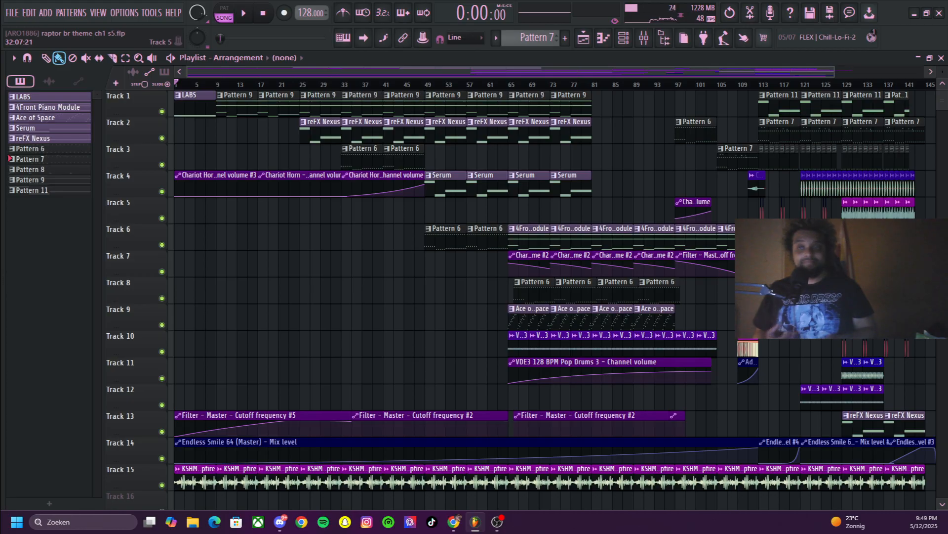
# Review the project's info page for its start date, working time and plugin counts, and close the settings
pyautogui.click(151, 13)
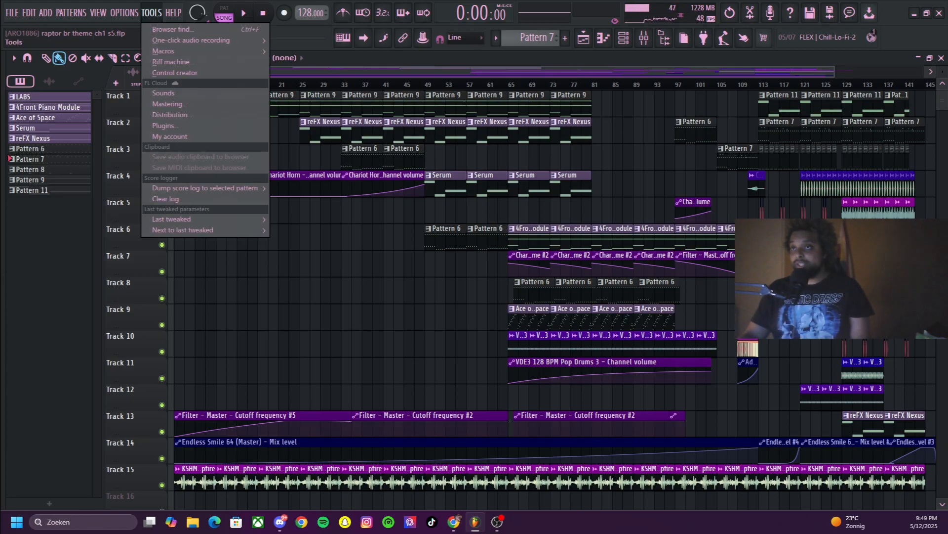
pyautogui.moveTo(125, 13)
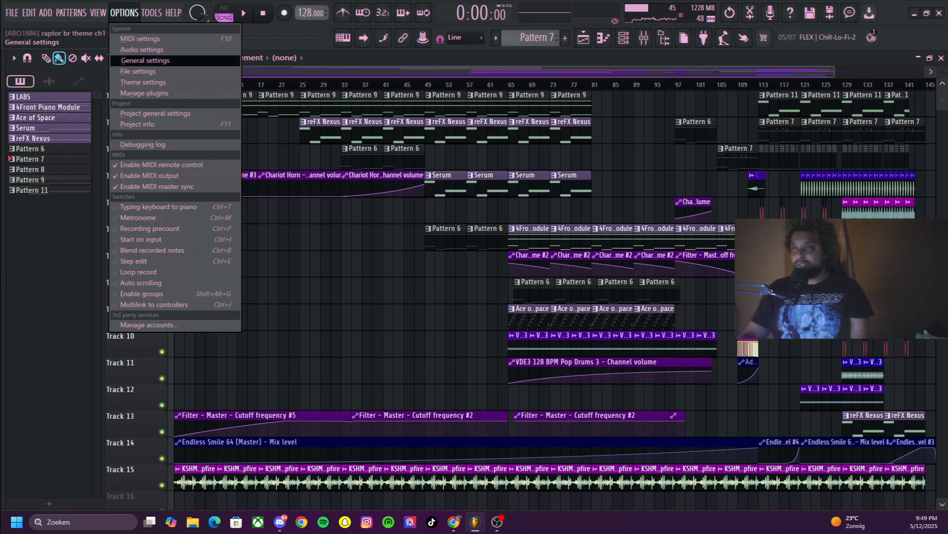
pyautogui.click(138, 71)
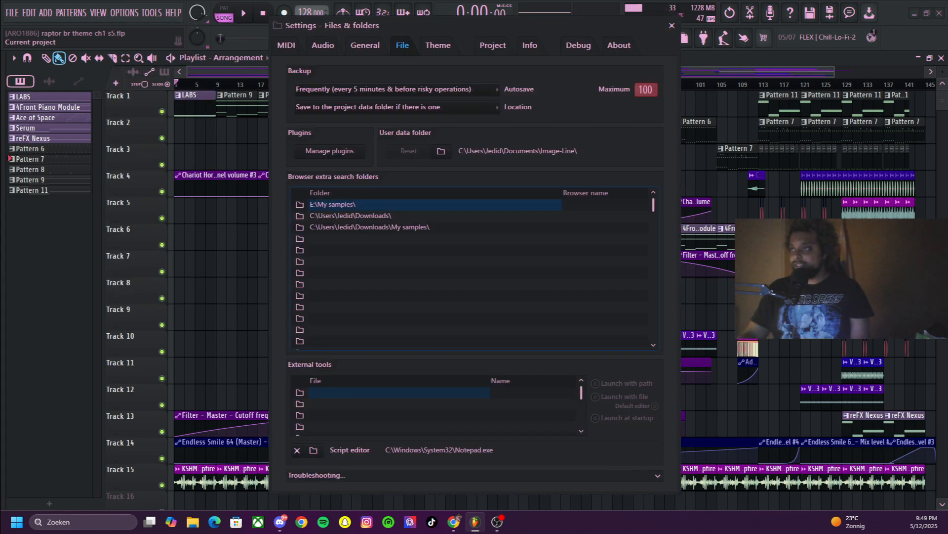
pyautogui.click(493, 46)
pyautogui.click(530, 46)
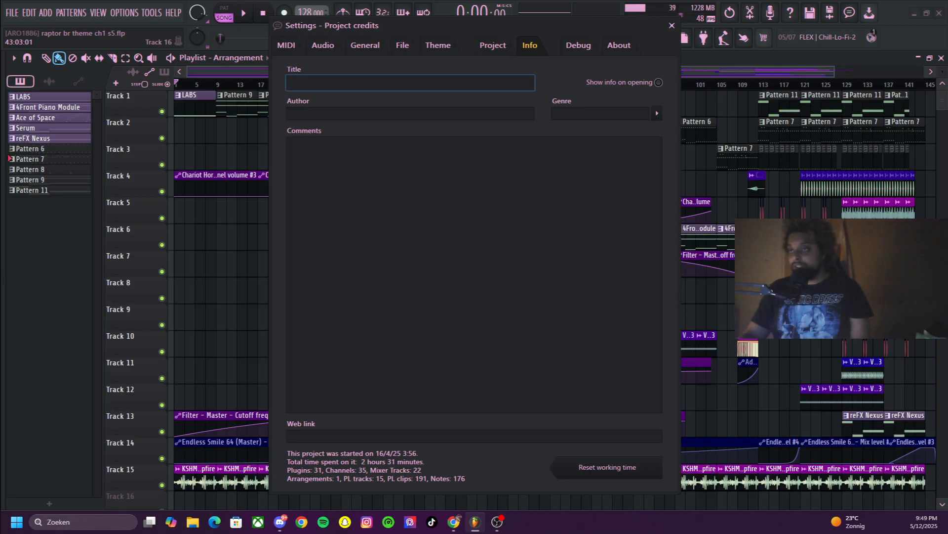
pyautogui.click(672, 26)
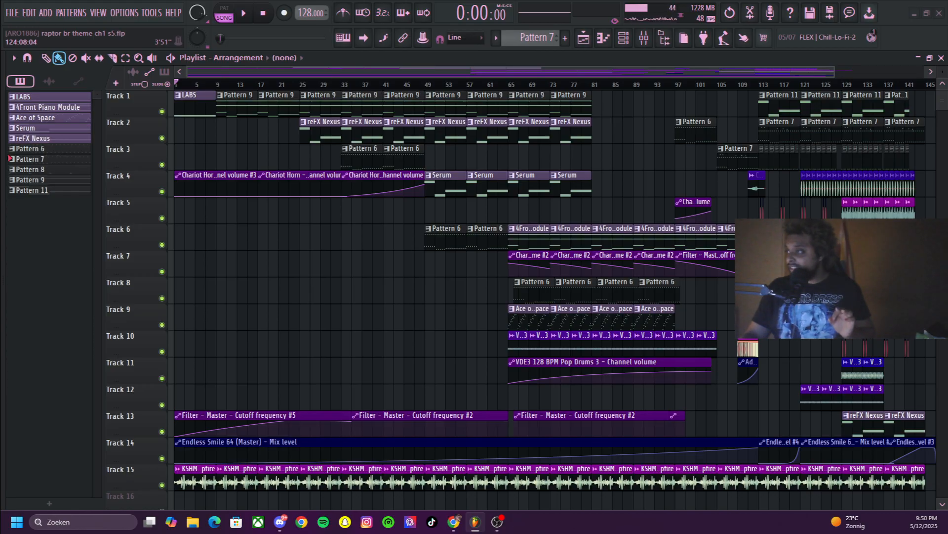
# Check the song's length by moving the playhead to the arrangement's end near bar 145, and return to the start
pyautogui.scroll(-2, 815, 158)
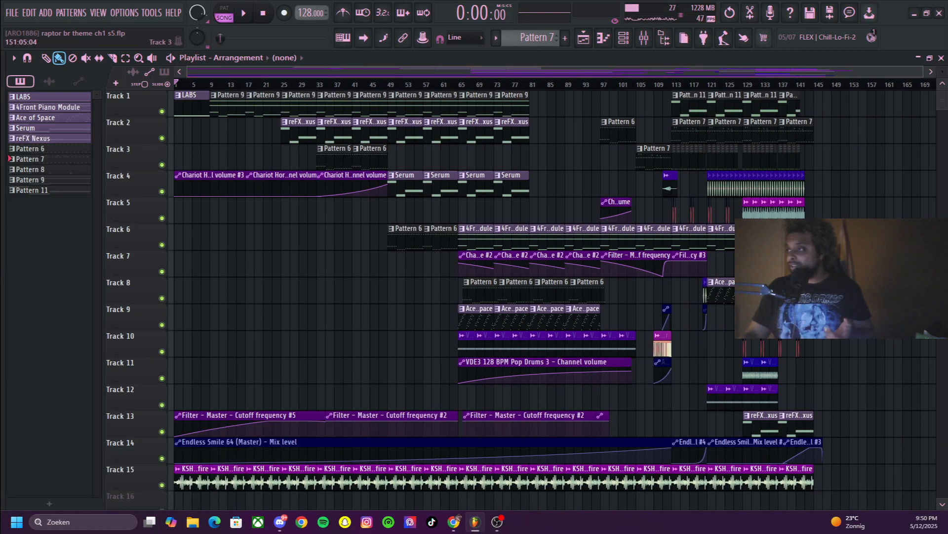
pyautogui.click(819, 84)
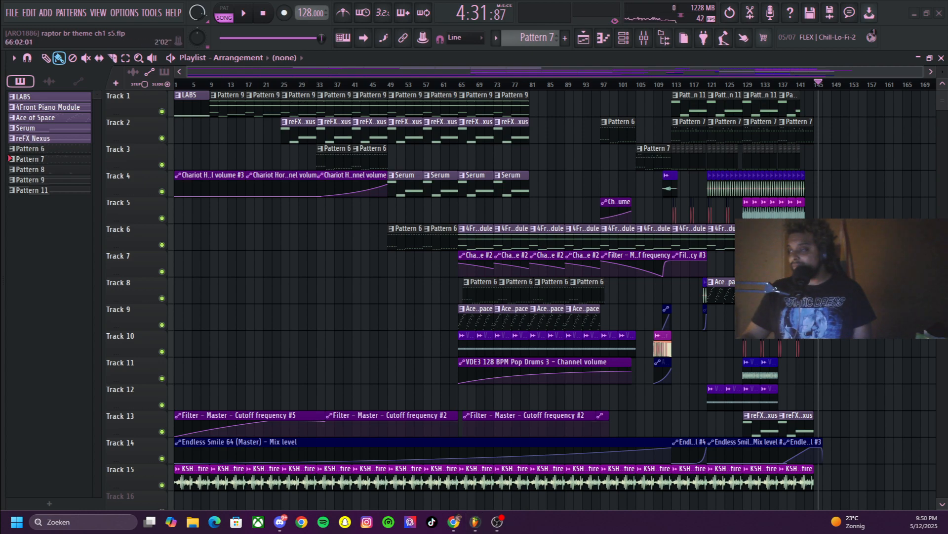
pyautogui.press('space')
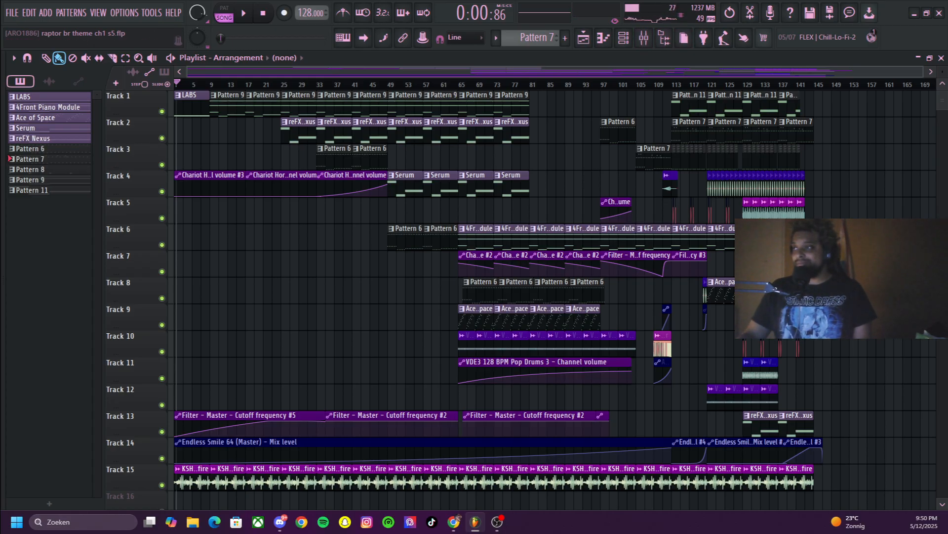
# Enlarge the playlist tracks and open the Track 1 Pattern 9 clip in the piano roll, showing its notes from bar 1
pyautogui.moveTo(943, 72); pyautogui.dragTo(923, 72)
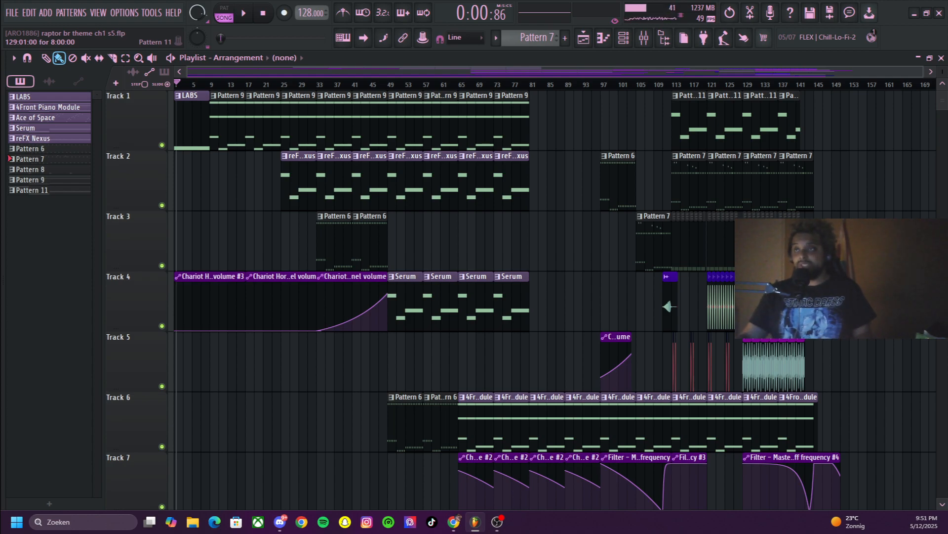
pyautogui.click(228, 124)
pyautogui.doubleClick(227, 123)
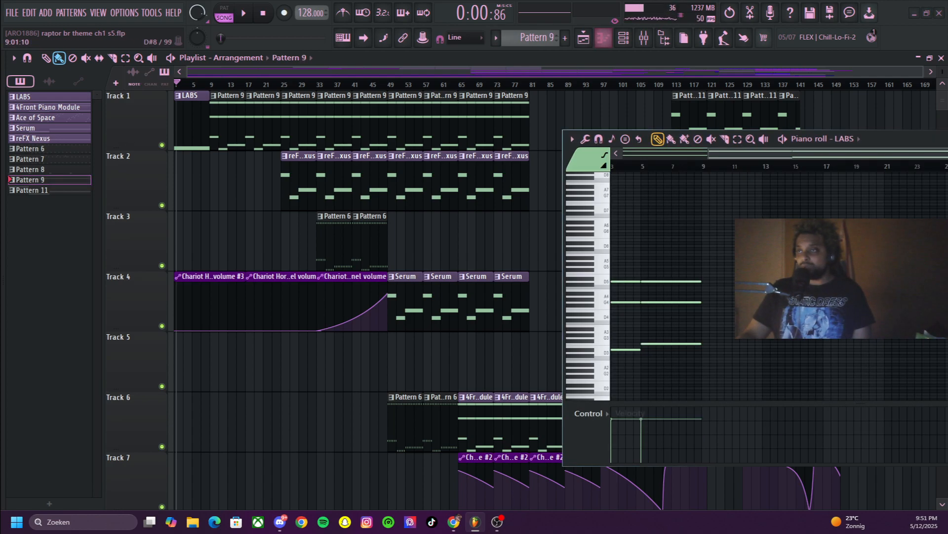
pyautogui.moveTo(890, 140); pyautogui.dragTo(527, 145)
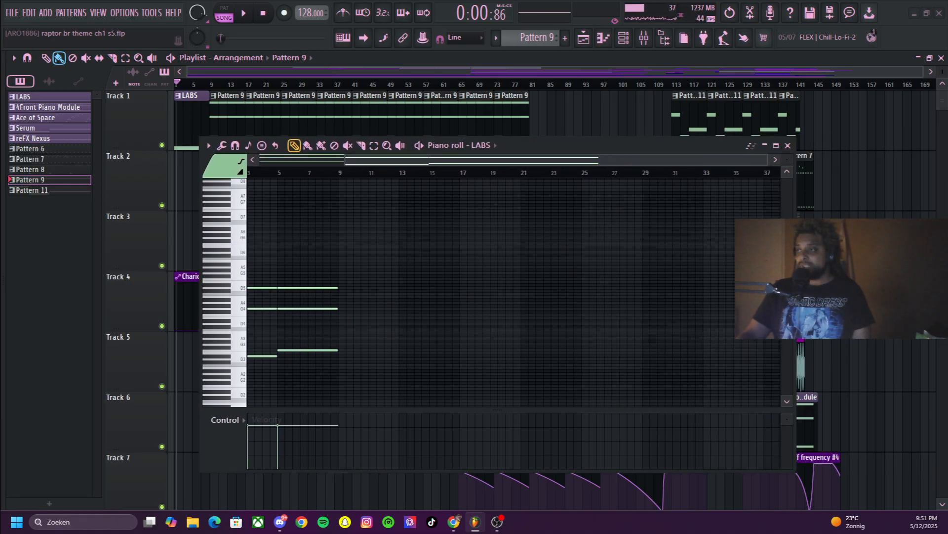
pyautogui.hscroll(-2, 512, 291)
# Open the LABS instrument from the channel rack and look through its installed sound packs
pyautogui.click(623, 37)
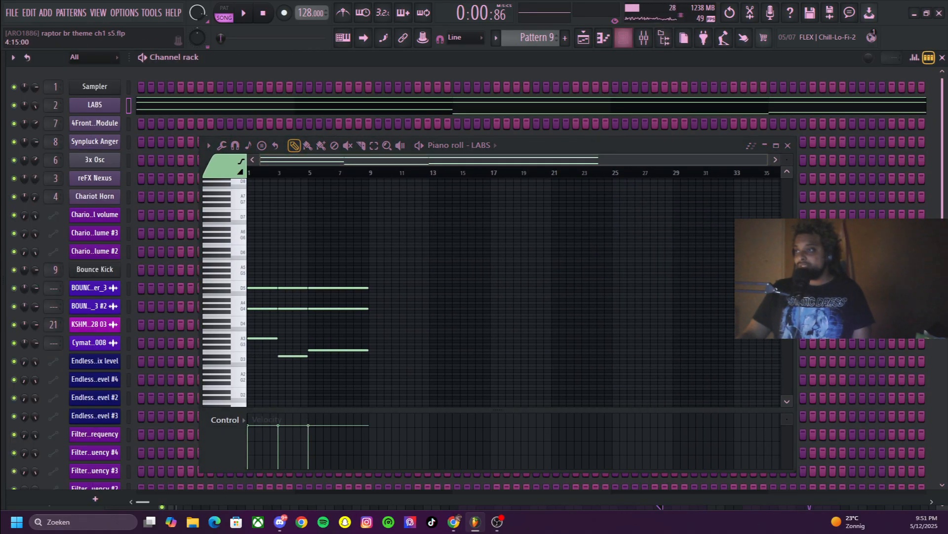
pyautogui.click(765, 146)
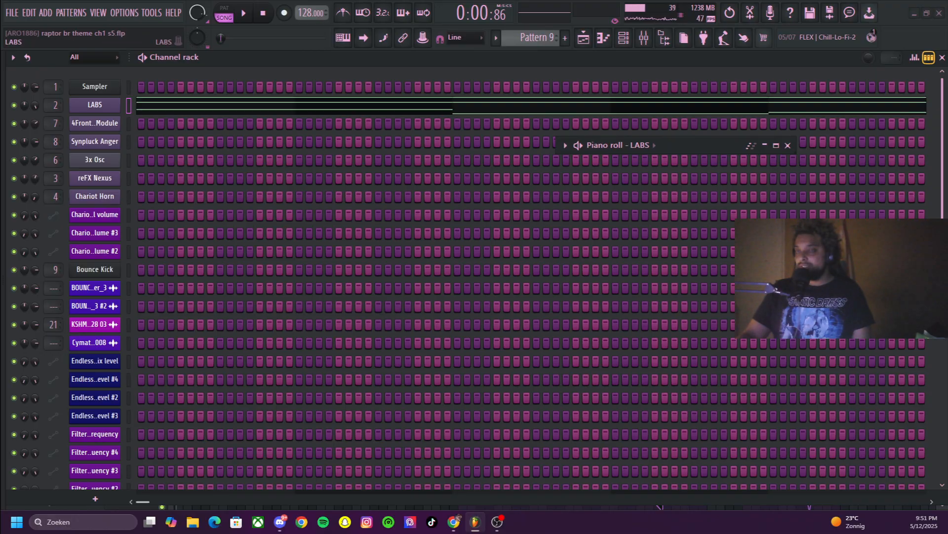
pyautogui.click(95, 105)
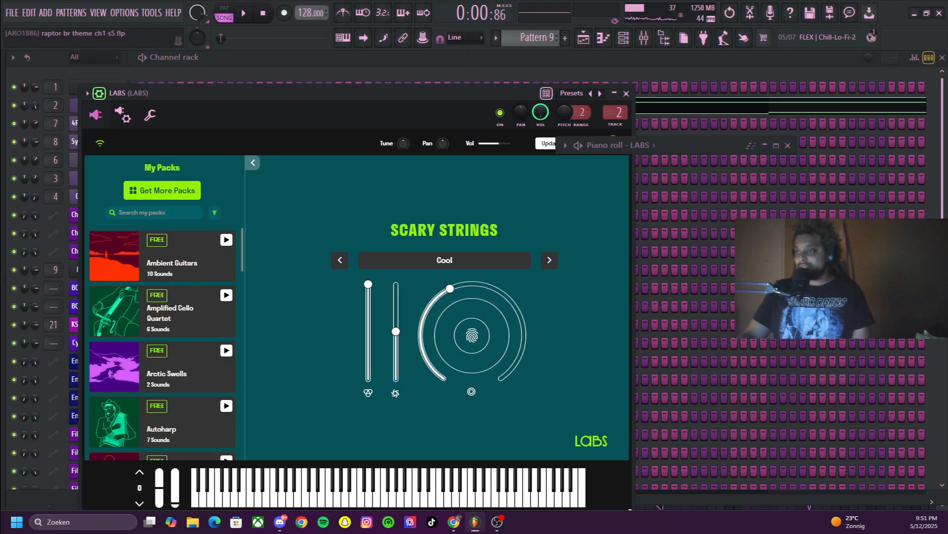
pyautogui.moveTo(707, 145); pyautogui.dragTo(779, 145)
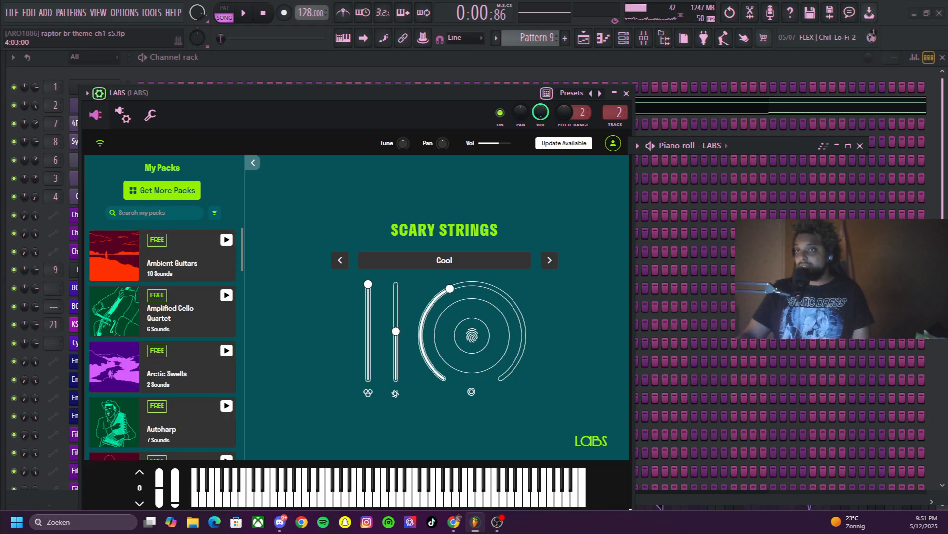
pyautogui.scroll(-15, 162, 341)
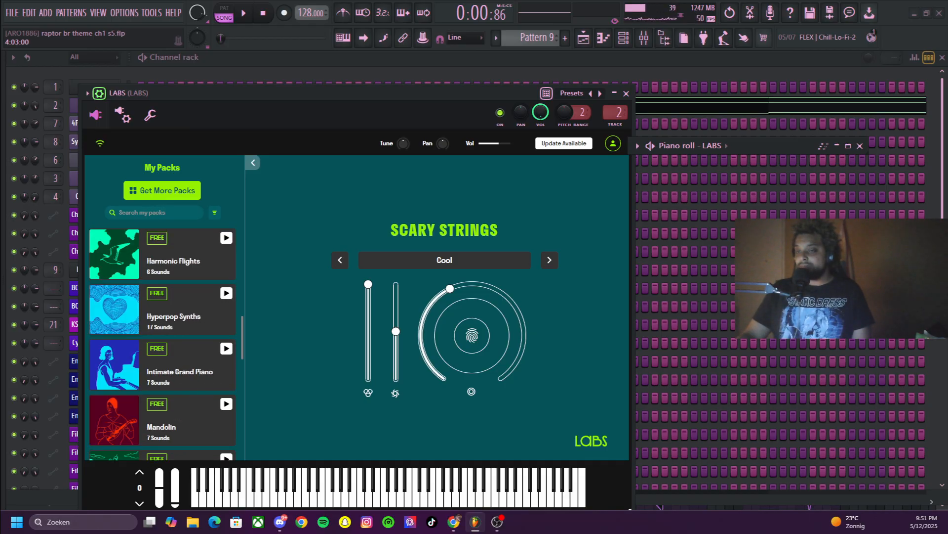
pyautogui.scroll(-5, 162, 321)
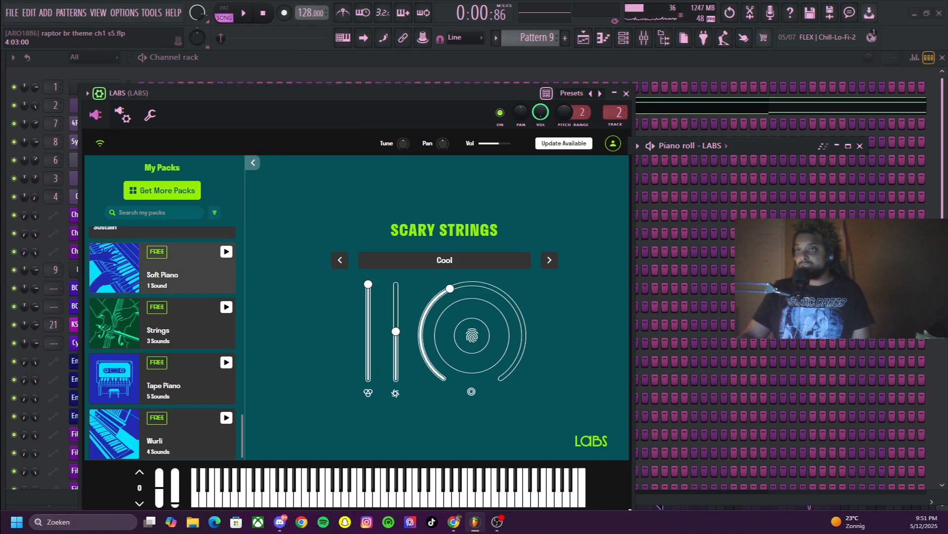
# Browse the full LABS catalogue of downloadable packs and return to the loaded Scary Strings instrument
pyautogui.click(162, 190)
pyautogui.scroll(-1, 358, 326)
pyautogui.scroll(-10, 418, 341)
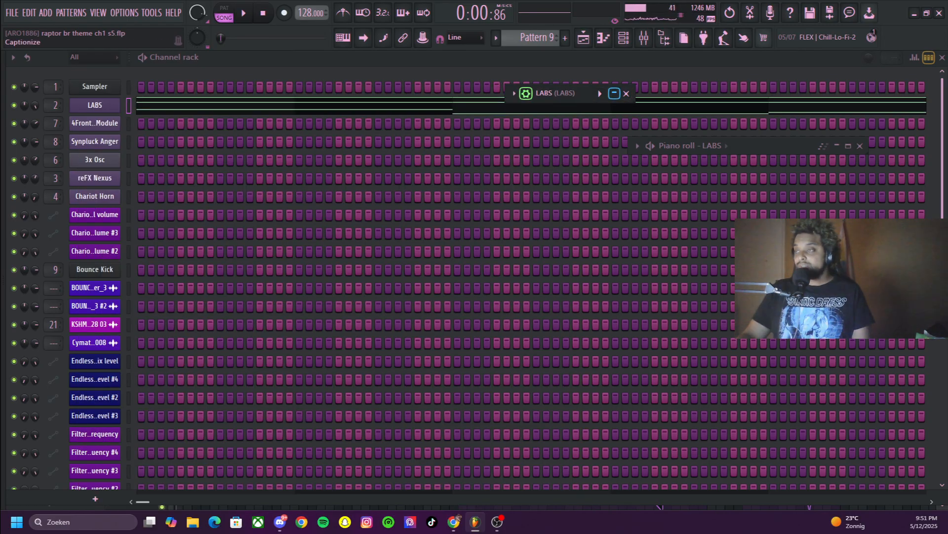
pyautogui.click(614, 93)
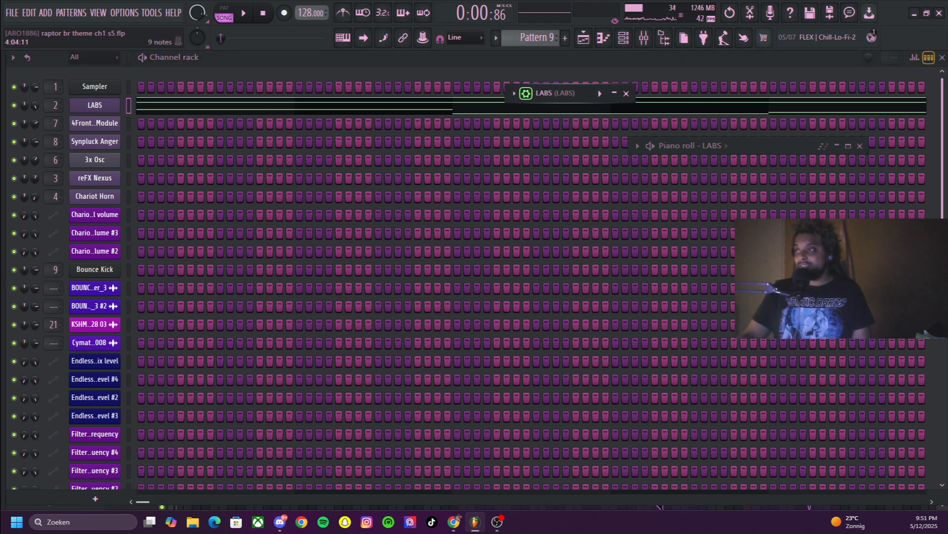
pyautogui.click(614, 92)
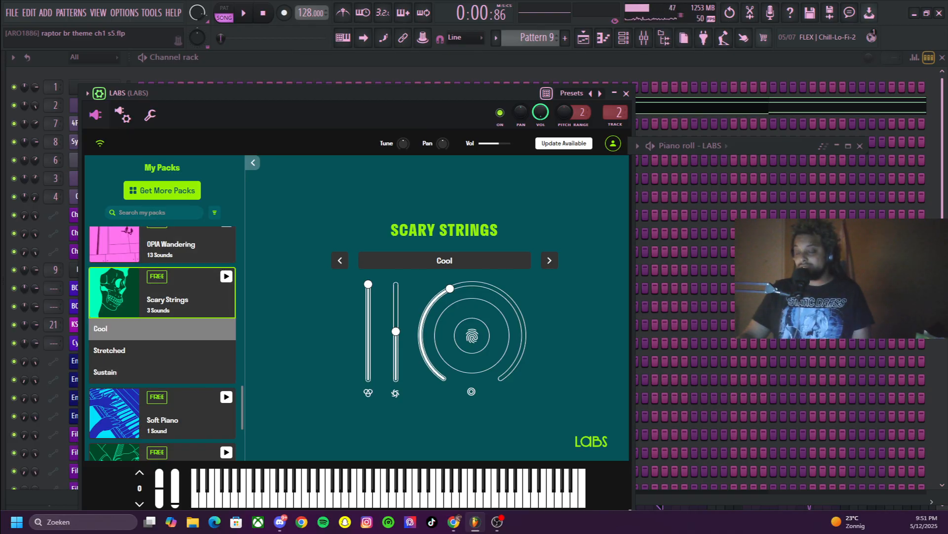
# Reopen the LABS notes in the piano roll, resize the window to a compact size and enlarge the chords in bars 1 to 9
pyautogui.click(641, 105)
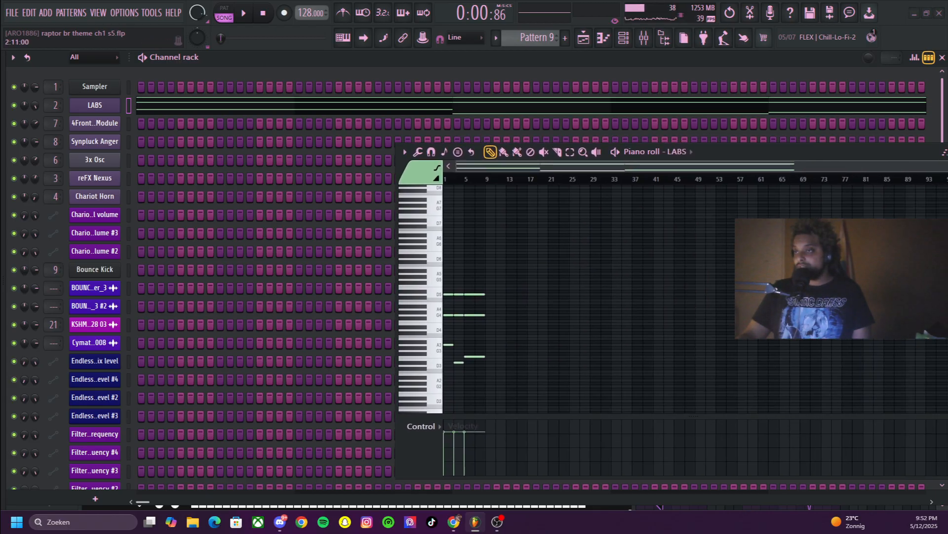
pyautogui.moveTo(396, 311); pyautogui.dragTo(90, 311)
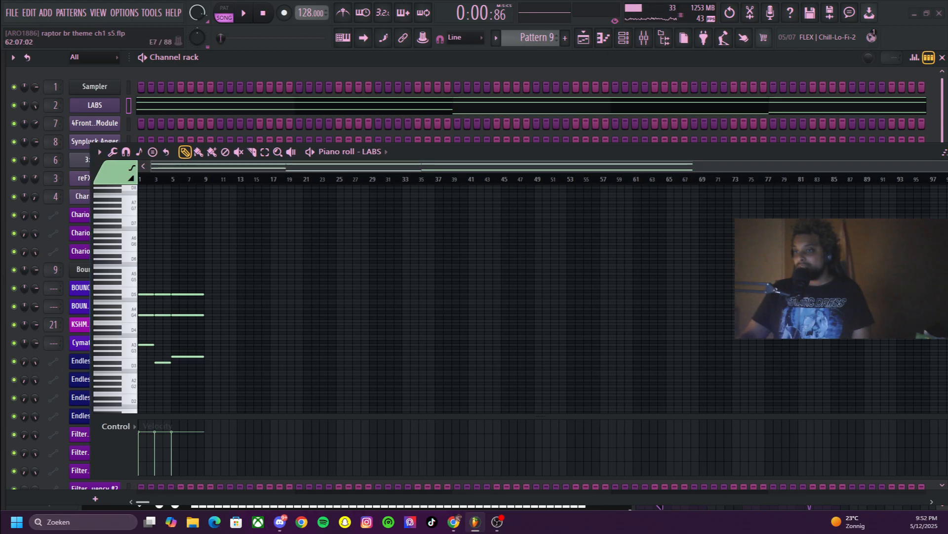
pyautogui.moveTo(909, 152); pyautogui.dragTo(727, 141)
pyautogui.moveTo(813, 296); pyautogui.dragTo(321, 297)
pyautogui.moveTo(252, 140); pyautogui.dragTo(525, 120)
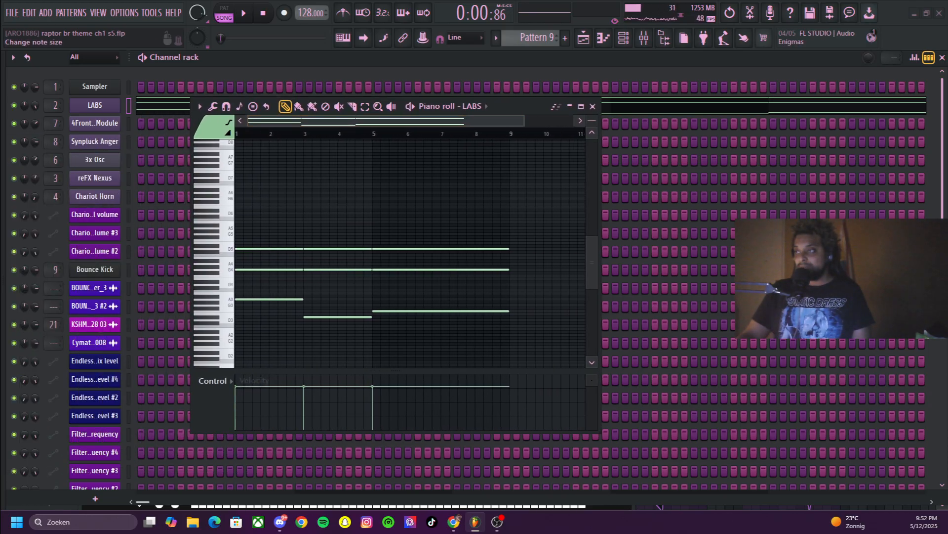
pyautogui.moveTo(591, 120); pyautogui.dragTo(592, 113)
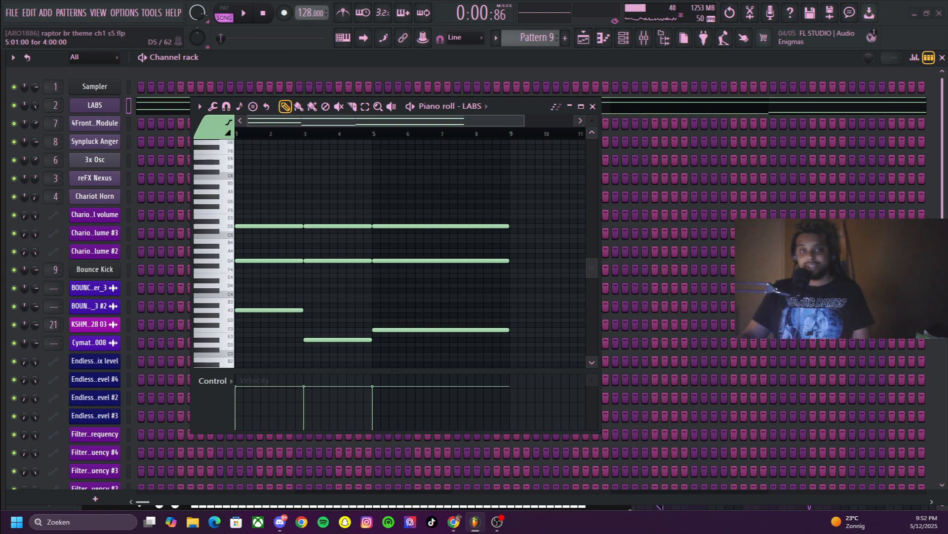
# Switch playback to pattern mode and audition the LABS chords of Pattern 9 from the start
pyautogui.click(262, 13)
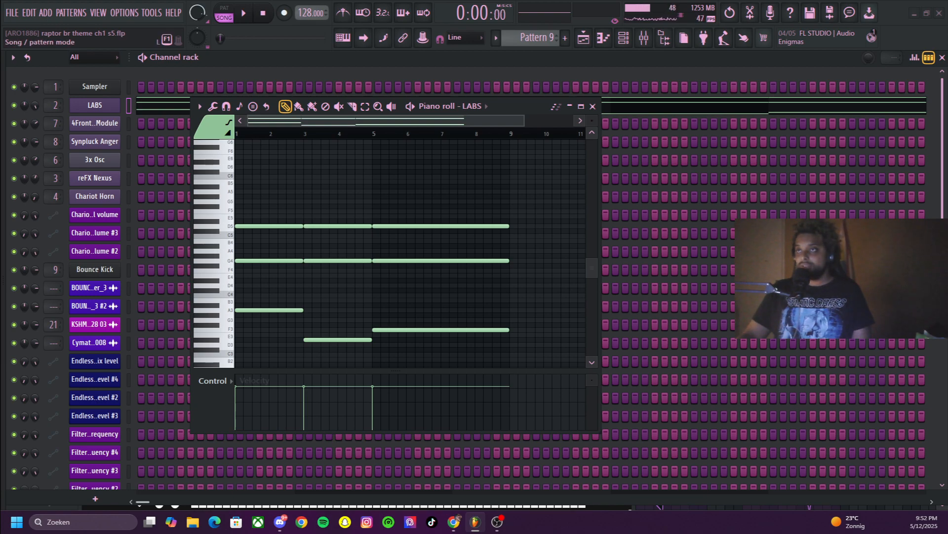
pyautogui.click(224, 13)
pyautogui.click(244, 12)
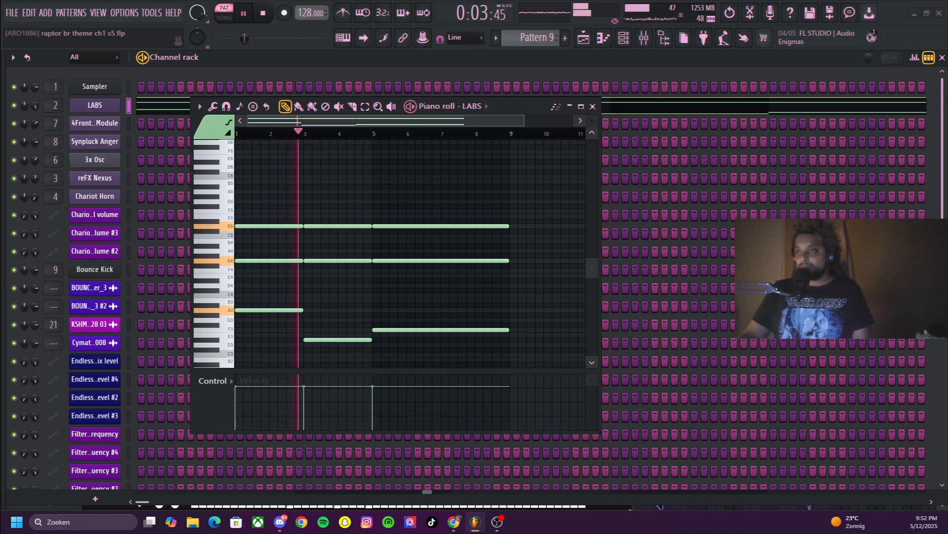
pyautogui.scroll(-1, 391, 216)
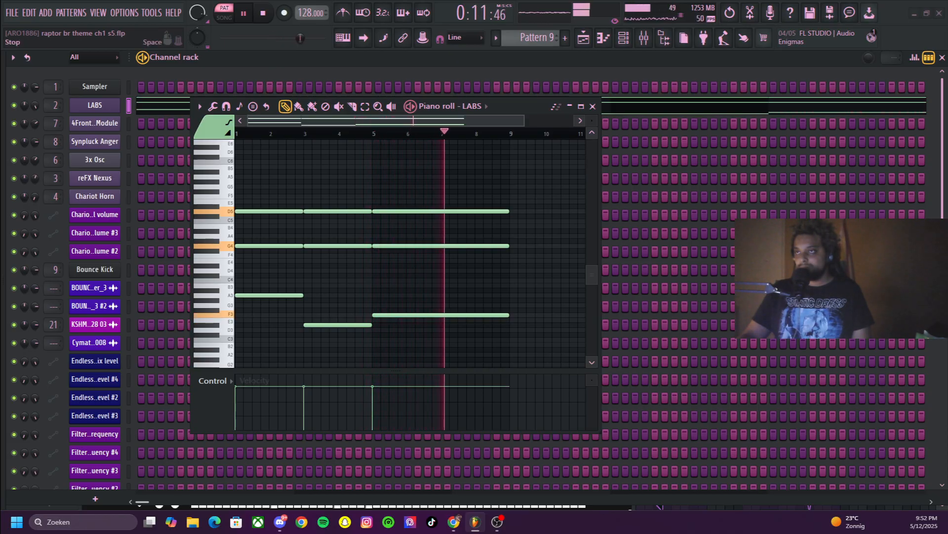
pyautogui.press('space')
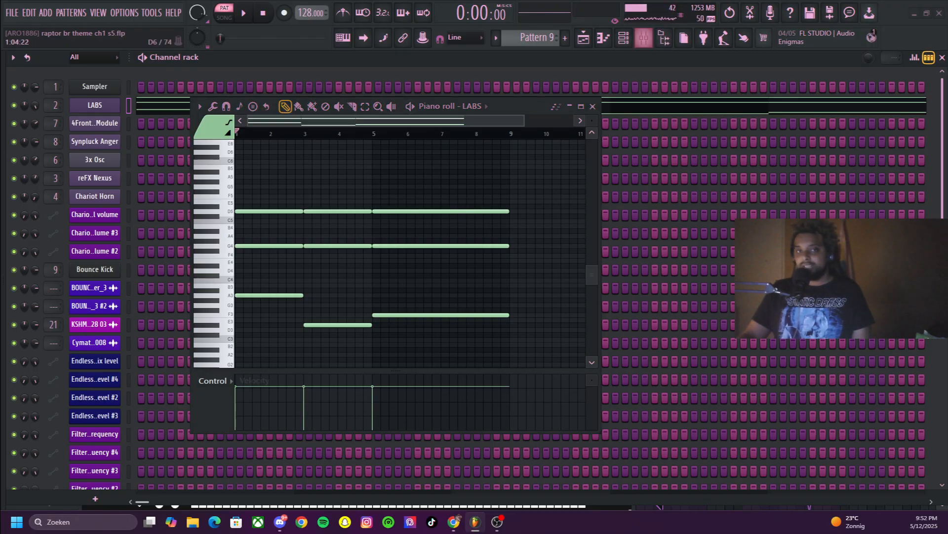
# Open the mixer and widen it to show the tracks from Master to insert 8
pyautogui.press('F9')
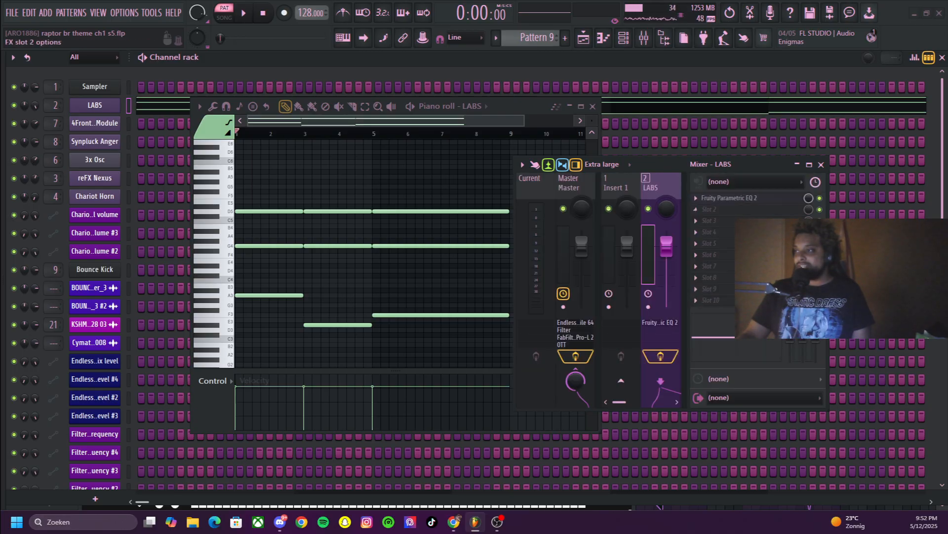
pyautogui.press('space')
pyautogui.press('space')
pyautogui.click(520, 276)
pyautogui.moveTo(513, 277); pyautogui.dragTo(429, 276)
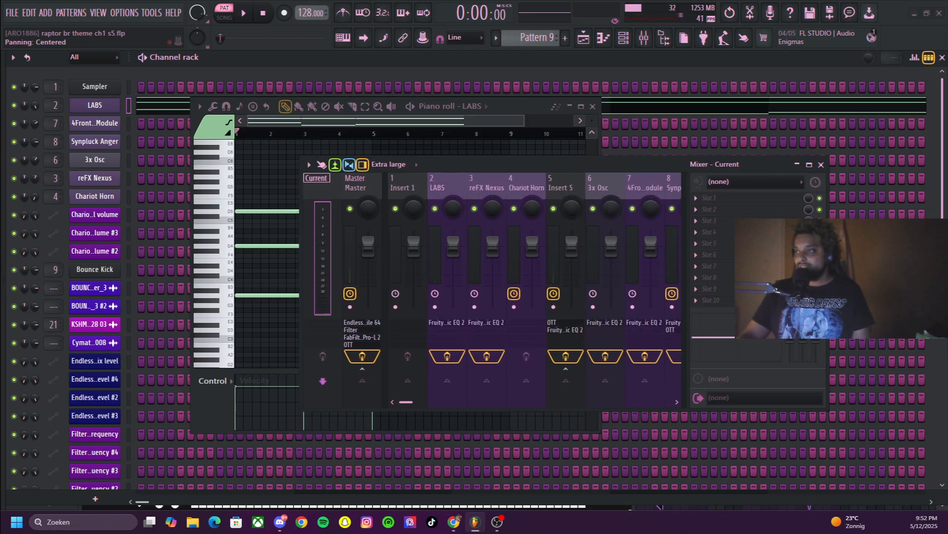
# Inspect the OTT compressor on mixer Insert 5 with the piano roll minimised, and audition Pattern 9 through the mixer
pyautogui.click(553, 254)
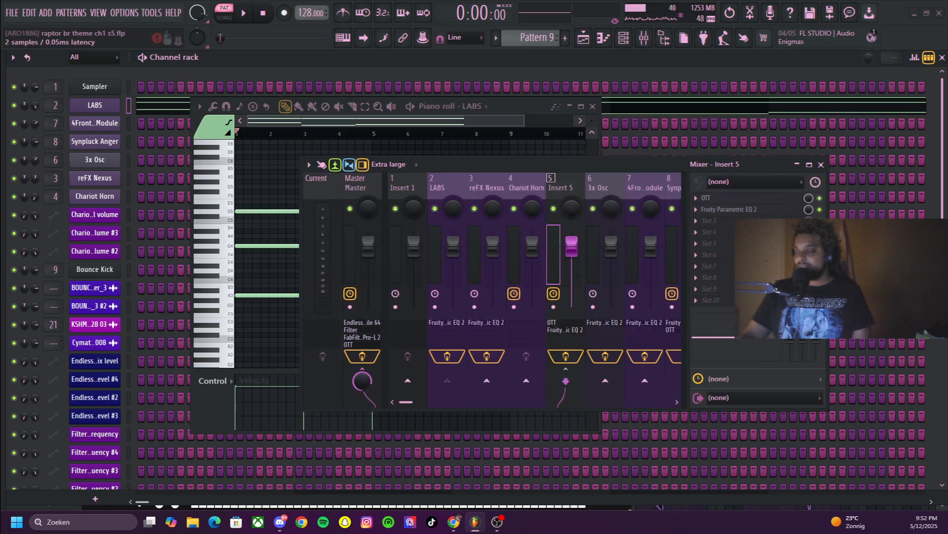
pyautogui.click(741, 198)
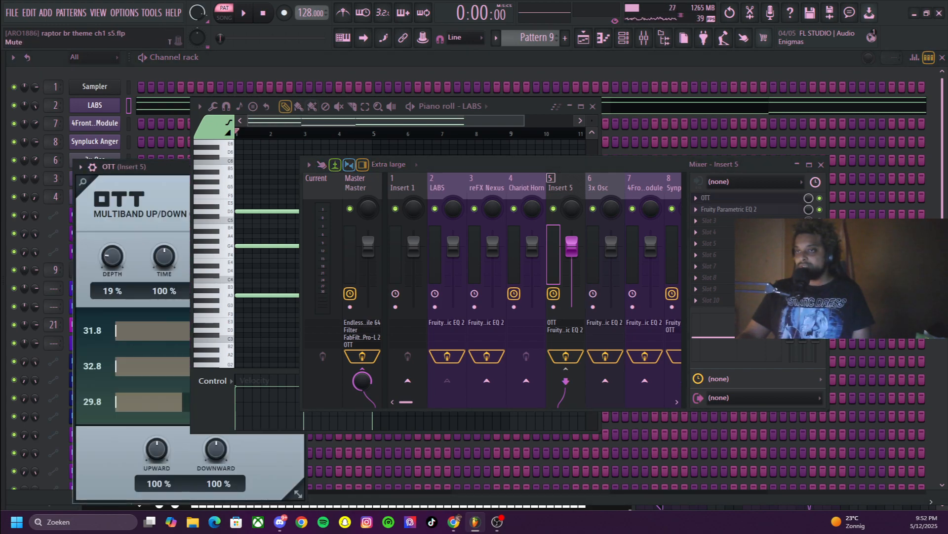
pyautogui.moveTo(498, 106); pyautogui.dragTo(657, 134)
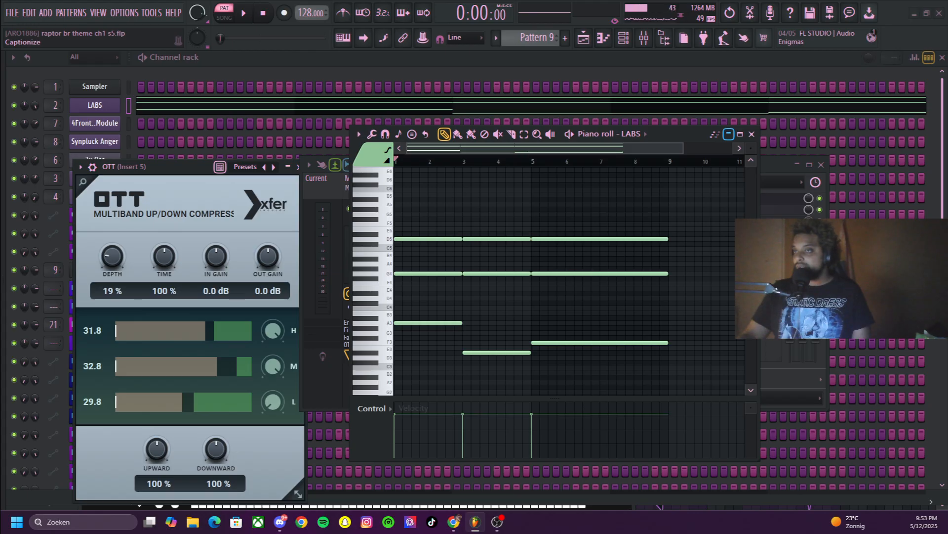
pyautogui.click(729, 133)
pyautogui.click(741, 198)
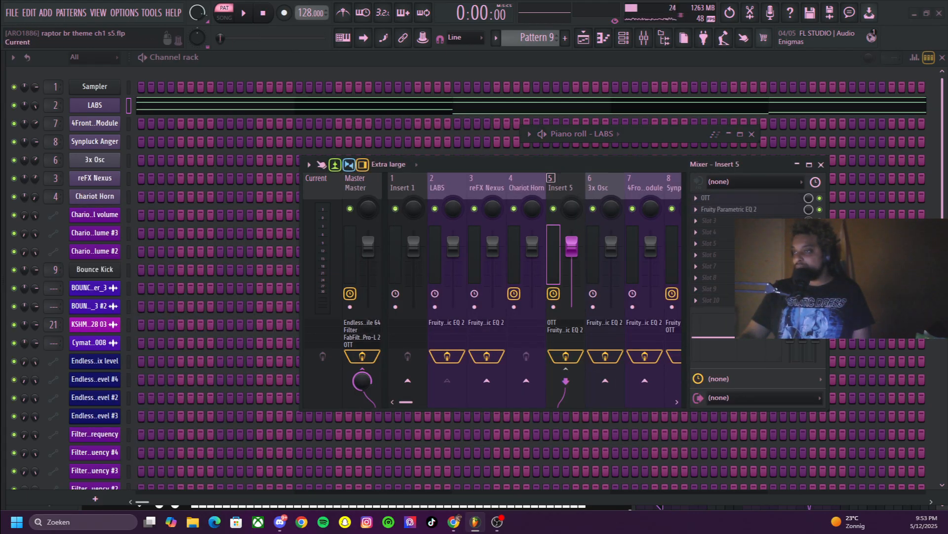
pyautogui.press('space')
# Audition Pattern 9 through the mixer once more, and return to the playlist with the mixer minimised
pyautogui.press('space')
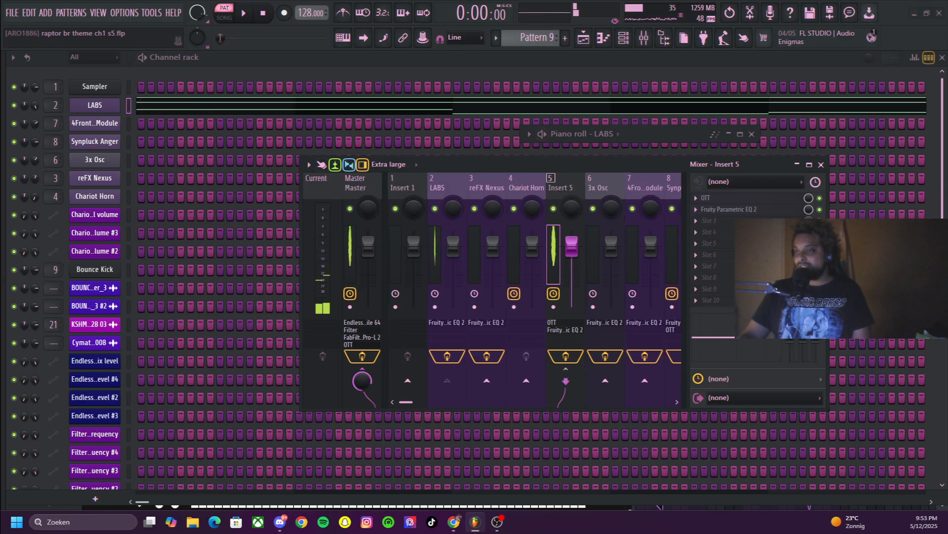
pyautogui.press('space')
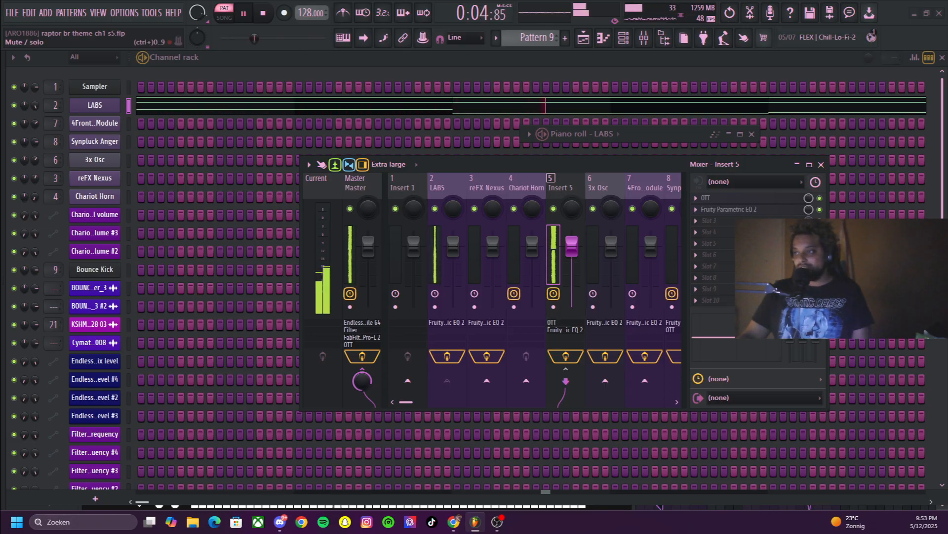
pyautogui.press('space')
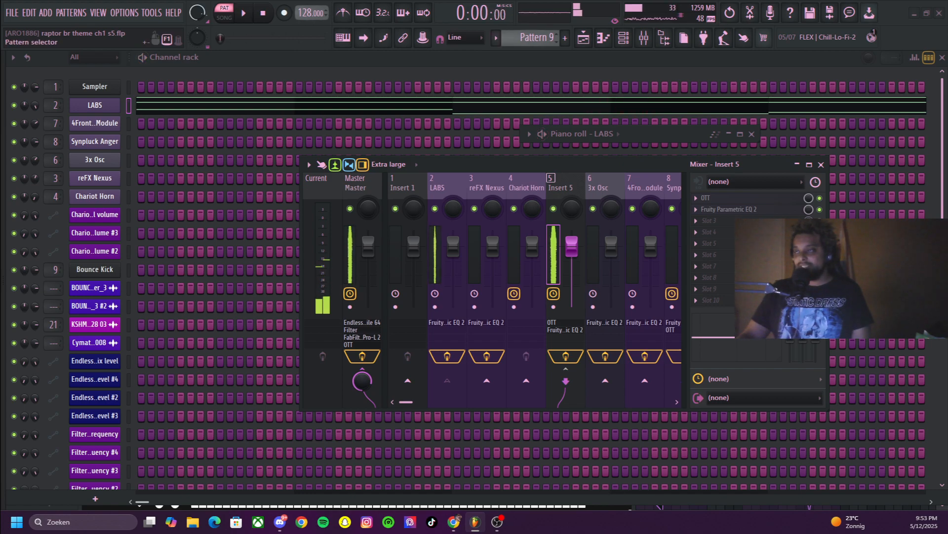
pyautogui.press('F5')
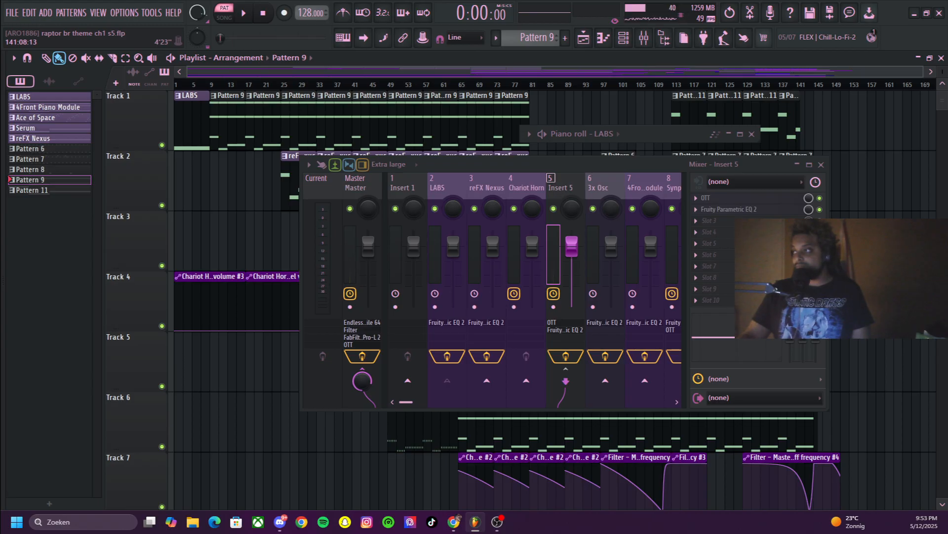
pyautogui.click(797, 165)
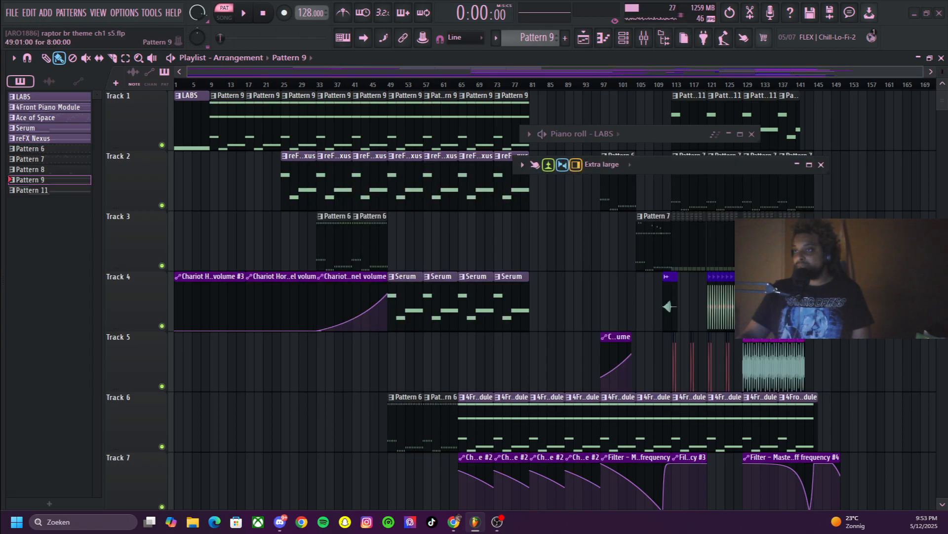
# Select the reFX Nexus pattern from its first clip on Track 2 and play it from the start in pattern mode
pyautogui.moveTo(190, 85); pyautogui.dragTo(254, 84)
pyautogui.scroll(-5, 335, 217)
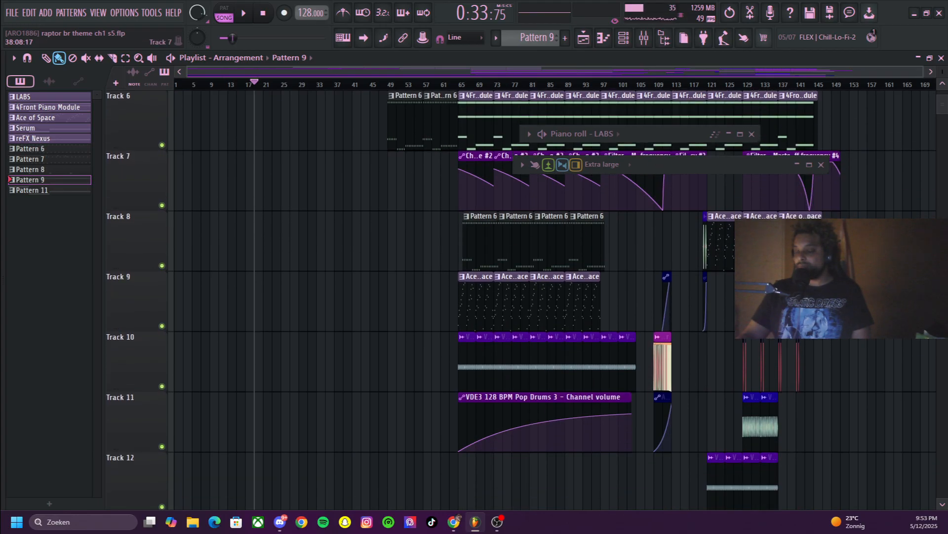
pyautogui.scroll(5, 334, 217)
pyautogui.scroll(1, 521, 296)
pyautogui.click(299, 156)
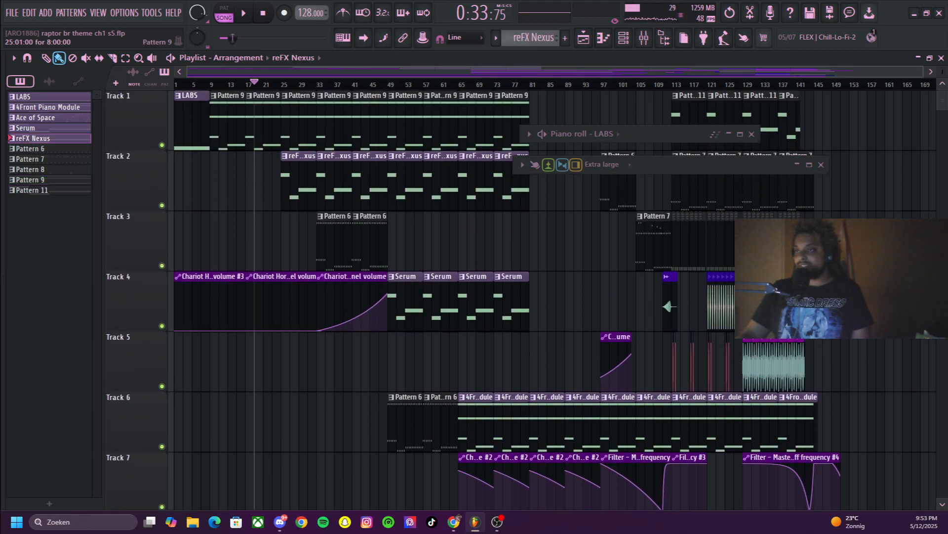
pyautogui.click(263, 13)
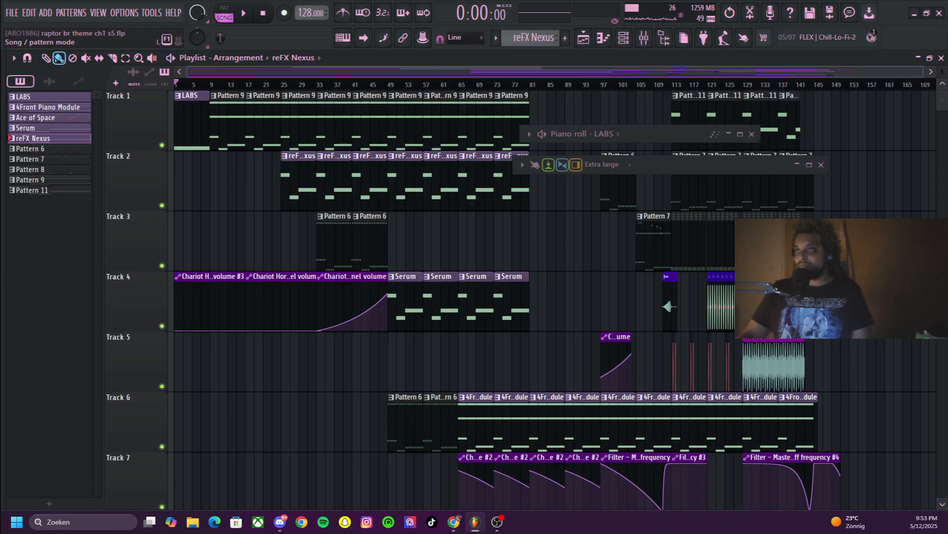
pyautogui.click(224, 12)
pyautogui.click(243, 13)
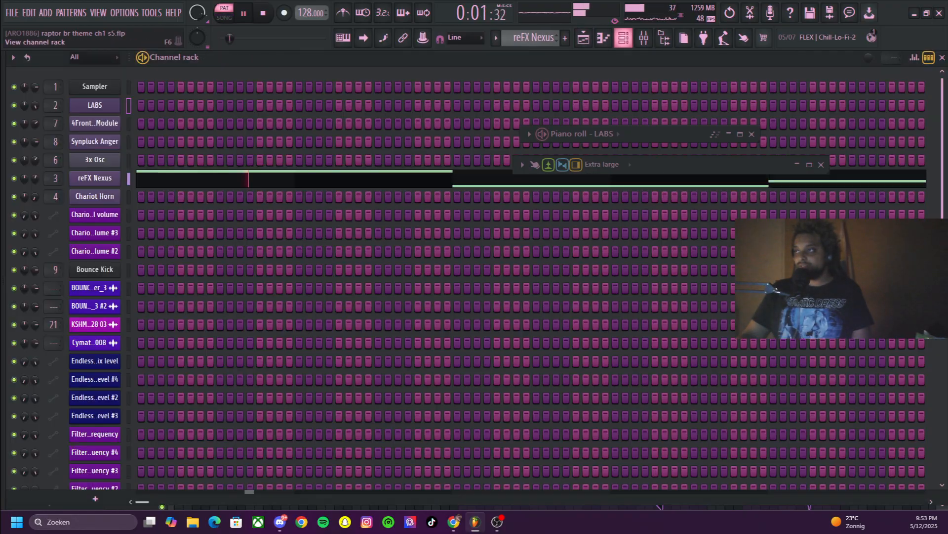
# Open the reFX Nexus melody from the channel rack in a compact piano roll beside the webcam area, and stop playback
pyautogui.click(624, 37)
pyautogui.click(249, 178)
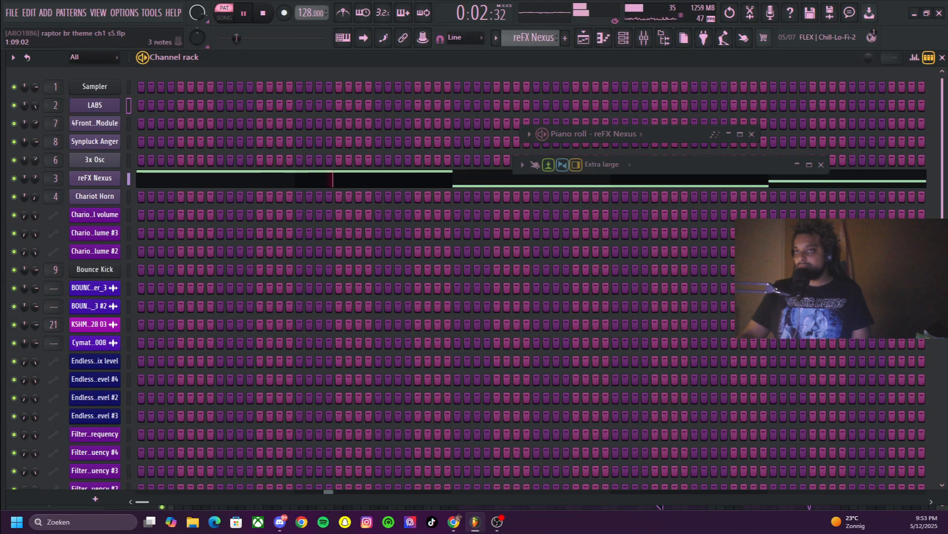
pyautogui.press('F7')
pyautogui.press('F7')
pyautogui.moveTo(860, 134); pyautogui.dragTo(679, 132)
pyautogui.press('space')
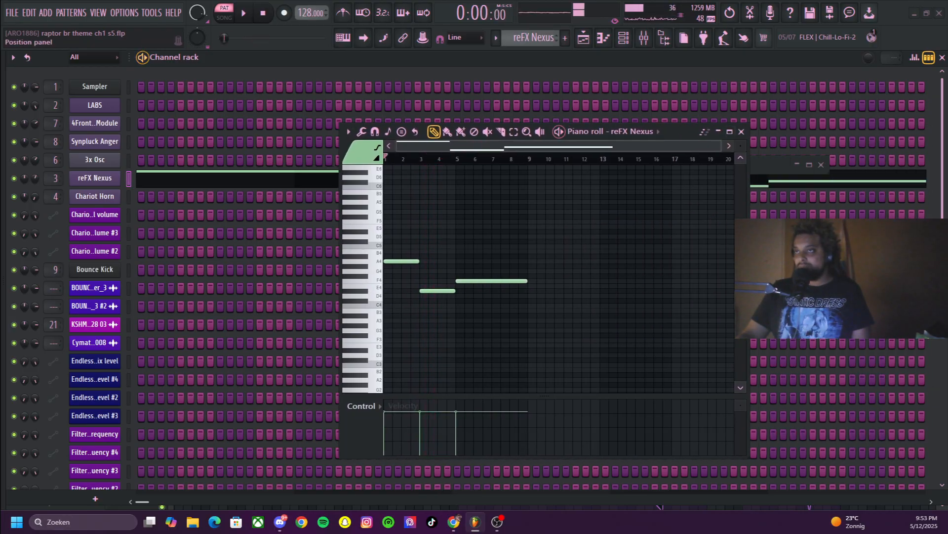
# Close and reopen the reFX Nexus piano roll to examine its notes, and return to the playlist without it
pyautogui.click(742, 132)
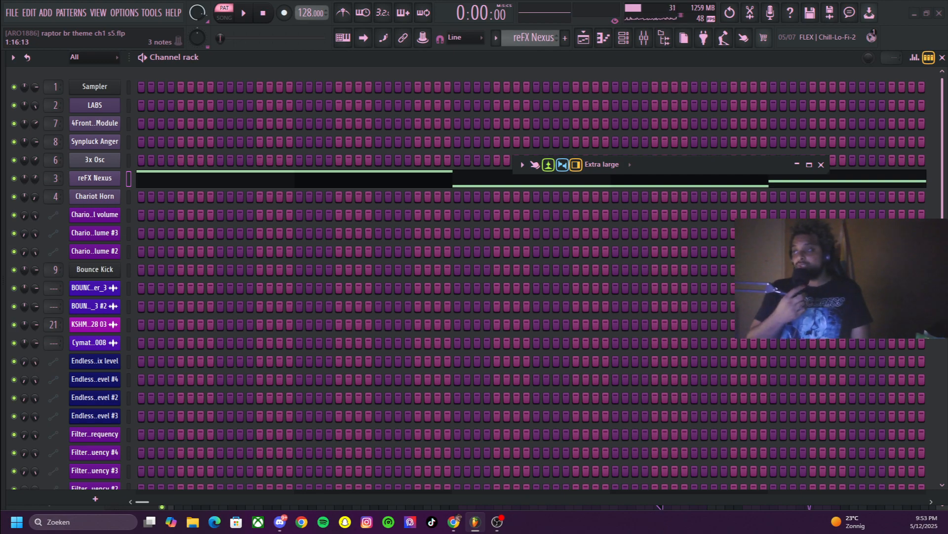
pyautogui.click(290, 179)
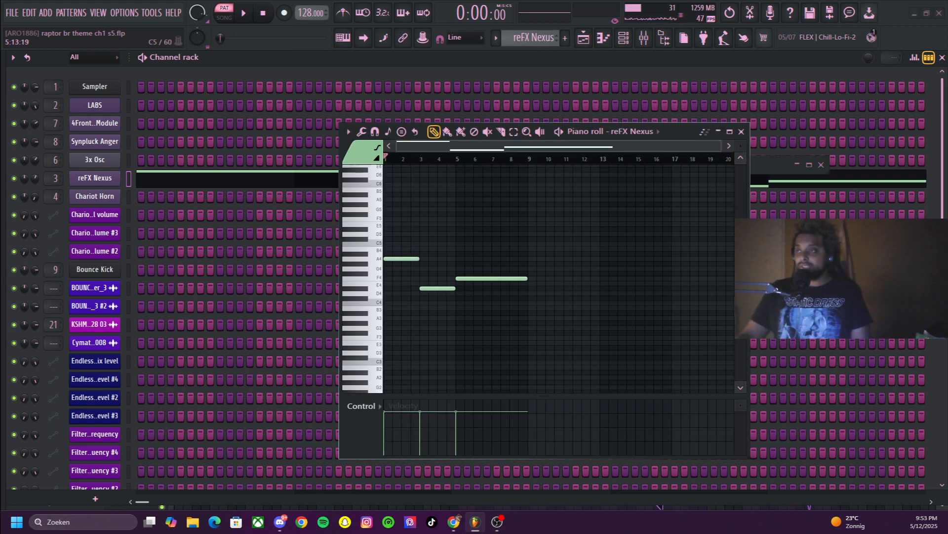
pyautogui.scroll(1, 558, 277)
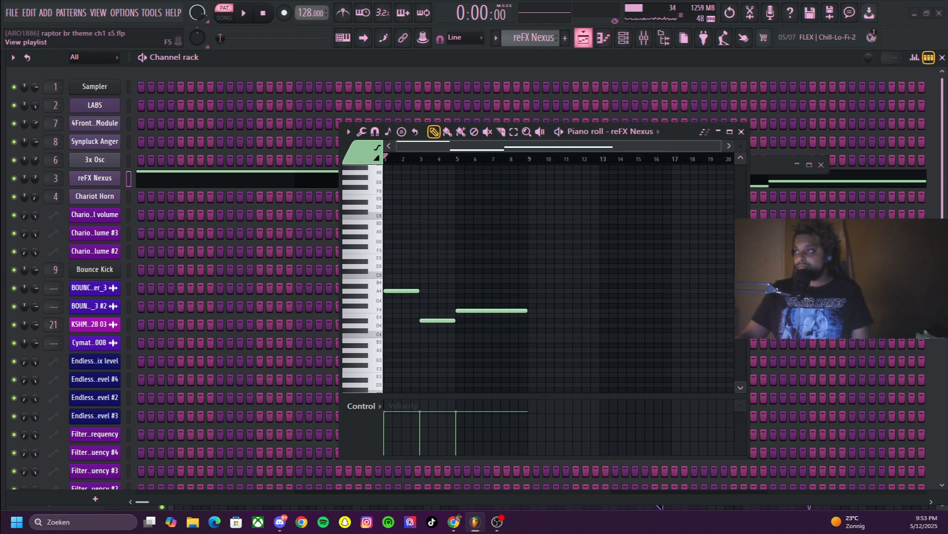
pyautogui.click(583, 38)
pyautogui.click(741, 131)
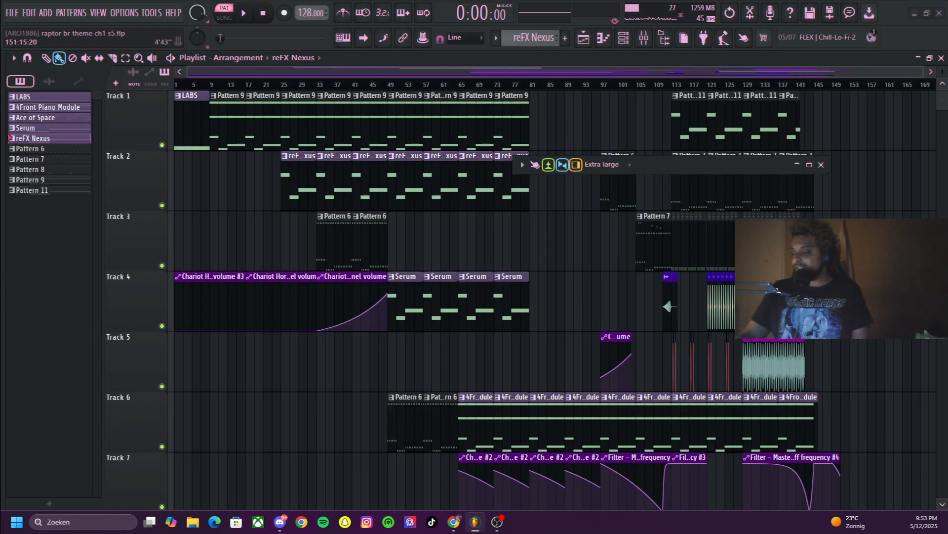
# Select Pattern 6 from its clip on Track 3 and audition the clip with the Playback tool
pyautogui.click(369, 242)
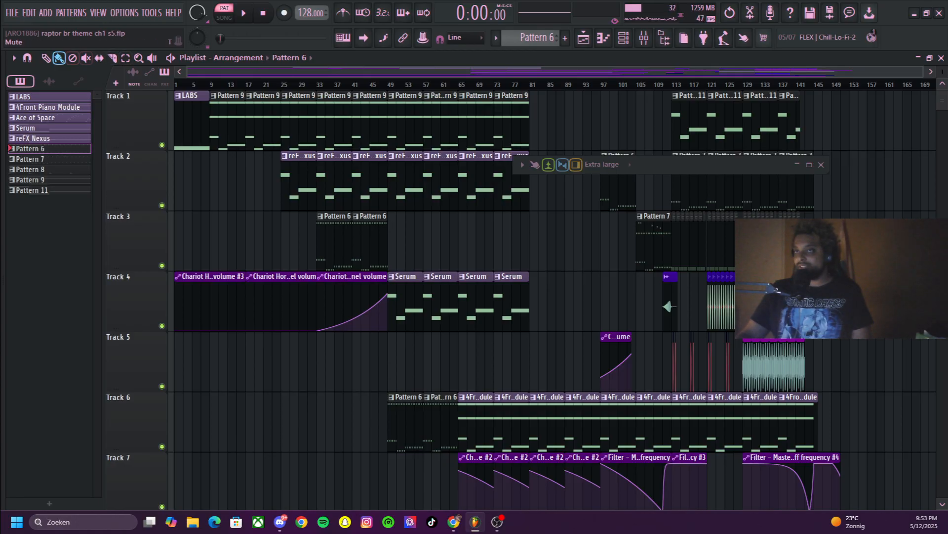
pyautogui.click(152, 58)
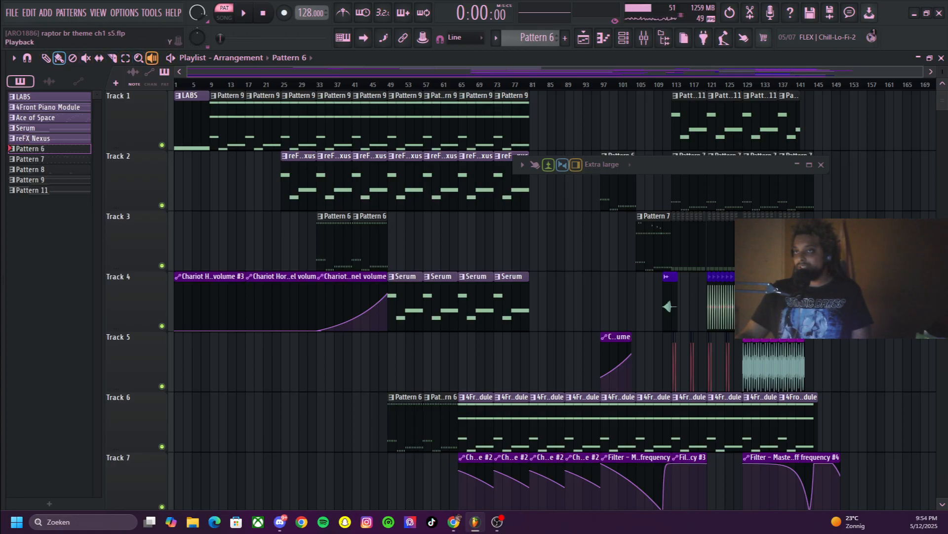
pyautogui.click(357, 242)
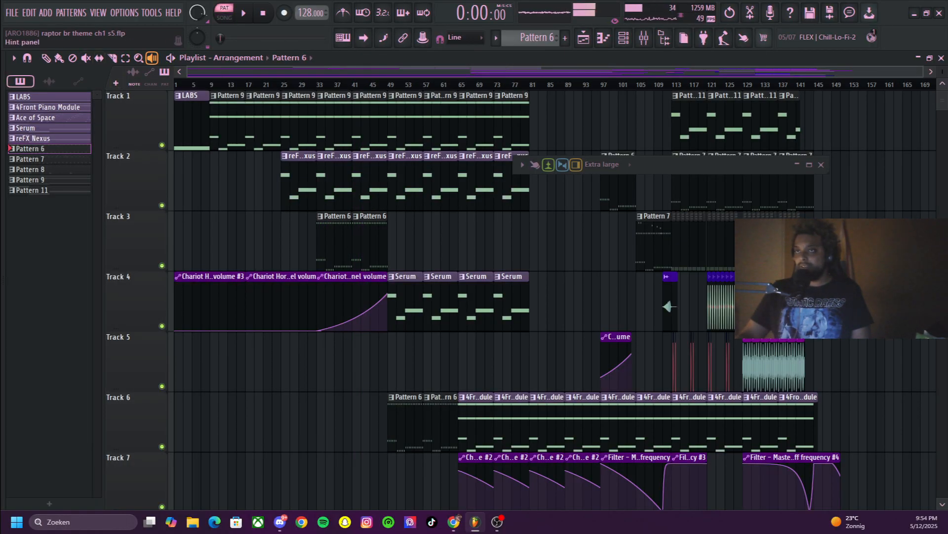
pyautogui.press('s')
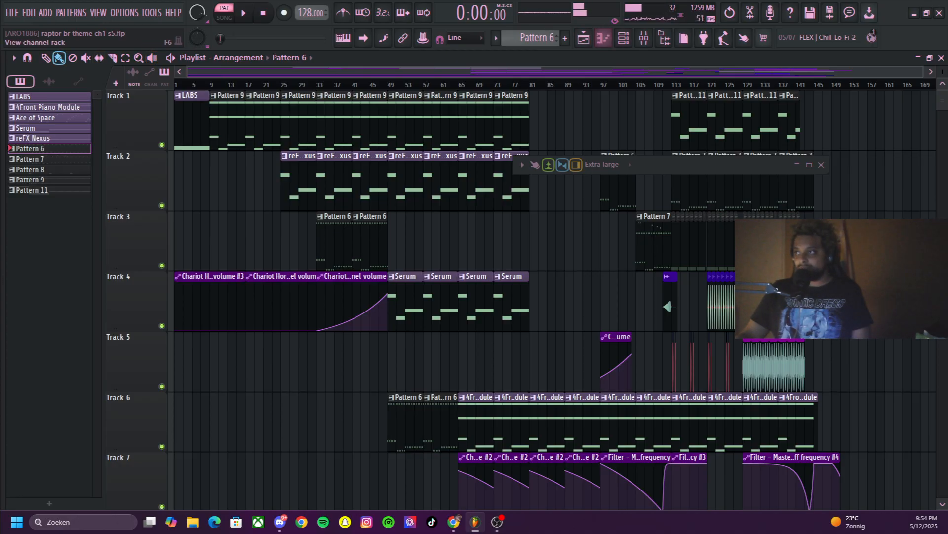
# Inspect the Chariot Horn preset in the FLEX plugin from the channel rack, and collapse the plugin window
pyautogui.press('F6')
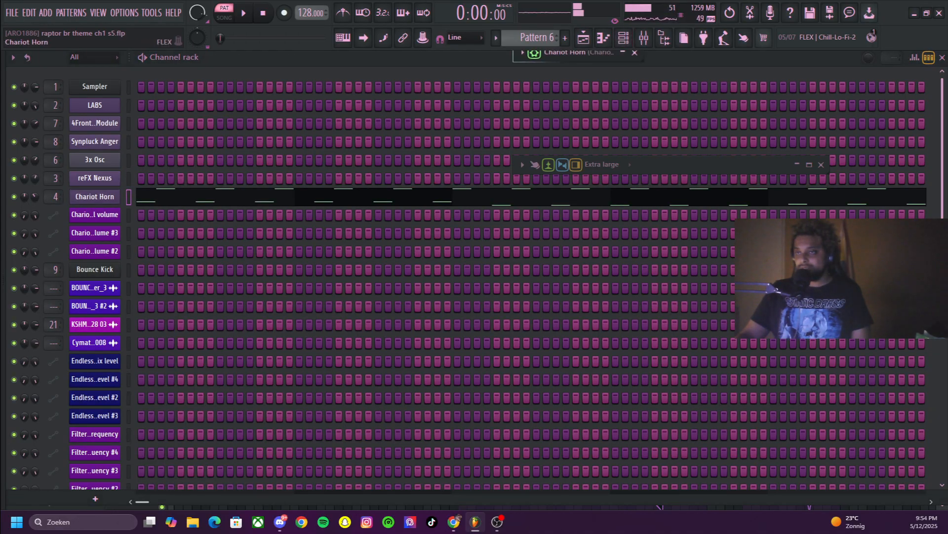
pyautogui.click(623, 52)
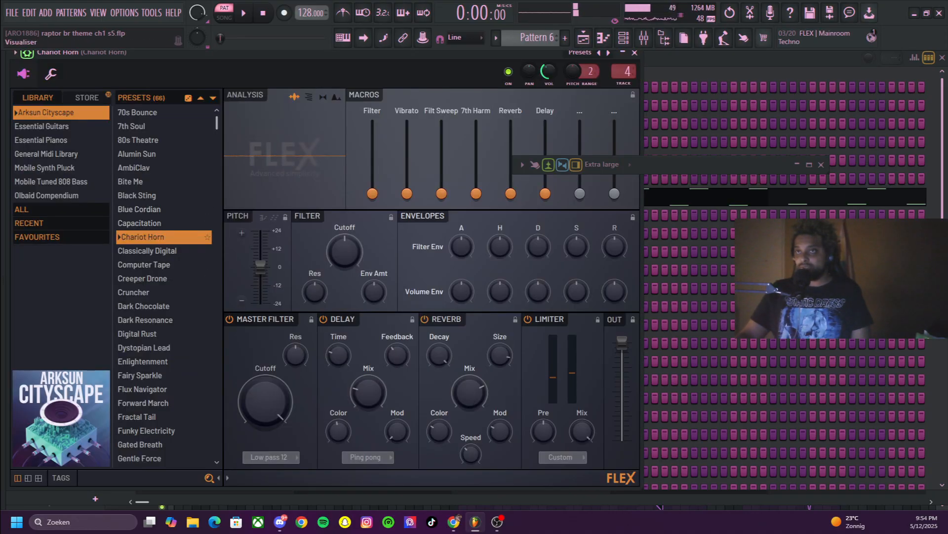
pyautogui.click(623, 53)
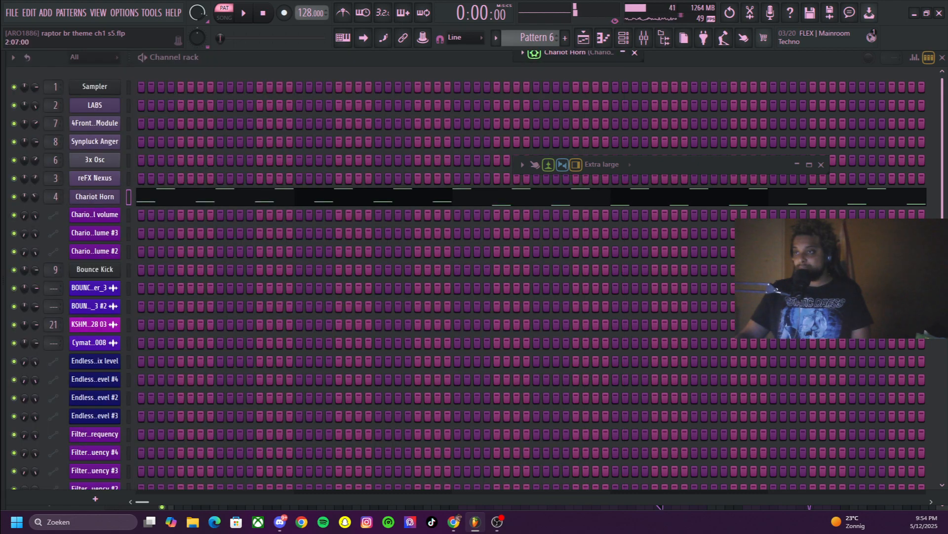
# Open the Chariot Horn notes of Pattern 6 in the piano roll and examine the arpeggio enlarged to bars 1 to 8
pyautogui.click(173, 197)
pyautogui.scroll(2, 401, 276)
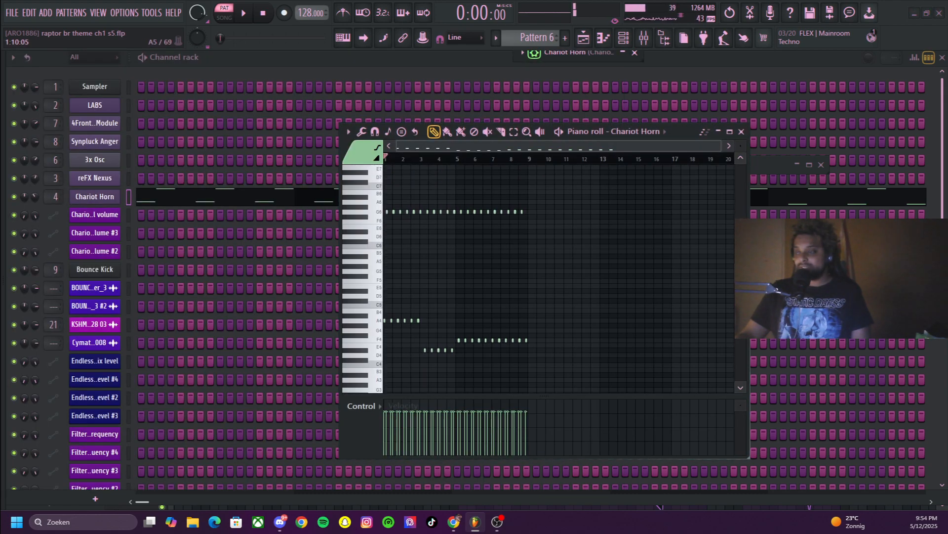
pyautogui.scroll(-1, 464, 270)
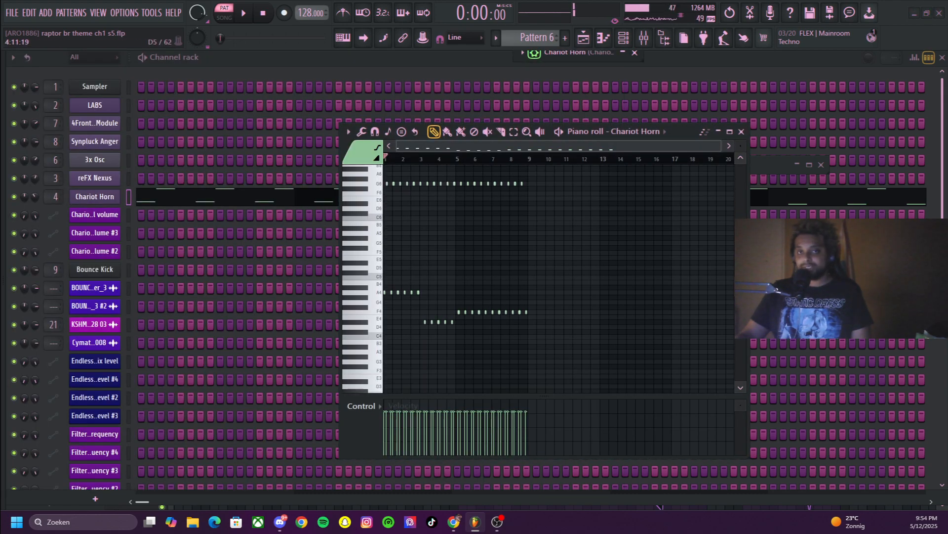
pyautogui.scroll(1, 514, 252)
pyautogui.scroll(-1, 522, 245)
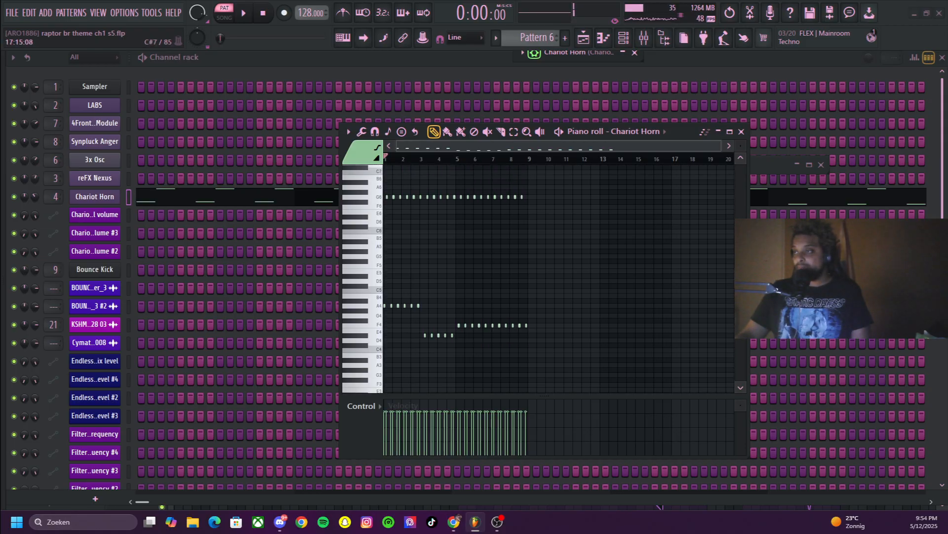
pyautogui.scroll(4, 558, 205)
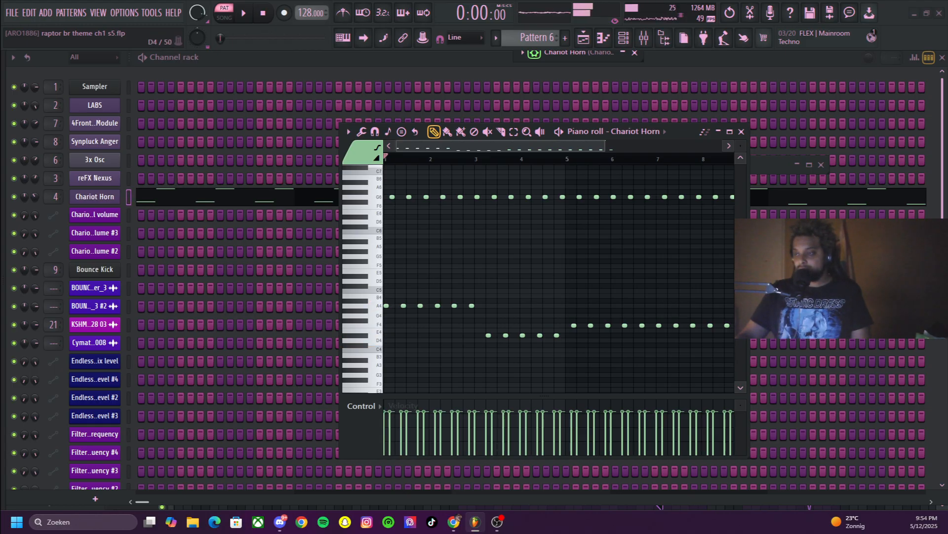
pyautogui.scroll(-1, 558, 277)
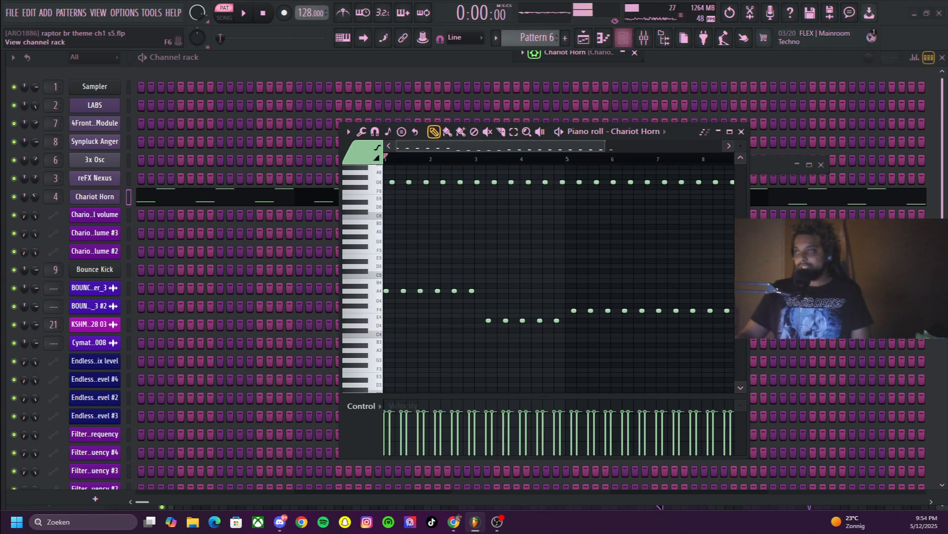
# Bring the channel rack back into view and minimise the Chariot Horn piano roll
pyautogui.click(623, 38)
pyautogui.click(623, 37)
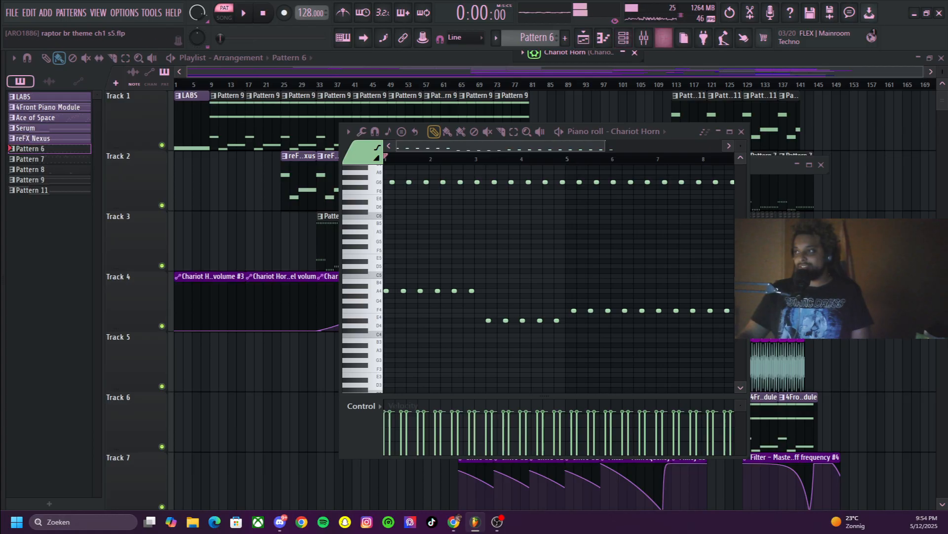
pyautogui.click(623, 38)
pyautogui.doubleClick(545, 137)
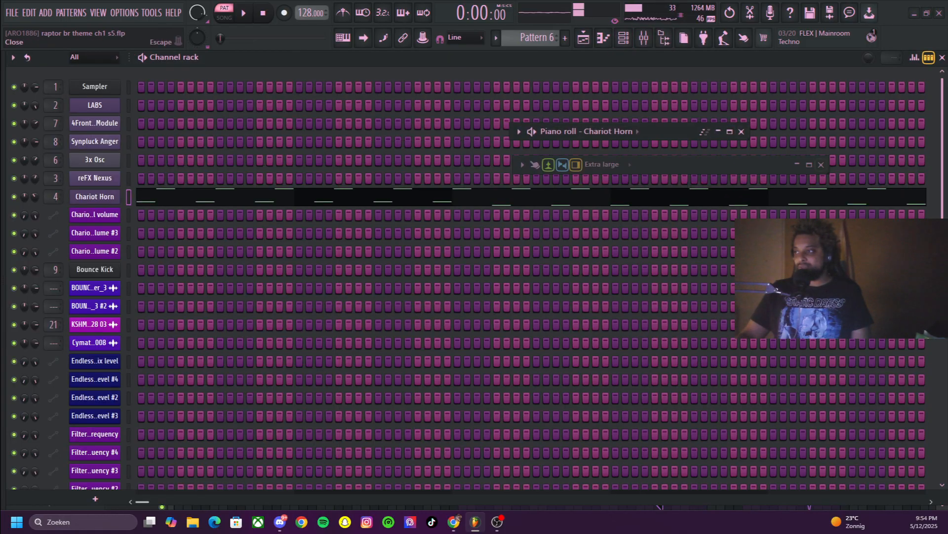
# Widen the mixer to show Master through insert 11, audition Pattern 6 on the Chariot Horn track, and minimise the mixer
pyautogui.doubleClick(657, 165)
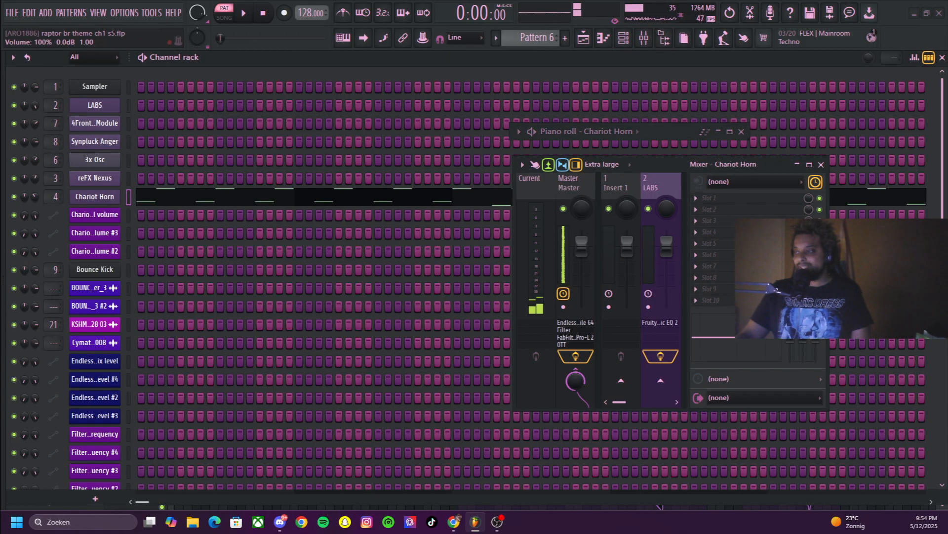
pyautogui.moveTo(513, 285); pyautogui.dragTo(178, 285)
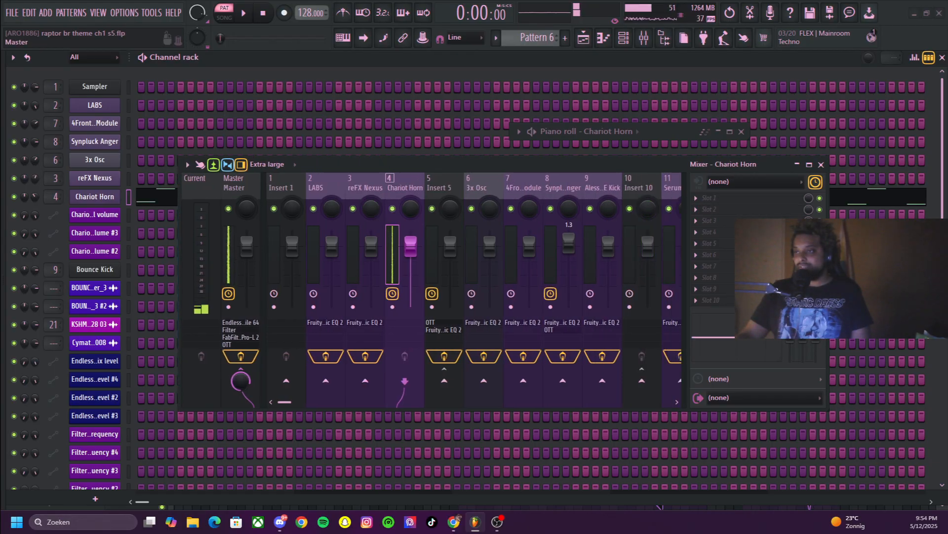
pyautogui.scroll(1, 405, 277)
pyautogui.click(405, 188)
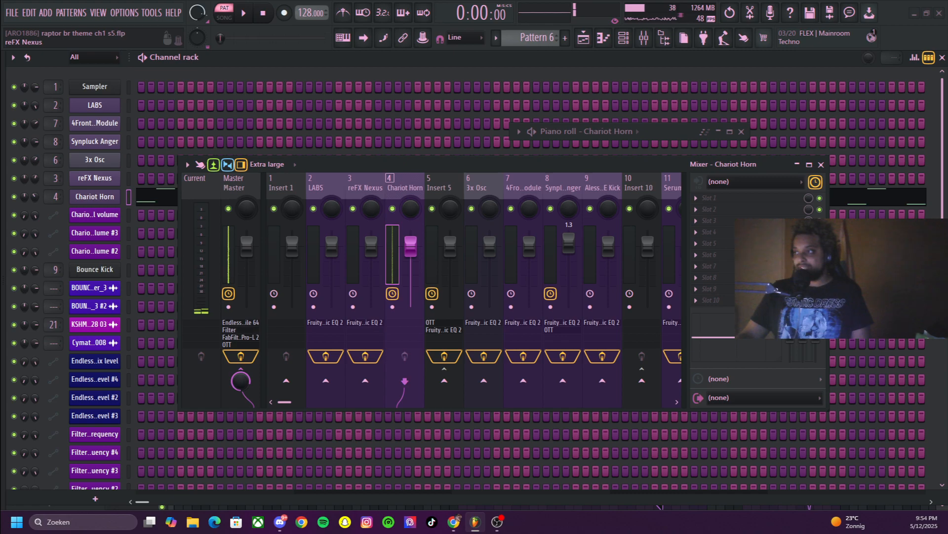
pyautogui.press('space')
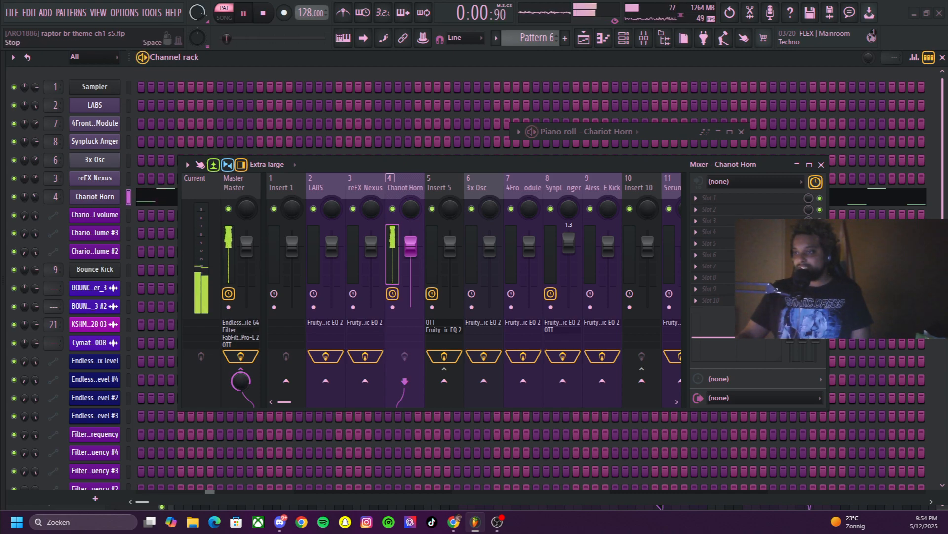
pyautogui.moveTo(285, 401)
pyautogui.mouseDown()
pyautogui.moveTo(356, 401)
pyautogui.moveTo(284, 402)
pyautogui.mouseUp()
pyautogui.click(797, 164)
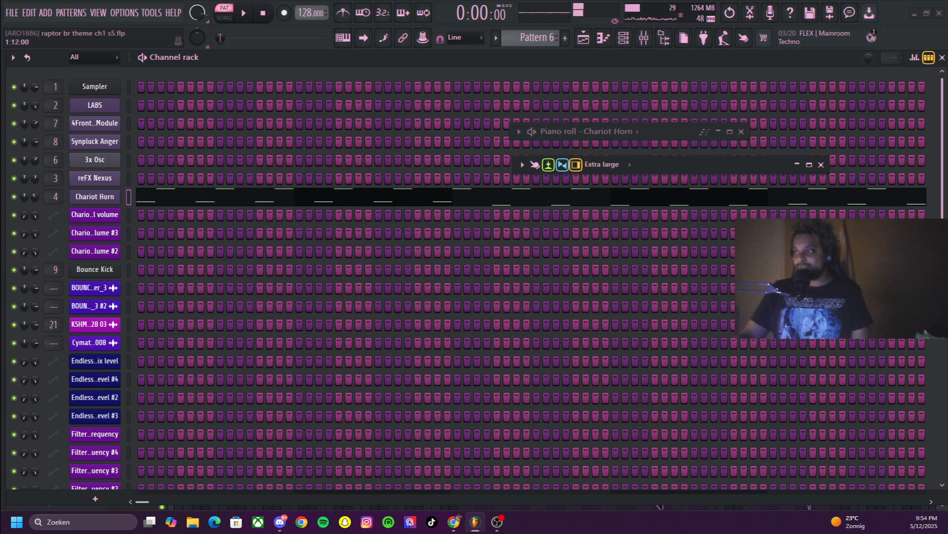
# Reopen the Chariot Horn channel's FLEX plugin to show its preset, and return to the playlist
pyautogui.click(95, 197)
pyautogui.click(95, 197)
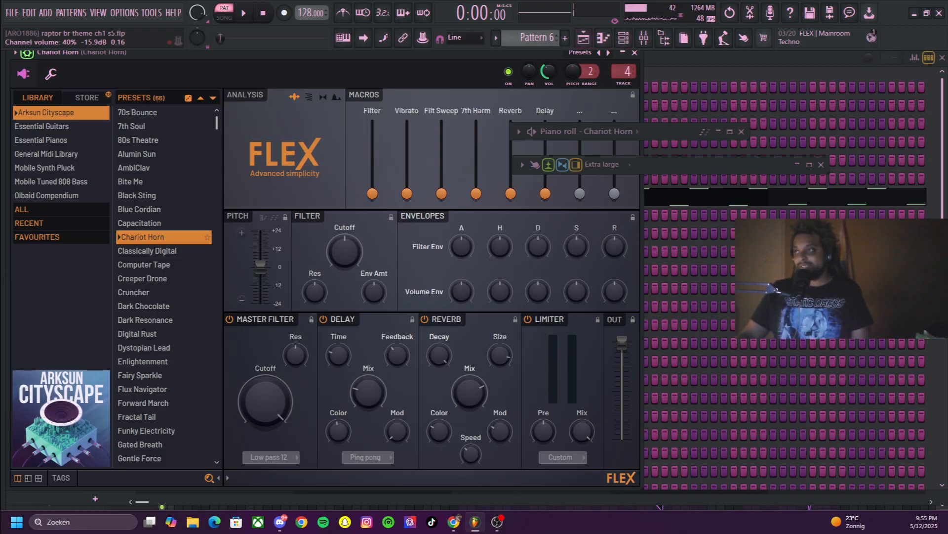
pyautogui.click(584, 37)
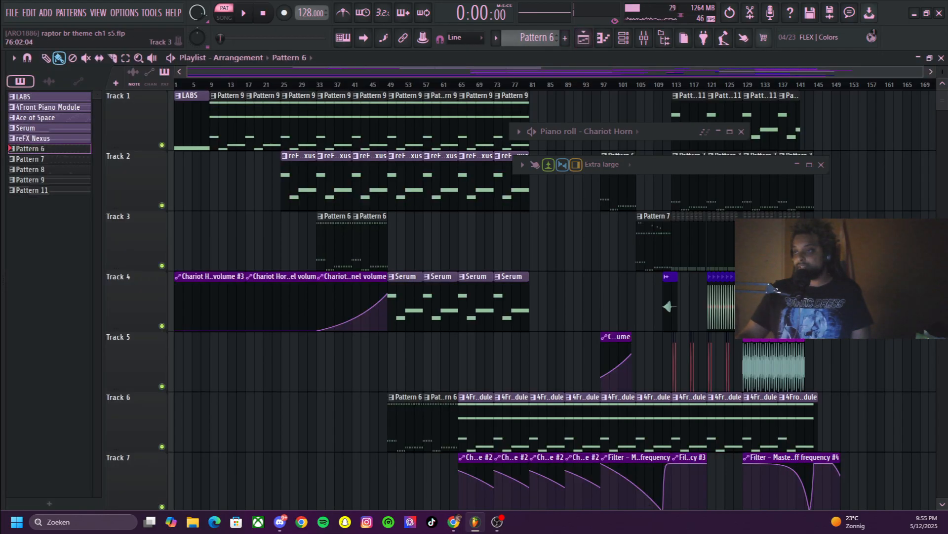
# Select the Serum pattern and audition it
pyautogui.scroll(-1, 669, 245)
pyautogui.click(405, 242)
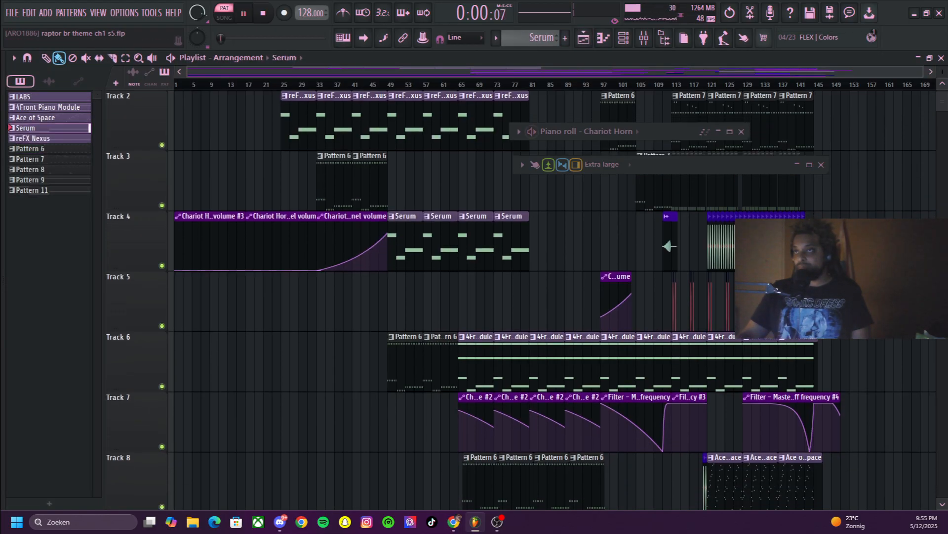
pyautogui.press('space')
pyautogui.press('space')
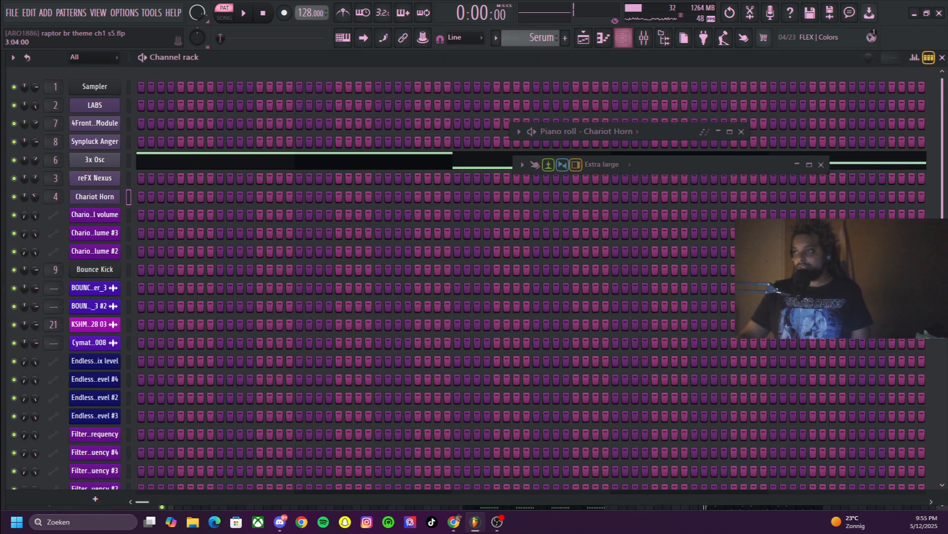
# Open the 3x Osc plugin used by the Serum pattern from the channel rack
pyautogui.click(623, 37)
pyautogui.scroll(-5, 532, 276)
pyautogui.scroll(6, 532, 277)
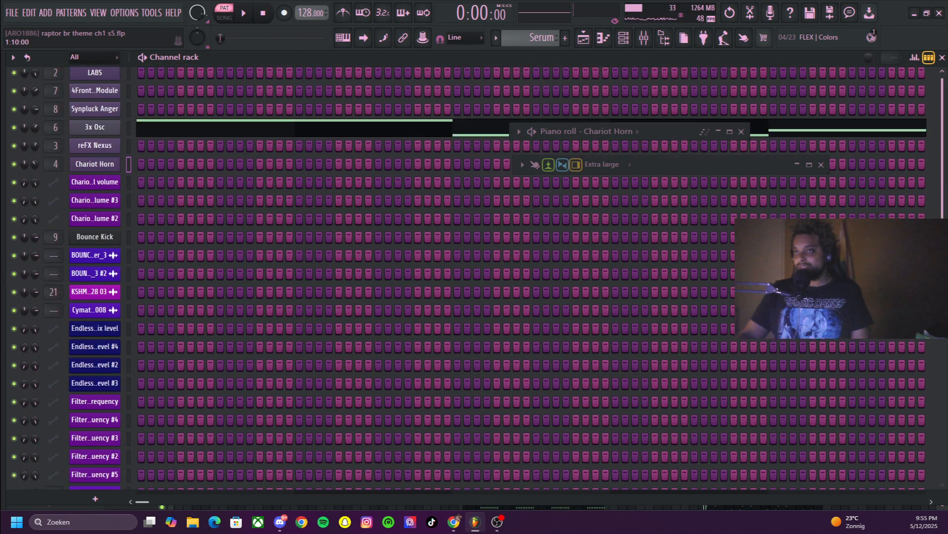
pyautogui.click(94, 160)
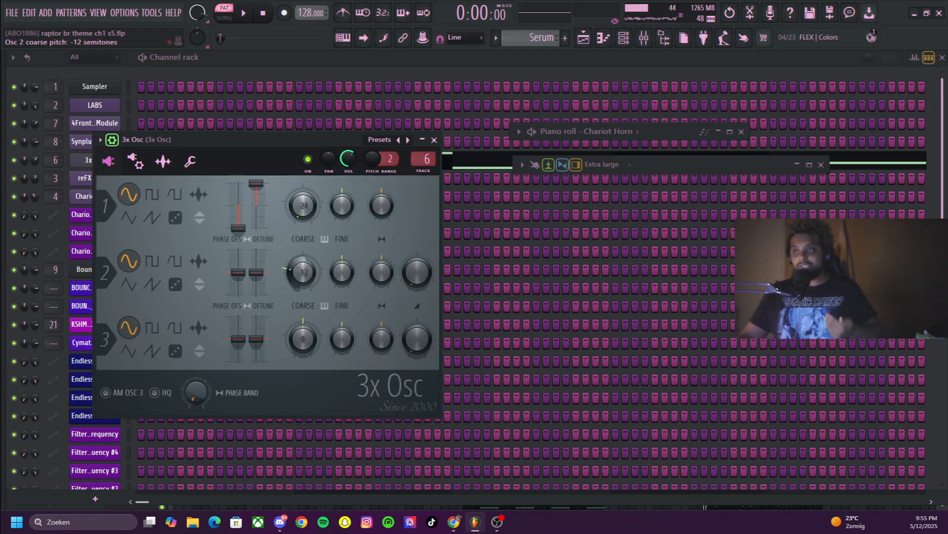
# Audition the Serum pattern with oscillator 1's coarse pitch at +24 semitones, and compare it with -24 semitones
pyautogui.moveTo(303, 205); pyautogui.dragTo(303, 143)
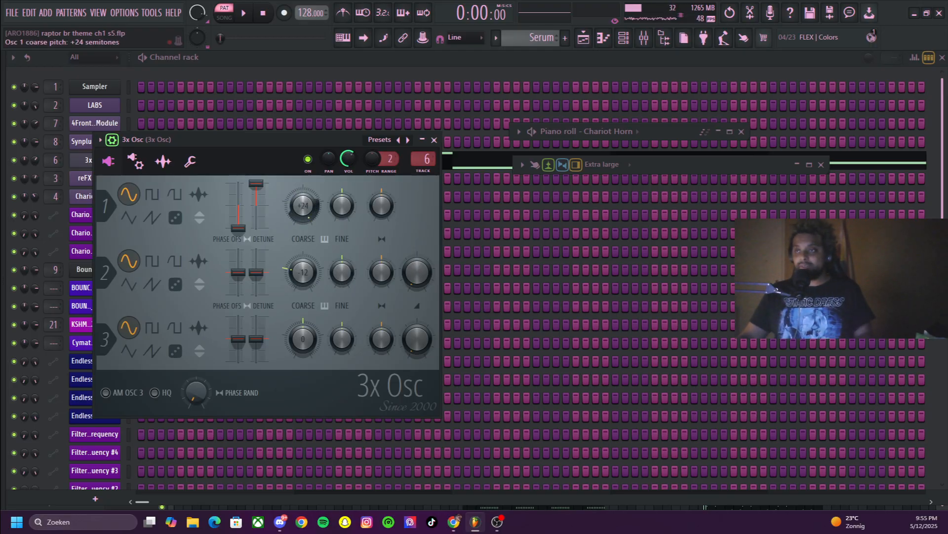
pyautogui.press('space')
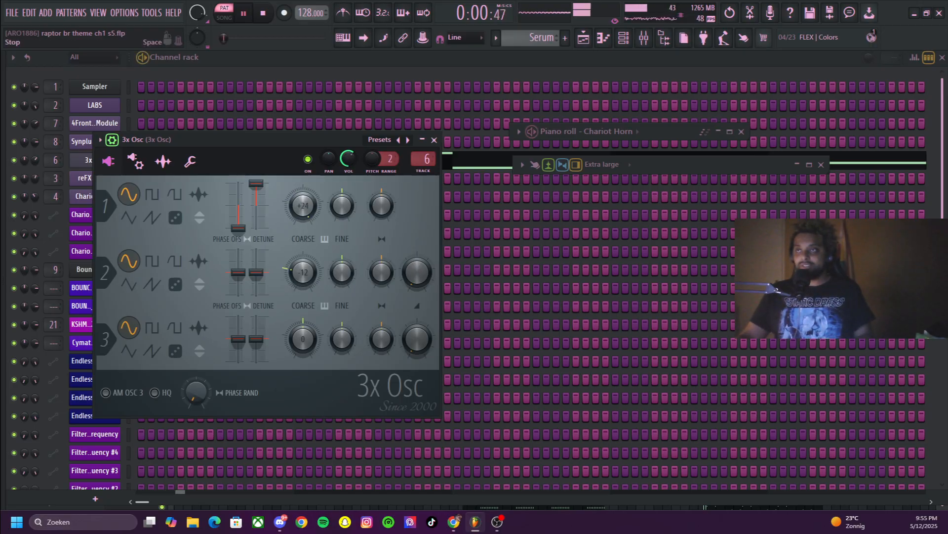
pyautogui.press('space')
pyautogui.moveTo(303, 206); pyautogui.dragTo(303, 268)
pyautogui.press('space')
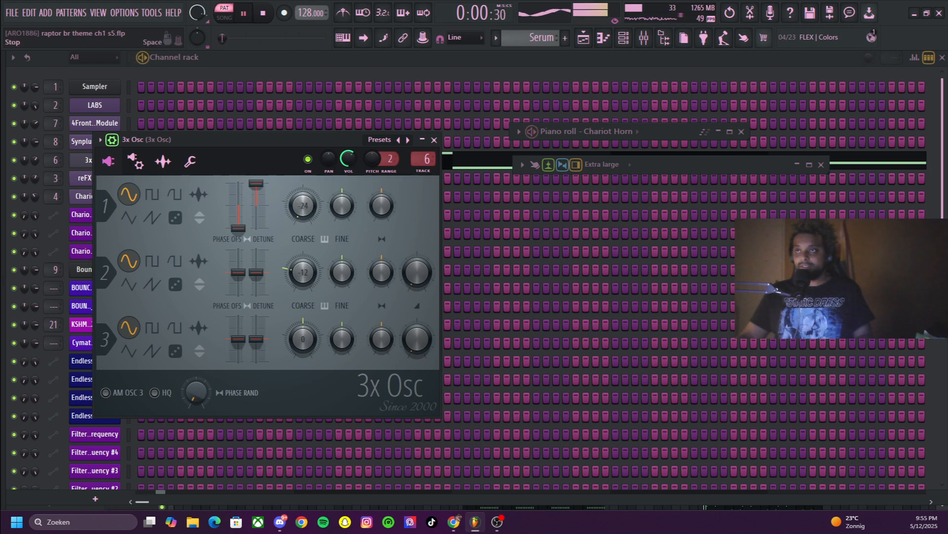
pyautogui.press('space')
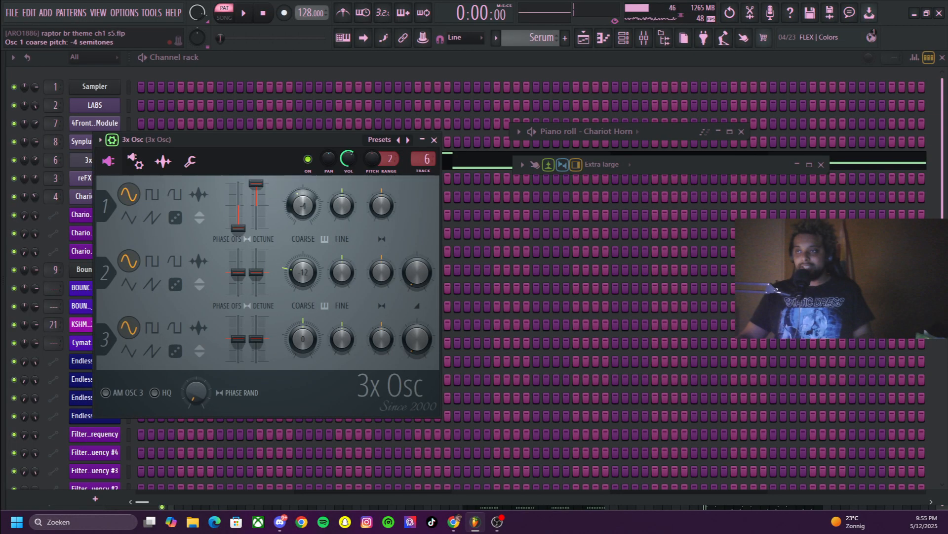
# Audition the Serum pattern with oscillator 1's coarse pitch at 0, and return the pitch to -24 semitones
pyautogui.press('space')
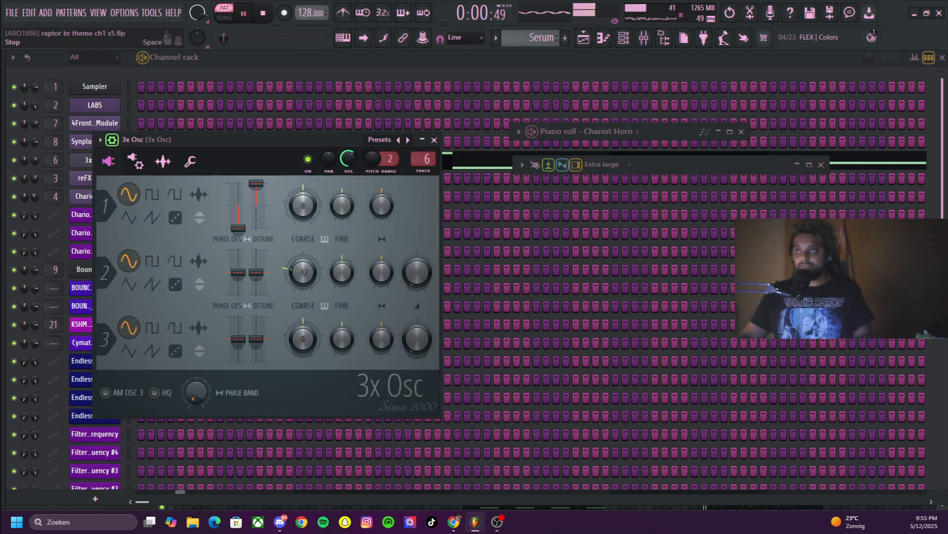
pyautogui.press('space')
pyautogui.moveTo(302, 205); pyautogui.dragTo(303, 242)
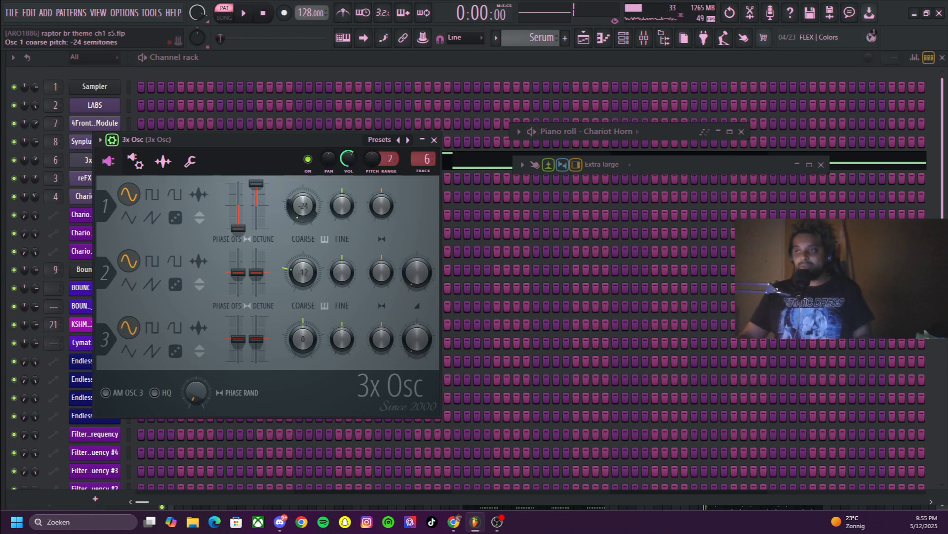
pyautogui.press('space')
pyautogui.press('space')
# Audition the Serum pattern with oscillator 2's coarse pitch at +24 semitones, and compare it with -12 semitones
pyautogui.moveTo(303, 272); pyautogui.dragTo(303, 232)
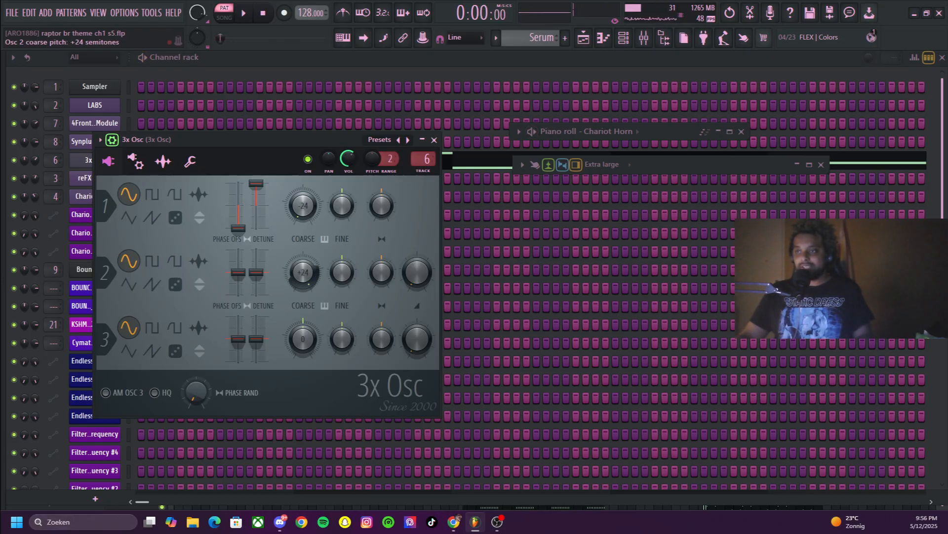
pyautogui.press('space')
pyautogui.press('space')
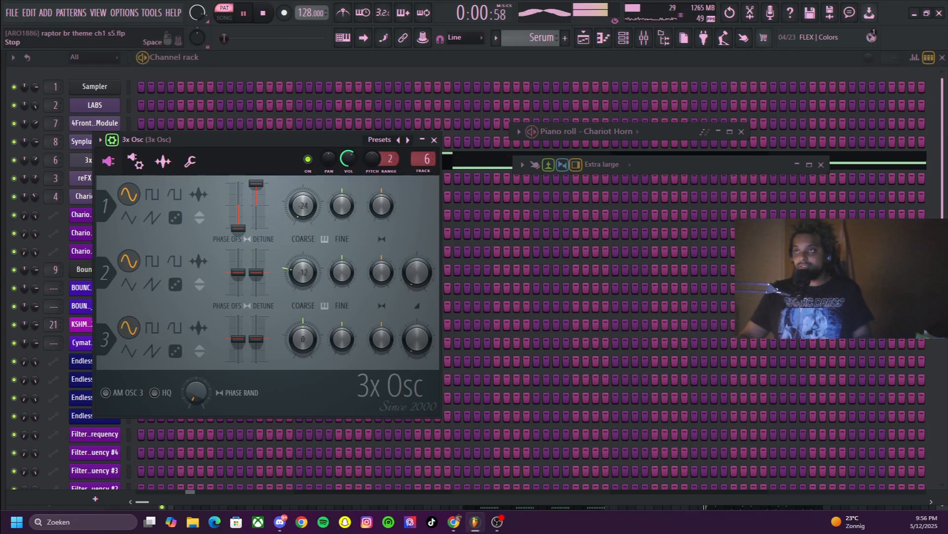
pyautogui.press('space')
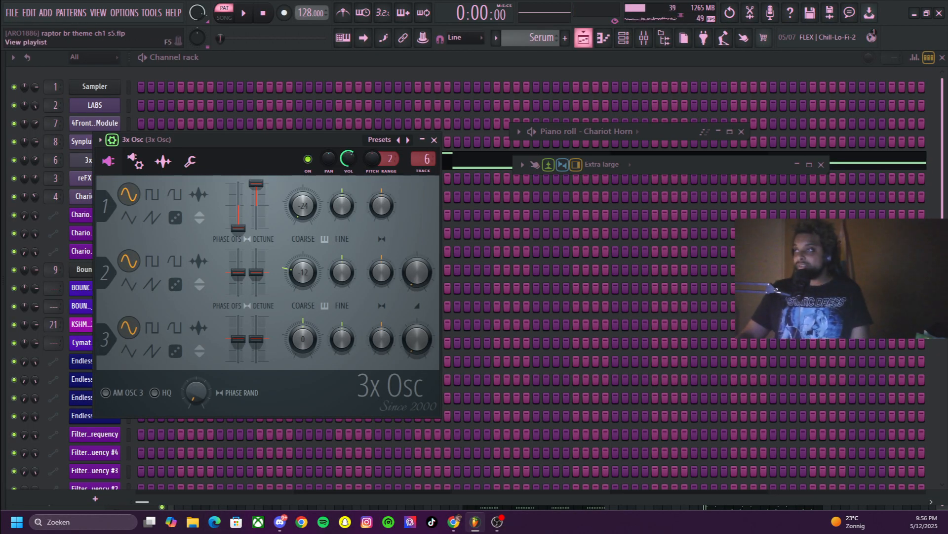
# Return to the playlist and select Pattern 6 from its clips on Track 6
pyautogui.click(583, 37)
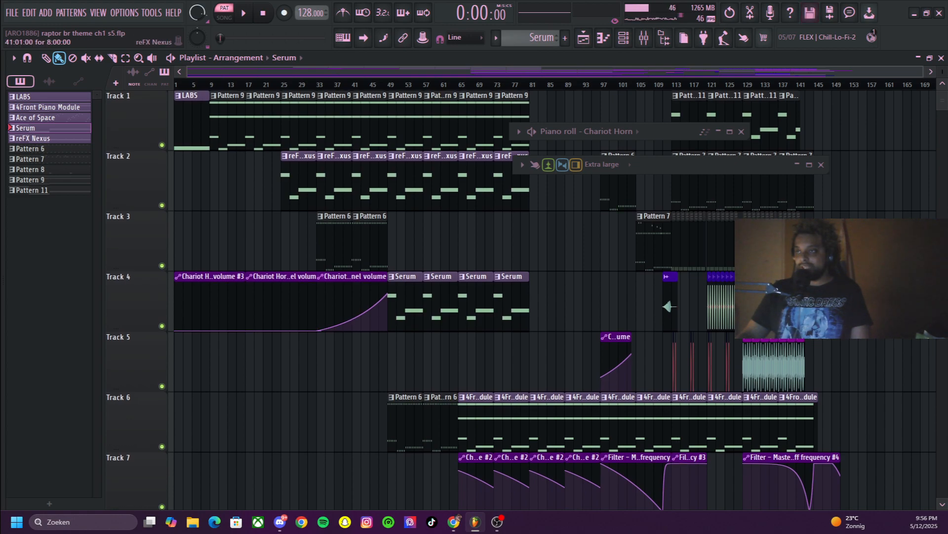
pyautogui.scroll(-1, 346, 168)
pyautogui.click(405, 363)
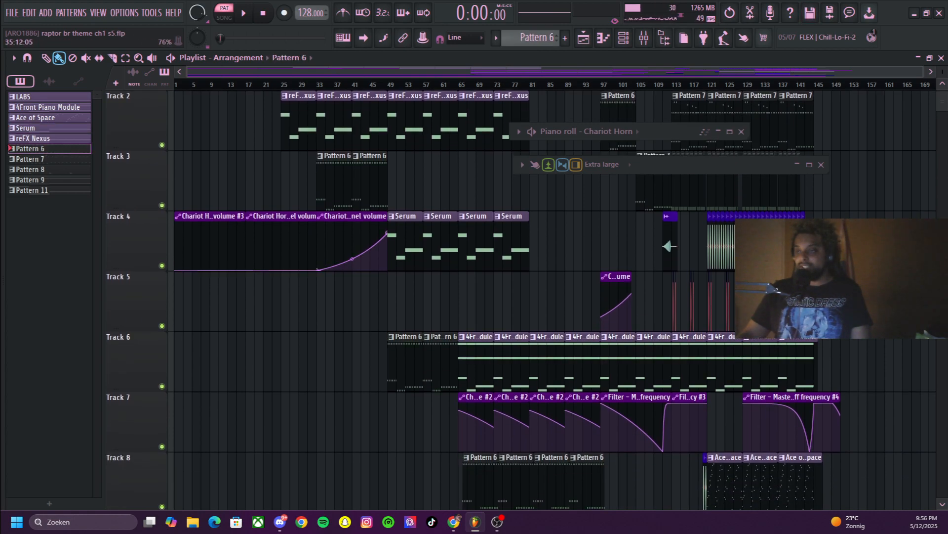
pyautogui.scroll(1, 341, 247)
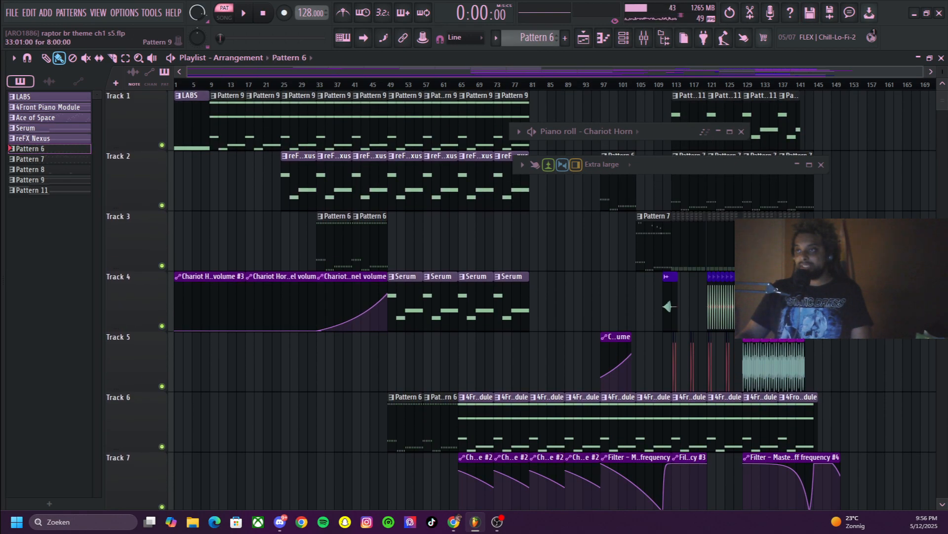
# Place the song position at bar 48 and preview the KSHMR campfire ambience clip on Track 15
pyautogui.click(384, 85)
pyautogui.scroll(-11, 453, 237)
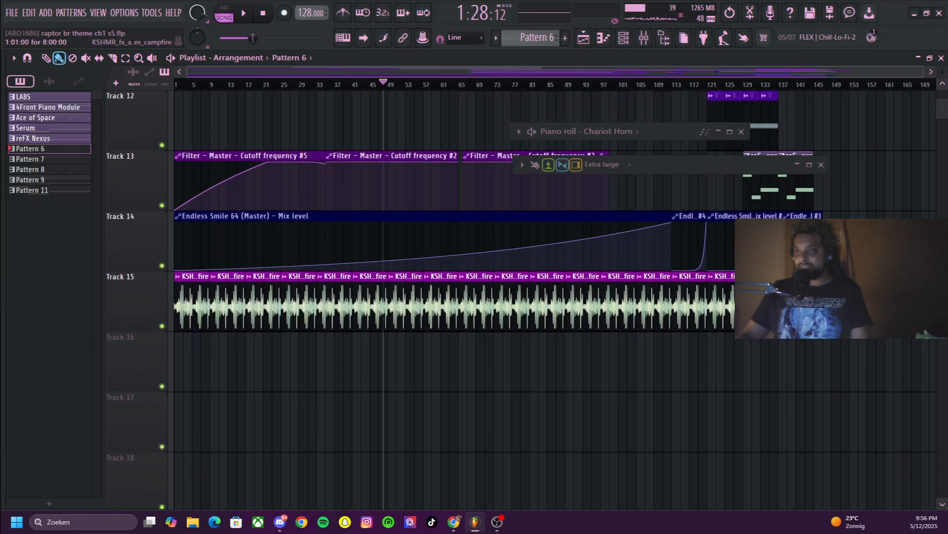
pyautogui.rightClick(183, 296)
pyautogui.click(199, 298)
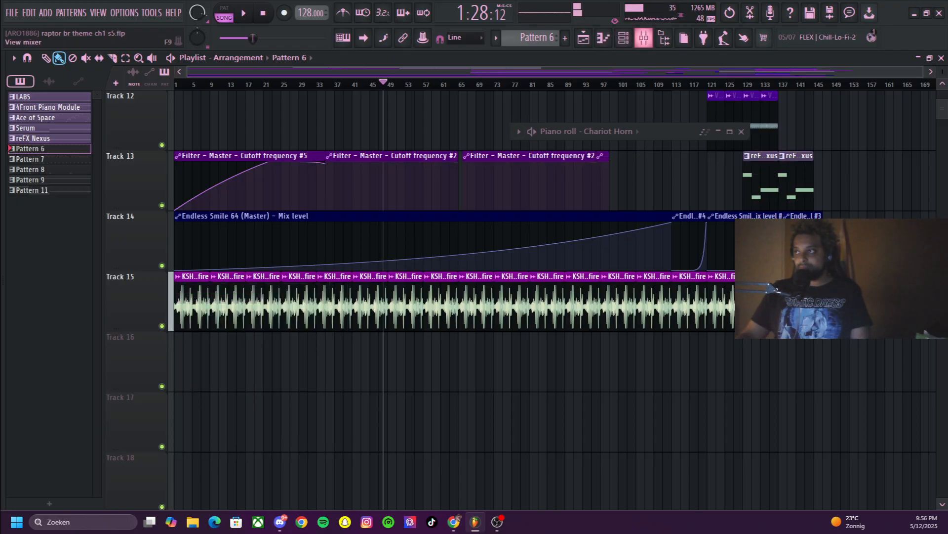
# Open and widen the mixer, select the KSHMR campfire track on insert 20, and stop the preview
pyautogui.press('F9')
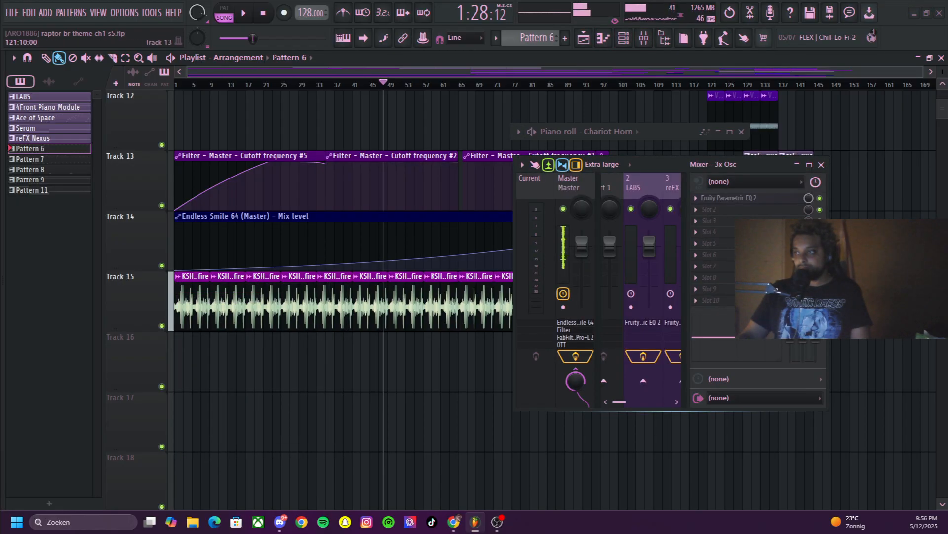
pyautogui.moveTo(514, 284); pyautogui.dragTo(225, 284)
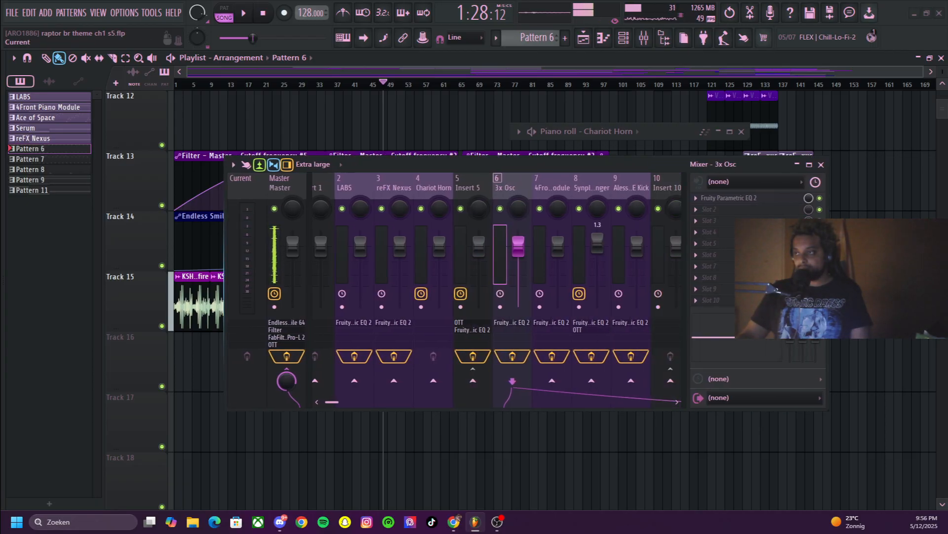
pyautogui.scroll(-7, 324, 285)
pyautogui.scroll(-10, 496, 289)
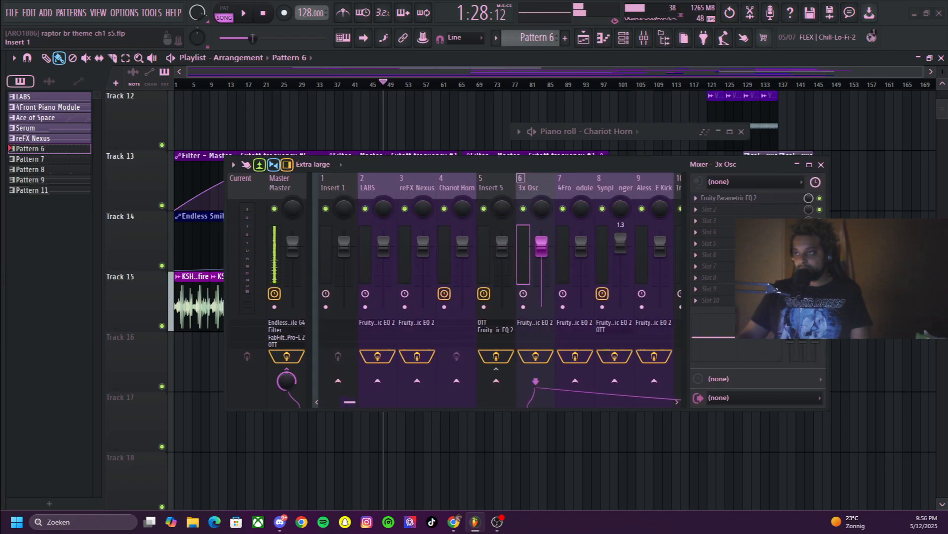
pyautogui.click(389, 267)
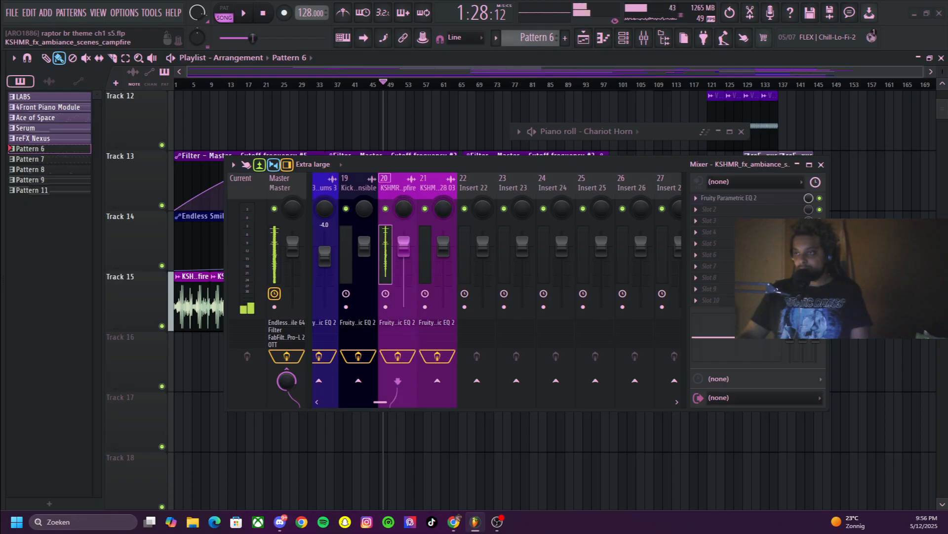
pyautogui.press('space')
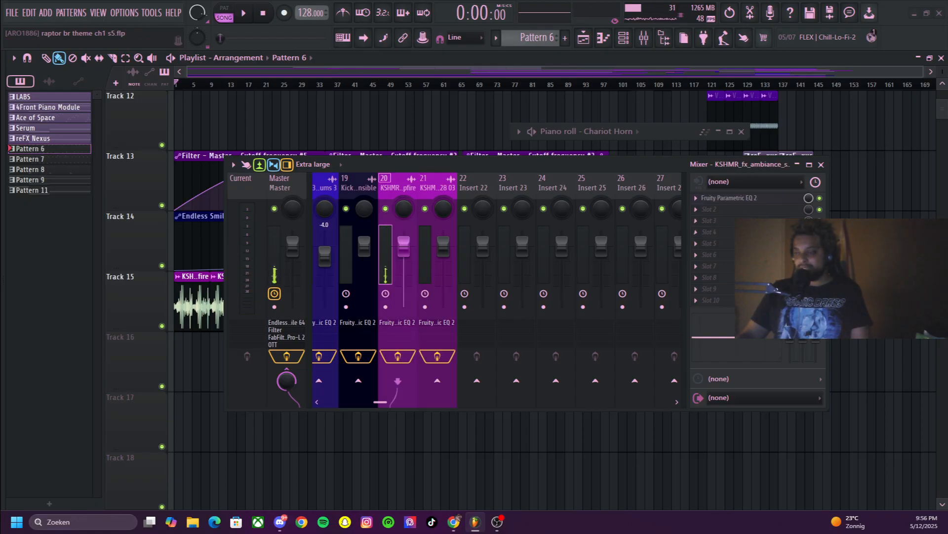
# Examine the campfire track's Fruity Parametric EQ 2 curve enlarged with the mixer minimised, and minimise the EQ
pyautogui.click(729, 198)
pyautogui.moveTo(732, 164); pyautogui.dragTo(674, 245)
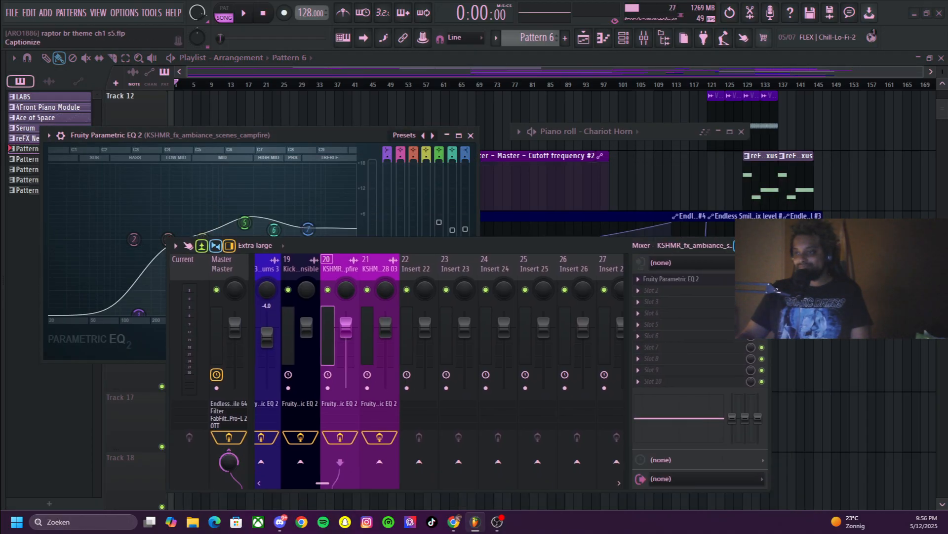
pyautogui.click(739, 246)
pyautogui.click(459, 135)
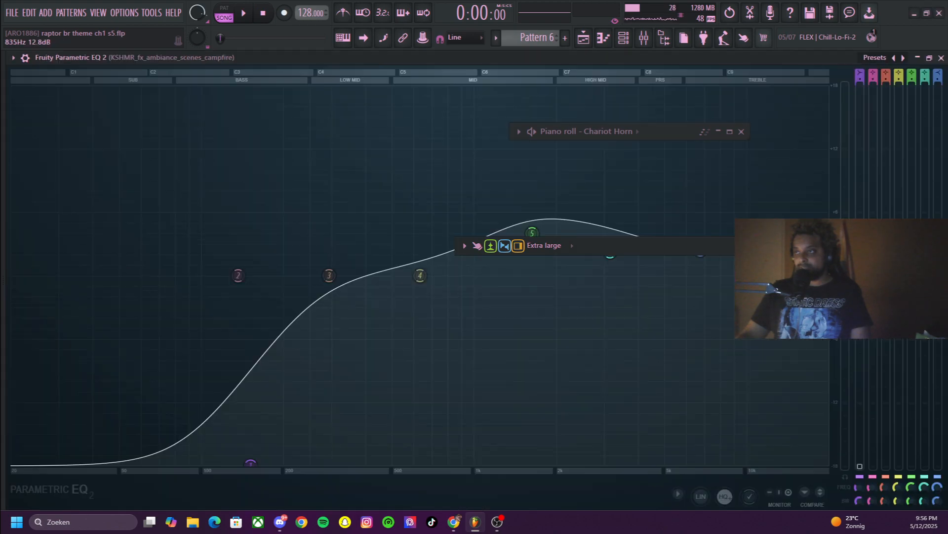
pyautogui.click(929, 58)
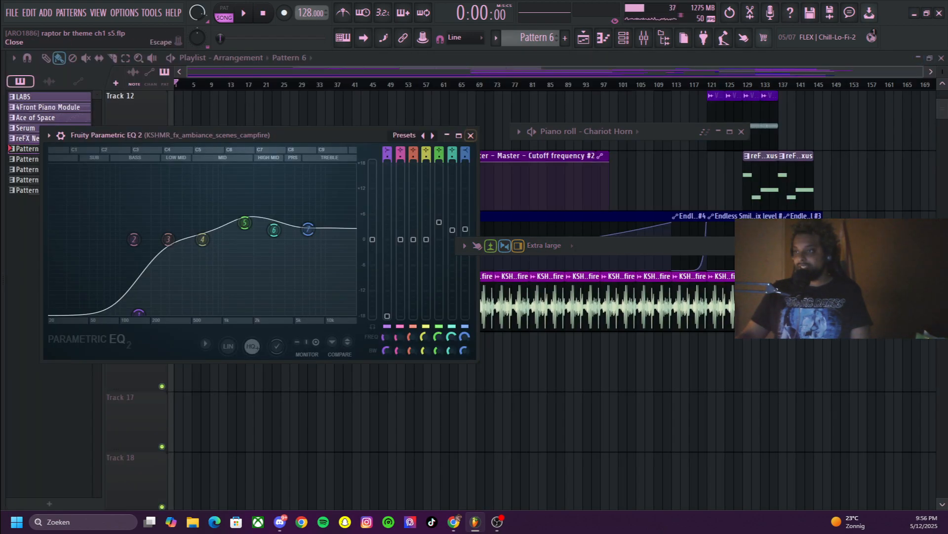
pyautogui.click(447, 135)
# View the channel settings of the campfire audio clip and close them
pyautogui.click(177, 276)
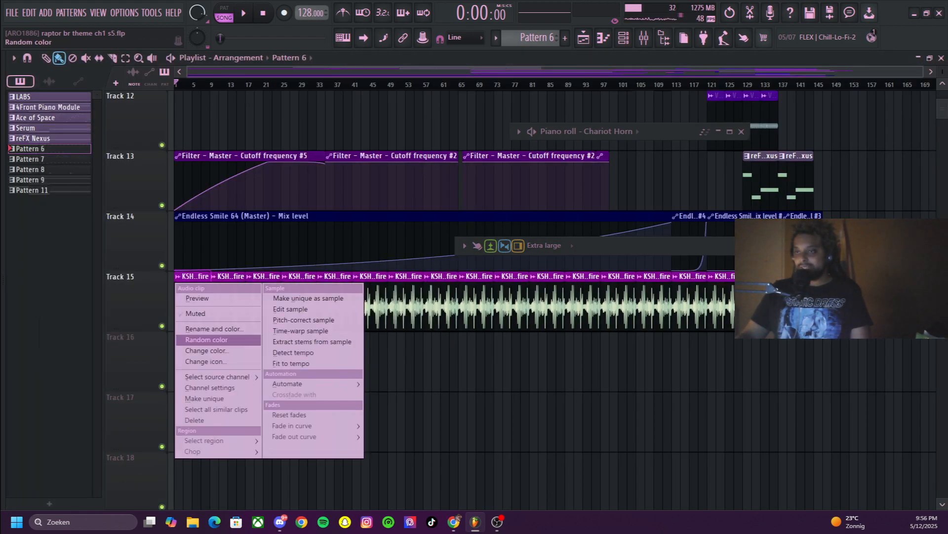
pyautogui.click(217, 387)
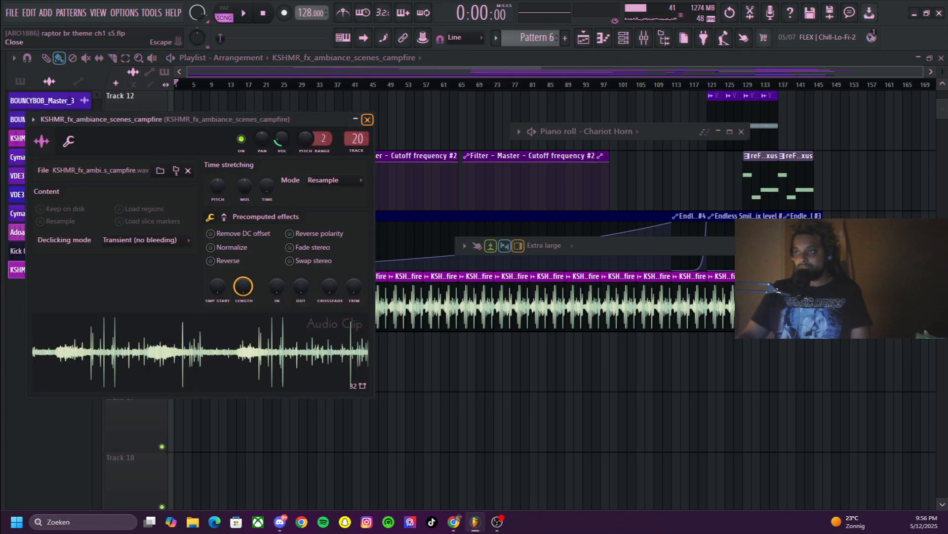
pyautogui.click(367, 120)
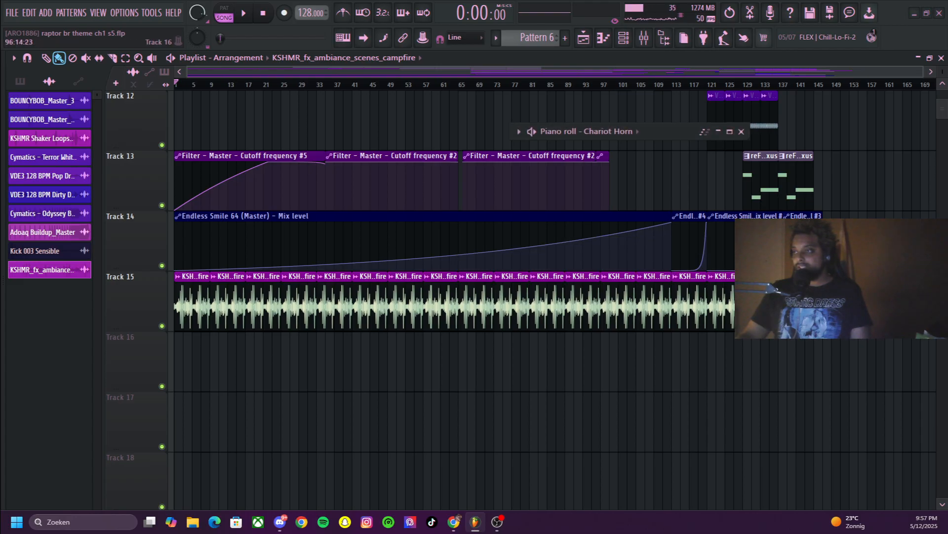
# Show bars 33 to 127 of the arrangement and play the song from bar 63 while viewing its tracks
pyautogui.scroll(10, 669, 306)
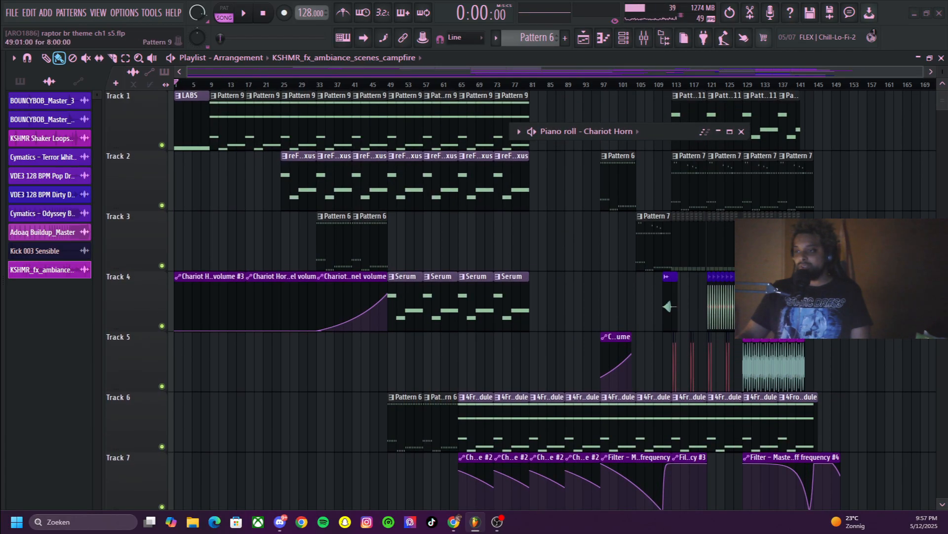
pyautogui.moveTo(422, 71); pyautogui.dragTo(750, 72)
pyautogui.press('space')
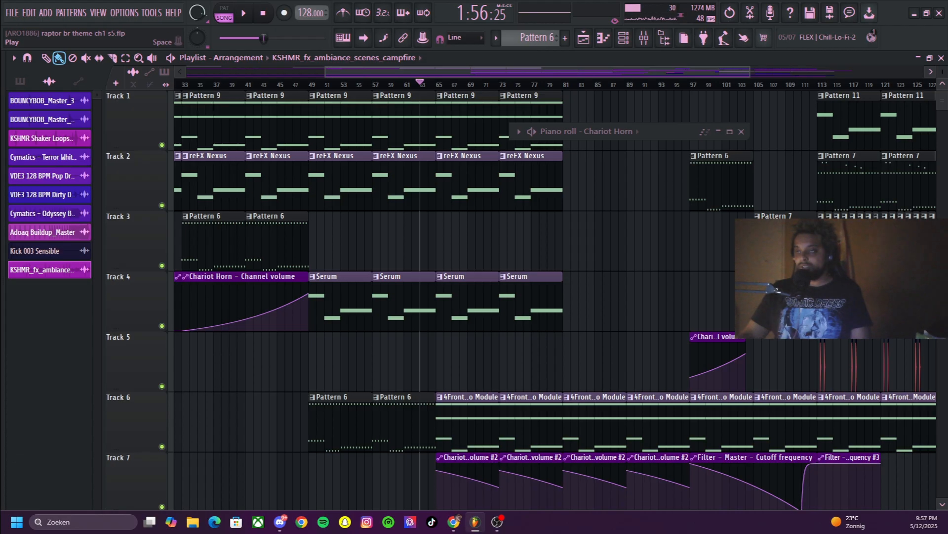
pyautogui.scroll(-2, 425, 356)
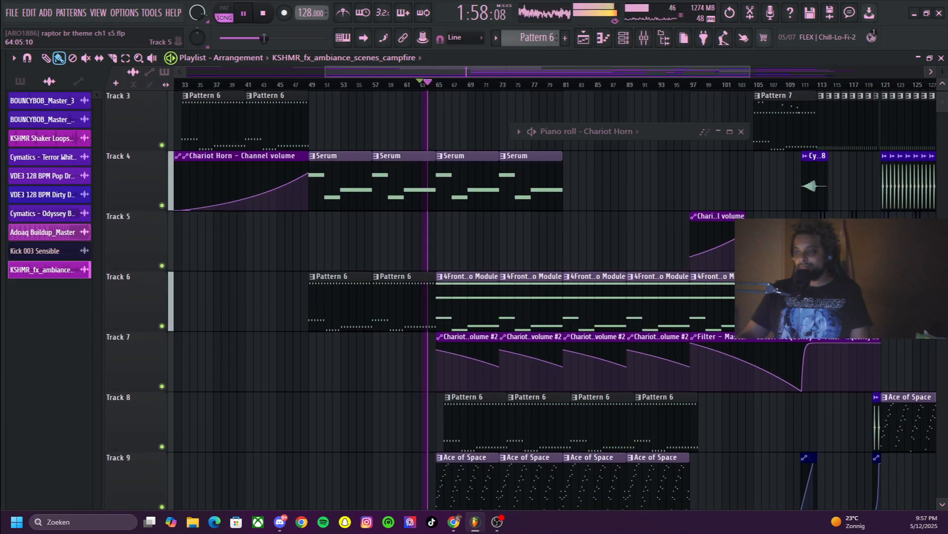
pyautogui.scroll(-2, 543, 296)
pyautogui.scroll(3, 543, 296)
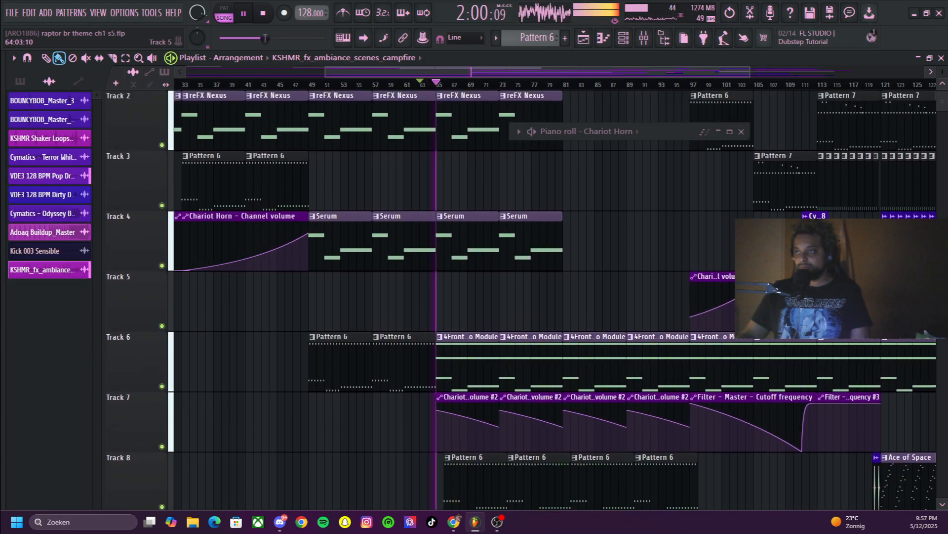
# Replay the song from bar 46 to hear the Serum and Pattern 6 clips enter on Tracks 4 and 6
pyautogui.click(284, 84)
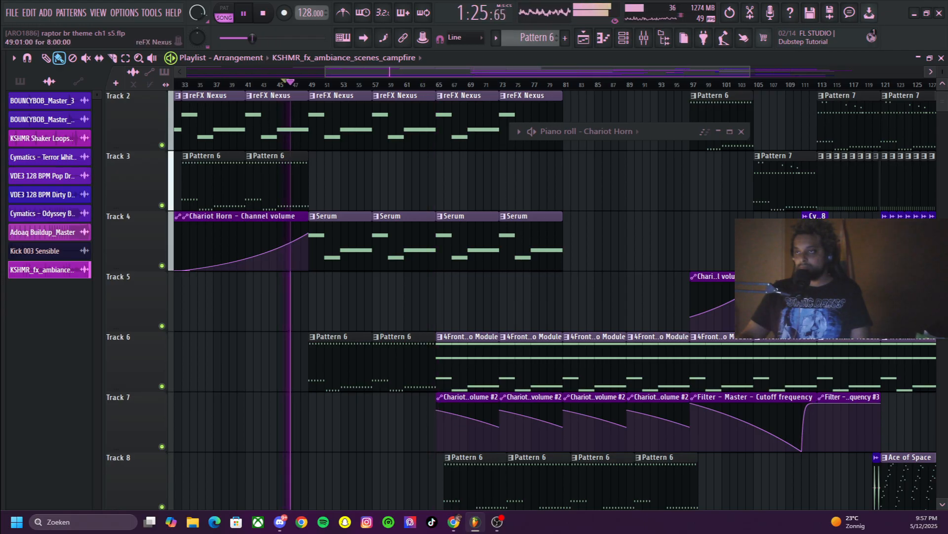
pyautogui.scroll(1, 552, 300)
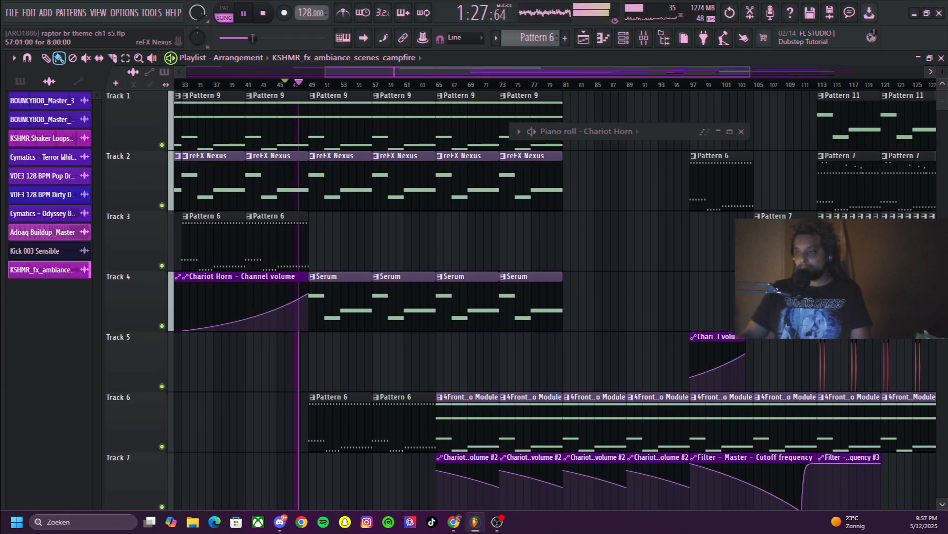
pyautogui.scroll(-4, 552, 300)
pyautogui.scroll(3, 552, 300)
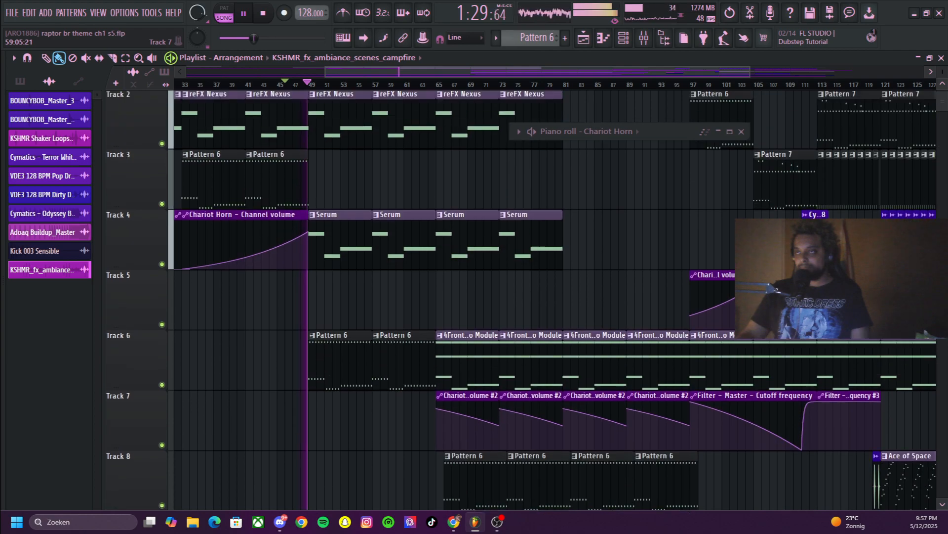
# Stop the song, place the playhead at bar 48, and view Tracks 5 to 11 with the Ace of Space pattern selected
pyautogui.press('space')
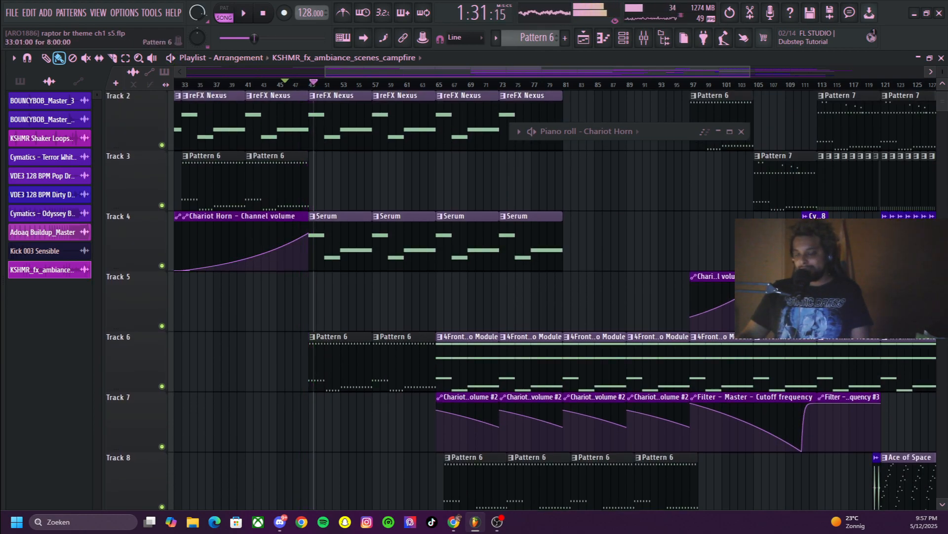
pyautogui.click(263, 14)
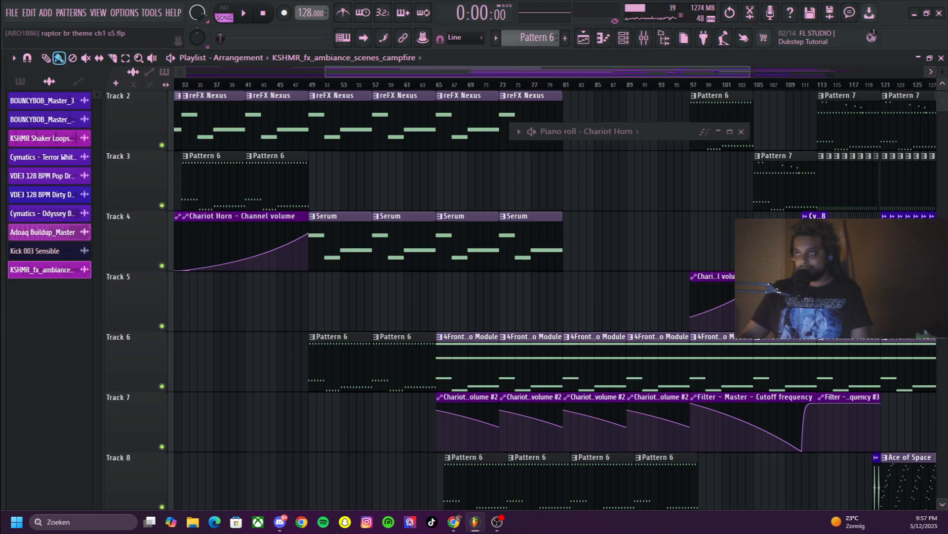
pyautogui.moveTo(287, 85)
pyautogui.mouseDown()
pyautogui.moveTo(309, 85)
pyautogui.moveTo(237, 84)
pyautogui.moveTo(309, 85)
pyautogui.moveTo(301, 85)
pyautogui.mouseUp()
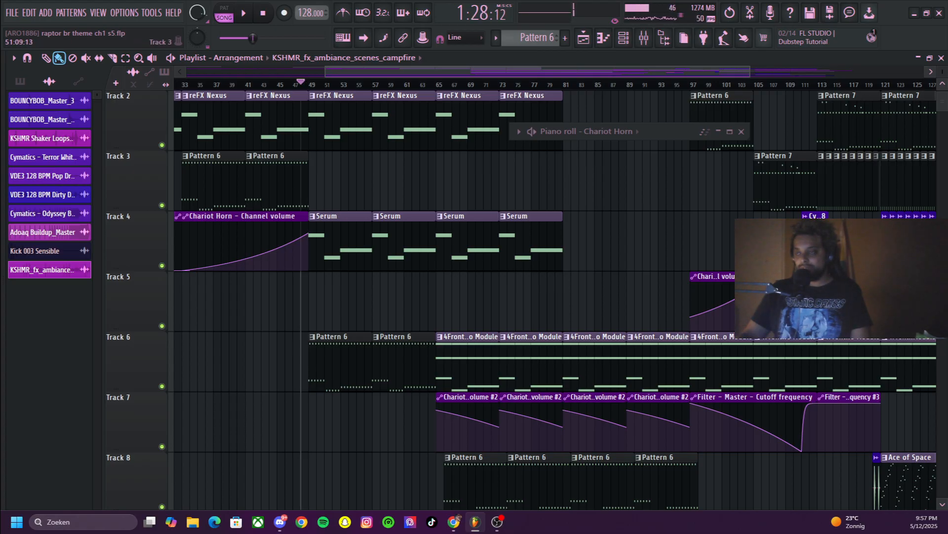
pyautogui.scroll(-2, 544, 296)
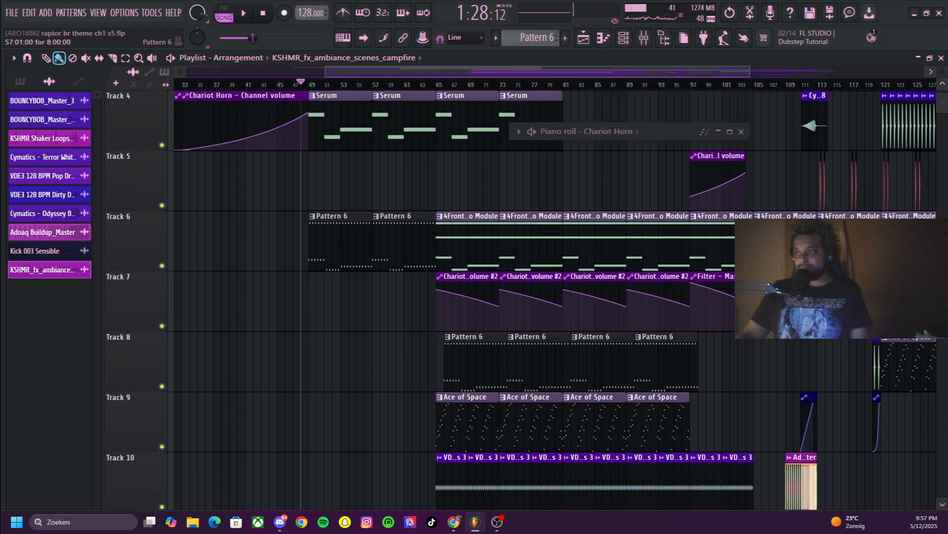
pyautogui.scroll(2, 543, 296)
pyautogui.scroll(-3, 460, 321)
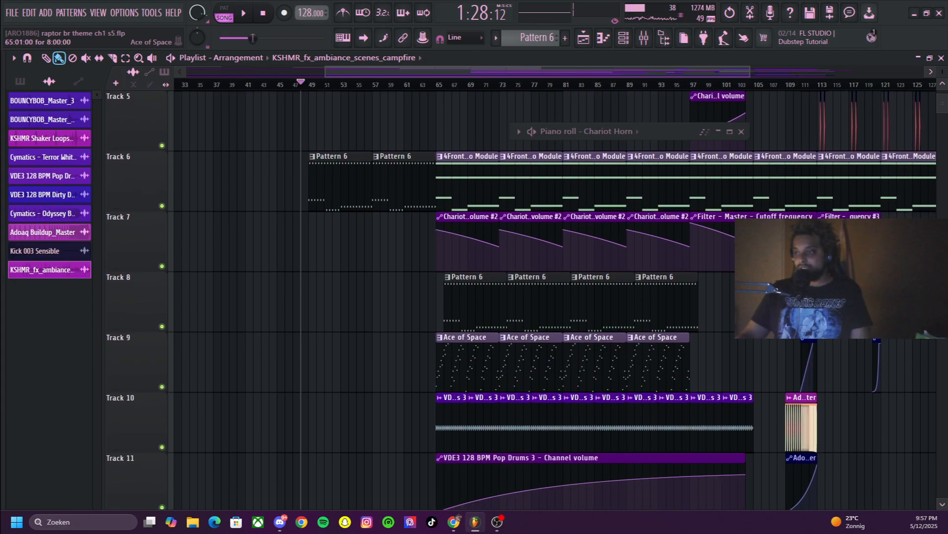
pyautogui.click(465, 362)
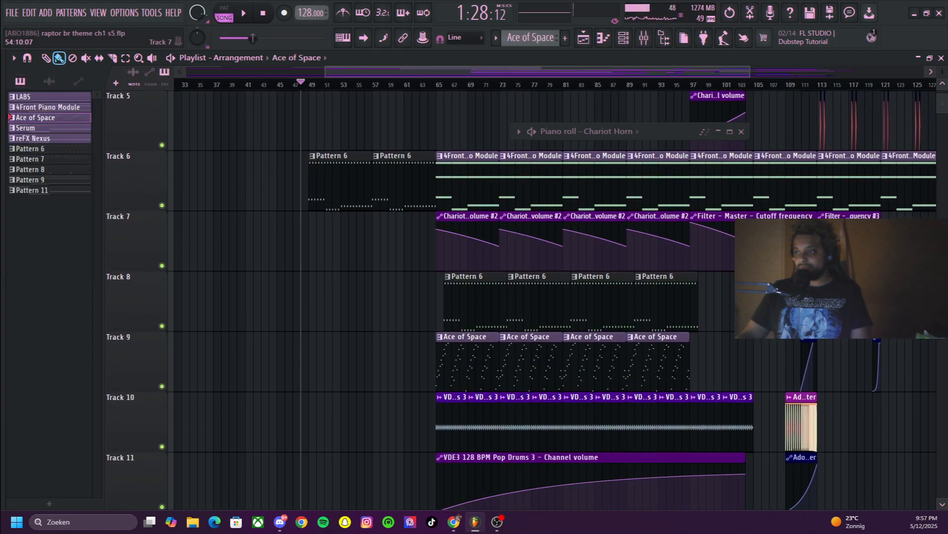
pyautogui.scroll(4, 437, 470)
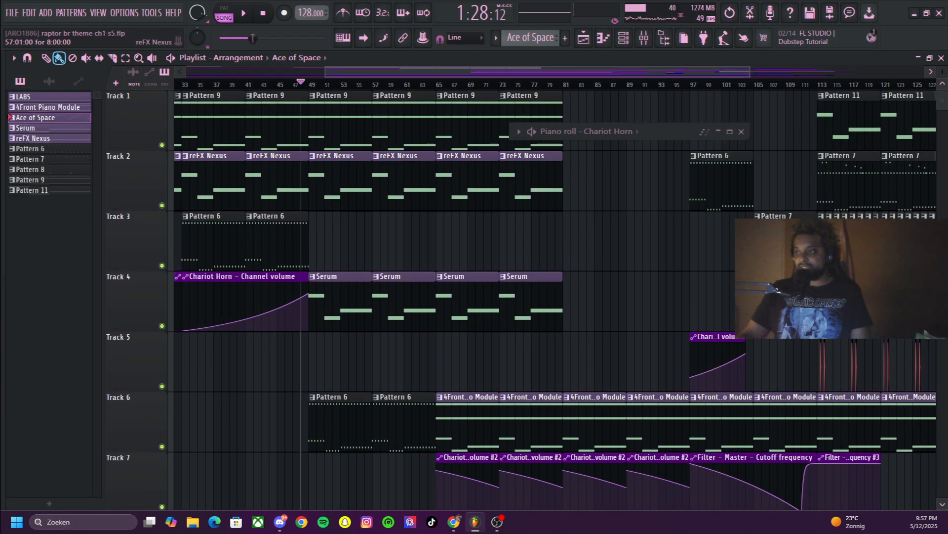
# Play Track 6's 4Front Piano Module pattern on its own in pattern mode, stop it, and select Pattern 6
pyautogui.click(482, 413)
pyautogui.click(224, 14)
pyautogui.press('space')
pyautogui.press('space')
pyautogui.doubleClick(277, 122)
# Try shifting Track 8's four Pattern 6 clips one bar earlier to bar 65, and play the song from there
pyautogui.moveTo(586, 73); pyautogui.dragTo(656, 72)
pyautogui.scroll(-5, 469, 302)
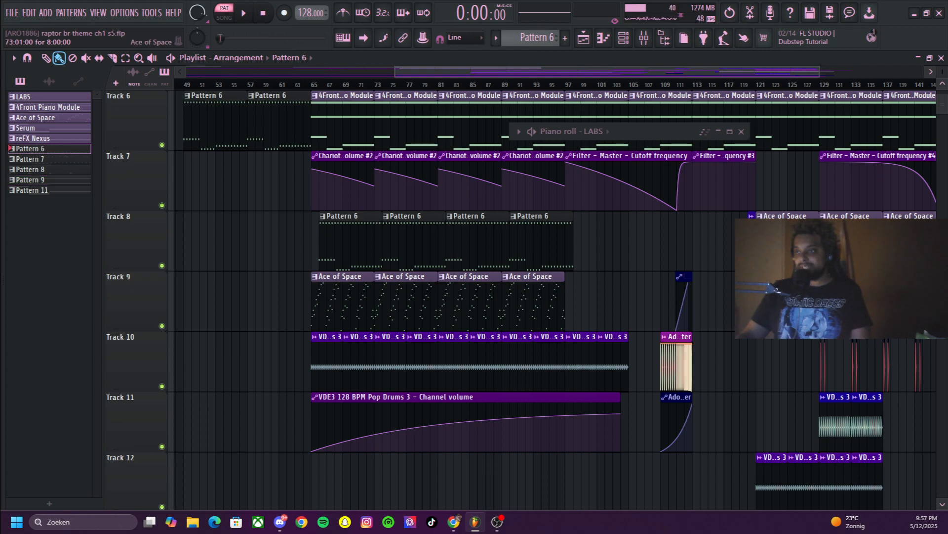
pyautogui.scroll(3, 378, 302)
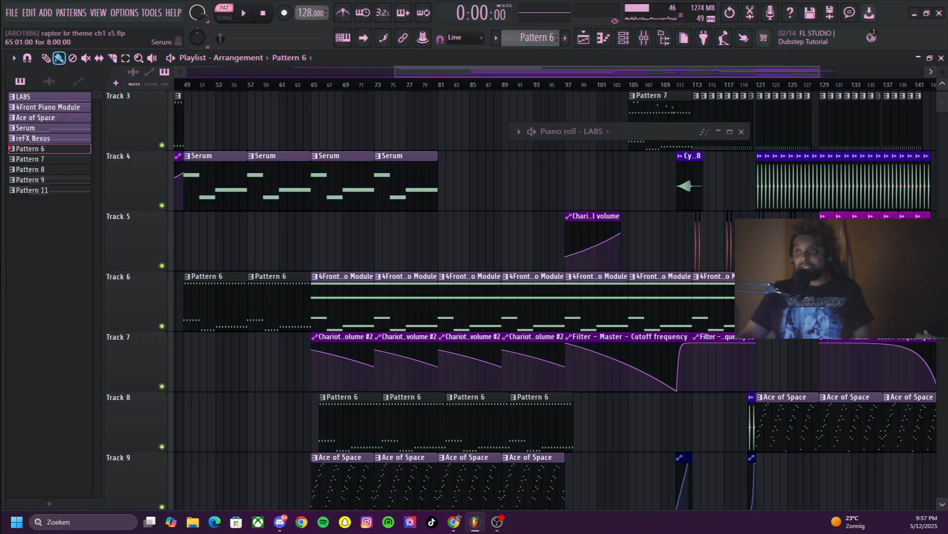
pyautogui.moveTo(295, 85); pyautogui.dragTo(319, 84)
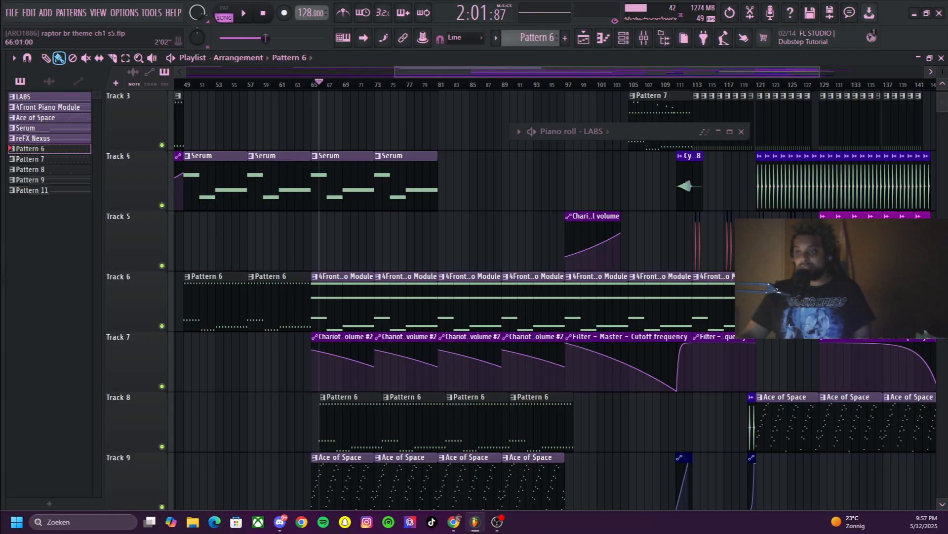
pyautogui.moveTo(608, 425); pyautogui.dragTo(326, 425)
pyautogui.hotkey('shift', 'Left')
pyautogui.press('space')
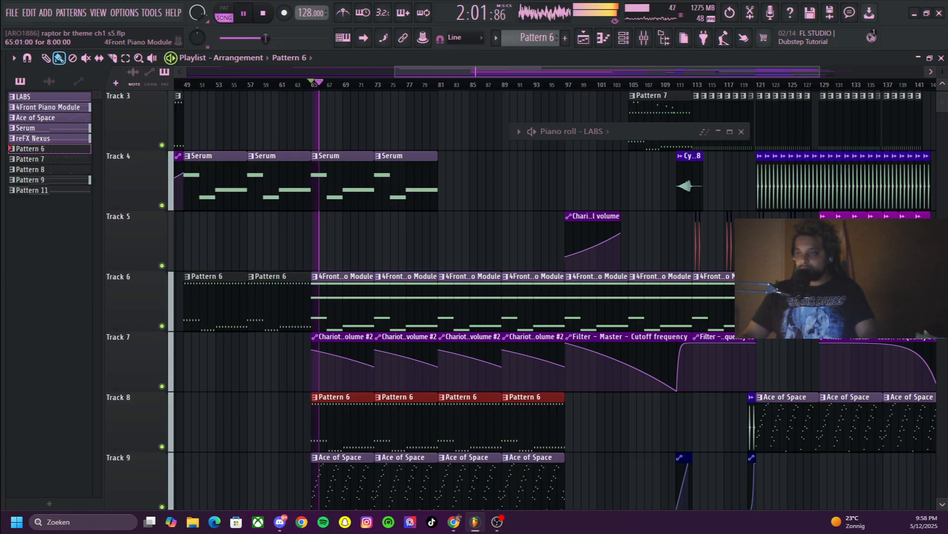
pyautogui.press('space')
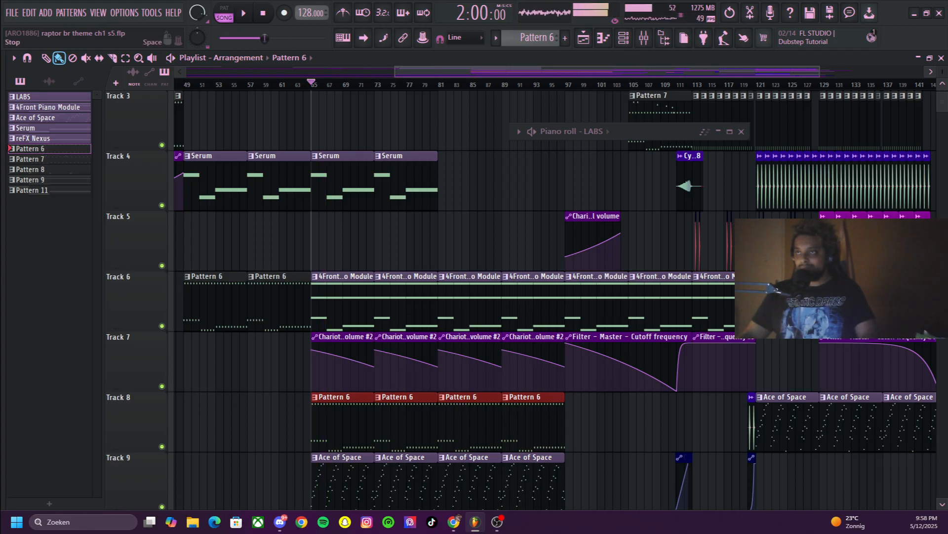
# Replay the song from bar 65 to hear the shifted Pattern 6 clips, and stop playback
pyautogui.click(263, 13)
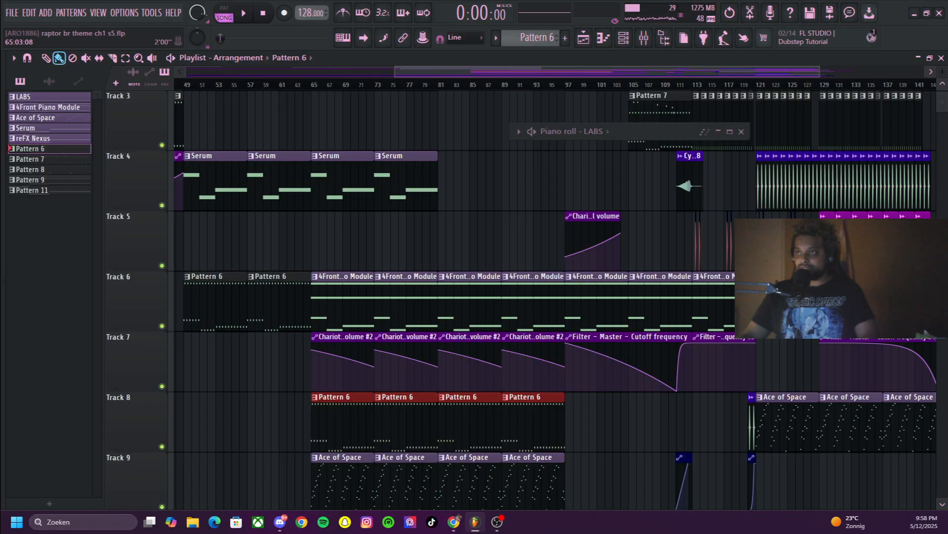
pyautogui.press('space')
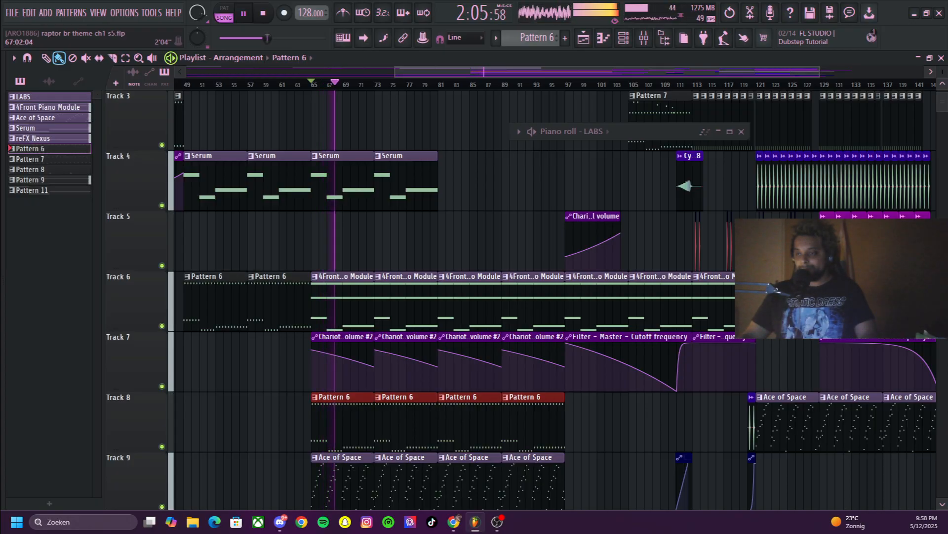
pyautogui.press('space')
pyautogui.click(263, 14)
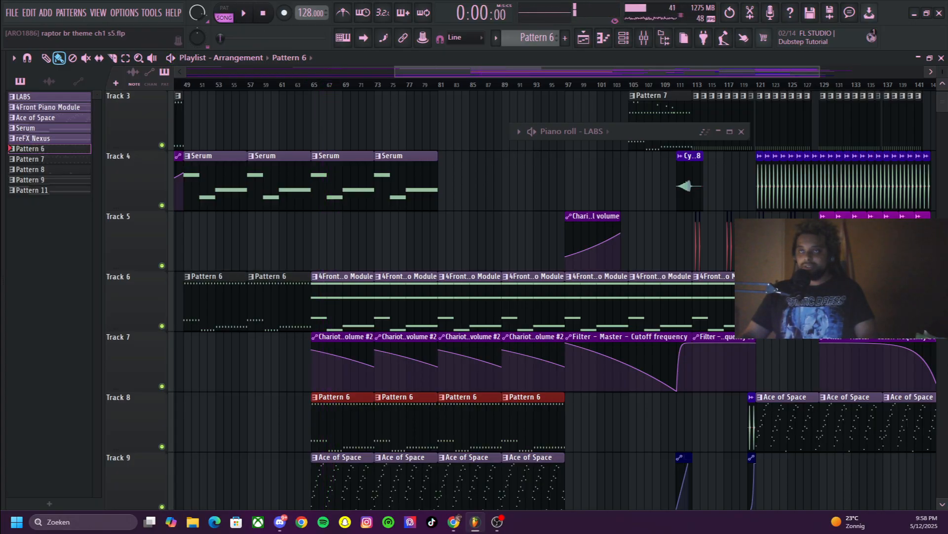
# Undo the shift of Track 8's Pattern 6 clips and play the song from bar 65 to compare
pyautogui.hotkey('ctrl', 'z')
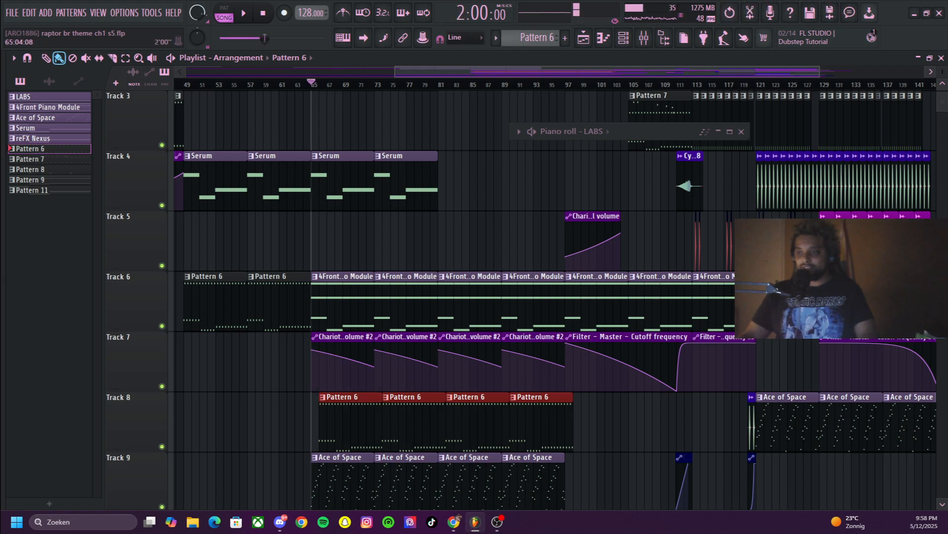
pyautogui.press('space')
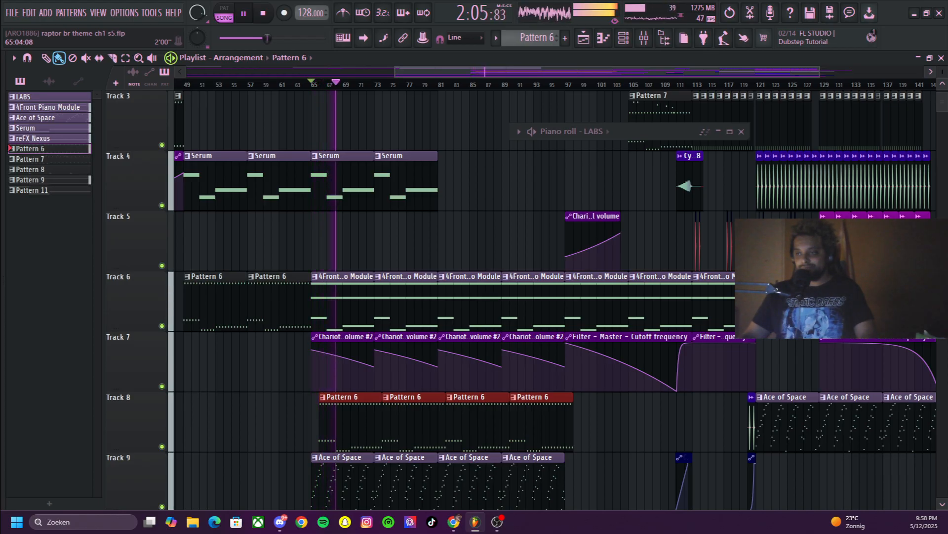
pyautogui.press('space')
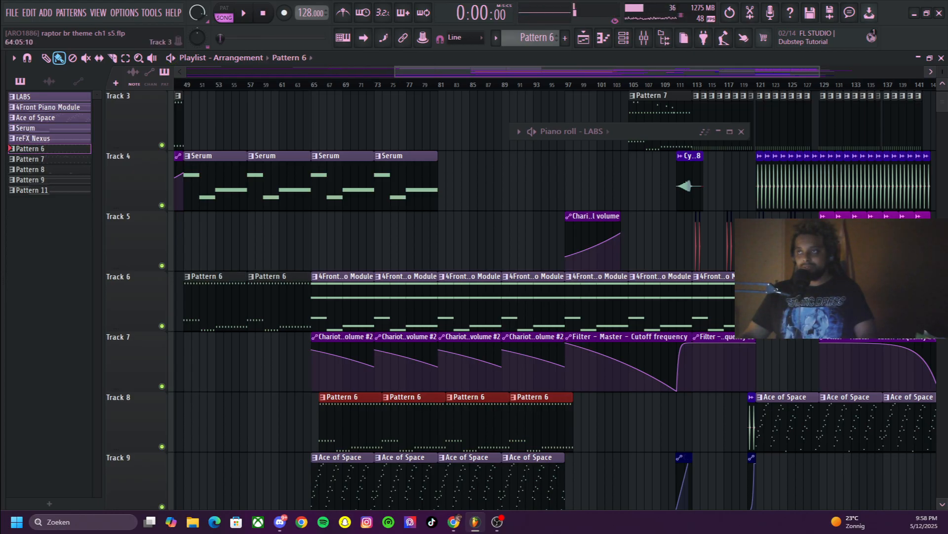
# Examine Tracks 1 to 12 of the arrangement around the section starting at bar 65
pyautogui.scroll(-1, 390, 188)
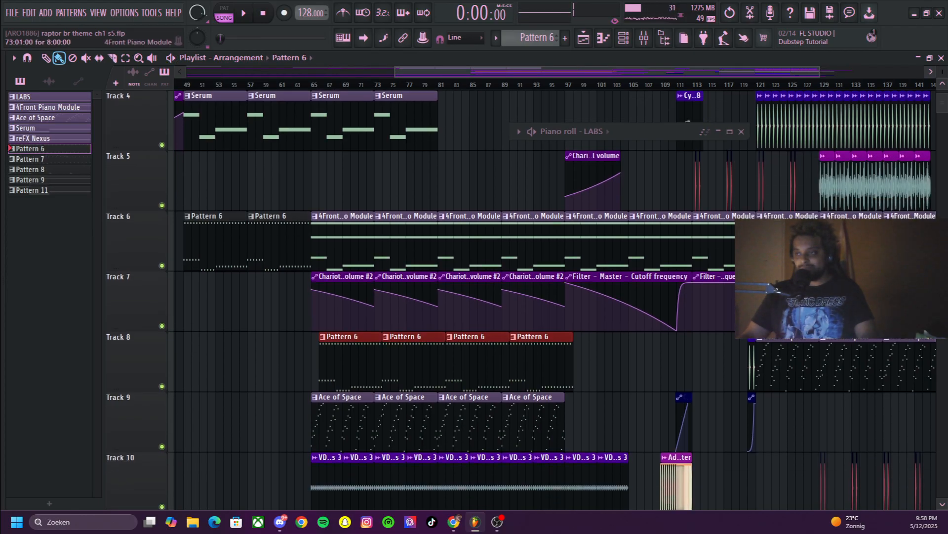
pyautogui.scroll(-1, 521, 300)
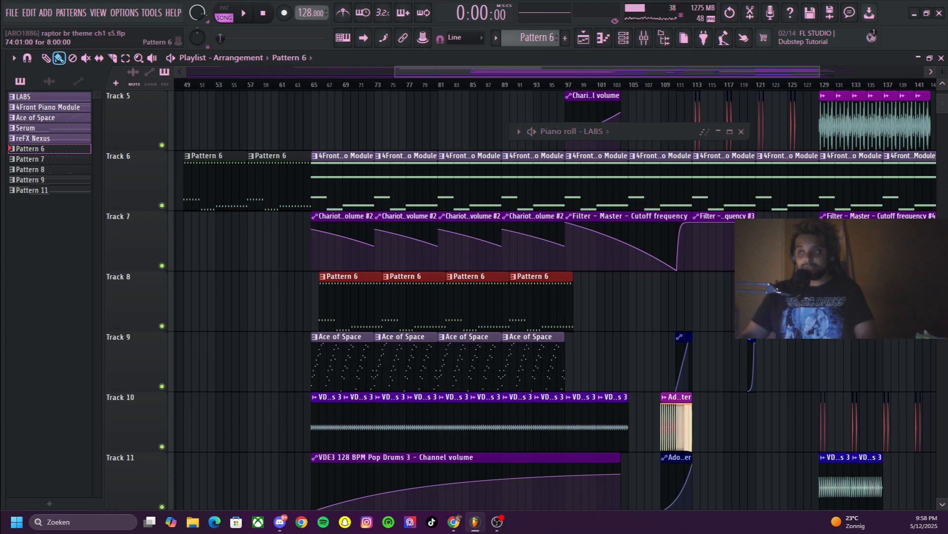
pyautogui.scroll(4, 521, 300)
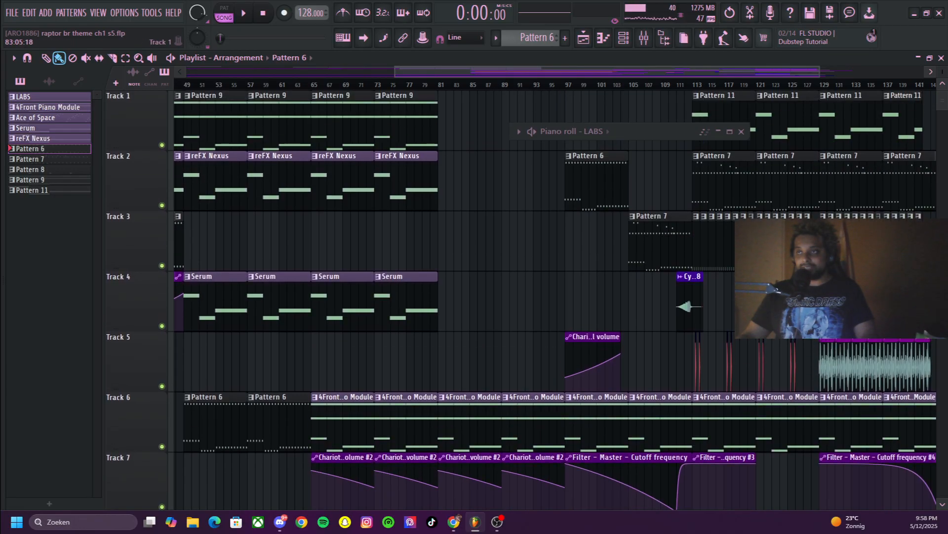
pyautogui.hscroll(-3, 520, 300)
pyautogui.scroll(-3, 521, 300)
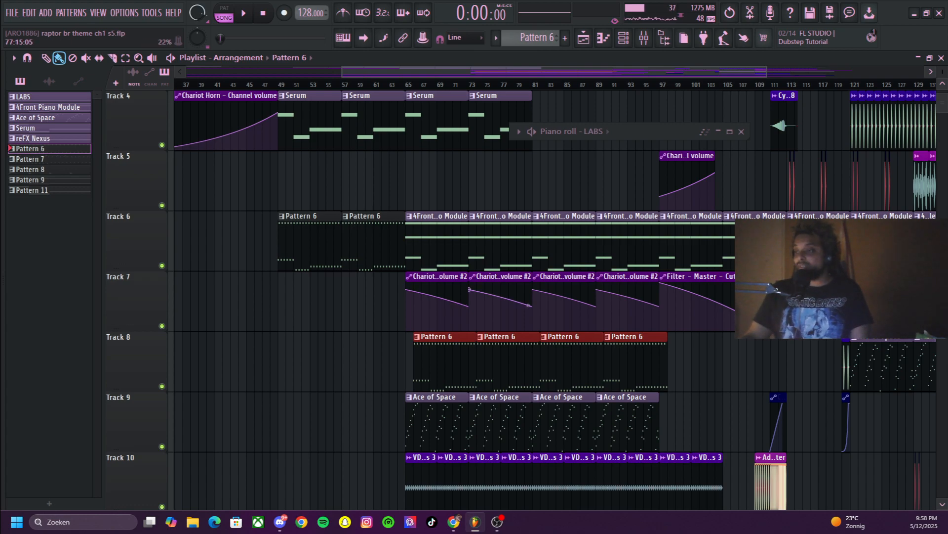
pyautogui.scroll(-3, 543, 296)
pyautogui.scroll(1, 543, 296)
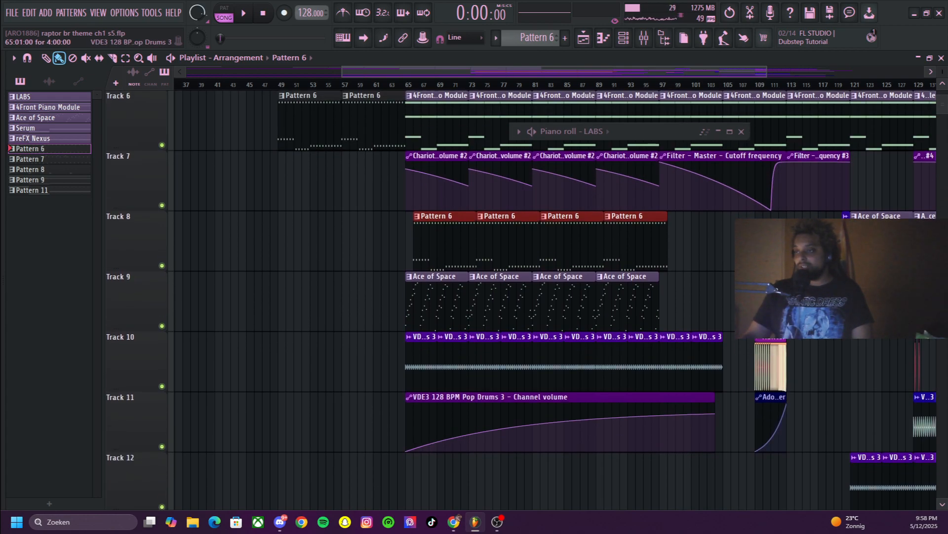
# Examine the Ace of Space pattern's Synpluck Anger notes in the maximised piano roll, and restore its window size
pyautogui.doubleClick(437, 297)
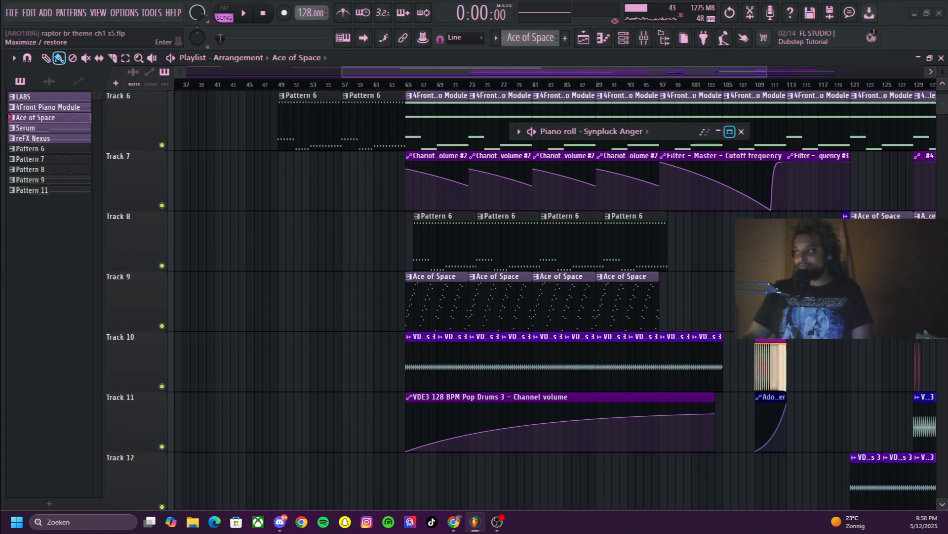
pyautogui.click(730, 131)
pyautogui.scroll(5, 489, 226)
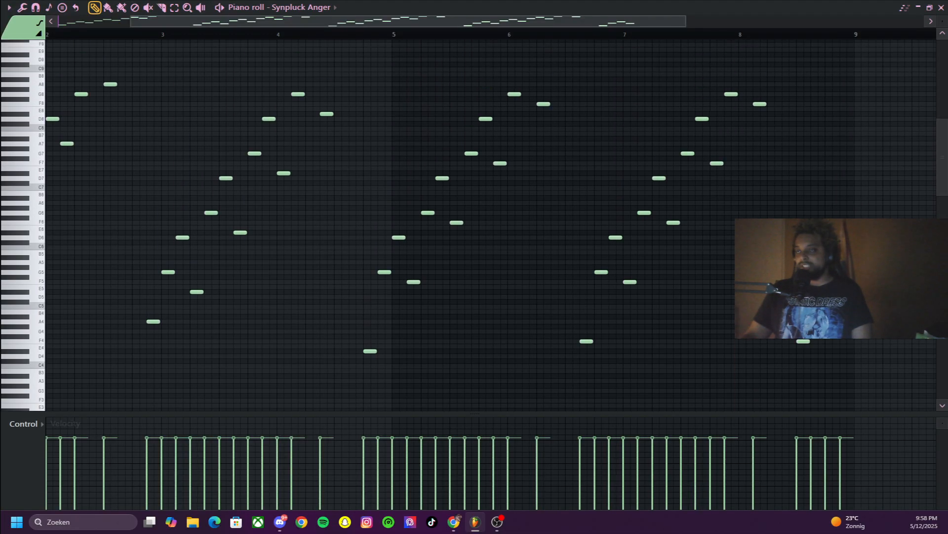
pyautogui.moveTo(943, 22); pyautogui.dragTo(942, 28)
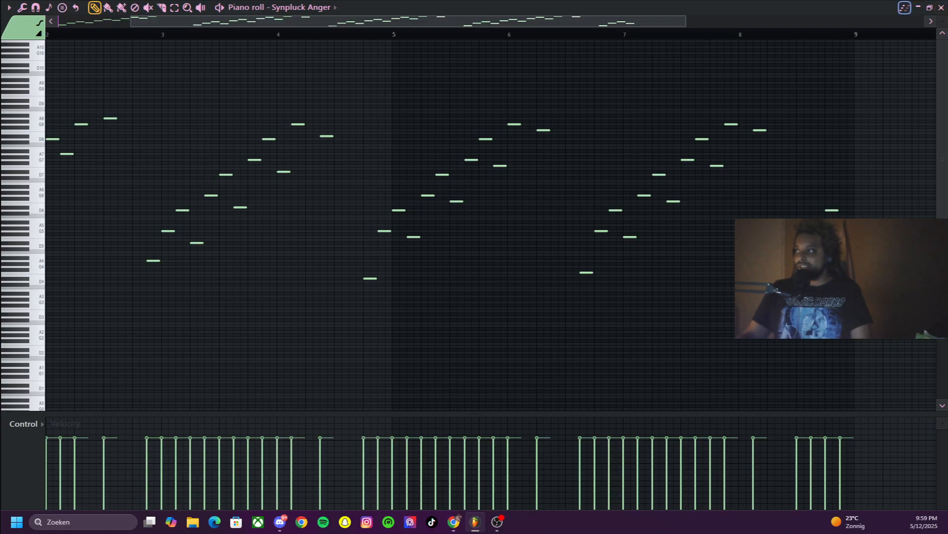
pyautogui.click(929, 8)
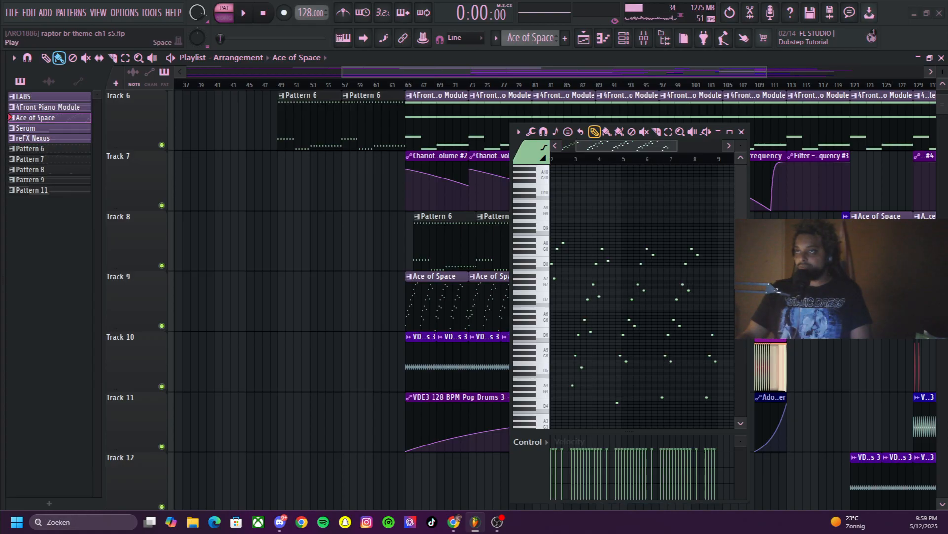
# Play the Ace of Space pattern with the piano roll widened and zoomed out to show all its notes
pyautogui.press('space')
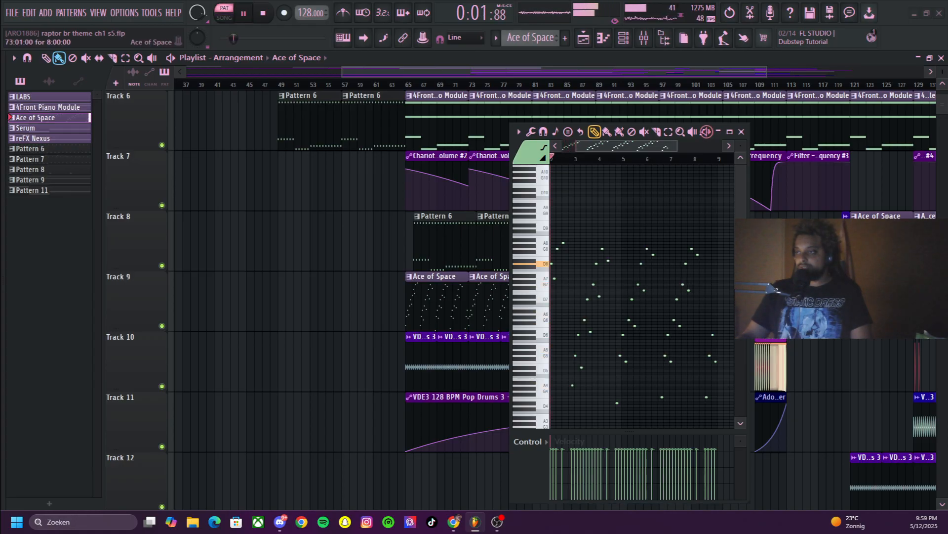
pyautogui.moveTo(510, 286); pyautogui.dragTo(235, 286)
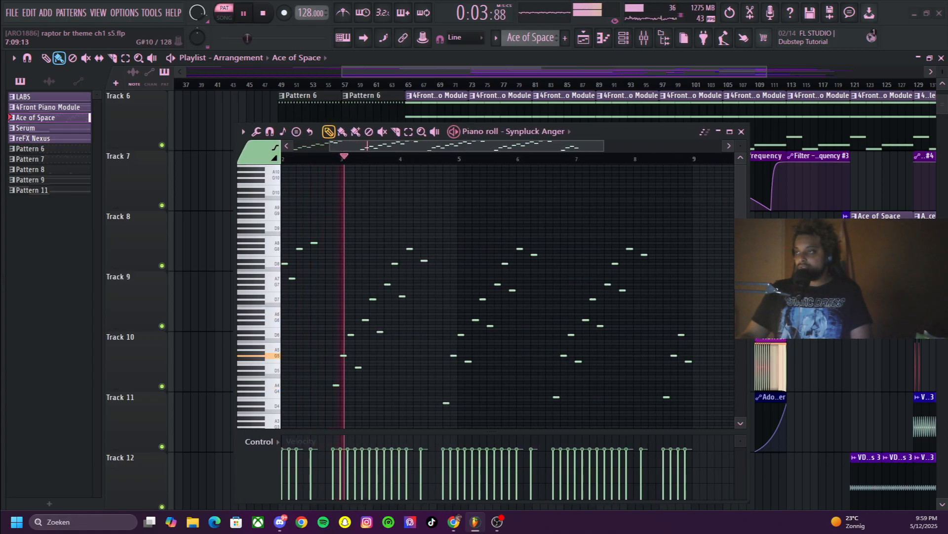
pyautogui.moveTo(602, 146); pyautogui.dragTo(722, 146)
pyautogui.click(741, 146)
pyautogui.scroll(-5, 686, 267)
pyautogui.scroll(3, 508, 297)
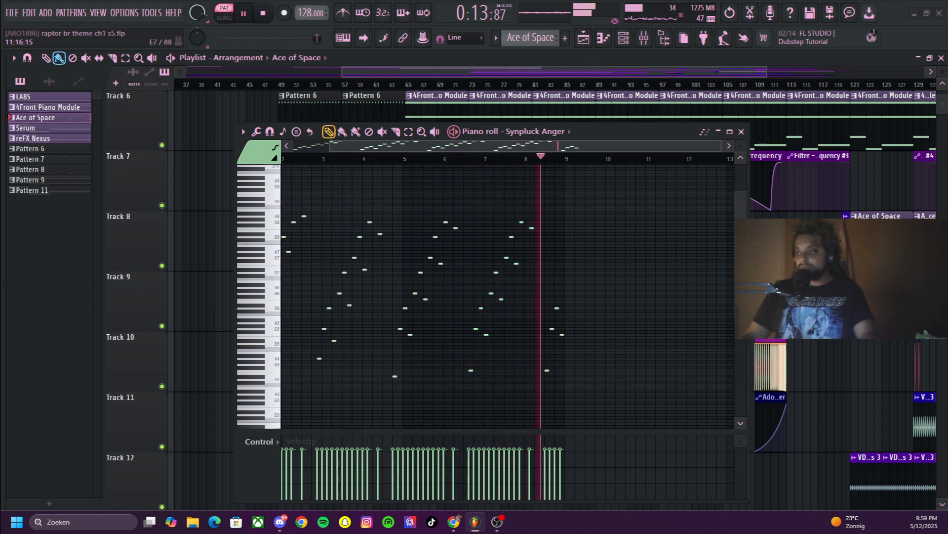
pyautogui.press('space')
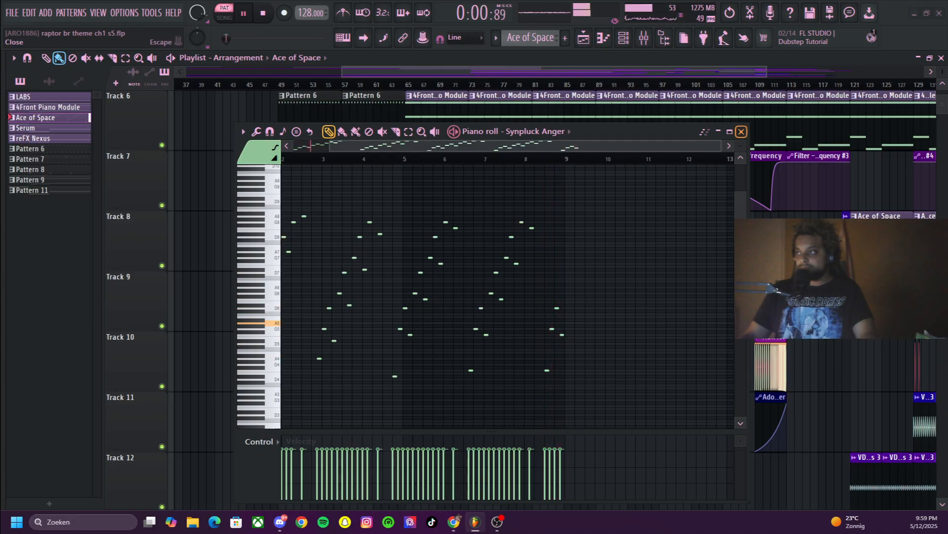
# Close the piano roll, view Synpluck Anger's FLEX preset and its mixer track, and audition the pattern
pyautogui.click(741, 131)
pyautogui.press('F6')
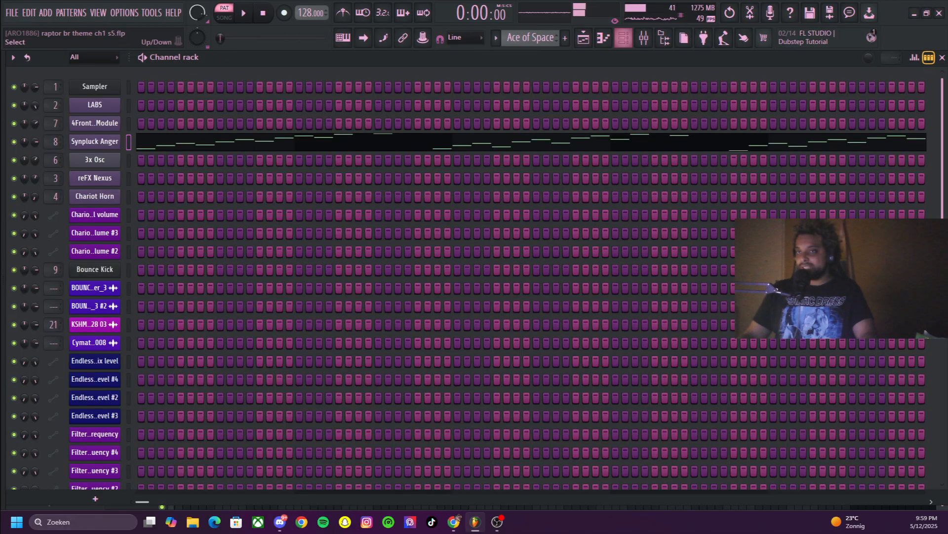
pyautogui.click(95, 142)
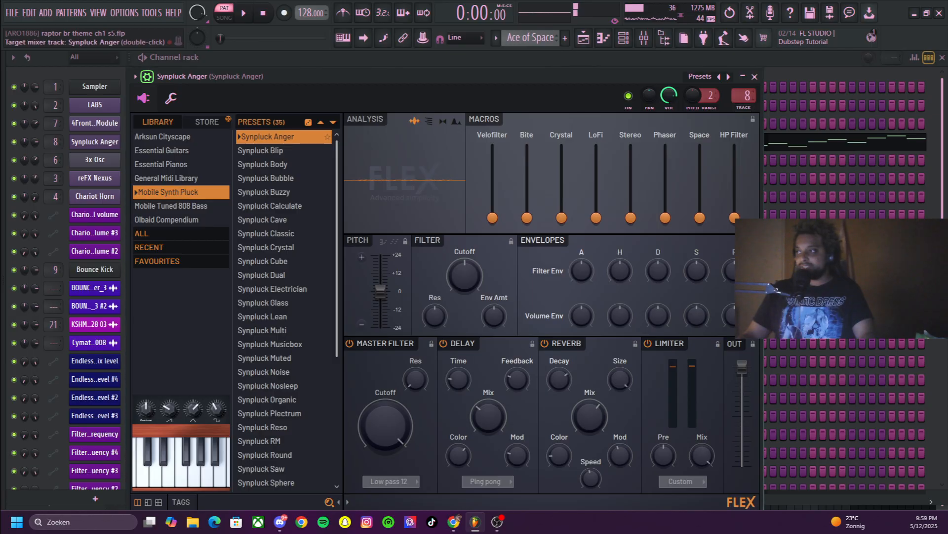
pyautogui.click(644, 38)
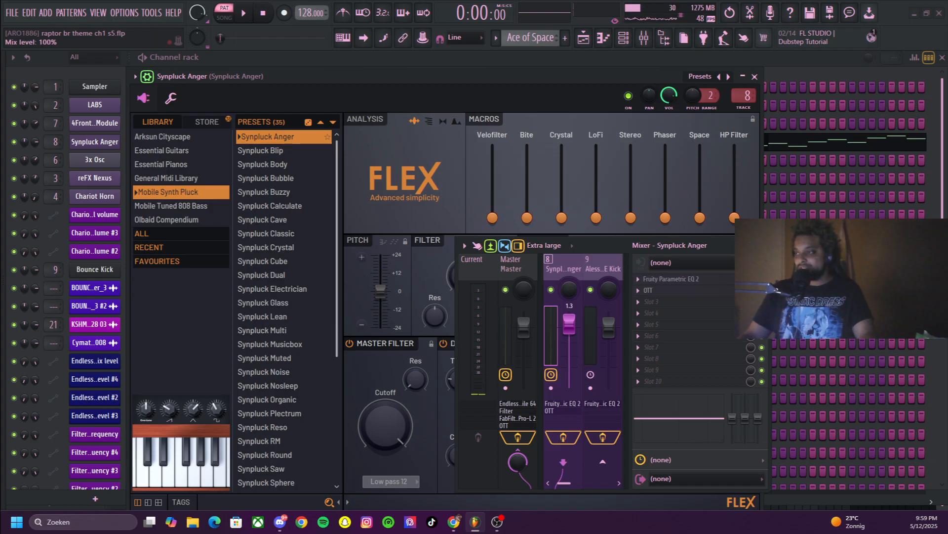
pyautogui.press('space')
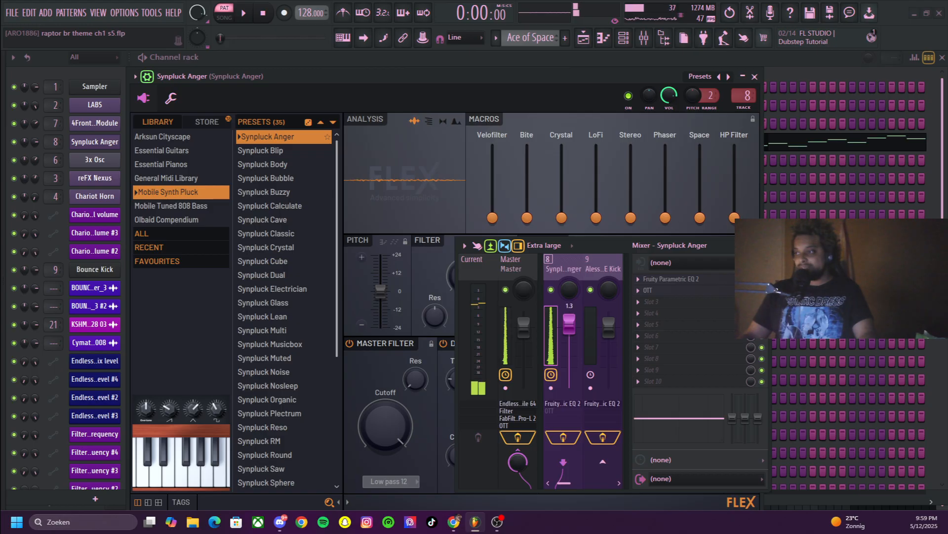
# Stop the pattern playback, collapse the mixer and return to the playlist around the Ace of Space clips
pyautogui.press('space')
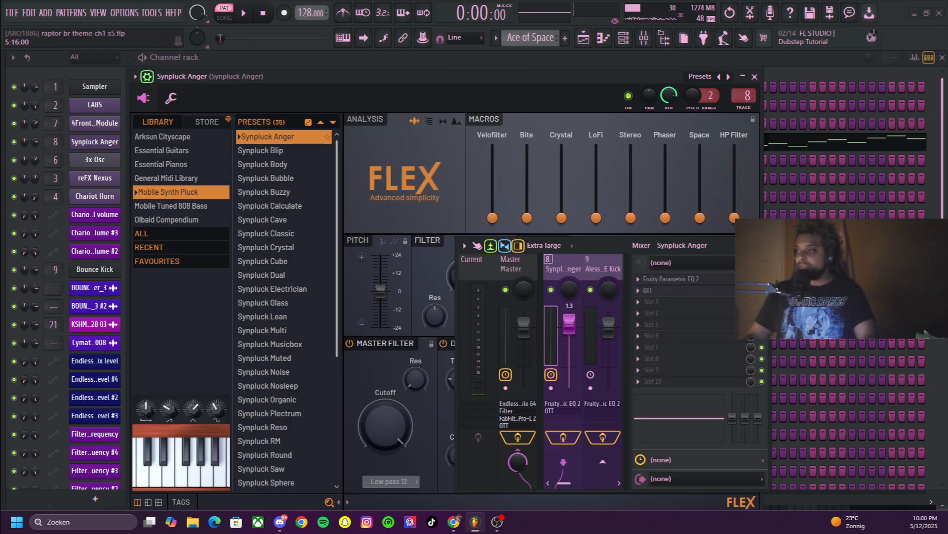
pyautogui.click(741, 246)
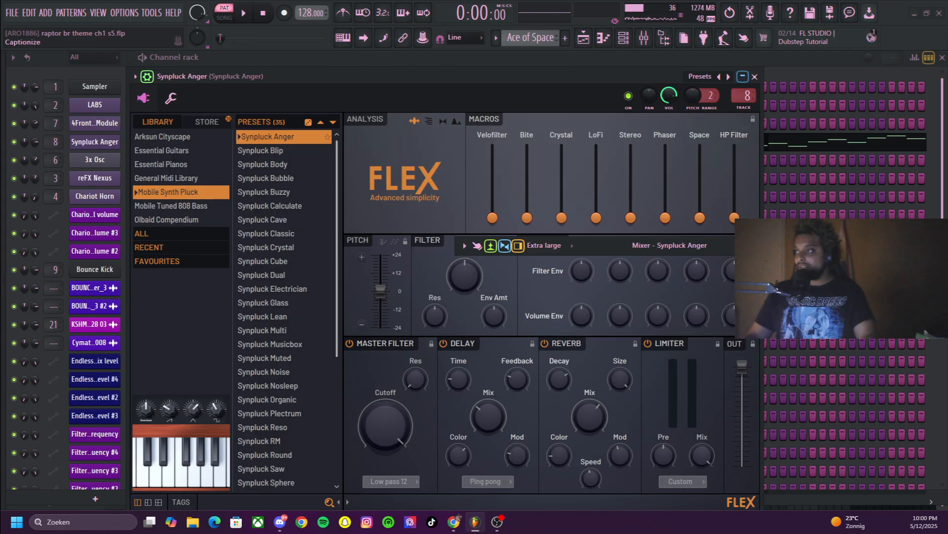
pyautogui.click(583, 37)
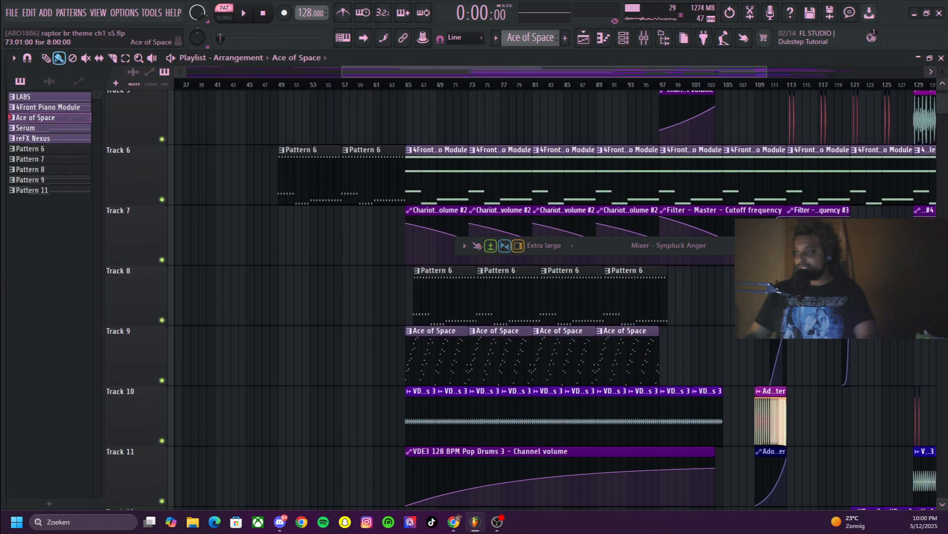
pyautogui.scroll(2, 452, 389)
pyautogui.scroll(-4, 452, 390)
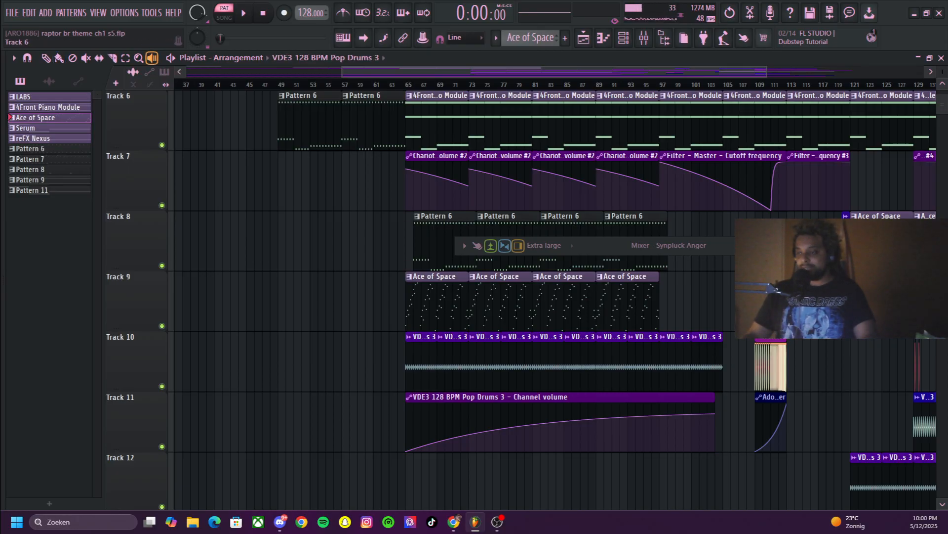
# Audition the Ace of Space clip on Track 9 at bar 65 and a VDE3 128 BPM Pop Drums 3 clip on Track 10 near bar 93
pyautogui.press('space')
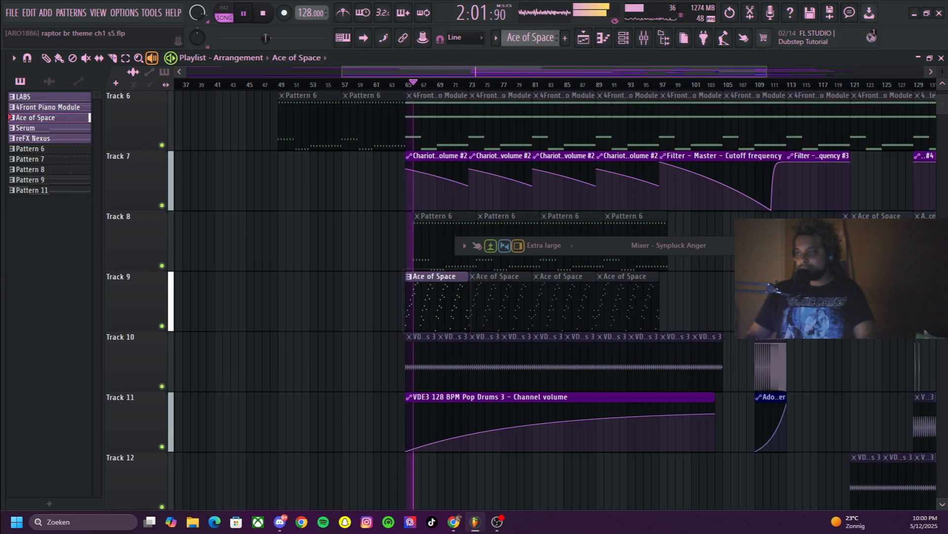
pyautogui.press('space')
pyautogui.press('space')
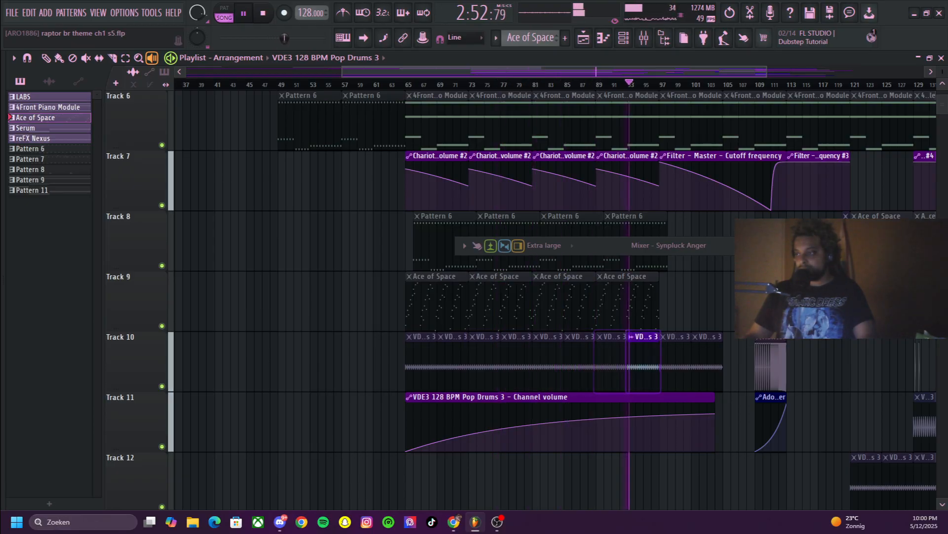
pyautogui.press('space')
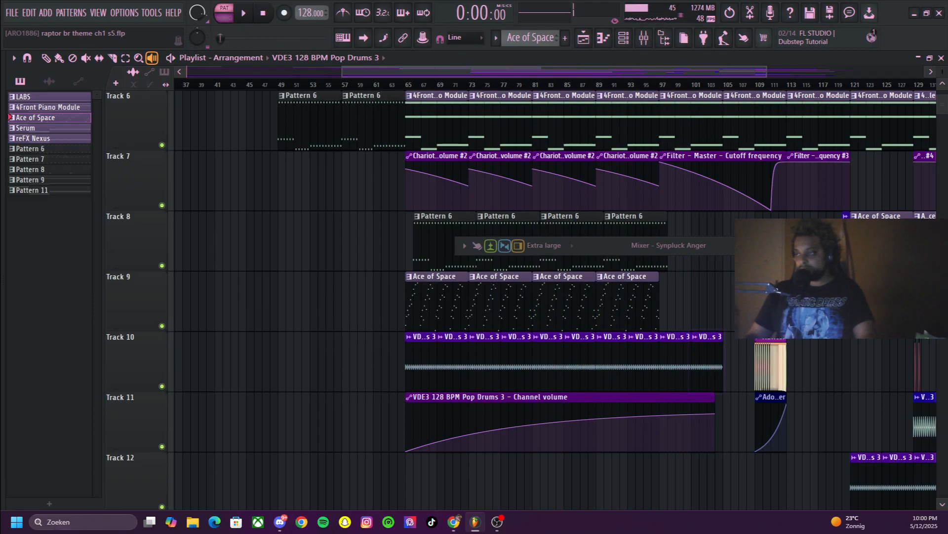
# Examine Tracks 1 to 15 of the arrangement with the timeline zoomed out past bar 145
pyautogui.scroll(3, 543, 297)
pyautogui.scroll(-5, 544, 297)
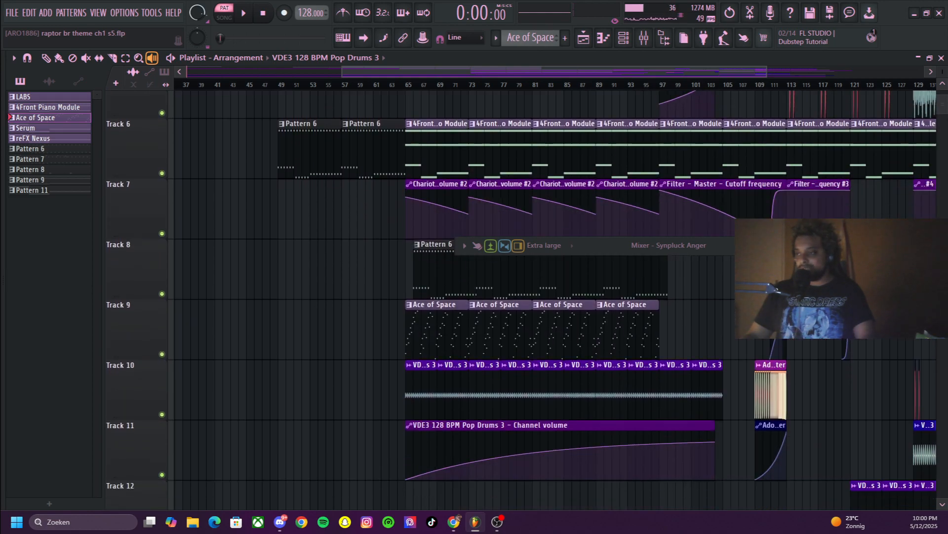
pyautogui.scroll(-6, 544, 296)
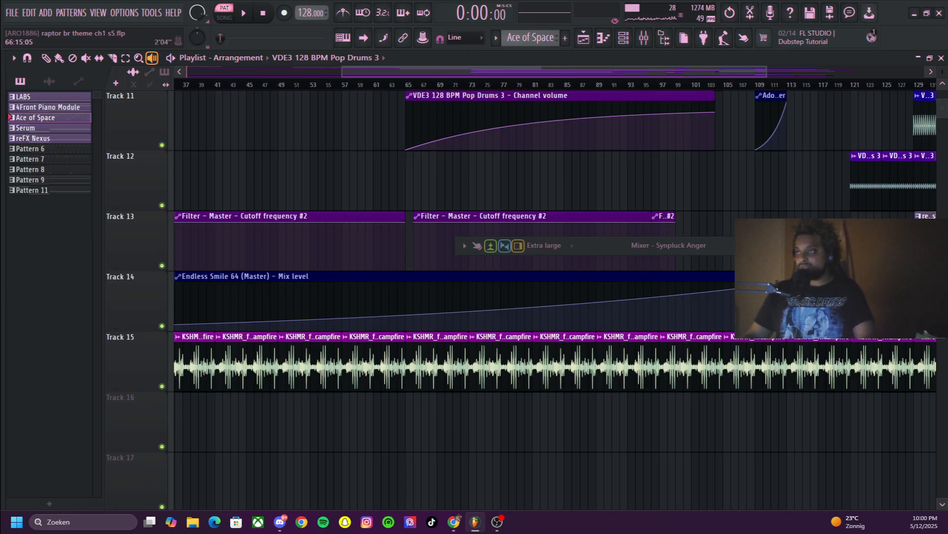
pyautogui.scroll(-3, 543, 297)
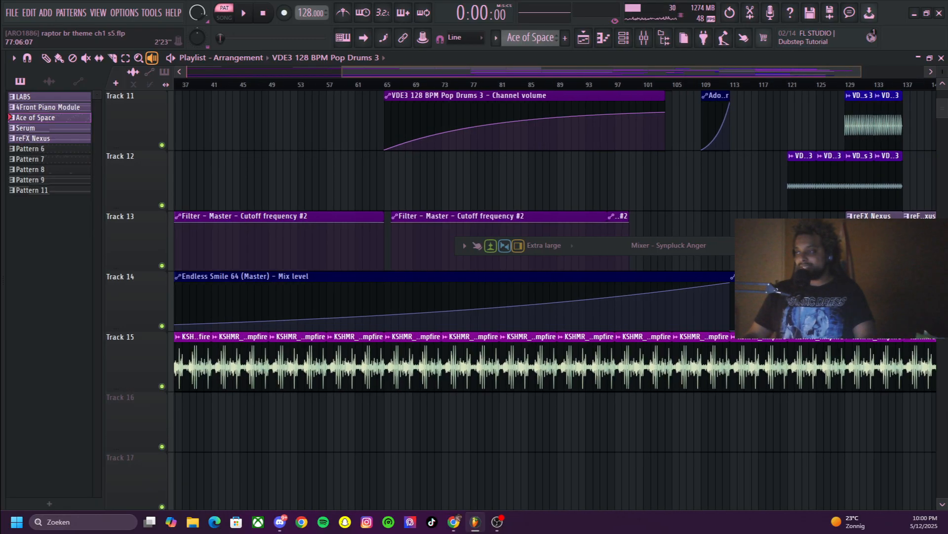
pyautogui.scroll(7, 544, 297)
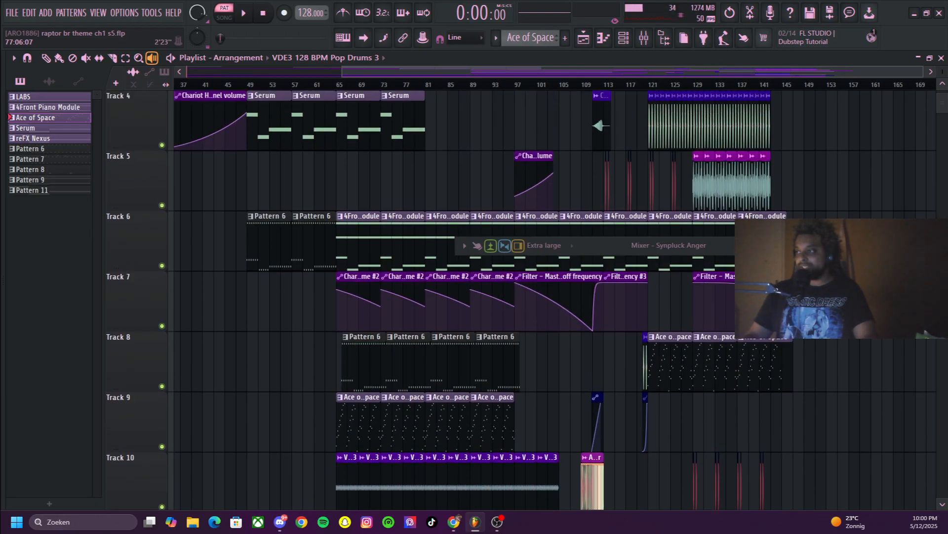
pyautogui.scroll(3, 544, 297)
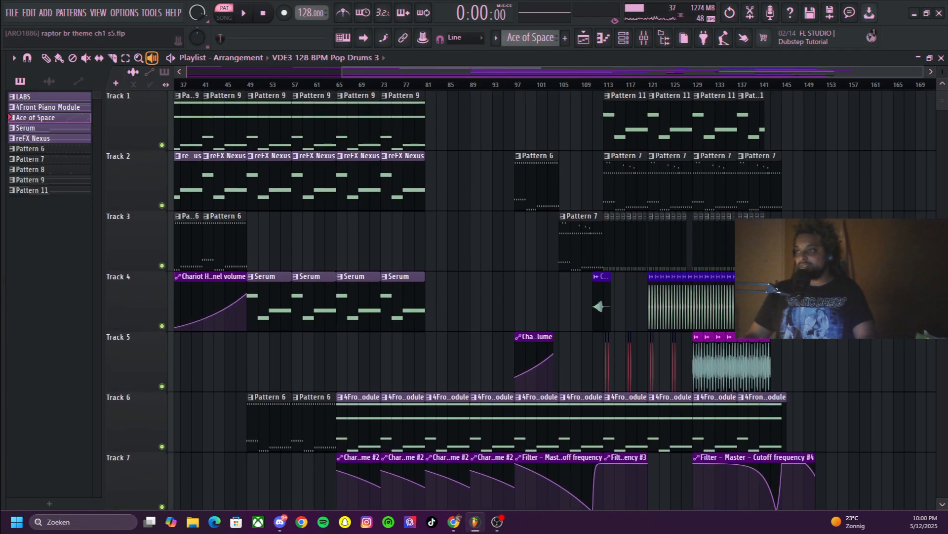
# Play the song from bar 95 with the mixer expanded on the Master track and moved aside, and stop it
pyautogui.click(503, 84)
pyautogui.scroll(-5, 504, 84)
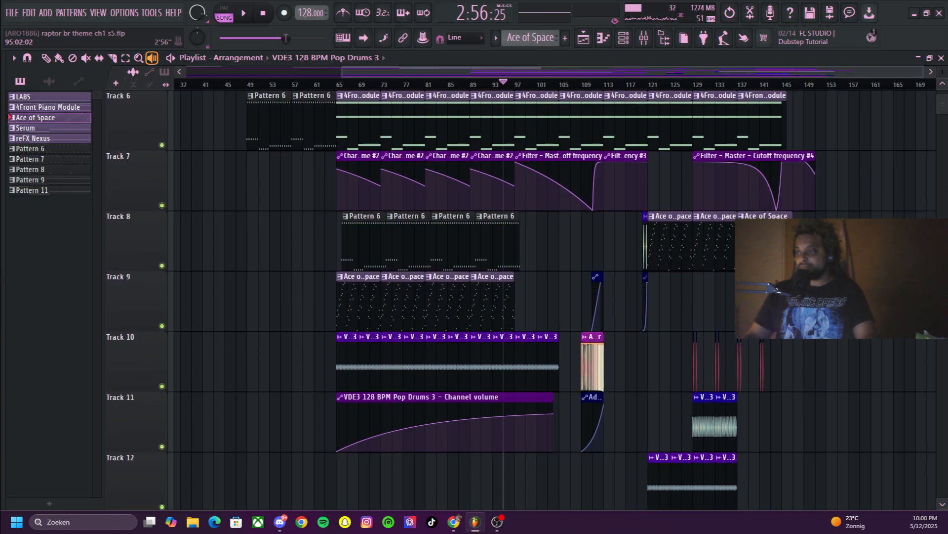
pyautogui.press('space')
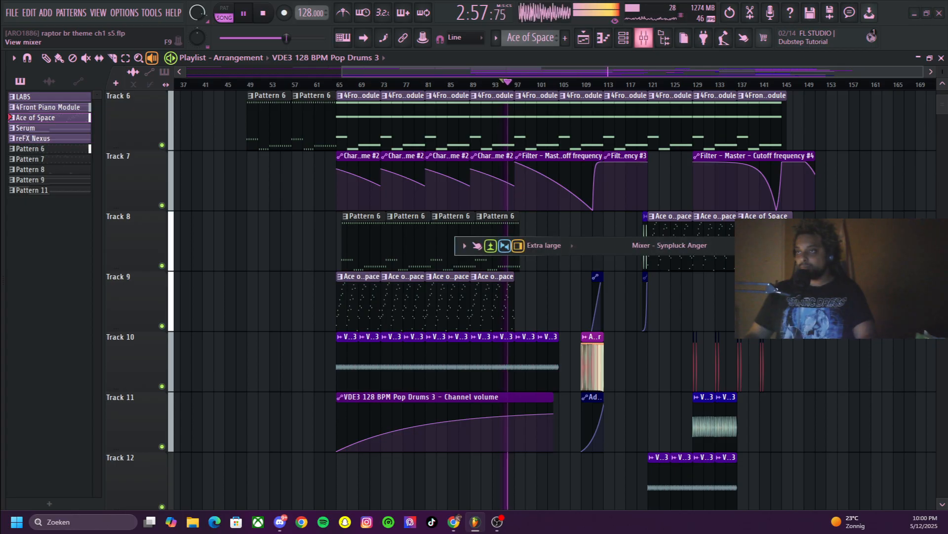
pyautogui.doubleClick(639, 246)
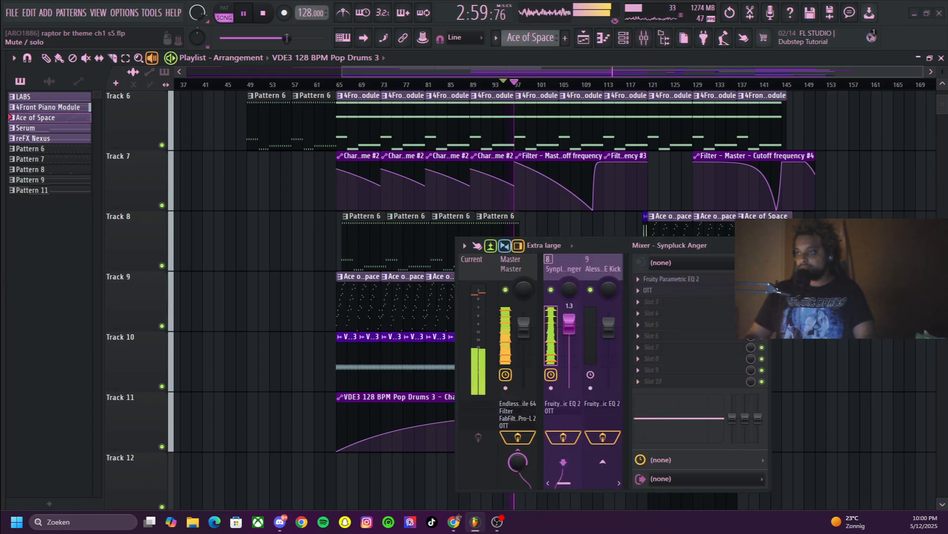
pyautogui.click(510, 269)
pyautogui.moveTo(639, 245); pyautogui.dragTo(333, 184)
pyautogui.scroll(-5, 546, 300)
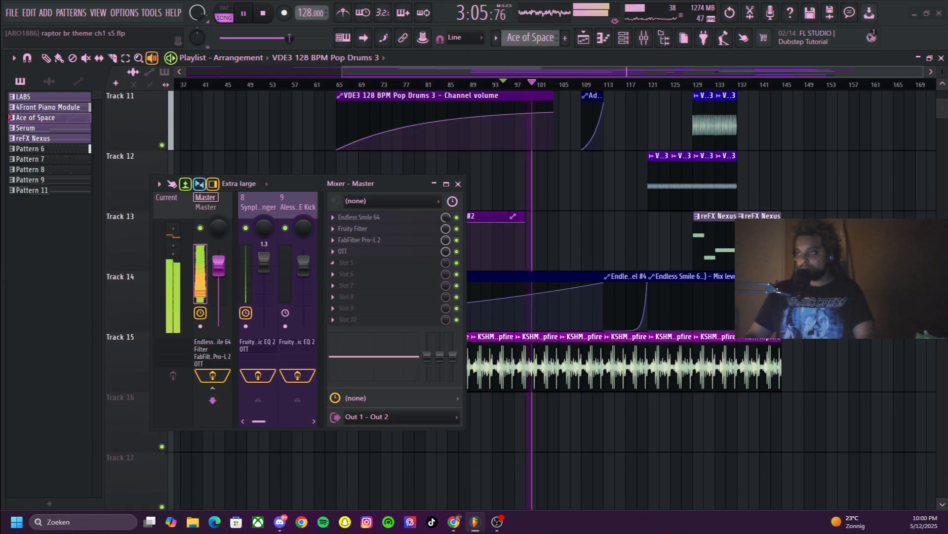
pyautogui.press('space')
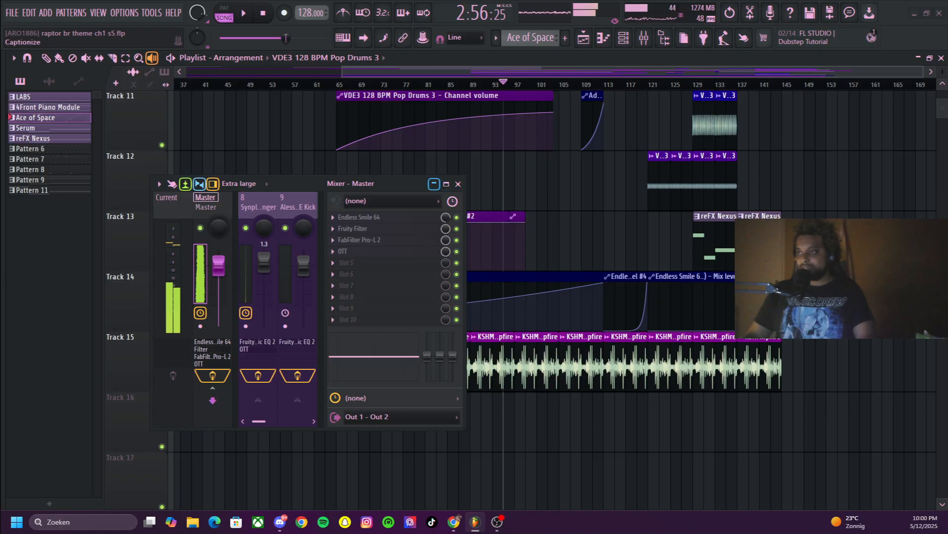
# Collapse the mixer, select the 4Front Piano Module pattern from its Track 6 clip and show its notes in the channel rack
pyautogui.click(434, 184)
pyautogui.scroll(9, 600, 246)
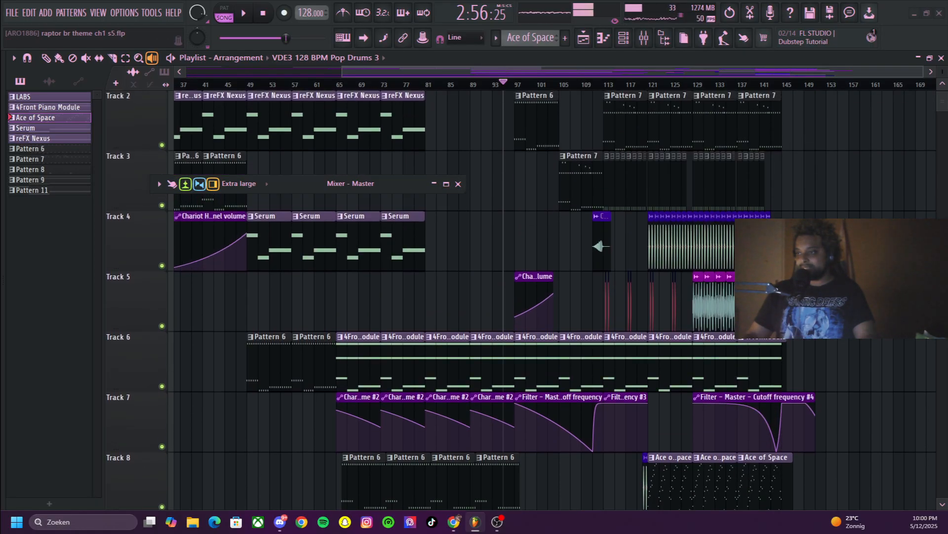
pyautogui.click(492, 364)
pyautogui.click(262, 13)
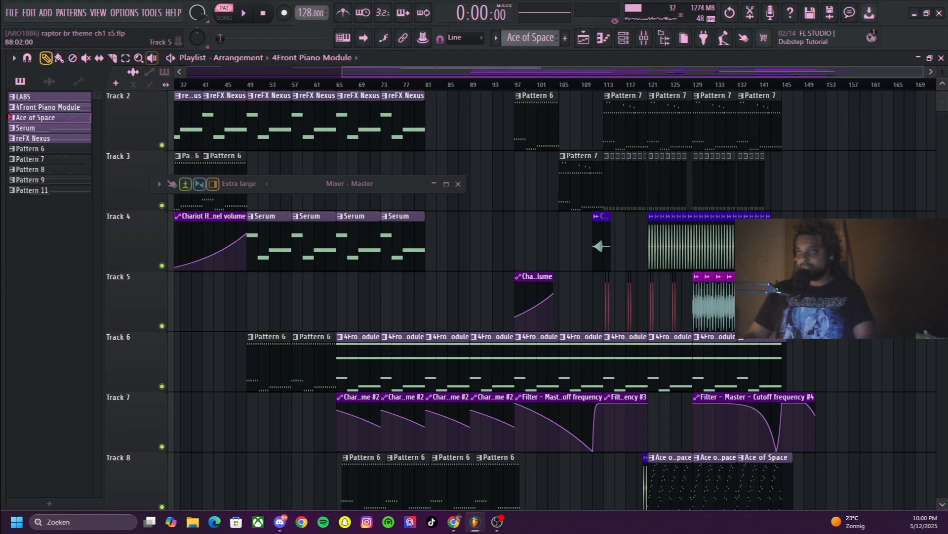
pyautogui.click(539, 363)
pyautogui.press('F6')
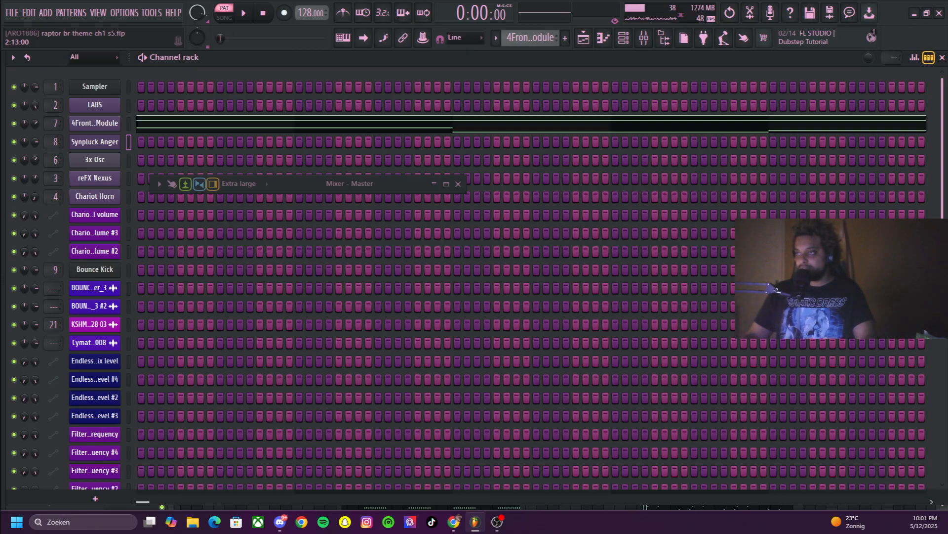
# Widen the expanded mixer, view the 4Front Piano Module track and select Insert 12 with its TAL Reverb 4 Plugin
pyautogui.press('F9')
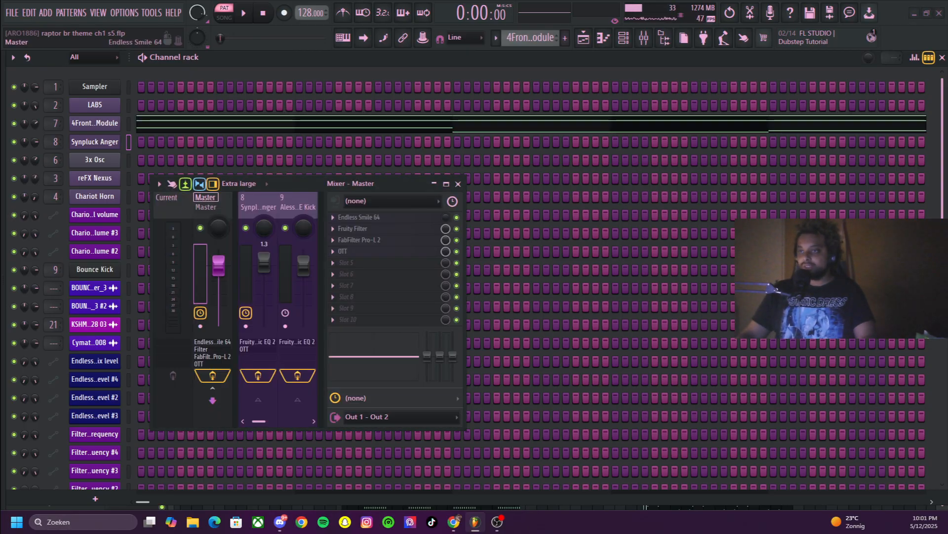
pyautogui.moveTo(150, 304); pyautogui.dragTo(42, 304)
pyautogui.scroll(-7, 147, 237)
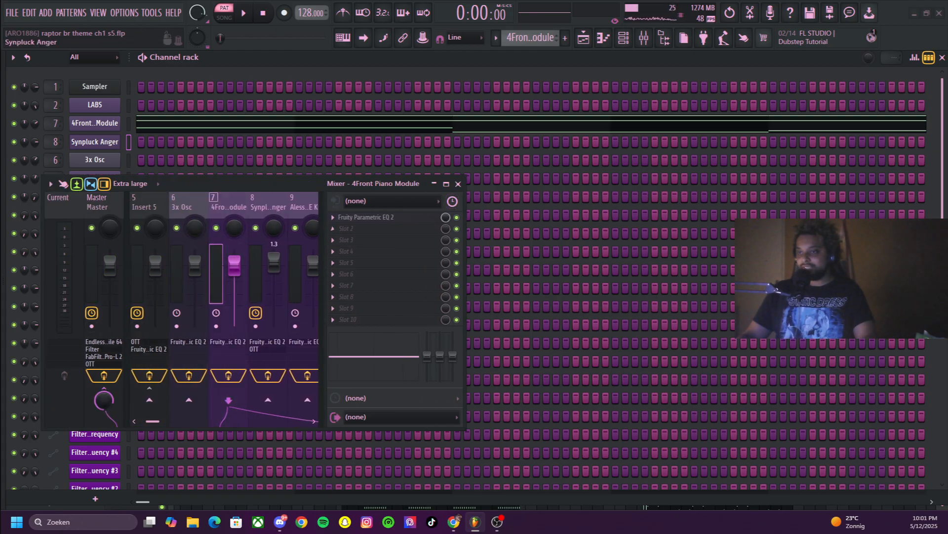
pyautogui.scroll(-4, 200, 237)
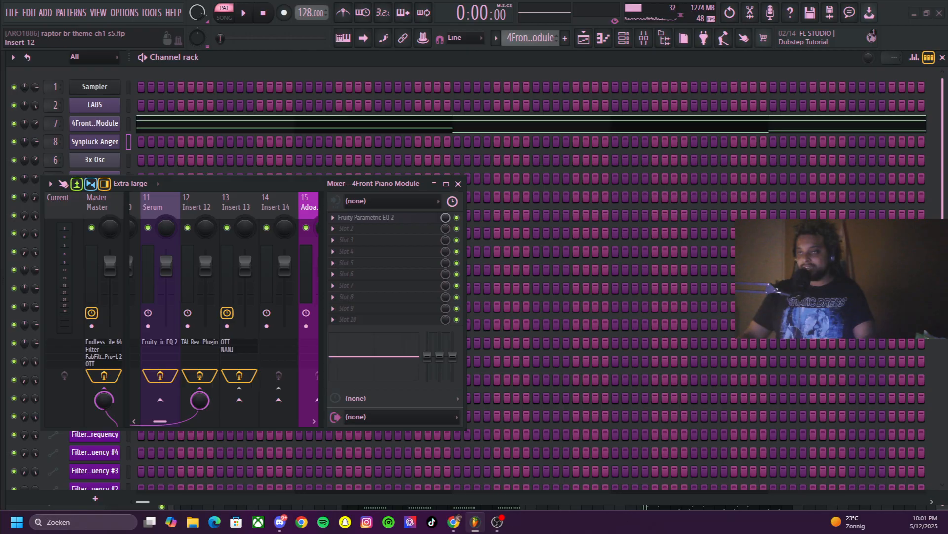
pyautogui.click(197, 207)
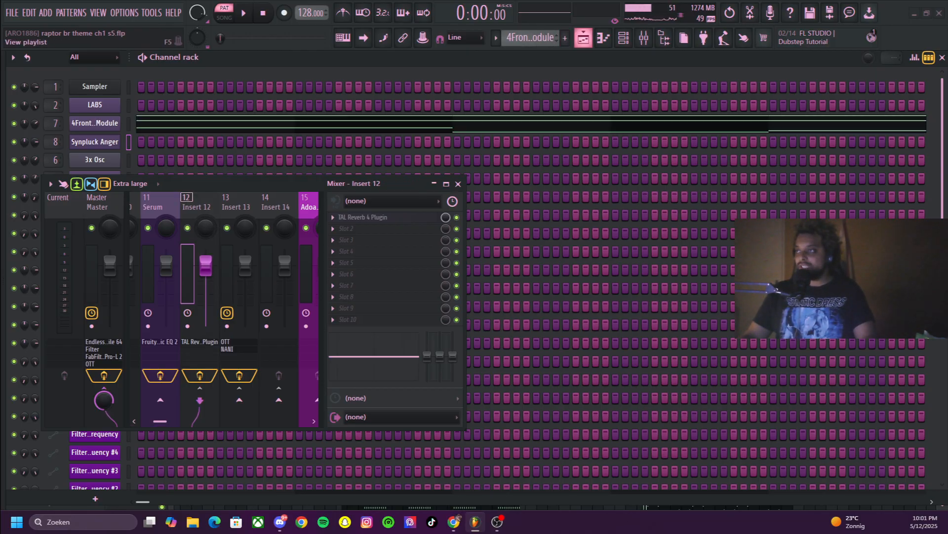
# Return to the playlist, collapse the mixer and save the project
pyautogui.click(583, 38)
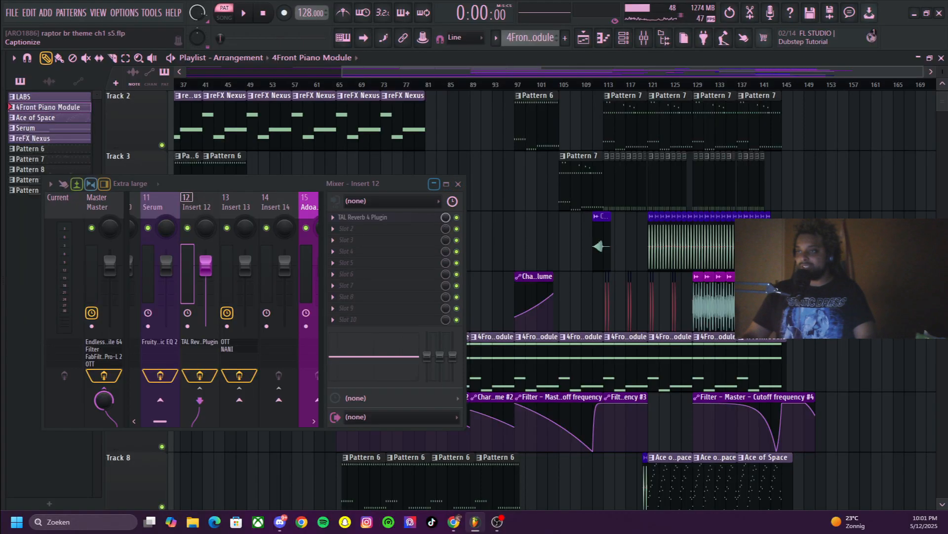
pyautogui.press('F9')
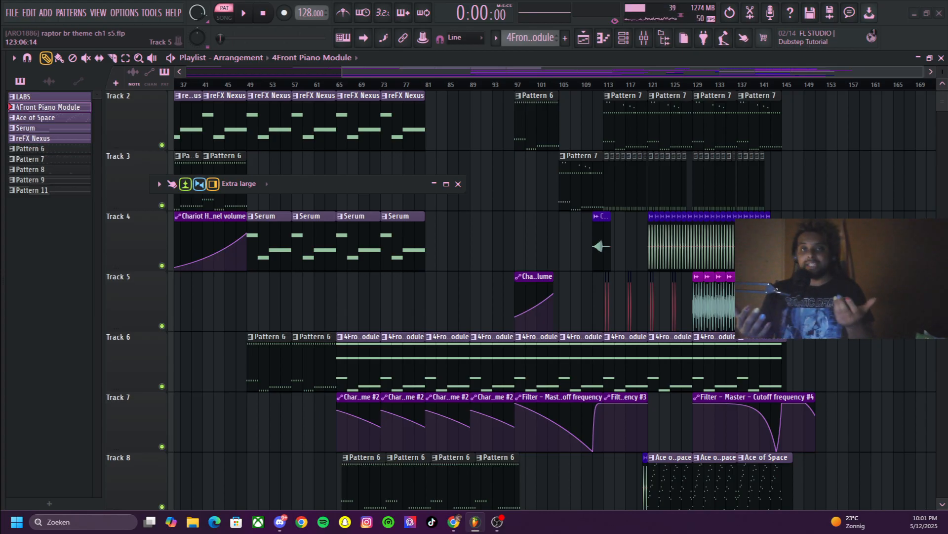
pyautogui.hotkey('ctrl', 's')
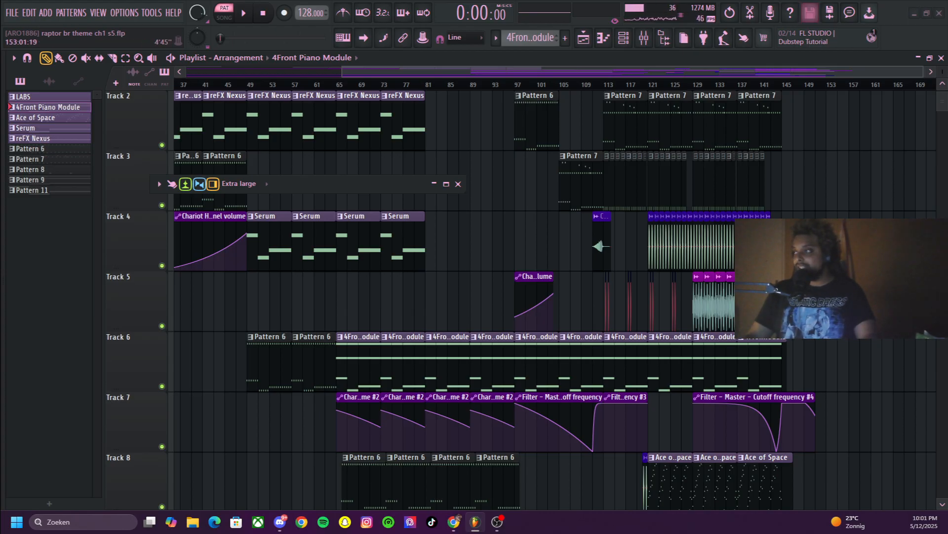
# Zoom in on the playlist and examine Tracks 2 to 15 around the Master cutoff frequency automation starting at bar 97
pyautogui.moveTo(922, 71); pyautogui.dragTo(722, 72)
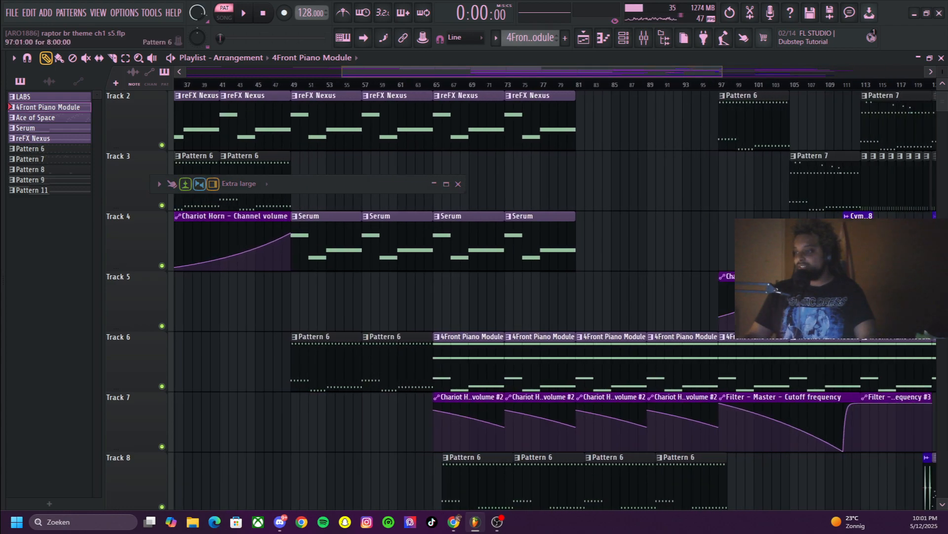
pyautogui.scroll(-2, 731, 242)
pyautogui.scroll(-2, 605, 296)
pyautogui.hscroll(3, 609, 242)
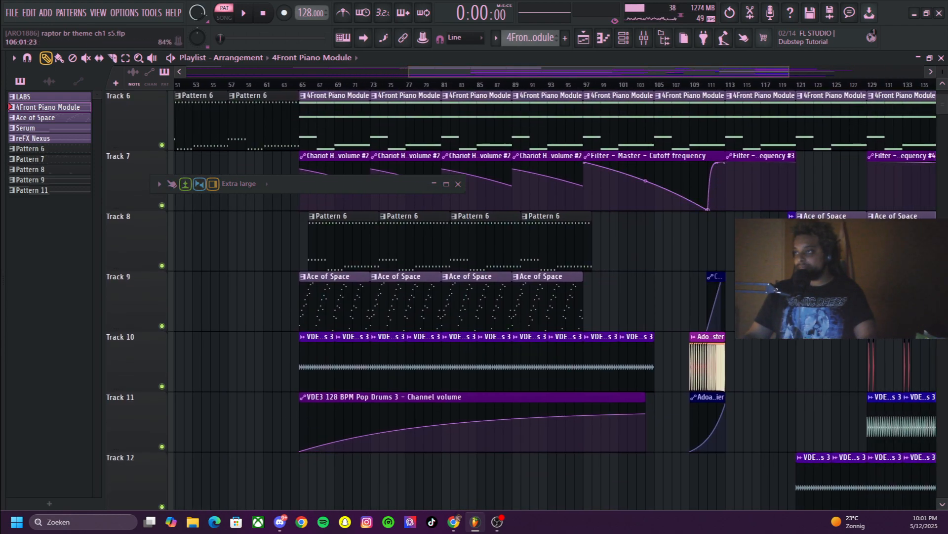
pyautogui.scroll(3, 644, 186)
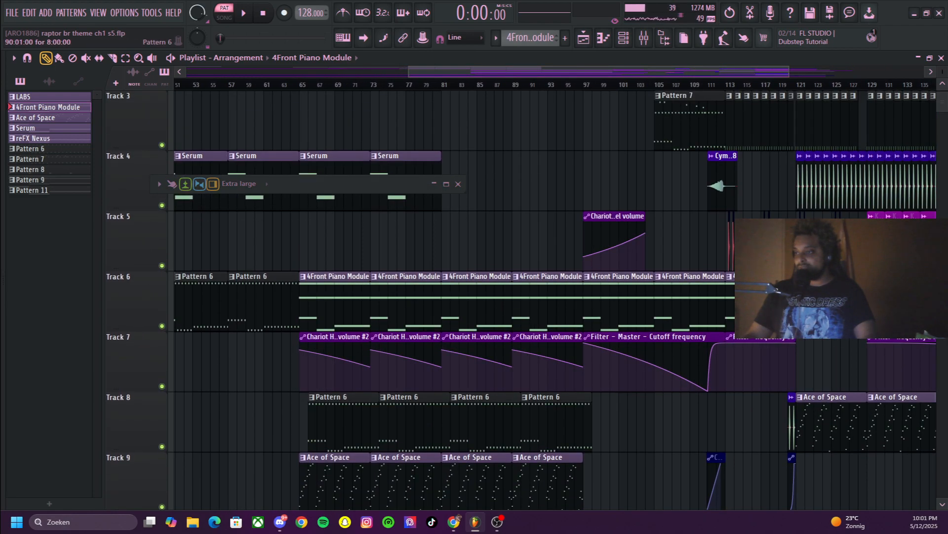
pyautogui.scroll(-9, 554, 296)
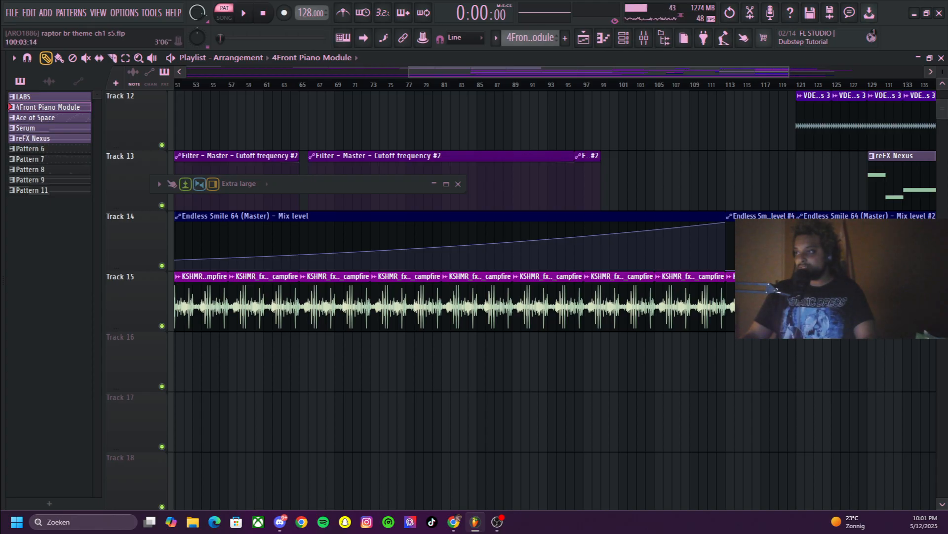
# Play the song from about bar 100 while viewing the Master track's effects in the mixer, moved clear of the clips
pyautogui.click(611, 85)
pyautogui.press('space')
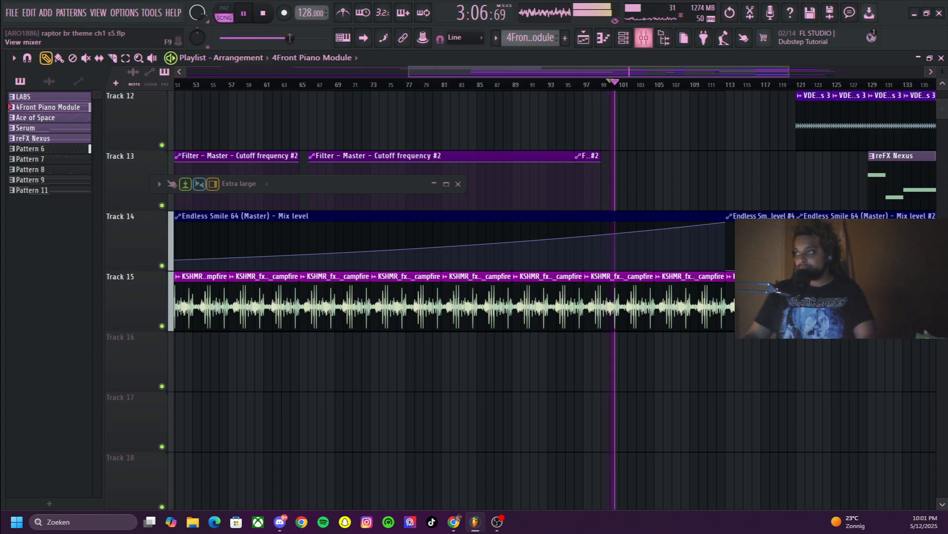
pyautogui.press('F9')
pyautogui.press('F9')
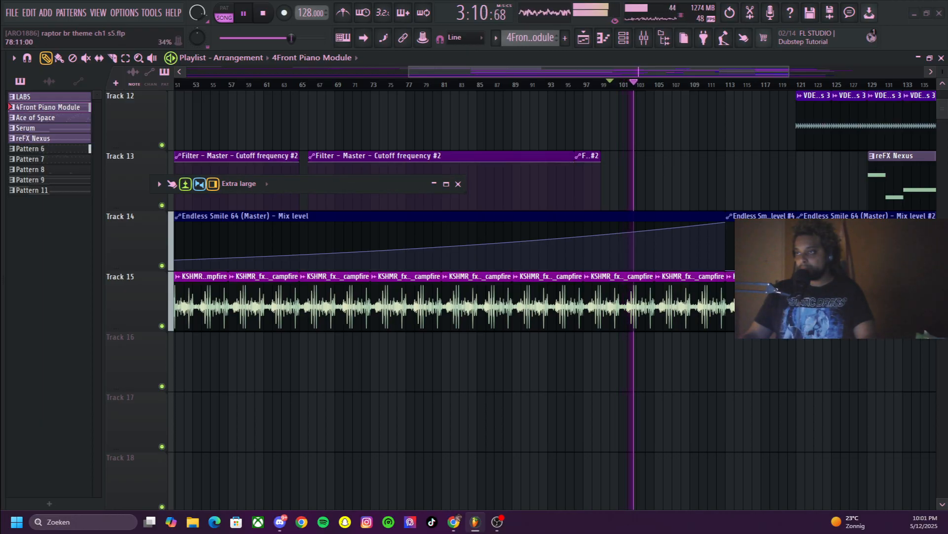
pyautogui.click(207, 206)
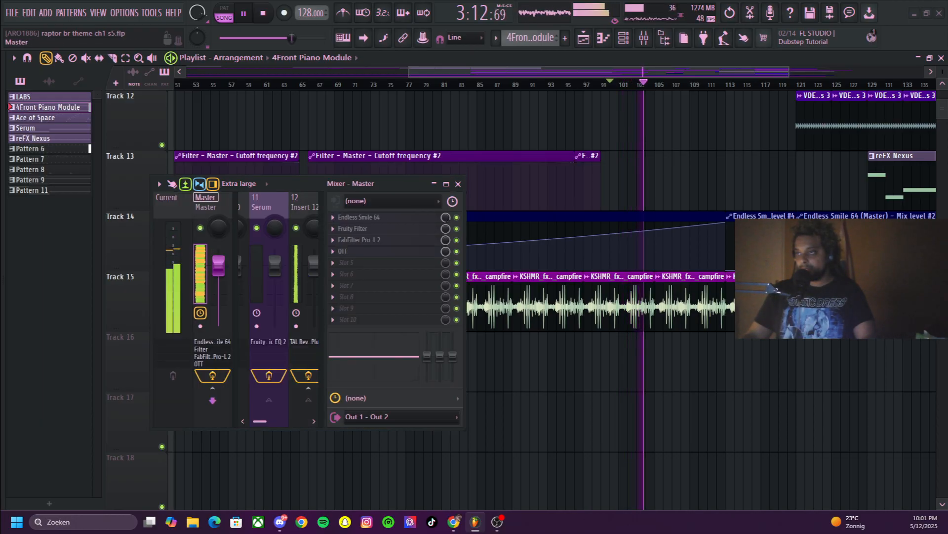
pyautogui.moveTo(375, 184); pyautogui.dragTo(253, 167)
pyautogui.scroll(7, 607, 183)
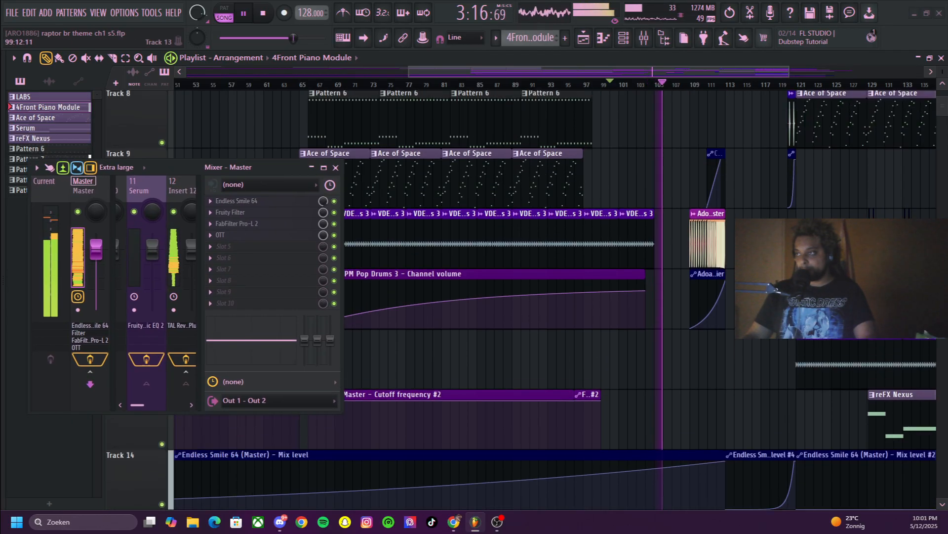
# Stop the song, open the Pattern 7 clip at bar 105 to view its Chariot Horn notes, and collapse the piano roll
pyautogui.scroll(4, 557, 299)
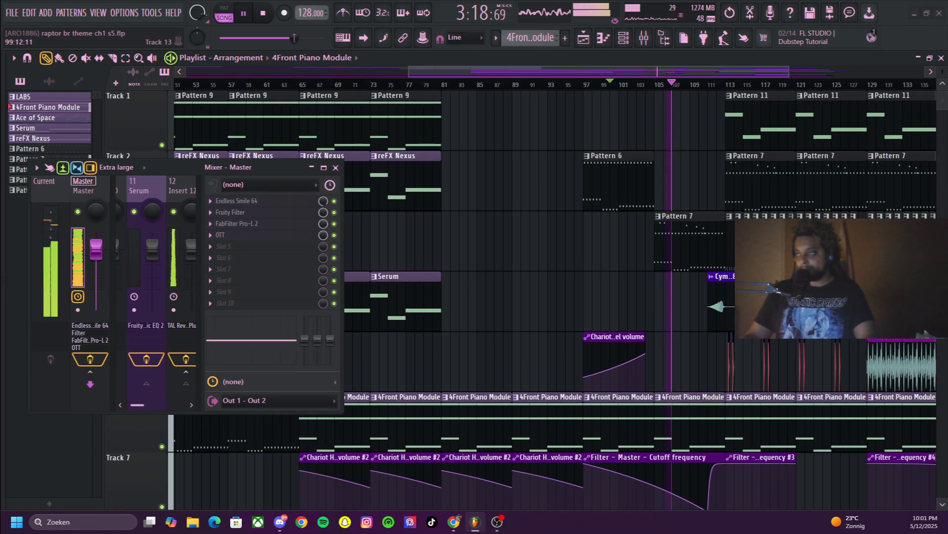
pyautogui.press('space')
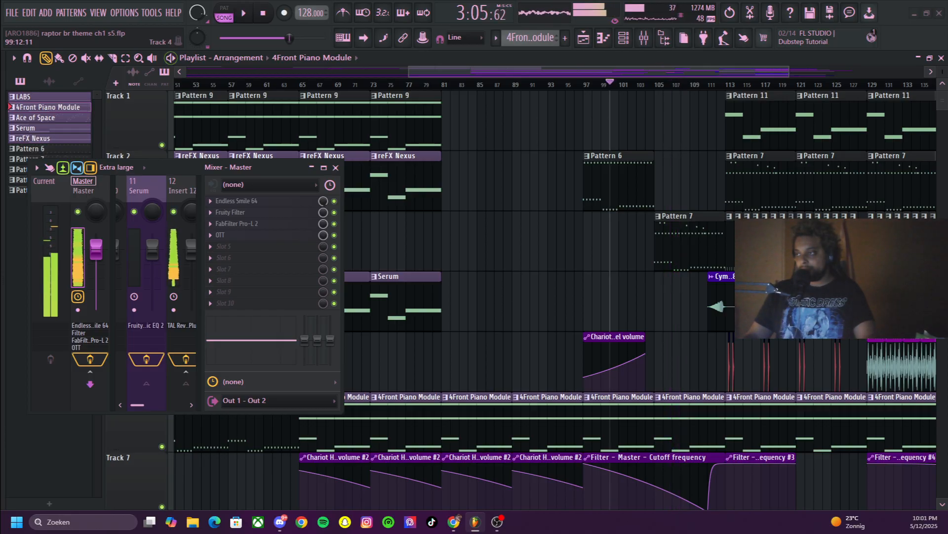
pyautogui.doubleClick(688, 241)
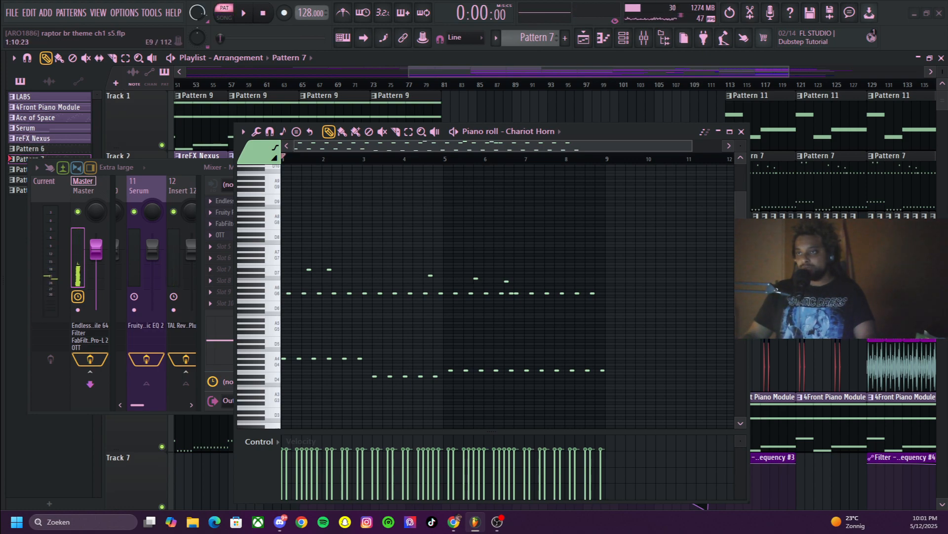
pyautogui.press('space')
pyautogui.press('space')
pyautogui.click(718, 131)
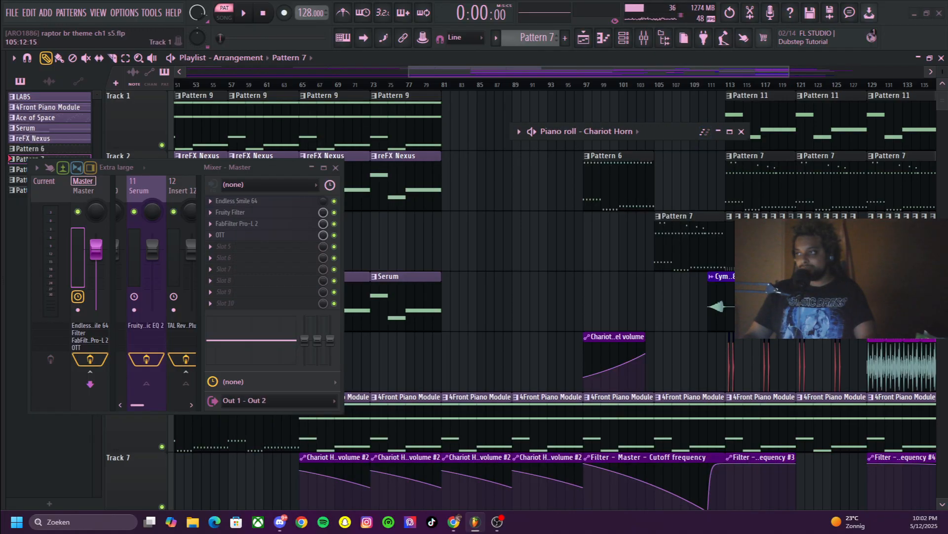
# Play Pattern 7 on its own while examining its Chariot Horn notes, and stop it with the piano roll collapsed again
pyautogui.click(672, 84)
pyautogui.press('space')
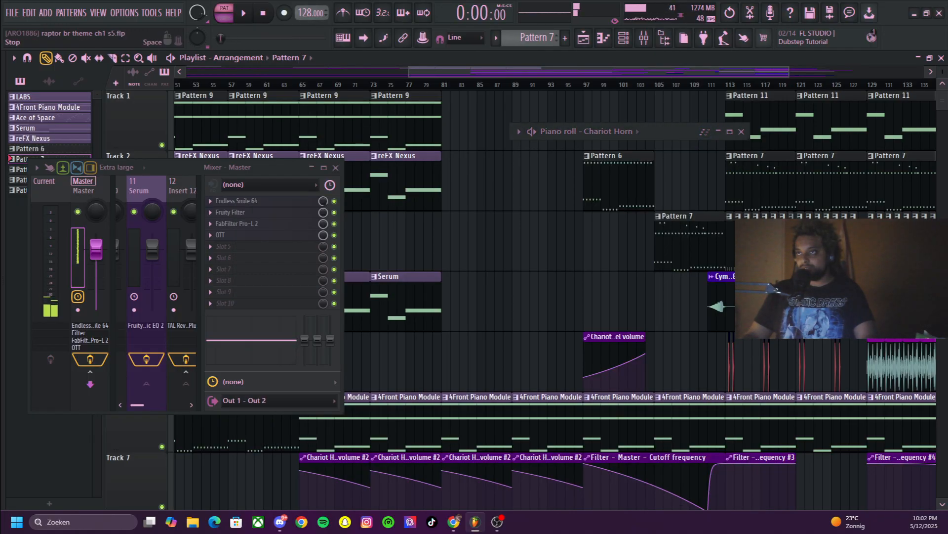
pyautogui.press('space')
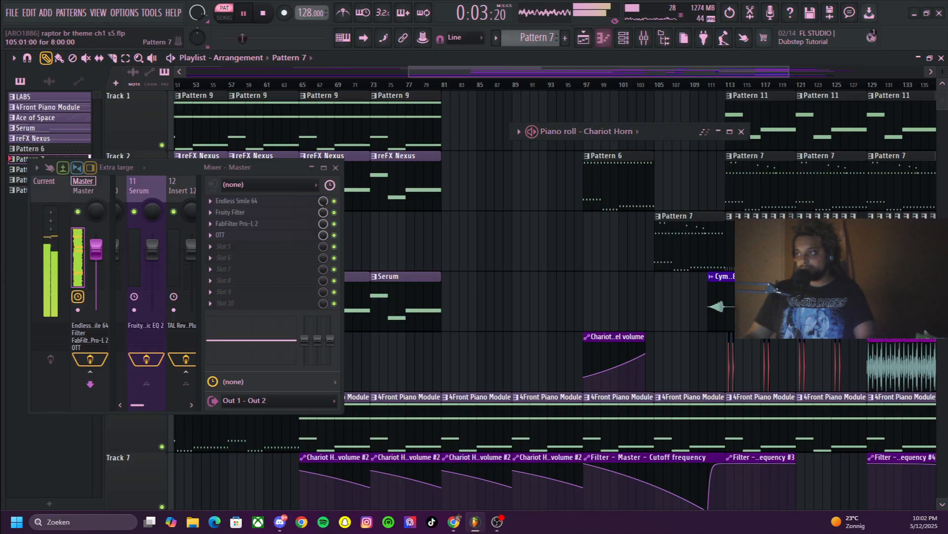
pyautogui.press('F7')
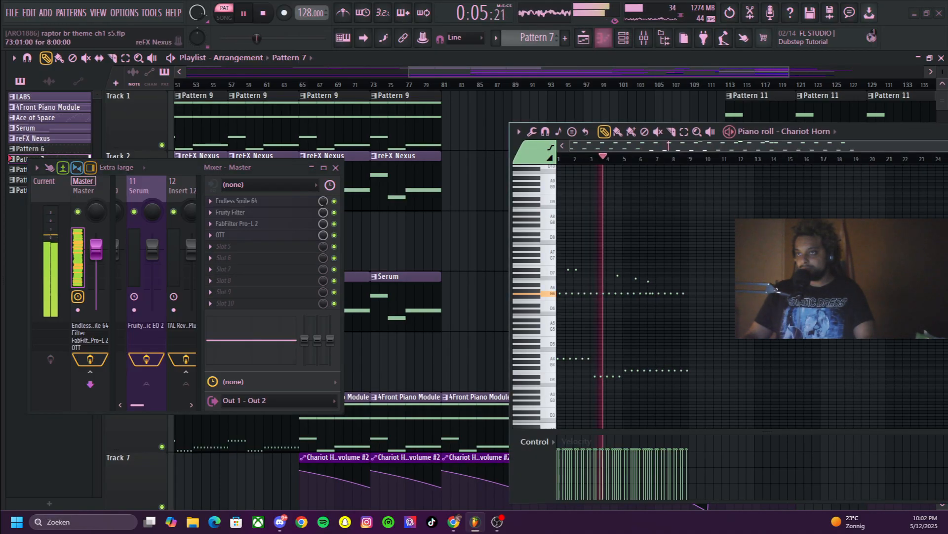
pyautogui.scroll(-2, 741, 300)
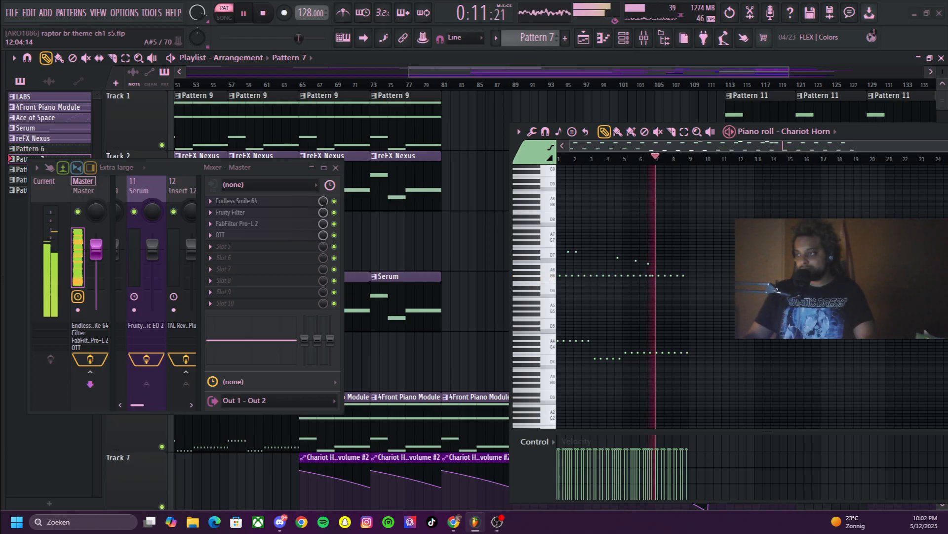
pyautogui.scroll(-4, 741, 297)
pyautogui.scroll(2, 741, 296)
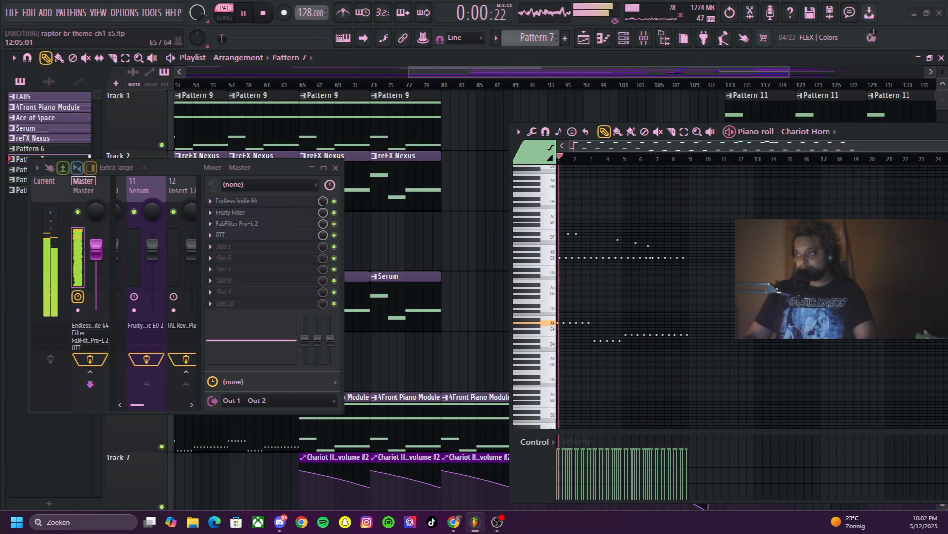
pyautogui.moveTo(872, 131); pyautogui.dragTo(509, 138)
pyautogui.click(631, 138)
pyautogui.press('space')
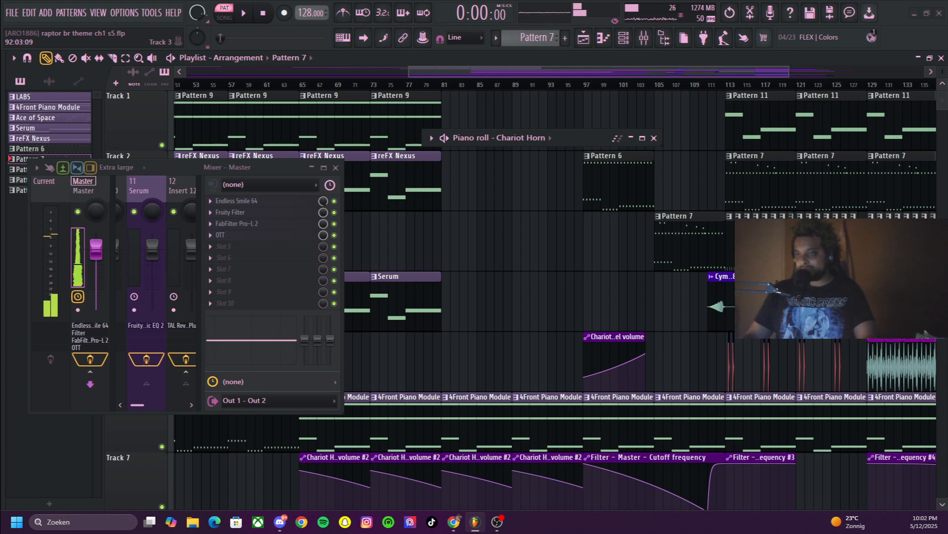
# Review the tracks around bar 105, switch to song mode and briefly play the arrangement from about bar 105
pyautogui.scroll(-2, 585, 297)
pyautogui.scroll(2, 585, 297)
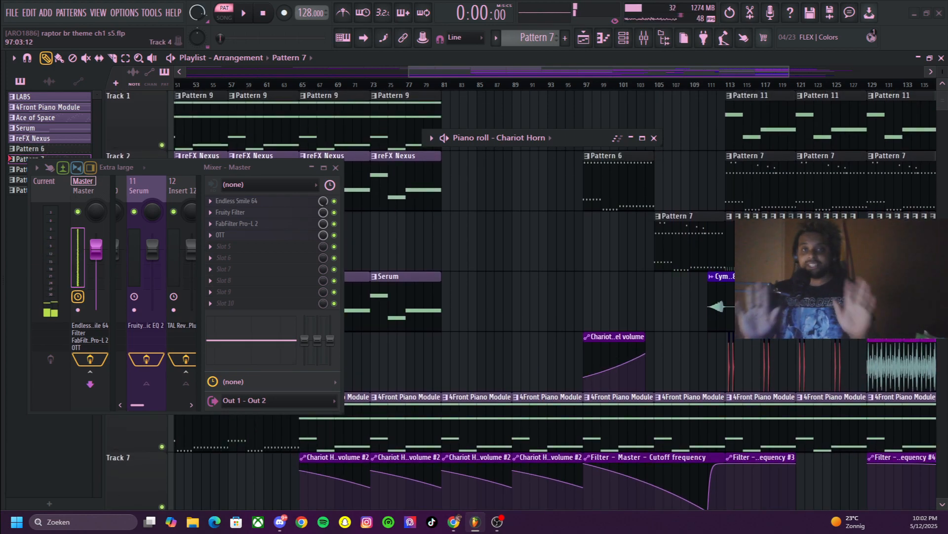
pyautogui.scroll(-10, 586, 296)
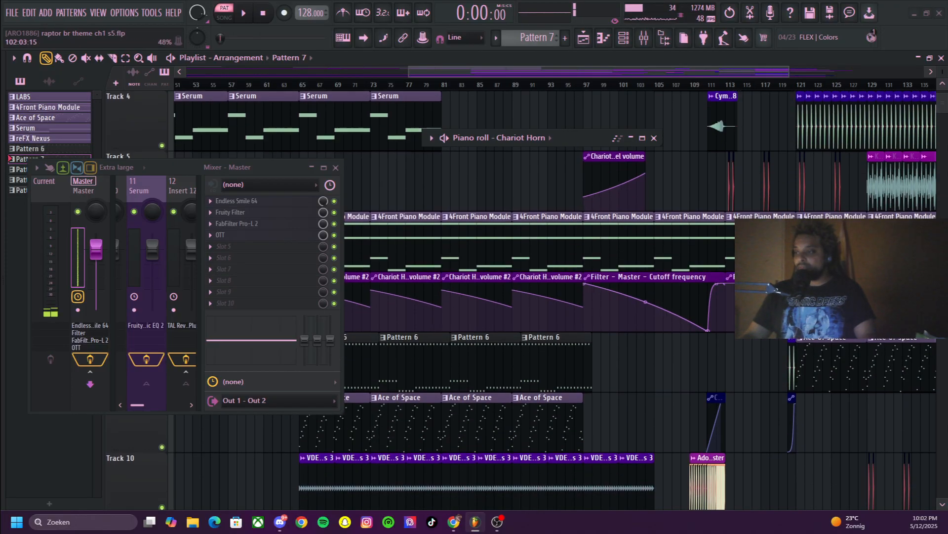
pyautogui.scroll(5, 615, 296)
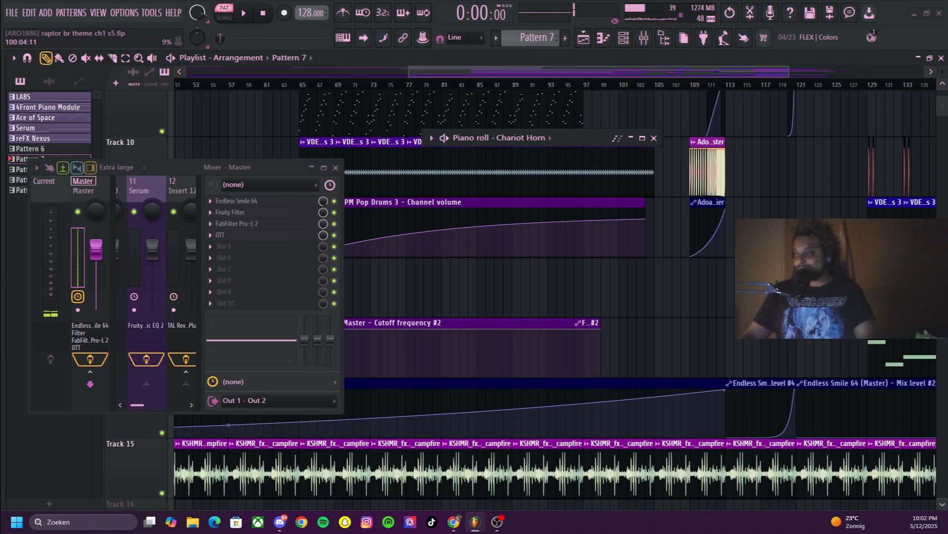
pyautogui.click(667, 85)
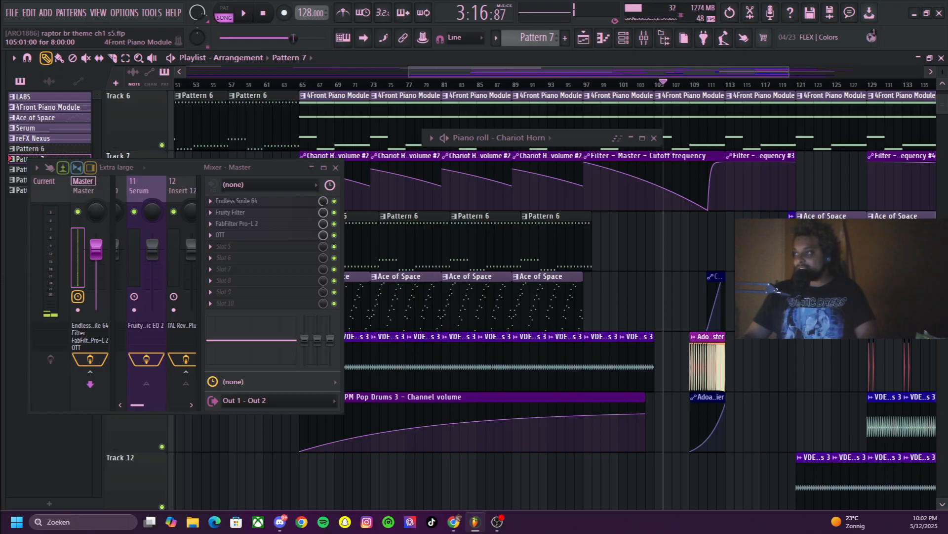
pyautogui.scroll(-4, 701, 296)
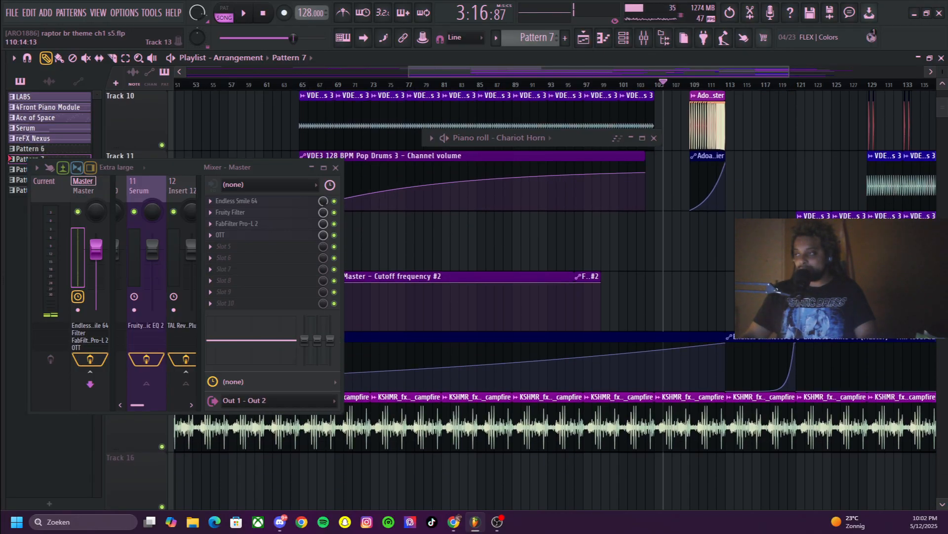
pyautogui.press('space')
pyautogui.scroll(4, 556, 296)
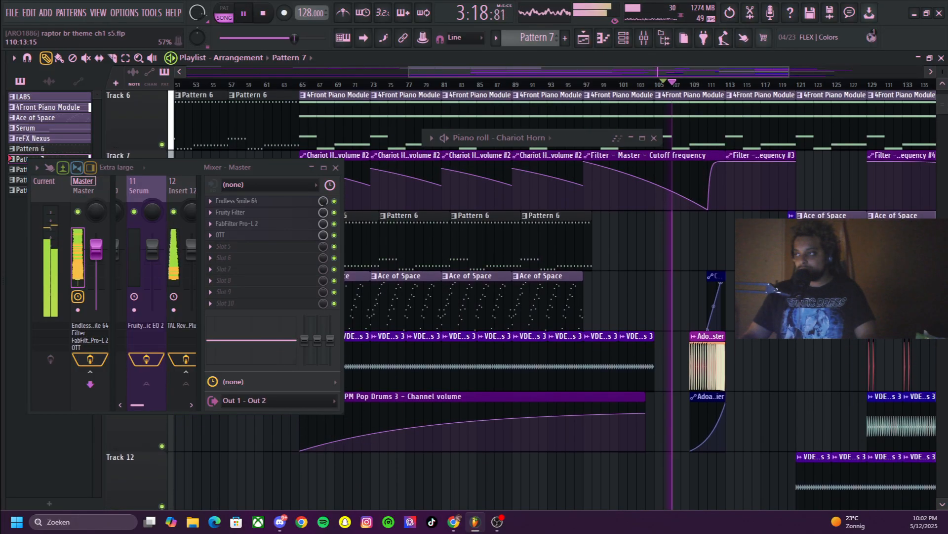
pyautogui.press('space')
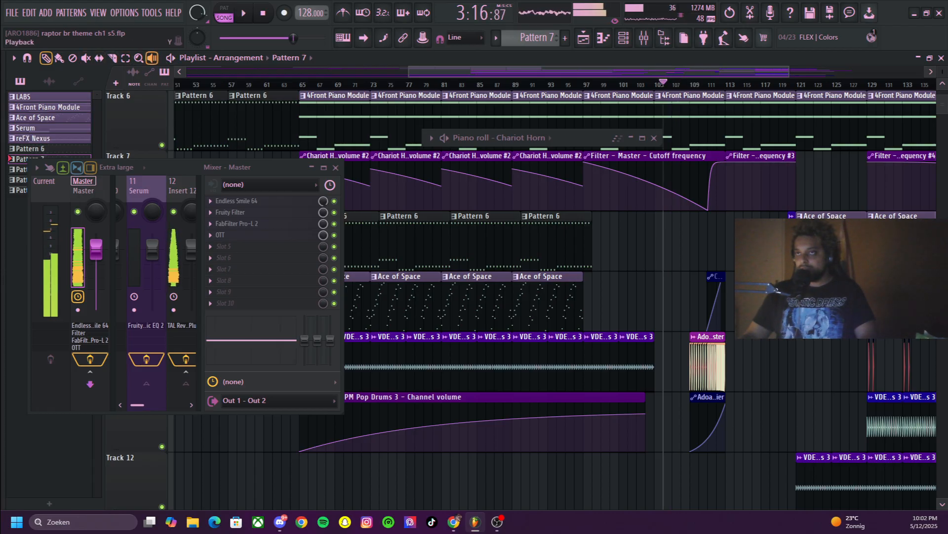
# Reset the song position and audition the Adoaq Buildup_Master clip on Track 10 with the Playback tool
pyautogui.click(263, 14)
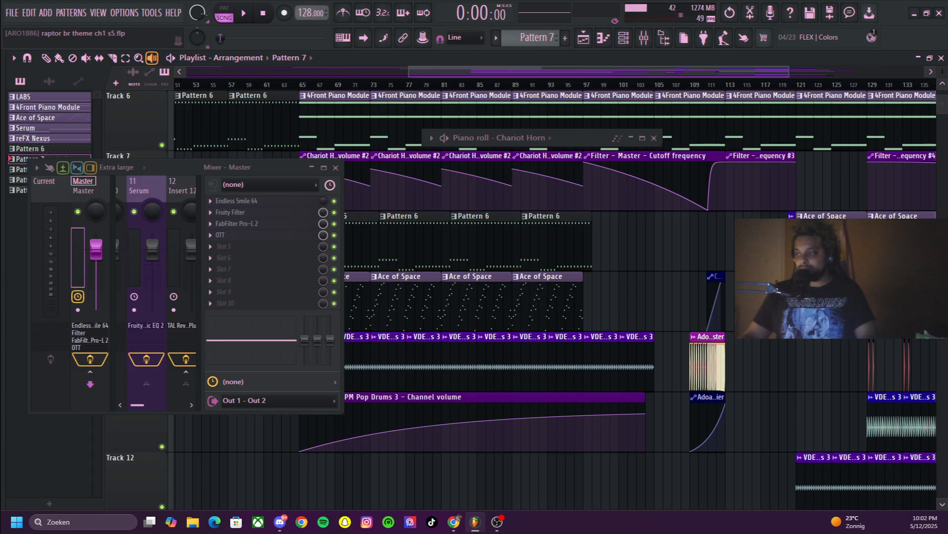
pyautogui.press('space')
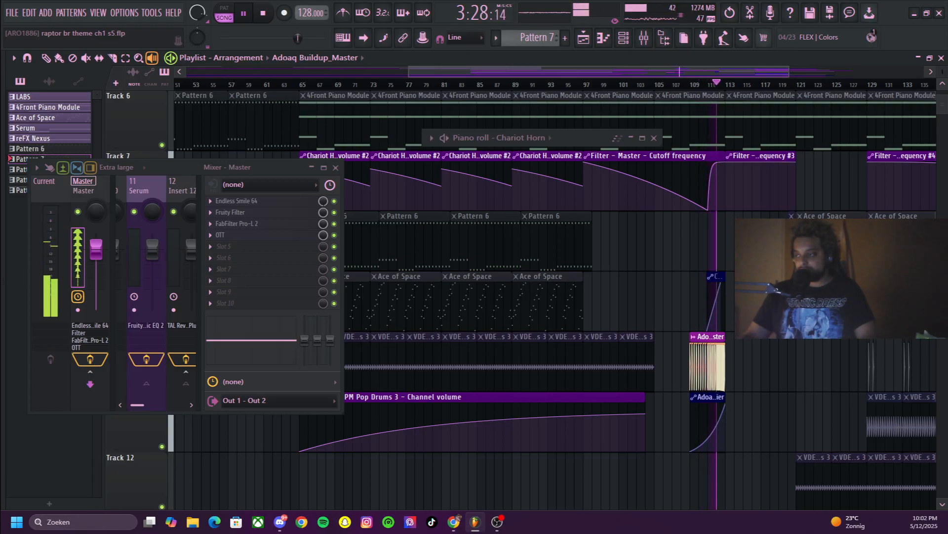
pyautogui.press('space')
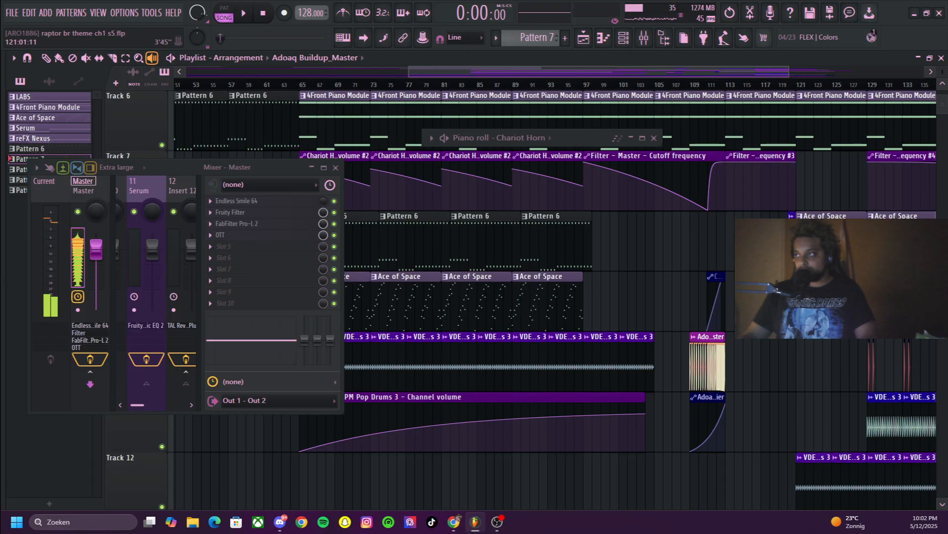
# Zoom the playlist to about bars 100 to 121 and replay the Adoaq Buildup_Master clip against its volume automation
pyautogui.moveTo(788, 72); pyautogui.dragTo(703, 72)
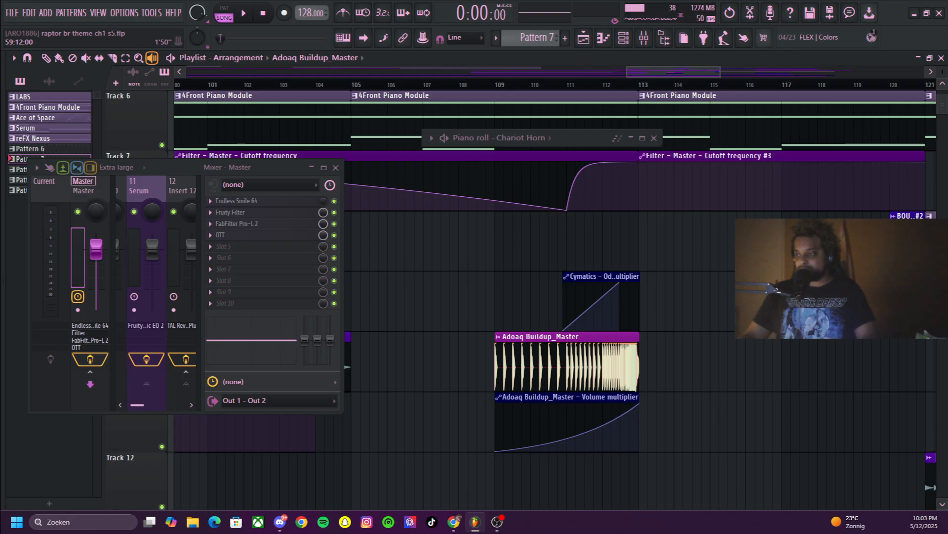
pyautogui.press('space')
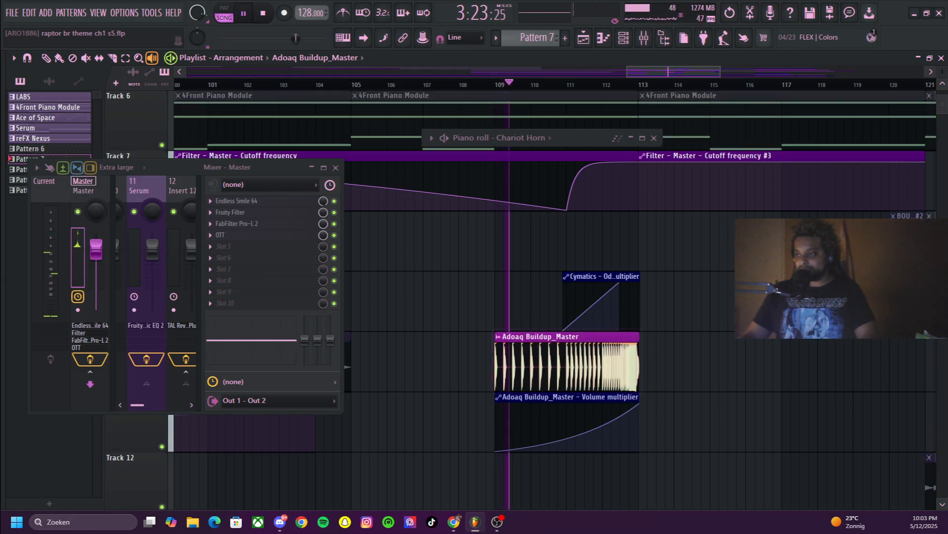
pyautogui.press('space')
pyautogui.press('space')
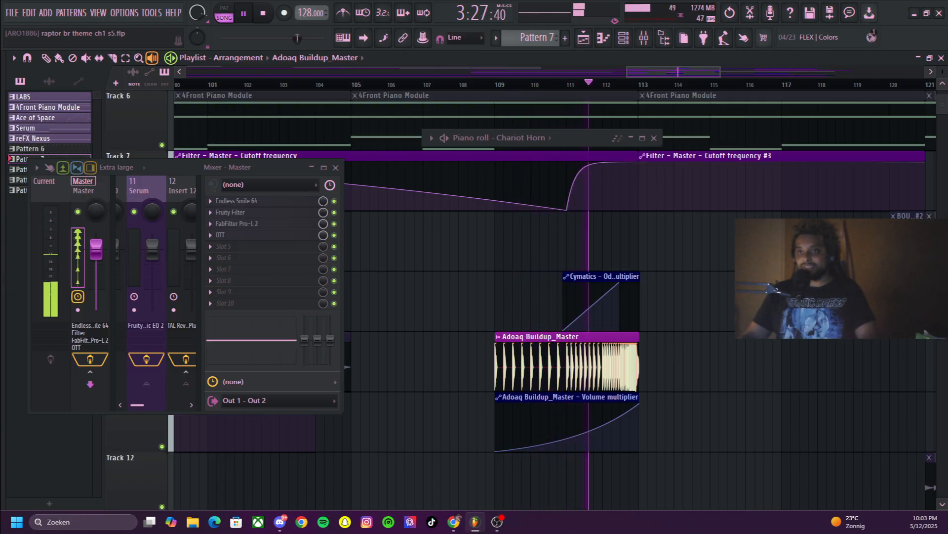
pyautogui.press('space')
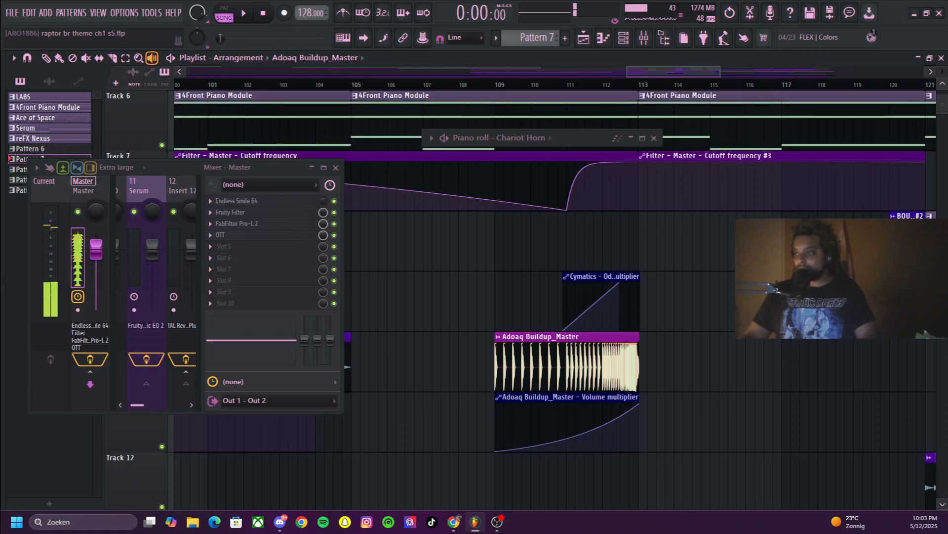
# Open FabFilter Pro-L 2 from the Master track's effects and collapse its window, with the mixer shifted slightly
pyautogui.scroll(-3, 543, 297)
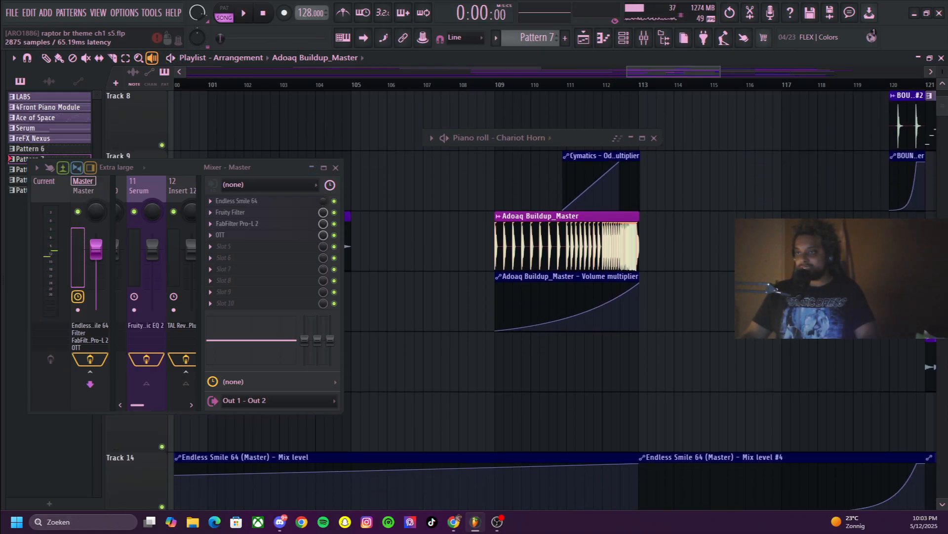
pyautogui.click(242, 224)
pyautogui.moveTo(262, 168)
pyautogui.mouseDown()
pyautogui.moveTo(730, 330)
pyautogui.moveTo(771, 272)
pyautogui.moveTo(808, 256)
pyautogui.moveTo(255, 162)
pyautogui.mouseUp()
pyautogui.click(527, 166)
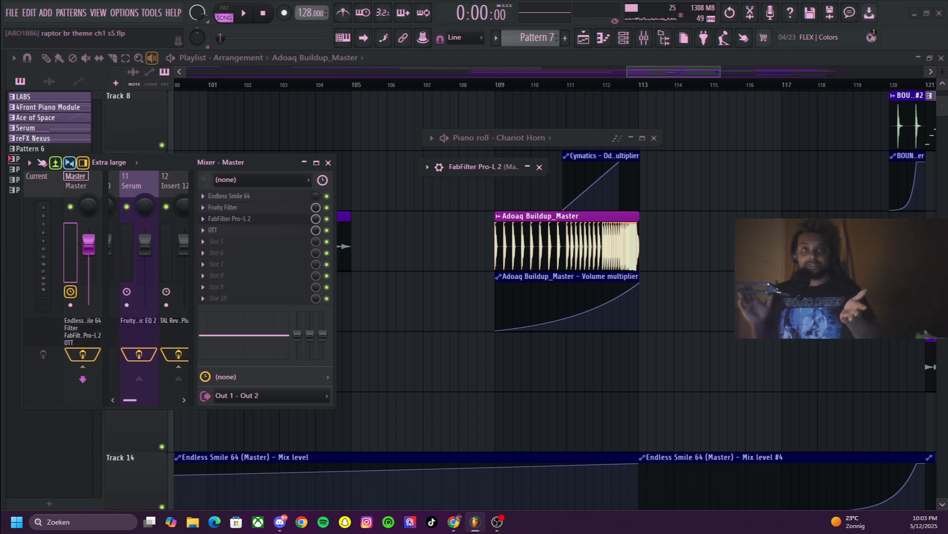
# Play the full arrangement from bar 109 while viewing the buildup tracks, with the Draw tool selected again
pyautogui.scroll(-2, 554, 297)
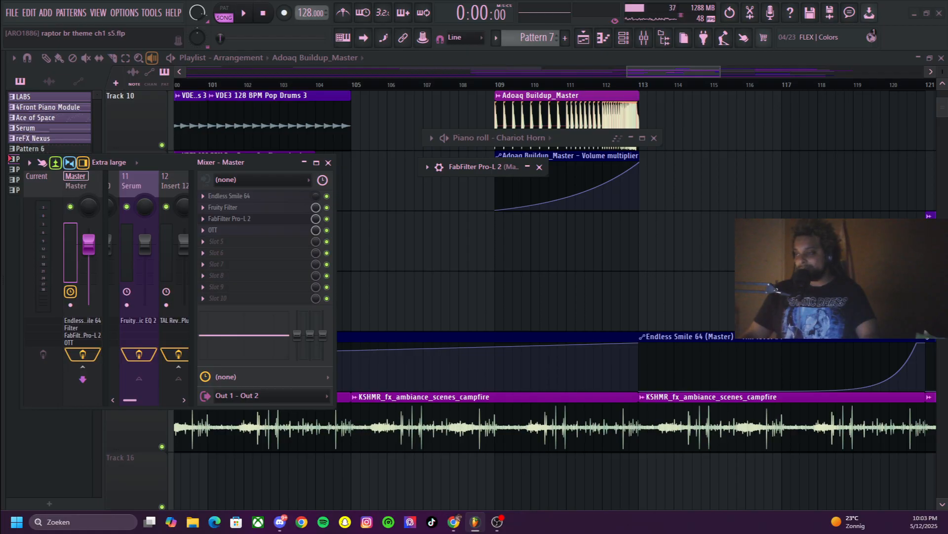
pyautogui.scroll(-2, 553, 297)
pyautogui.scroll(4, 553, 296)
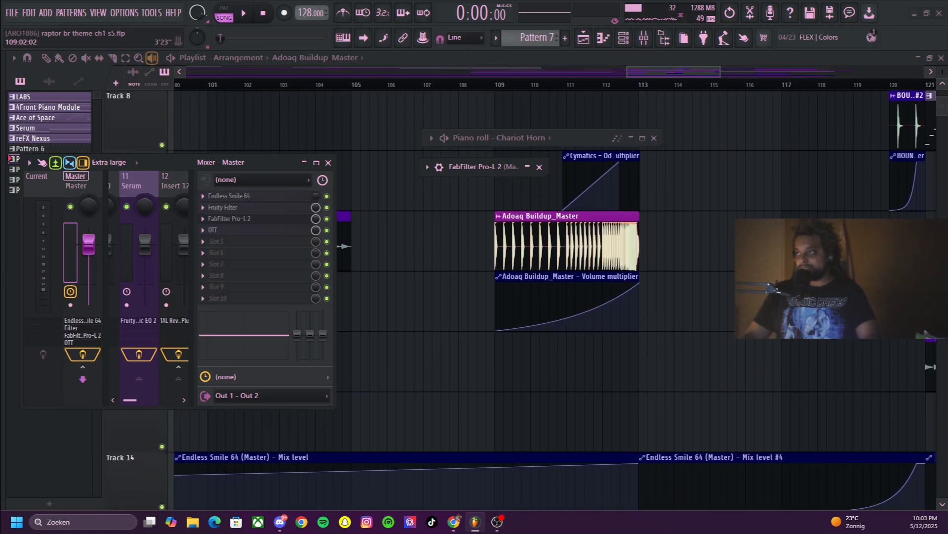
pyautogui.press('space')
pyautogui.scroll(2, 553, 297)
pyautogui.scroll(1, 553, 296)
pyautogui.click(46, 59)
pyautogui.scroll(2, 553, 296)
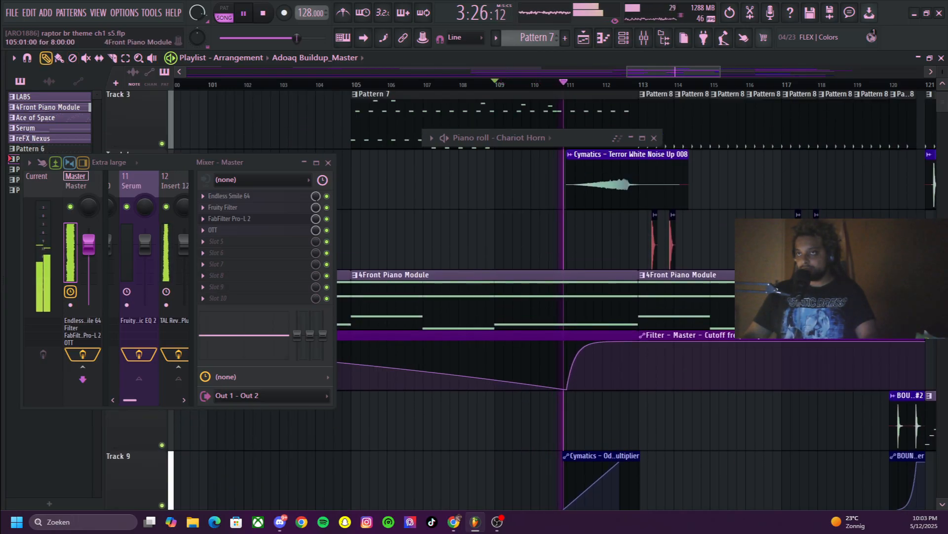
pyautogui.scroll(2, 553, 296)
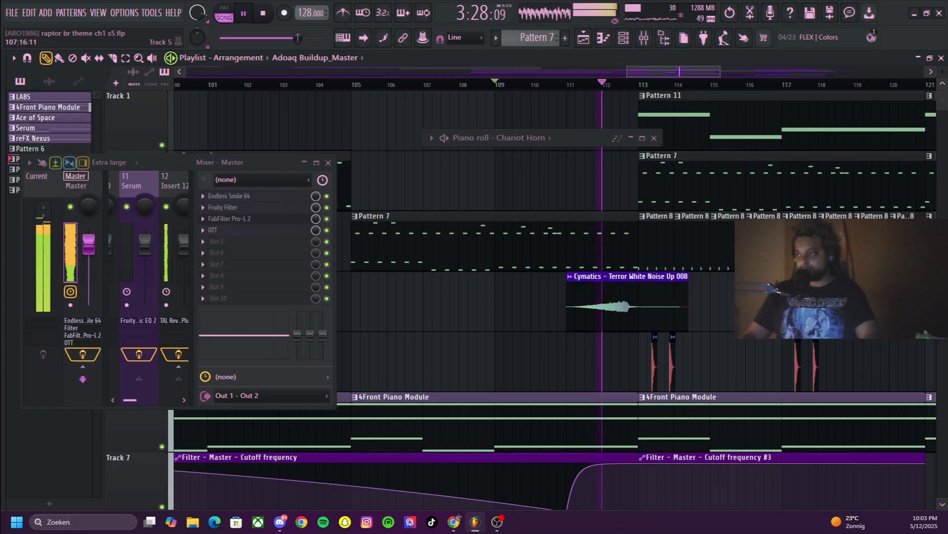
pyautogui.press('space')
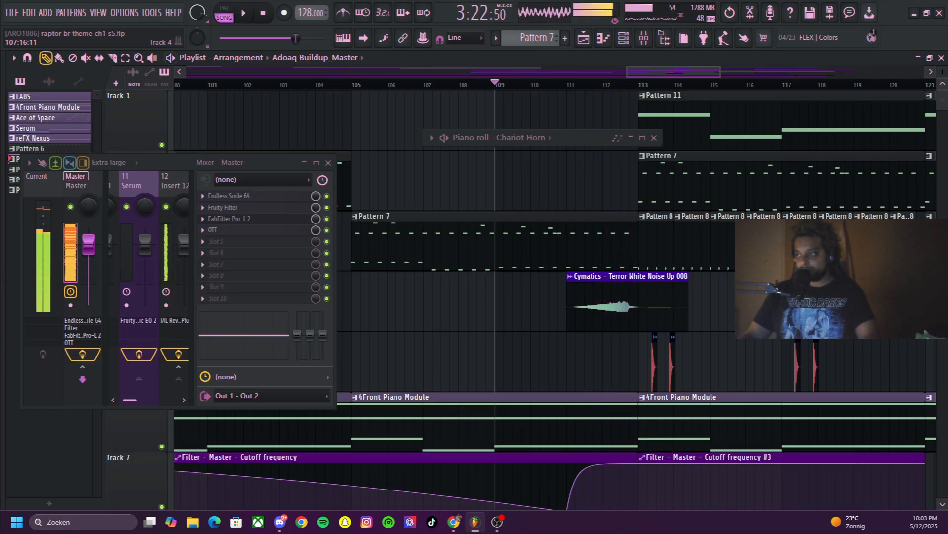
# Disable Endless Smile 64 on the Master and play the song from bar 105 through the buildup clips
pyautogui.click(263, 14)
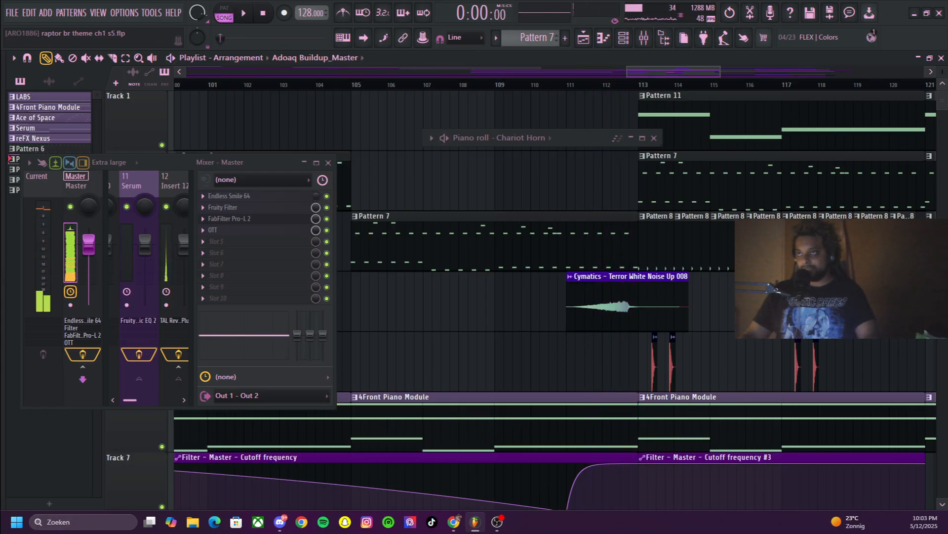
pyautogui.click(351, 84)
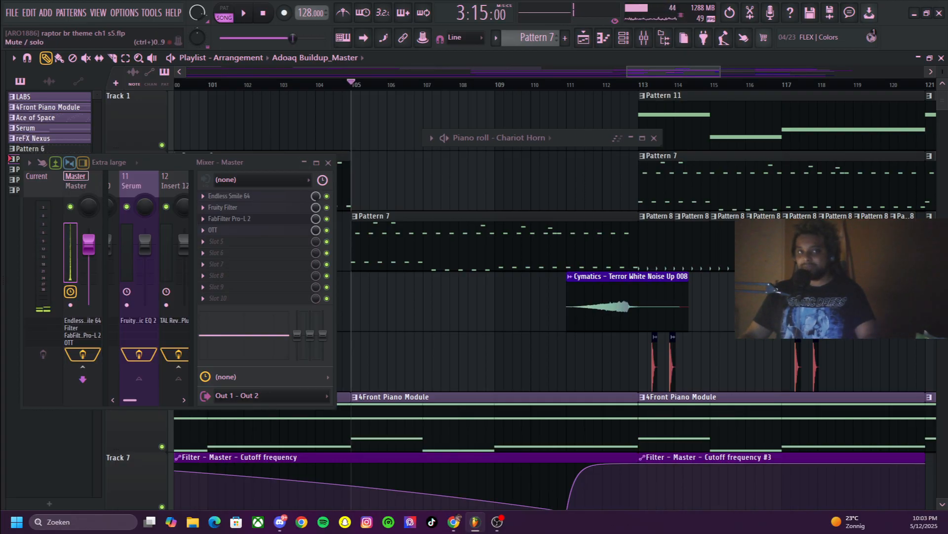
pyautogui.press('space')
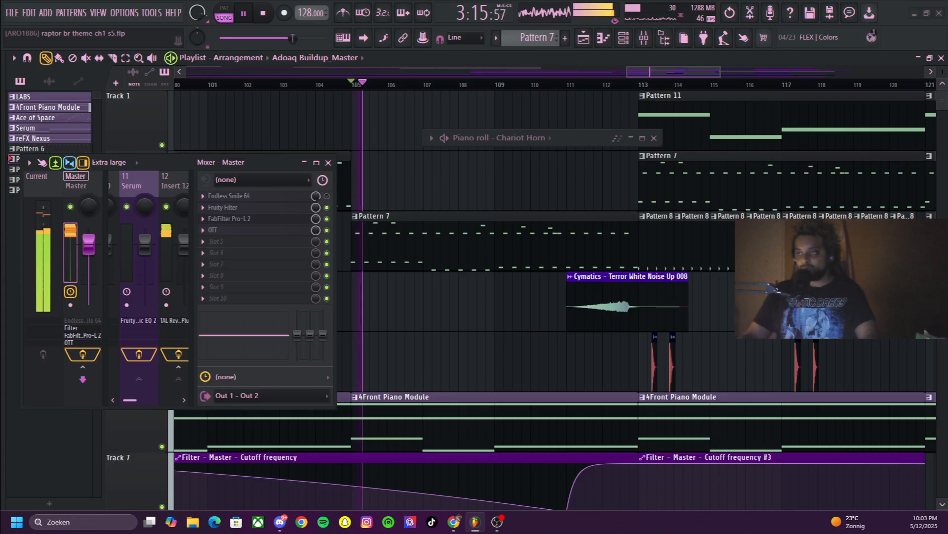
pyautogui.scroll(-7, 551, 300)
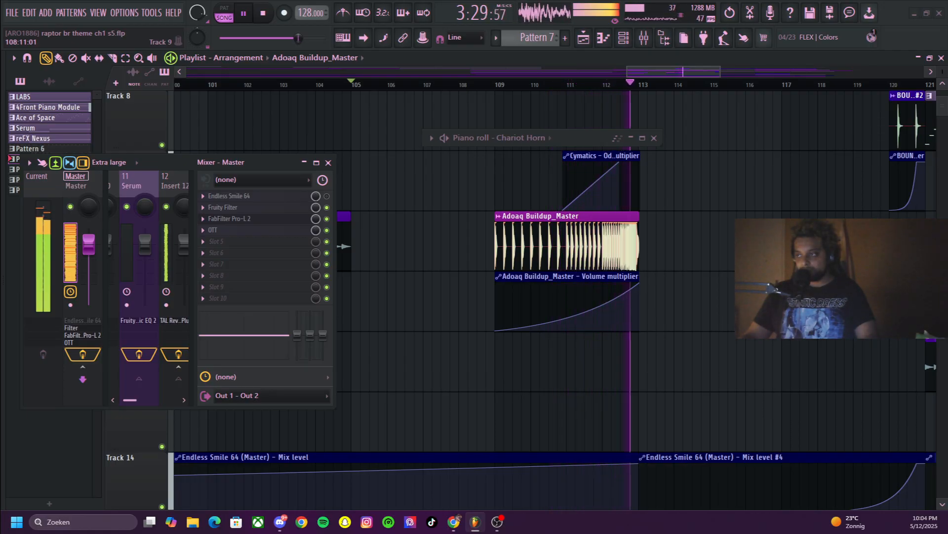
# Re-enable Endless Smile 64 on the Master and replay the song from bar 111 into the drop
pyautogui.press('space')
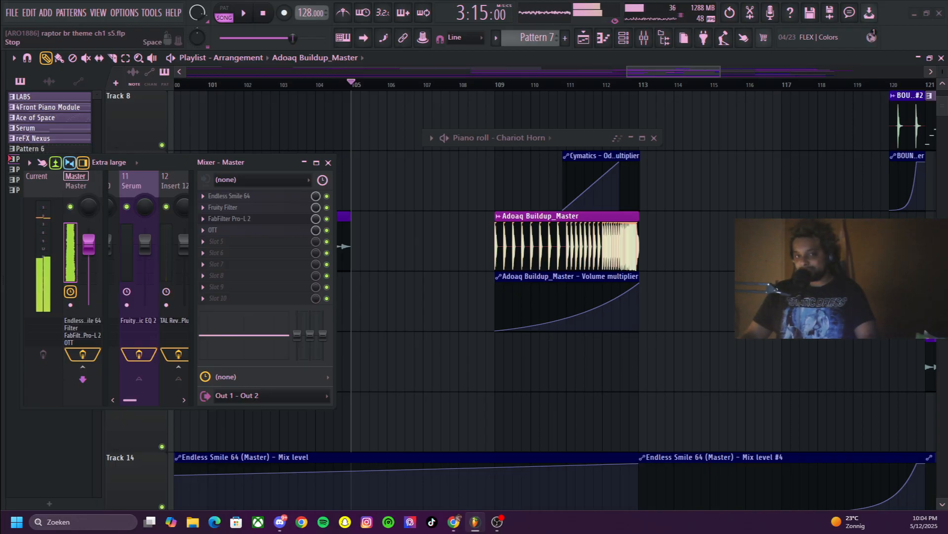
pyautogui.click(262, 13)
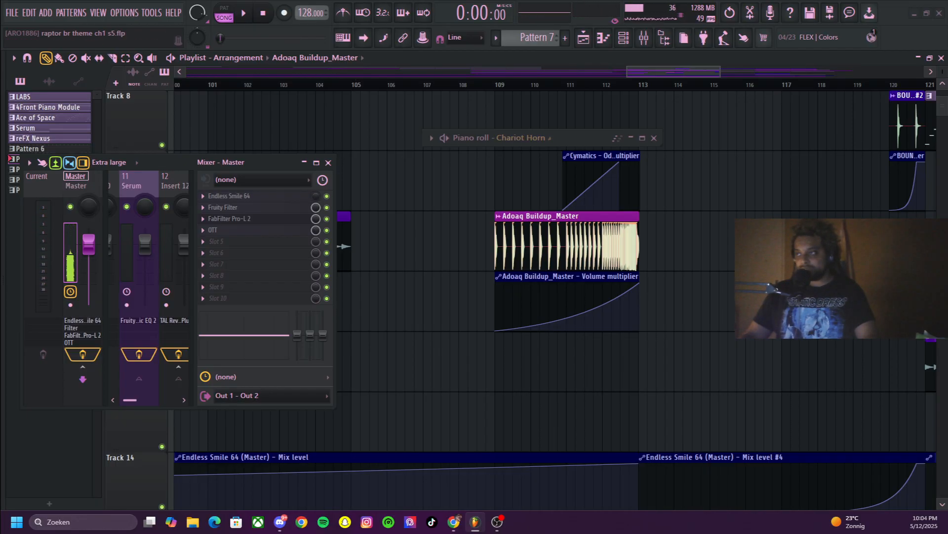
pyautogui.scroll(1, 544, 296)
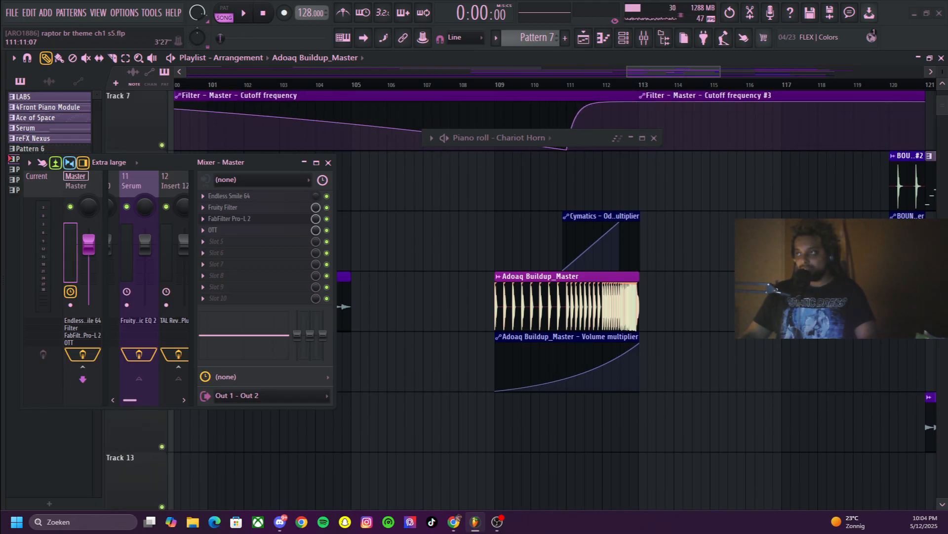
pyautogui.click(567, 84)
pyautogui.press('space')
pyautogui.scroll(6, 652, 297)
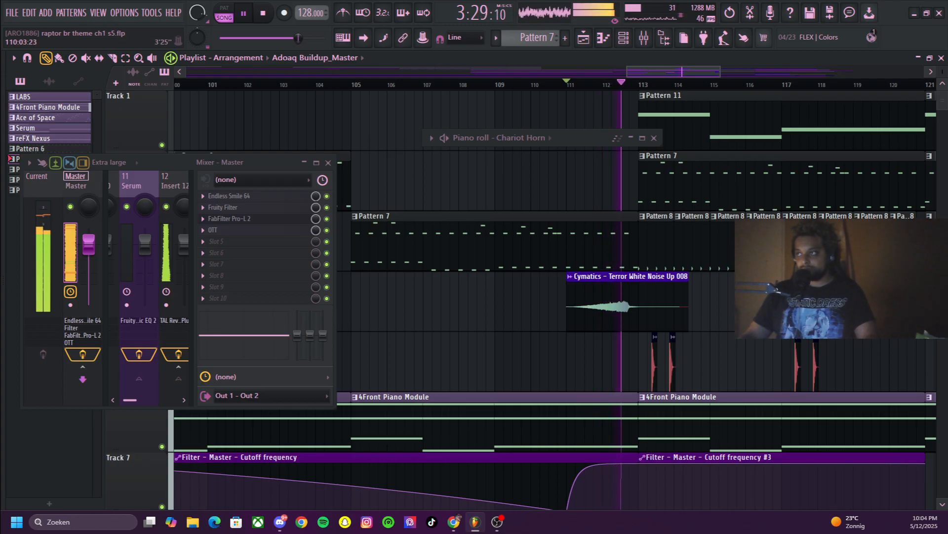
# Widen the playlist view to about bars 89 to 151 during playback and close the Chariot Horn piano roll
pyautogui.moveTo(627, 72); pyautogui.dragTo(421, 72)
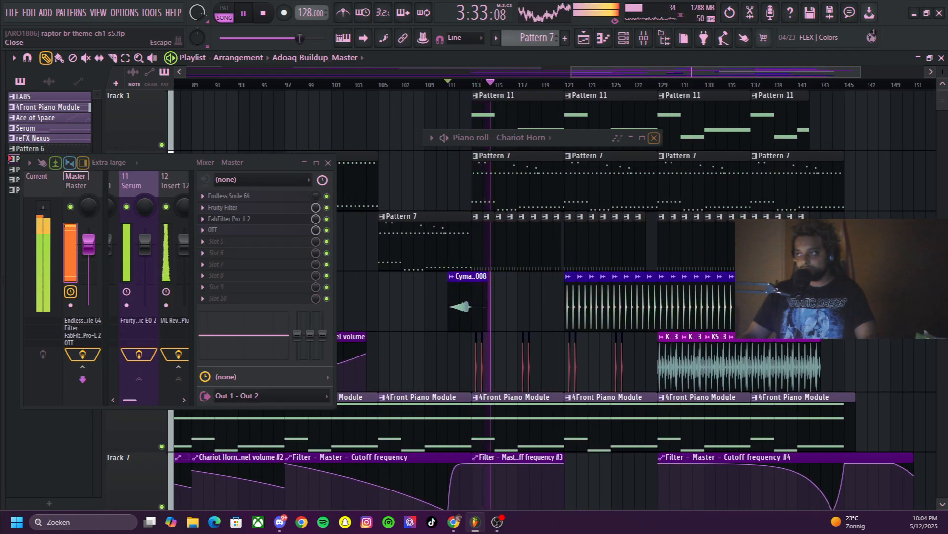
pyautogui.click(654, 138)
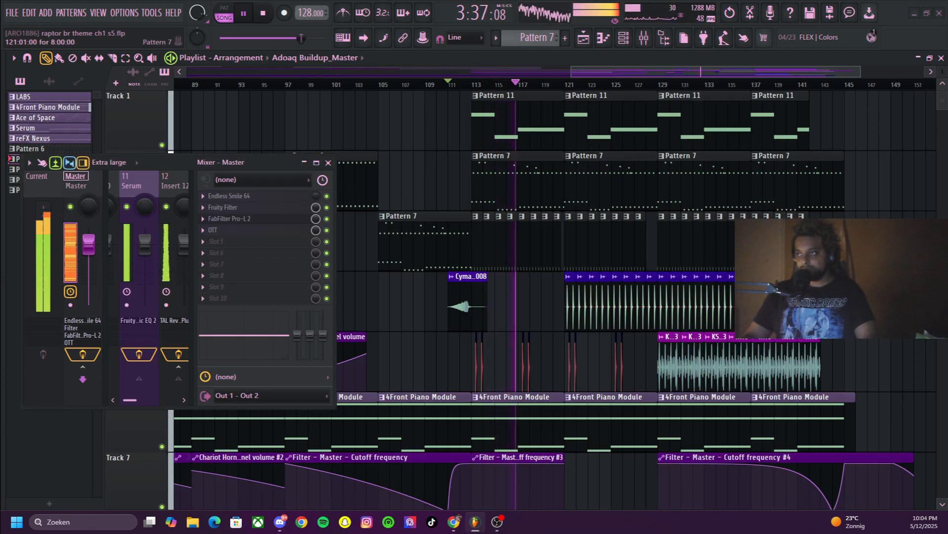
pyautogui.scroll(-2, 611, 183)
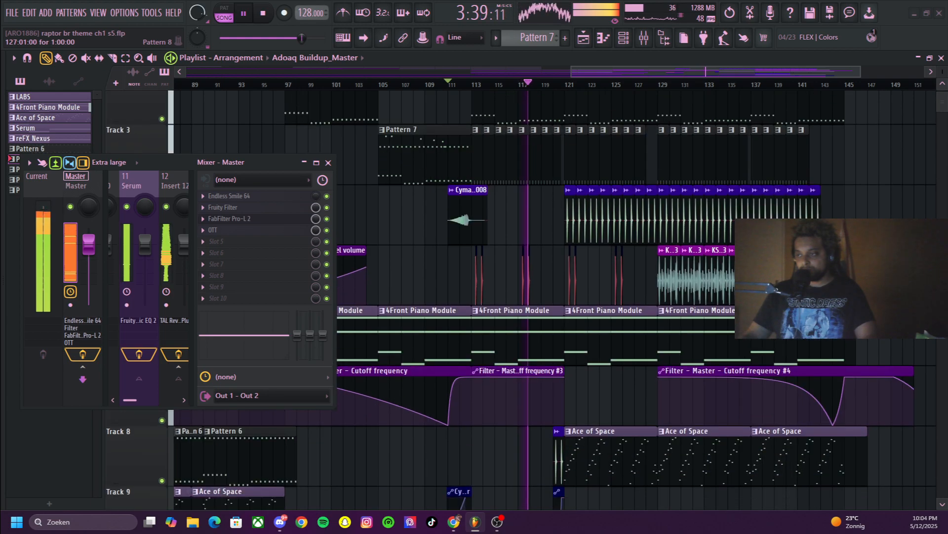
# Examine the drop's patterns, drum clips and filter automation between about bars 109 and 146 while the song plays
pyautogui.moveTo(860, 72); pyautogui.dragTo(720, 72)
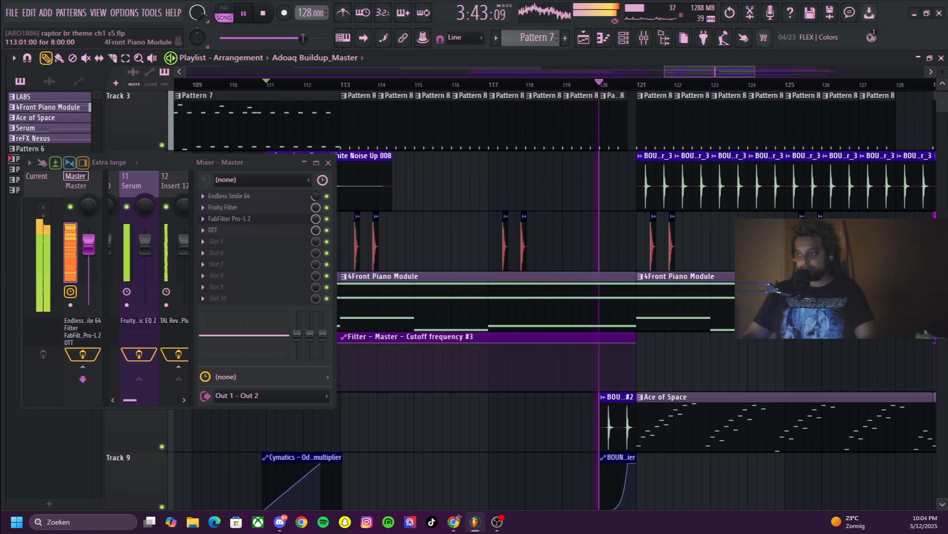
pyautogui.scroll(-2, 553, 296)
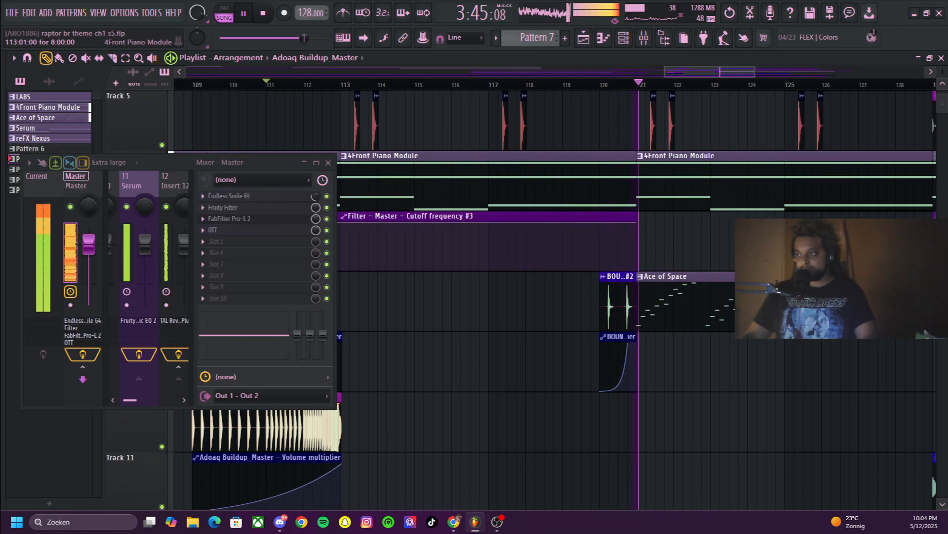
pyautogui.scroll(2, 553, 296)
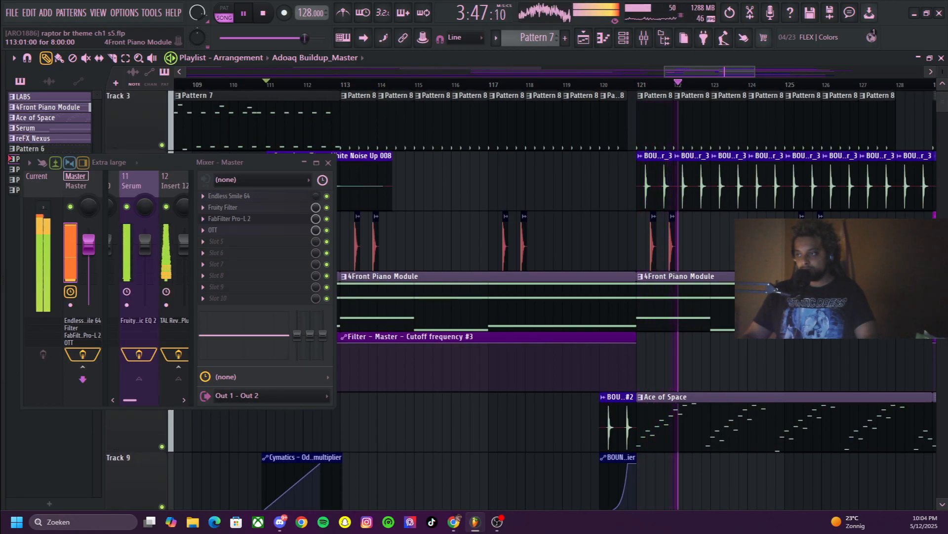
pyautogui.moveTo(755, 72); pyautogui.dragTo(832, 72)
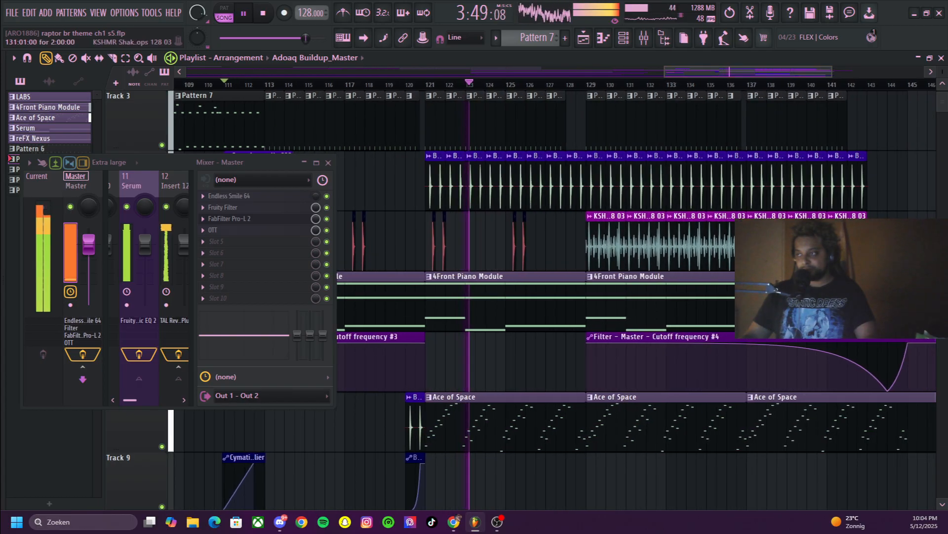
pyautogui.scroll(2, 554, 297)
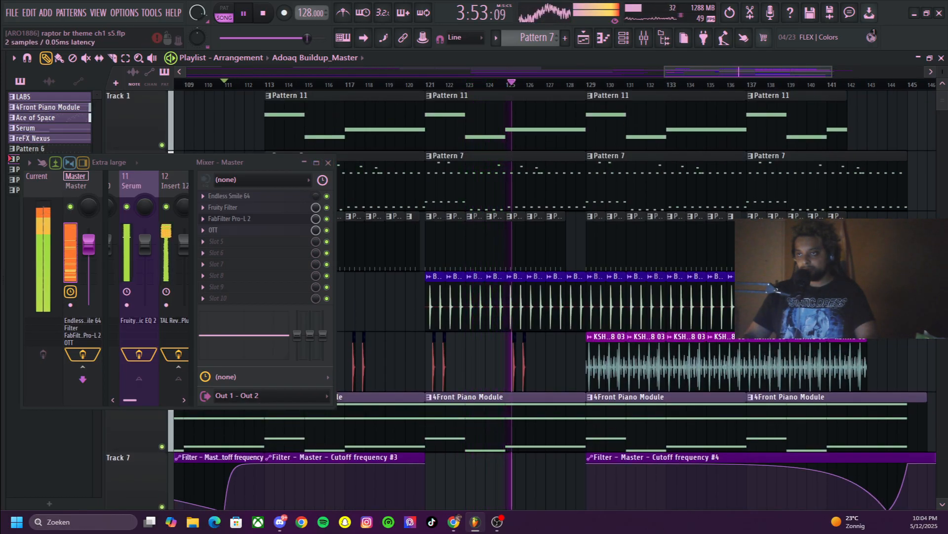
# Undo the effect reordering on the Master and view FabFilter Pro-L 2's loudness meters during playback, leaving its window collapsed
pyautogui.scroll(-1, 230, 208)
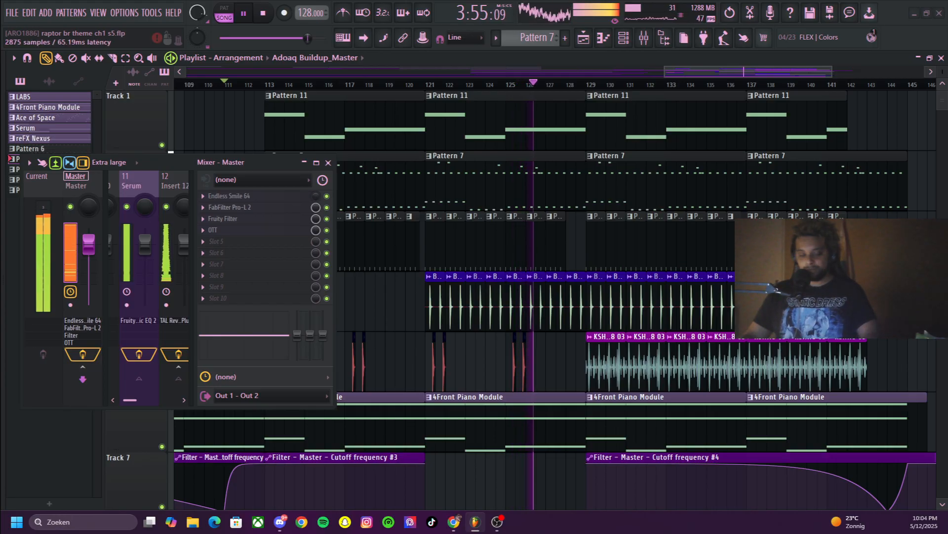
pyautogui.hotkey('ctrl', 'z')
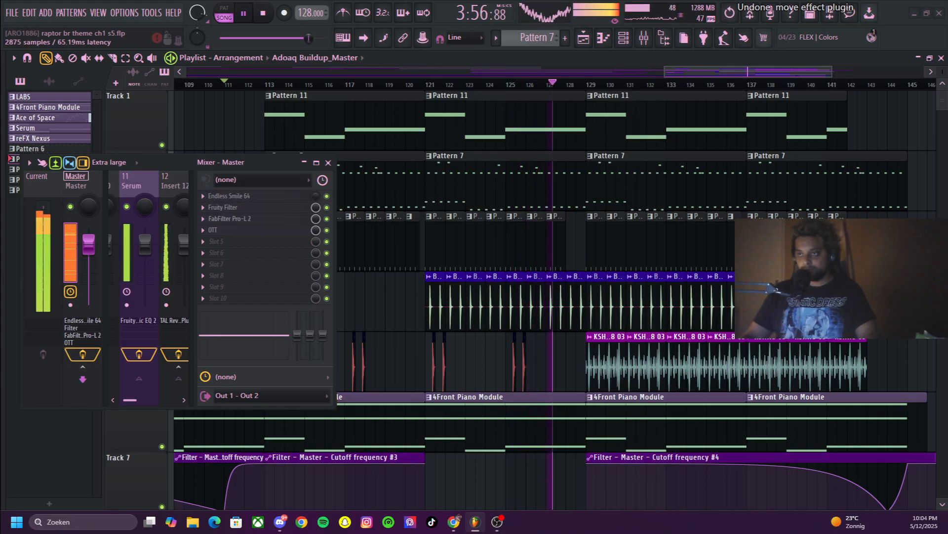
pyautogui.click(230, 219)
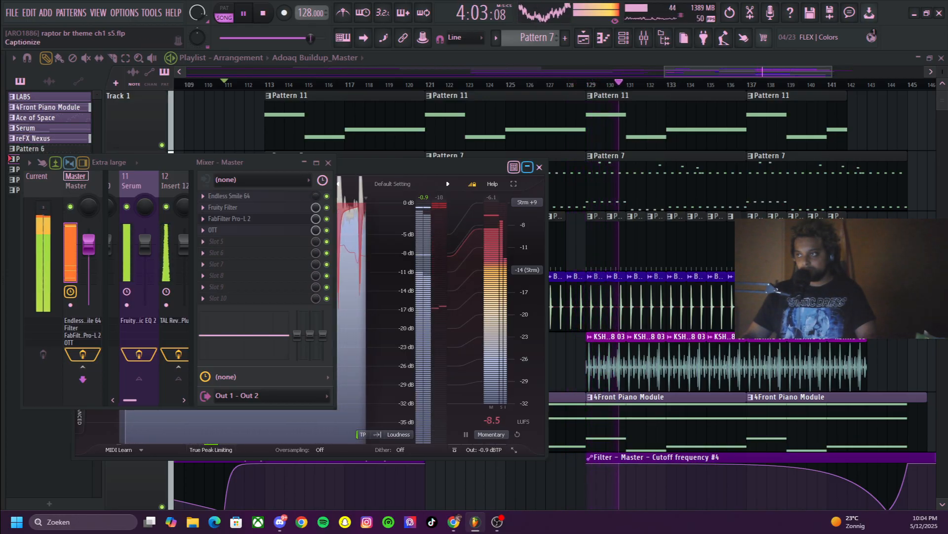
pyautogui.click(527, 167)
# Stop playback completely and collapse the mixer window to uncover the playlist tracks
pyautogui.press('space')
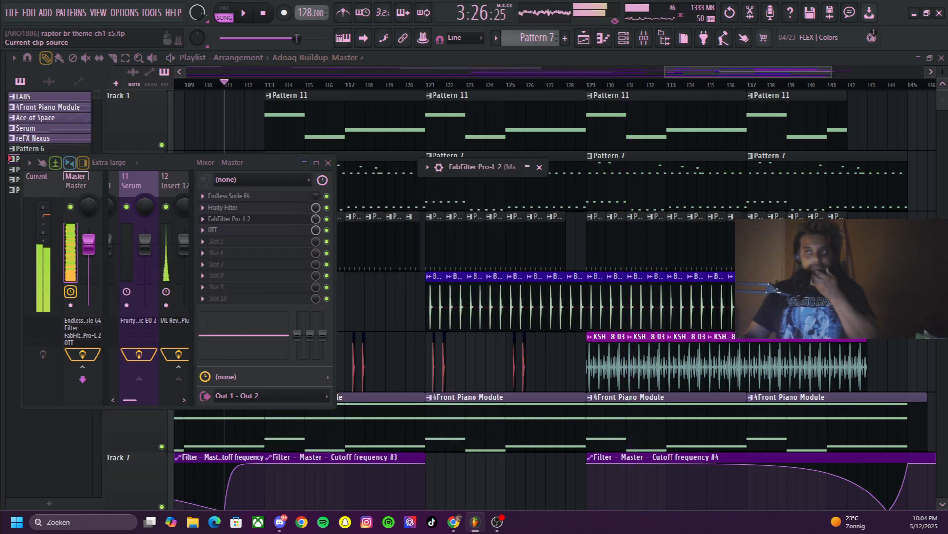
pyautogui.hotkey('ctrl', 'h')
pyautogui.click(304, 162)
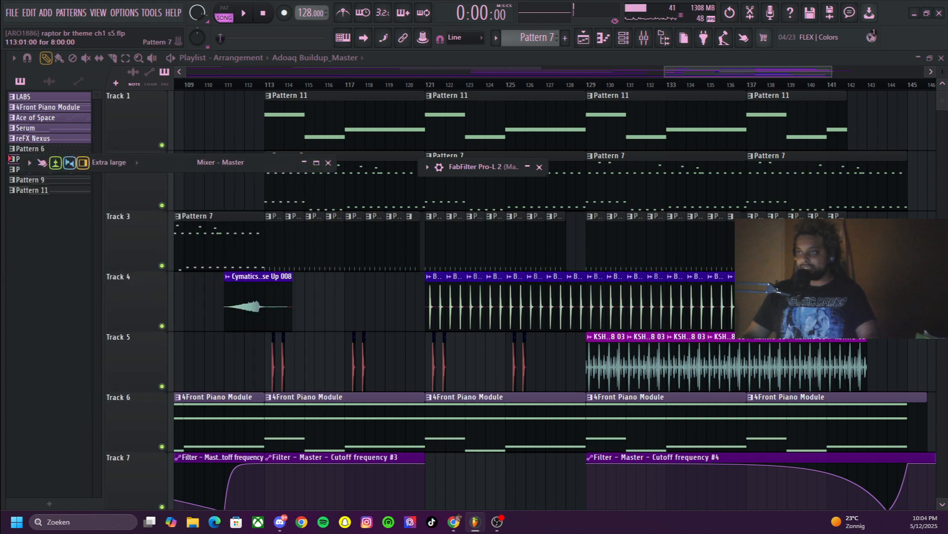
# Open Pattern 11's Serum notes in the piano roll and reposition the window to view the pattern from its start
pyautogui.doubleClick(329, 121)
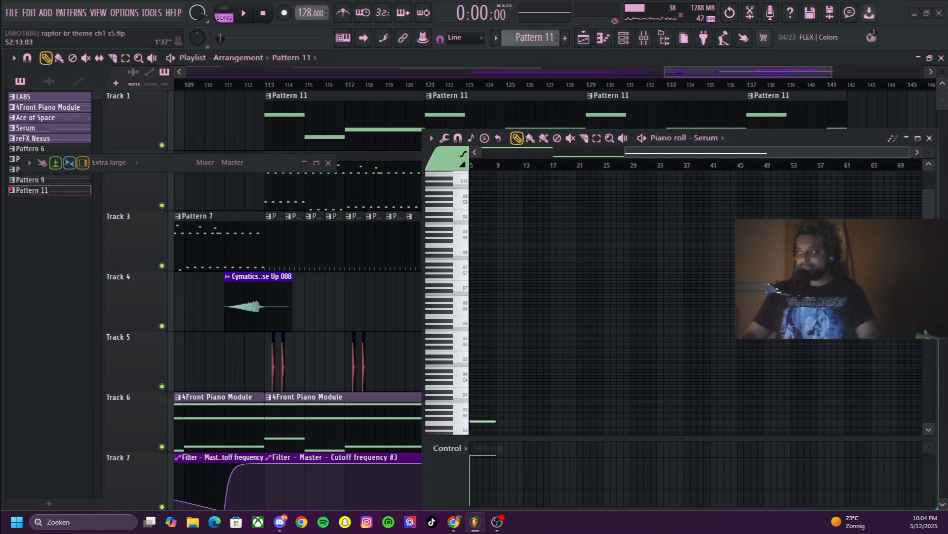
pyautogui.moveTo(790, 136); pyautogui.dragTo(644, 127)
pyautogui.moveTo(747, 142); pyautogui.dragTo(605, 142)
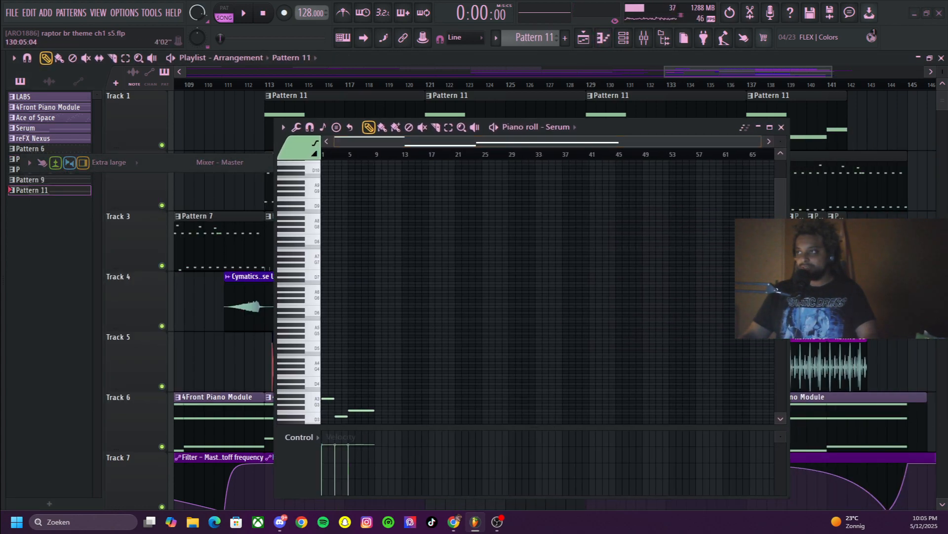
# Collapse the piano roll and open the Serum instrument on mixer track 11 from the channel rack
pyautogui.click(623, 37)
pyautogui.click(758, 127)
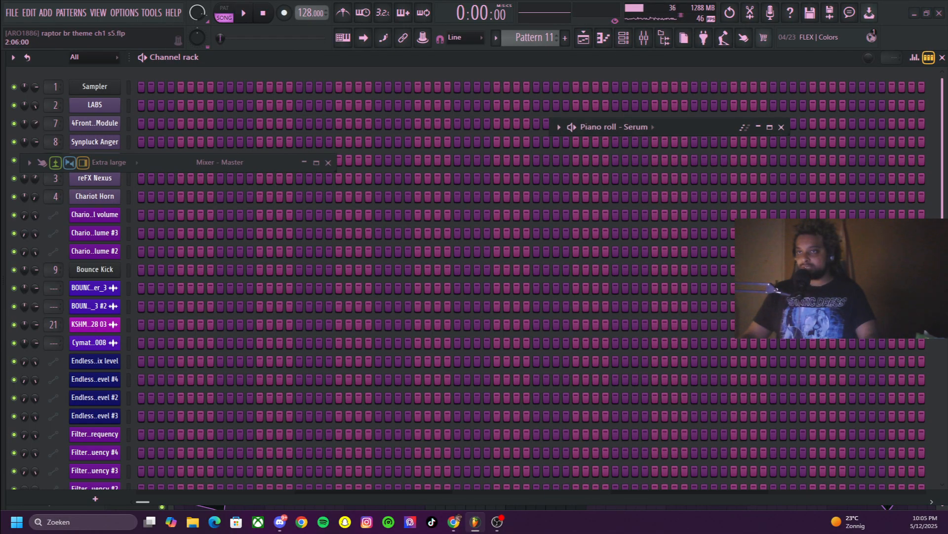
pyautogui.click(305, 163)
pyautogui.click(304, 163)
pyautogui.scroll(-6, 149, 316)
pyautogui.scroll(1, 148, 365)
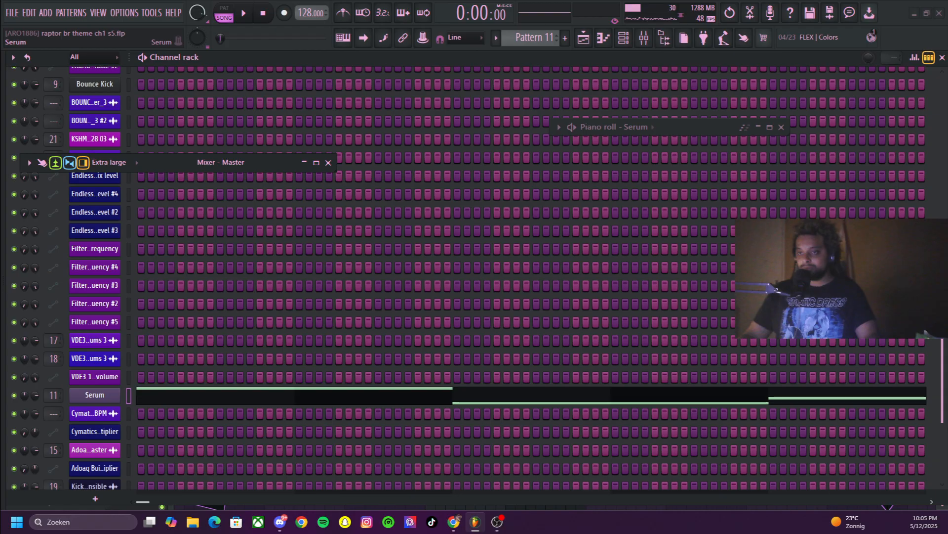
pyautogui.click(94, 395)
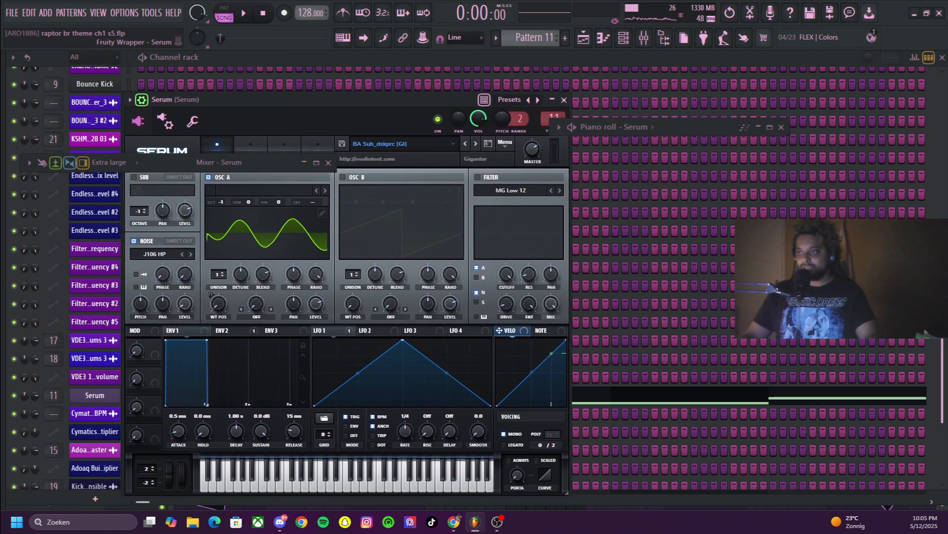
# View the compressor on Serum's FX page for the BA Sub_dskprc [GI] preset and collapse the plugin window
pyautogui.moveTo(256, 98); pyautogui.dragTo(309, 191)
pyautogui.click(294, 243)
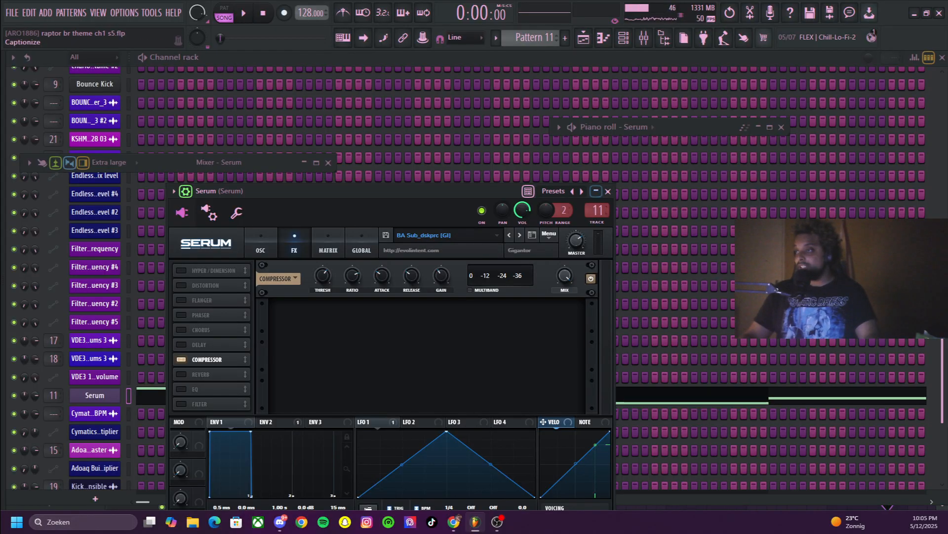
pyautogui.click(596, 191)
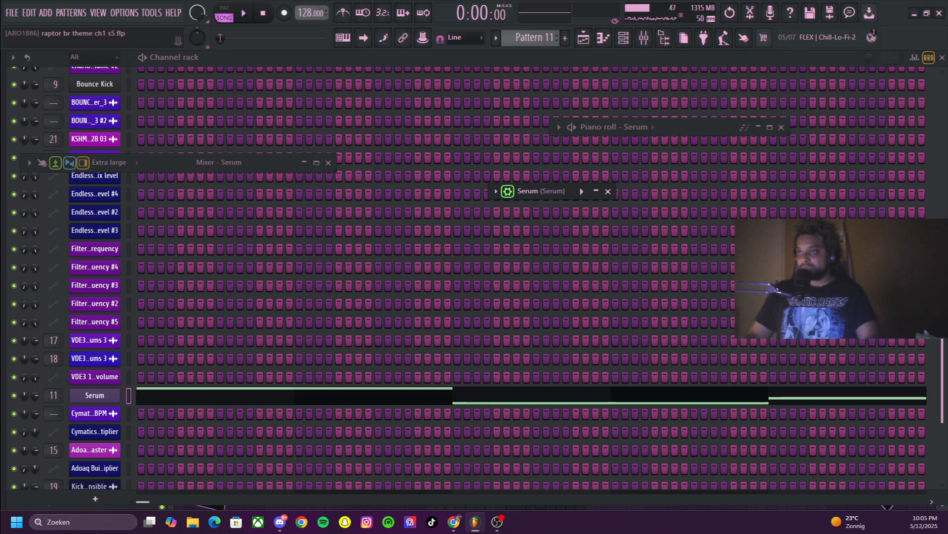
# Open Fruity Parametric EQ 2 on the Serum mixer track and move and widen the mixer to show inserts 11 to 16
pyautogui.press('F9')
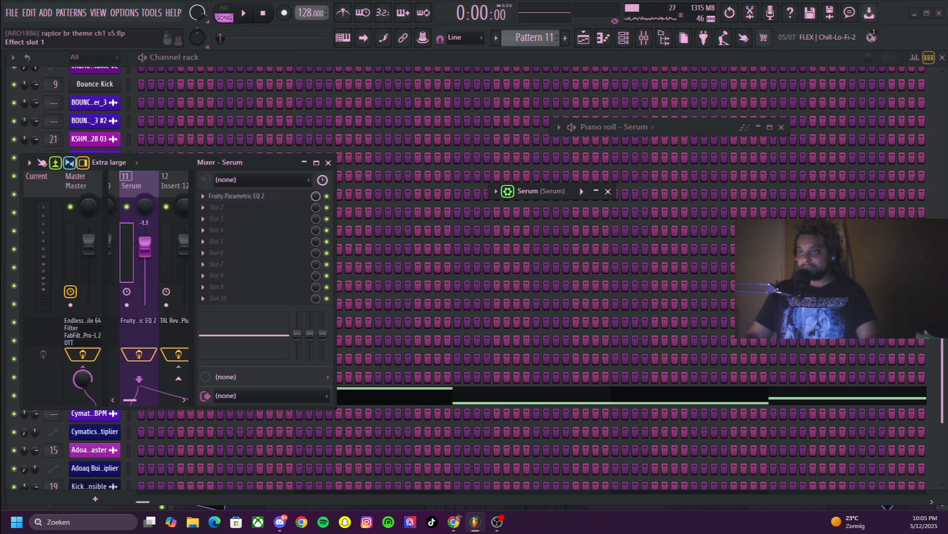
pyautogui.click(237, 196)
pyautogui.moveTo(257, 163); pyautogui.dragTo(604, 238)
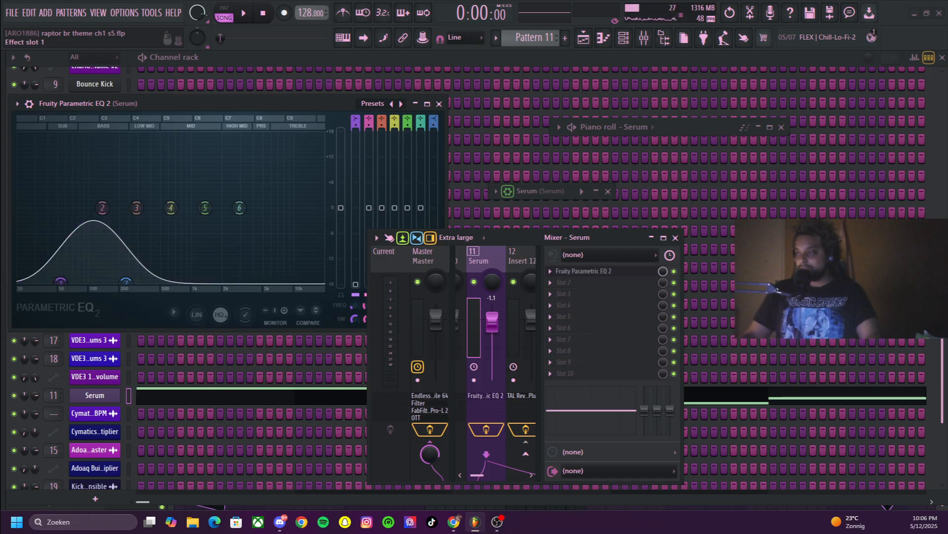
pyautogui.moveTo(368, 316); pyautogui.dragTo(215, 316)
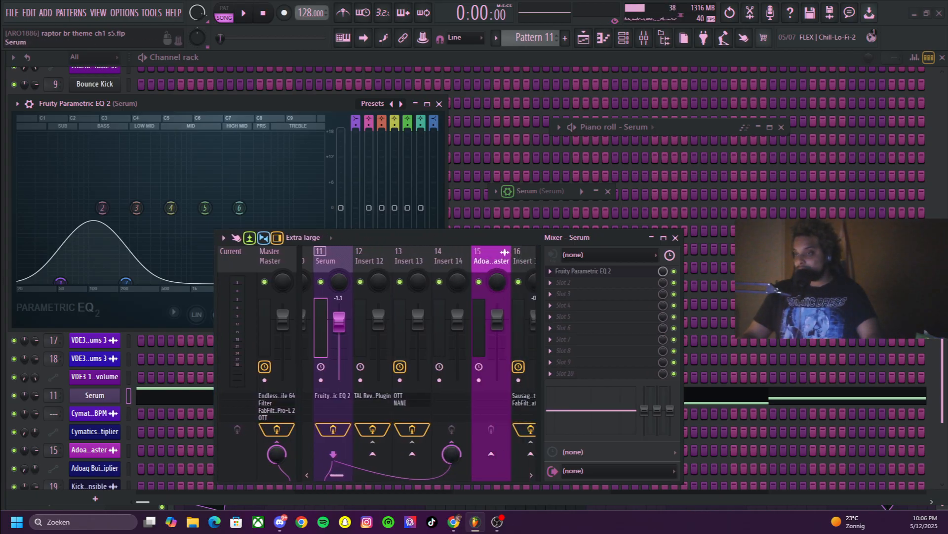
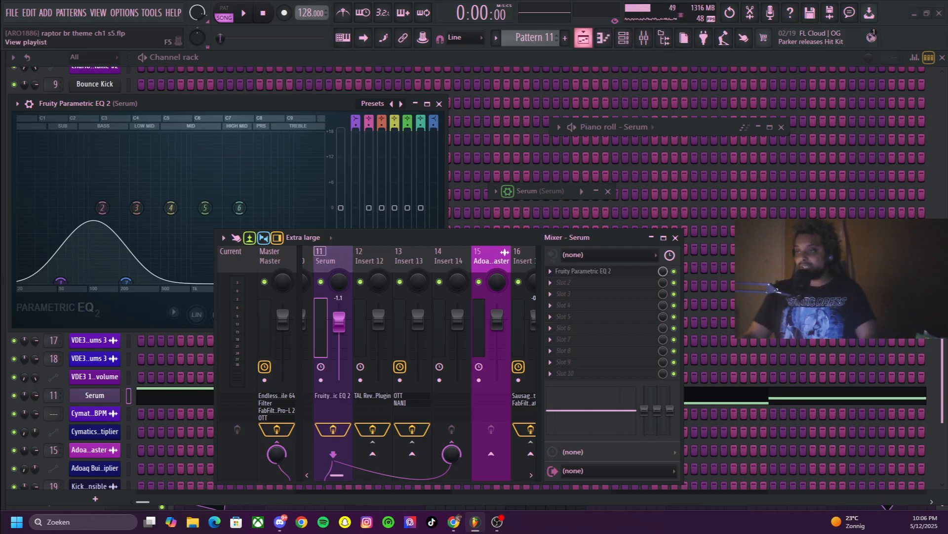
# Bring up the playlist and collapse the mixer to view the arrangement from bar 109
pyautogui.click(583, 37)
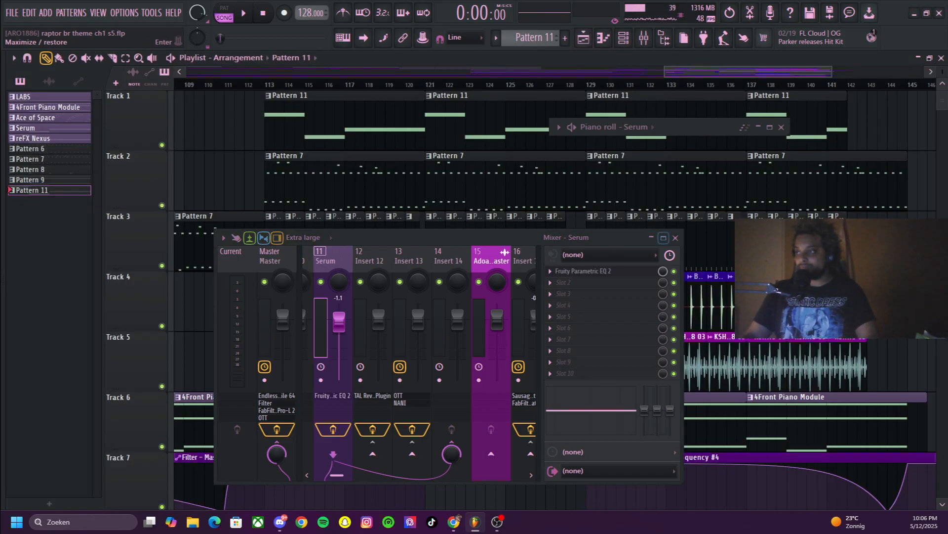
pyautogui.click(651, 237)
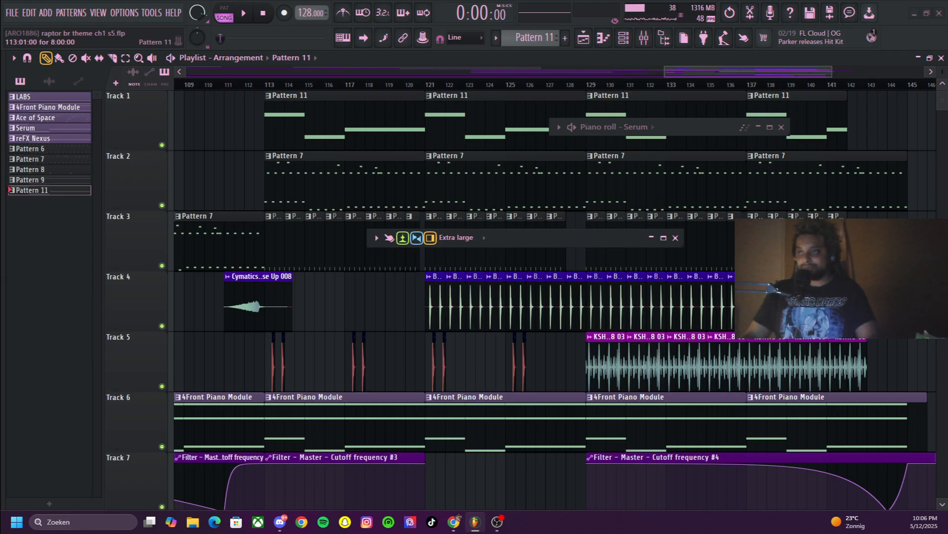
pyautogui.scroll(-2, 345, 183)
pyautogui.scroll(2, 346, 183)
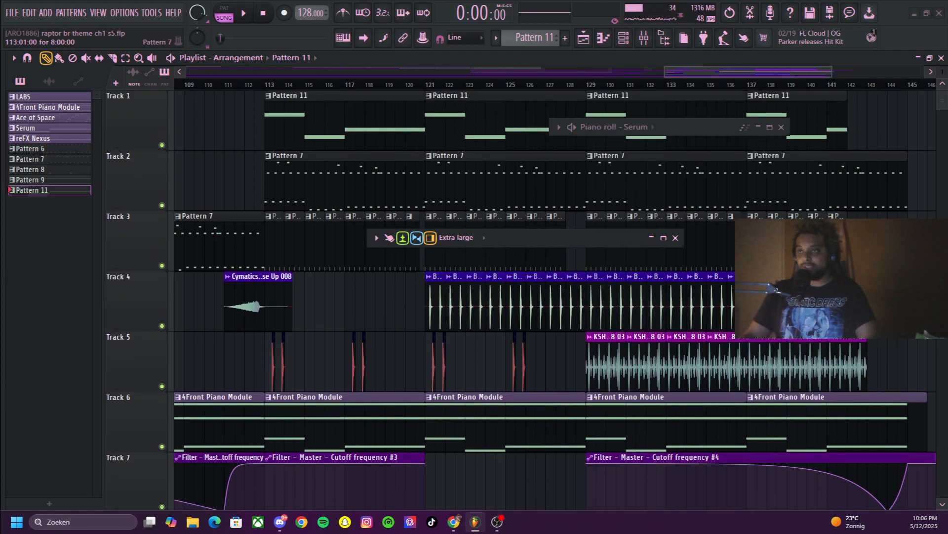
pyautogui.scroll(-2, 341, 183)
pyautogui.scroll(2, 340, 183)
# Select Pattern 8 from Track 3, open its steps in the channel rack and switch playback to pattern mode
pyautogui.doubleClick(275, 242)
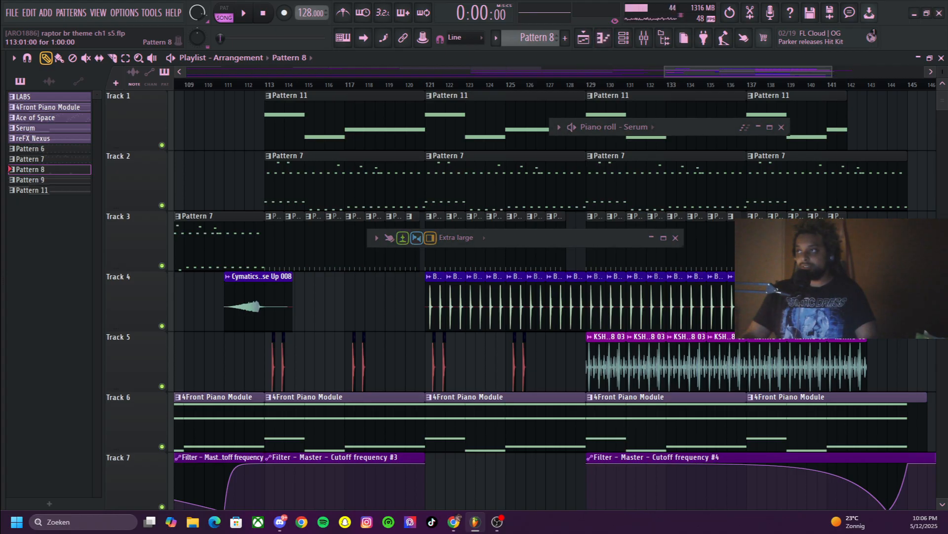
pyautogui.scroll(-3, 494, 297)
pyautogui.press('F6')
pyautogui.scroll(2, 497, 277)
pyautogui.scroll(-6, 222, 277)
pyautogui.scroll(5, 223, 277)
pyautogui.click(224, 13)
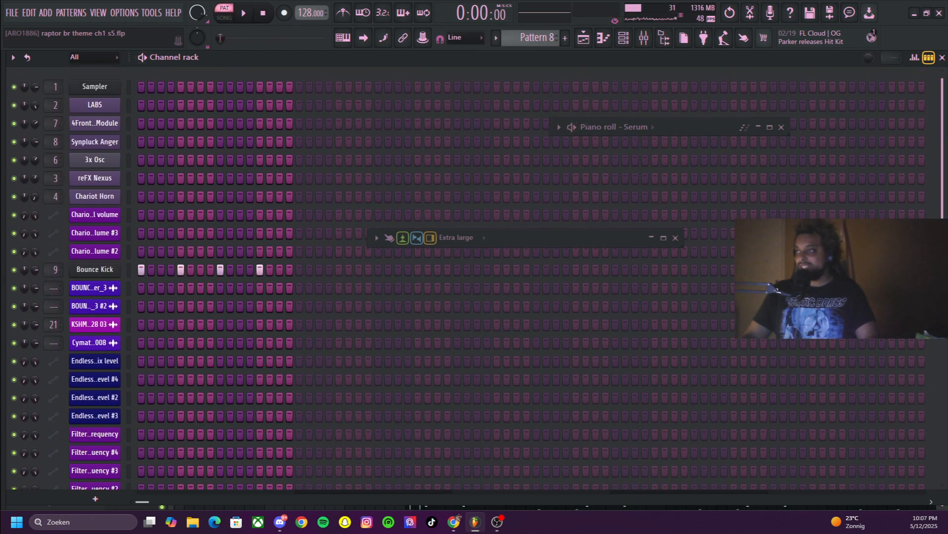
# Check the playlist tracks, return to the channel rack and open the Bounce Kick channel's sample settings
pyautogui.click(583, 38)
pyautogui.scroll(-3, 405, 262)
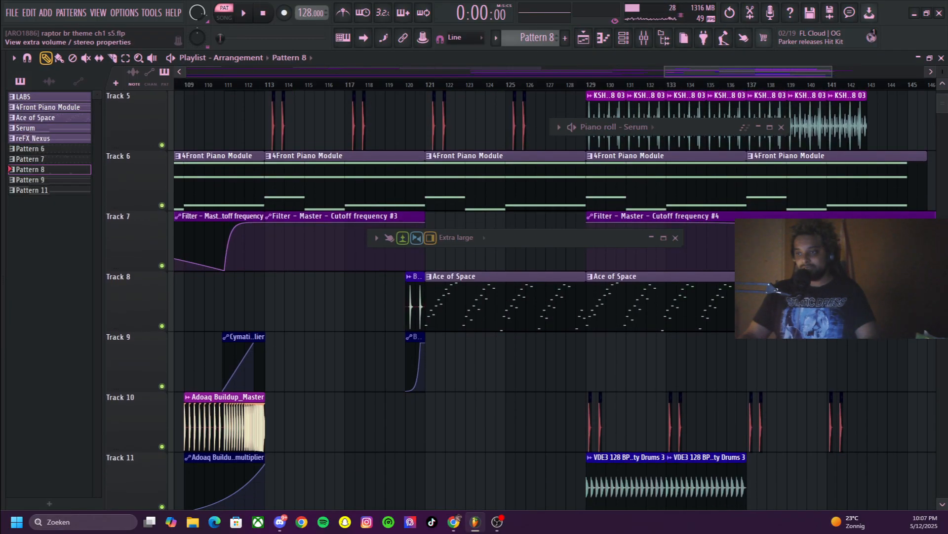
pyautogui.scroll(4, 349, 297)
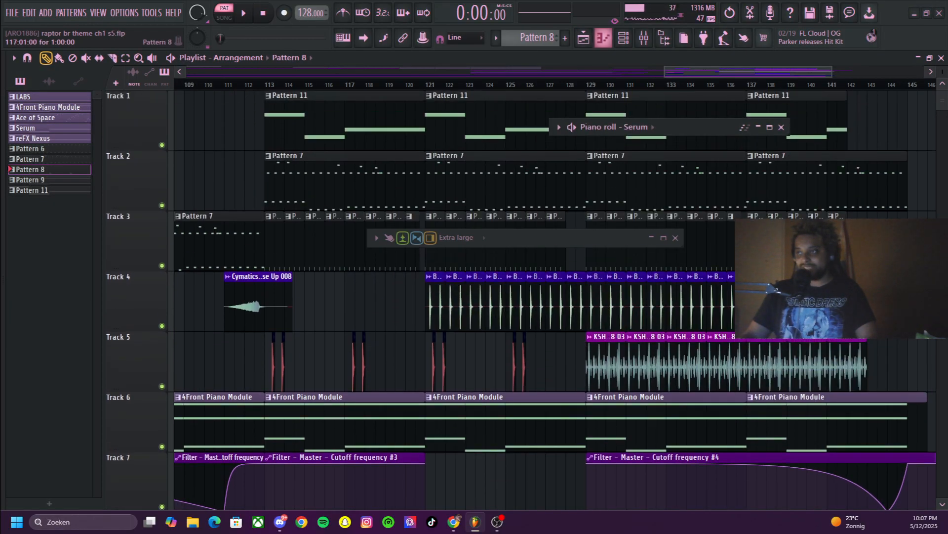
pyautogui.click(623, 37)
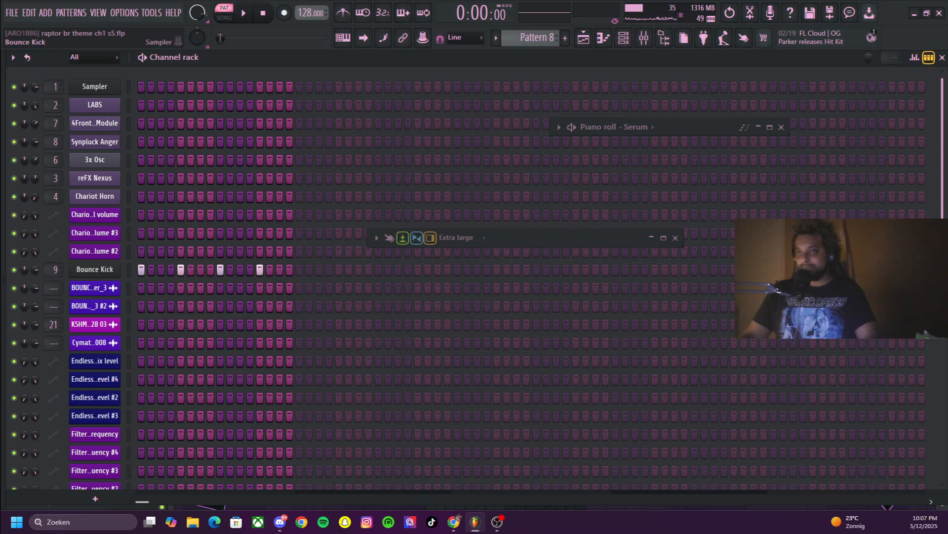
pyautogui.click(94, 270)
pyautogui.click(57, 157)
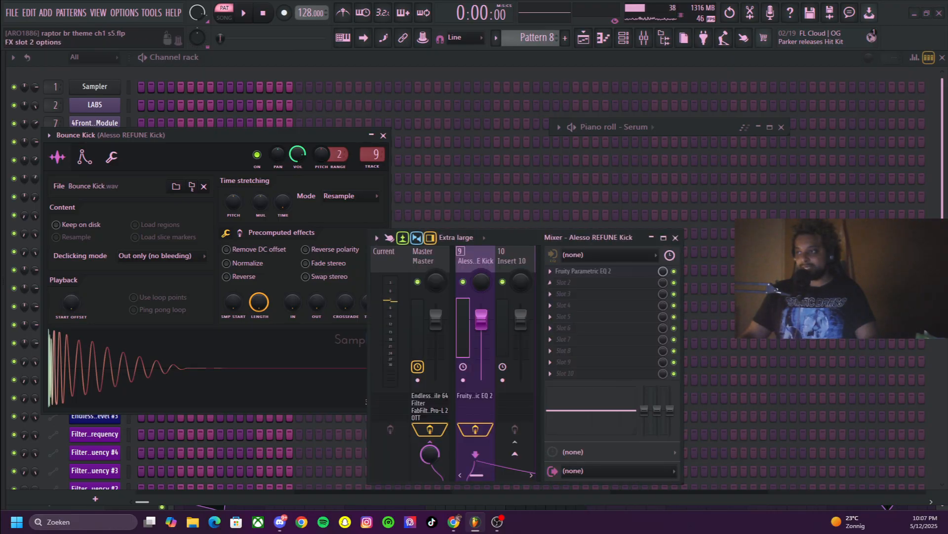
# Open Fruity Parametric EQ 2 on the Alesso REFUNE Kick mixer track, move the mixer aside and play Pattern 8 through it
pyautogui.click(583, 271)
pyautogui.moveTo(513, 237); pyautogui.dragTo(668, 182)
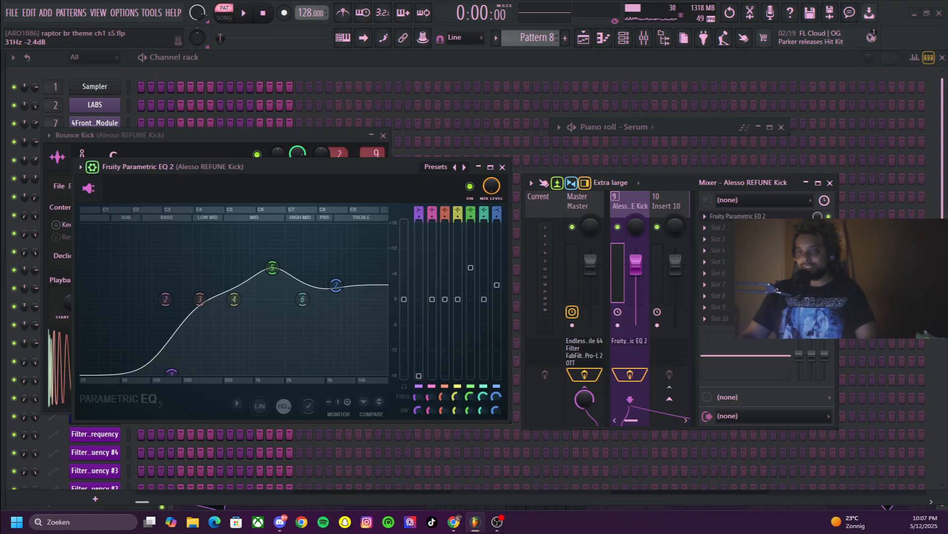
pyautogui.scroll(1, 96, 330)
pyautogui.press('space')
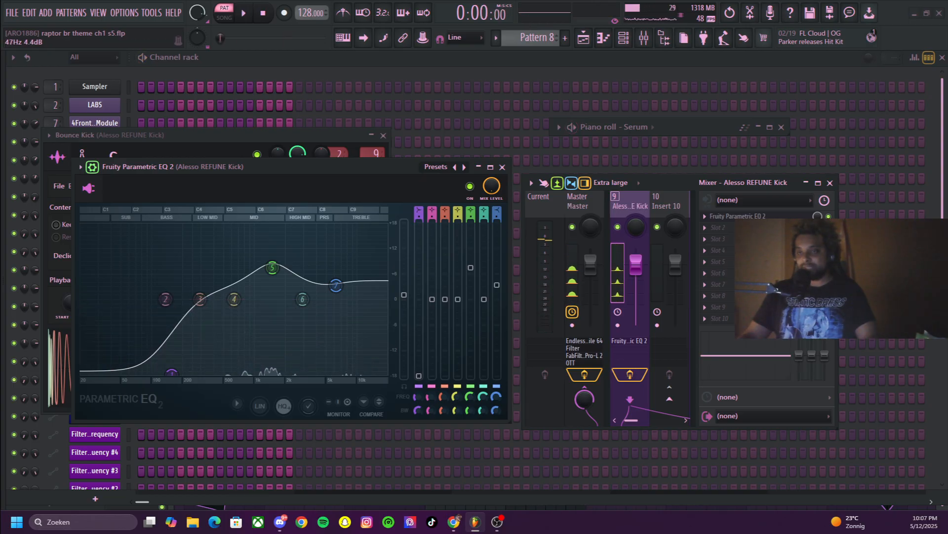
pyautogui.press('space')
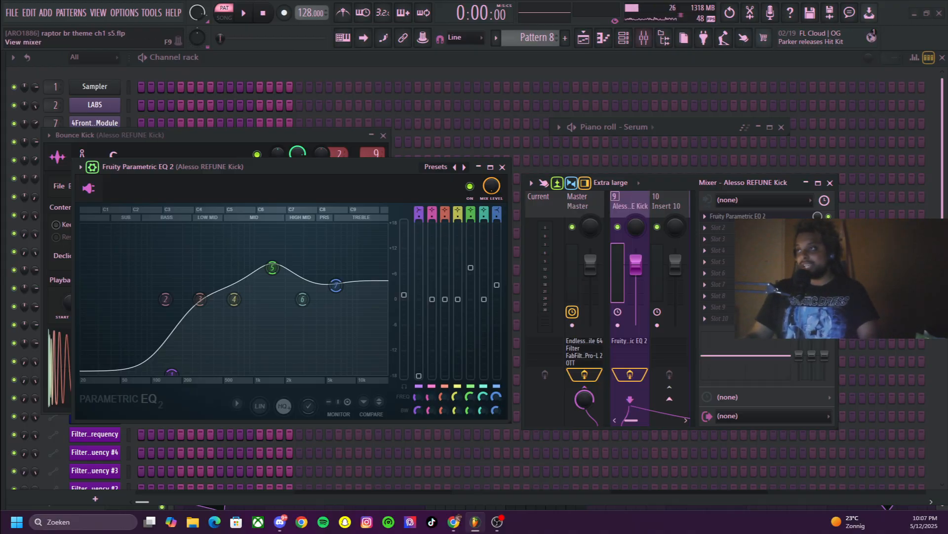
# Return to the playlist, select Pattern 7 from Track 2 and play it in pattern mode
pyautogui.click(583, 38)
pyautogui.click(316, 180)
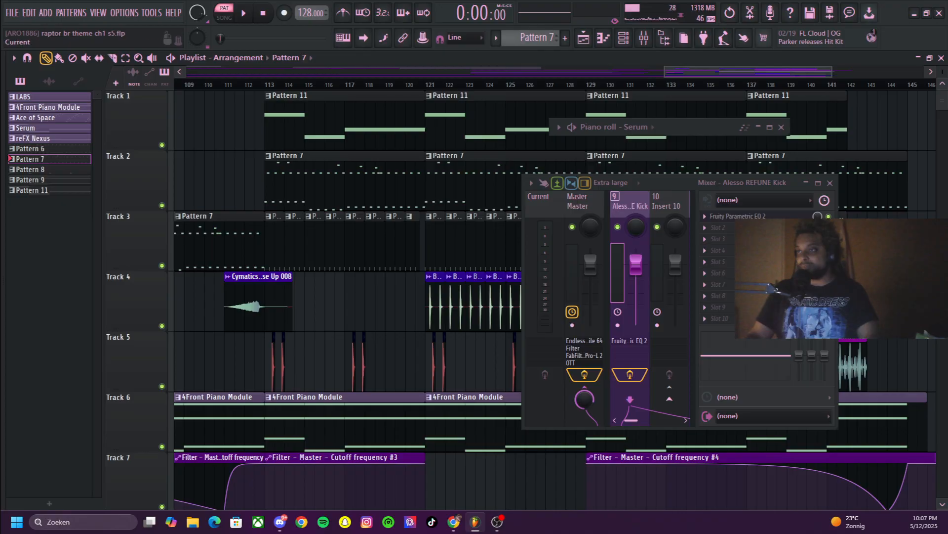
pyautogui.click(244, 13)
pyautogui.click(262, 12)
pyautogui.click(224, 13)
pyautogui.click(244, 13)
pyautogui.click(223, 13)
pyautogui.click(244, 13)
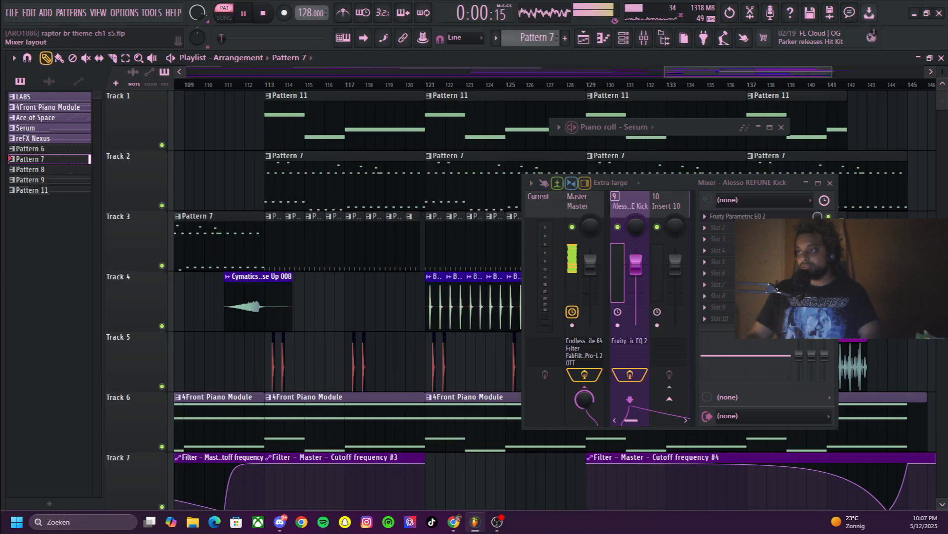
# Move and widen the mixer, browse its inserts while Pattern 7 plays, and stop playback
pyautogui.moveTo(660, 182); pyautogui.dragTo(554, 174)
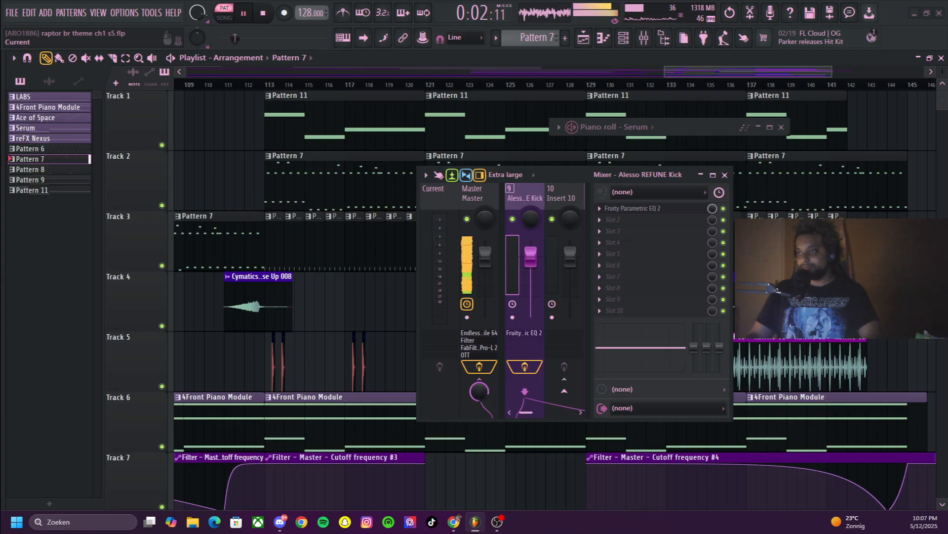
pyautogui.moveTo(417, 295); pyautogui.dragTo(99, 295)
pyautogui.scroll(8, 390, 292)
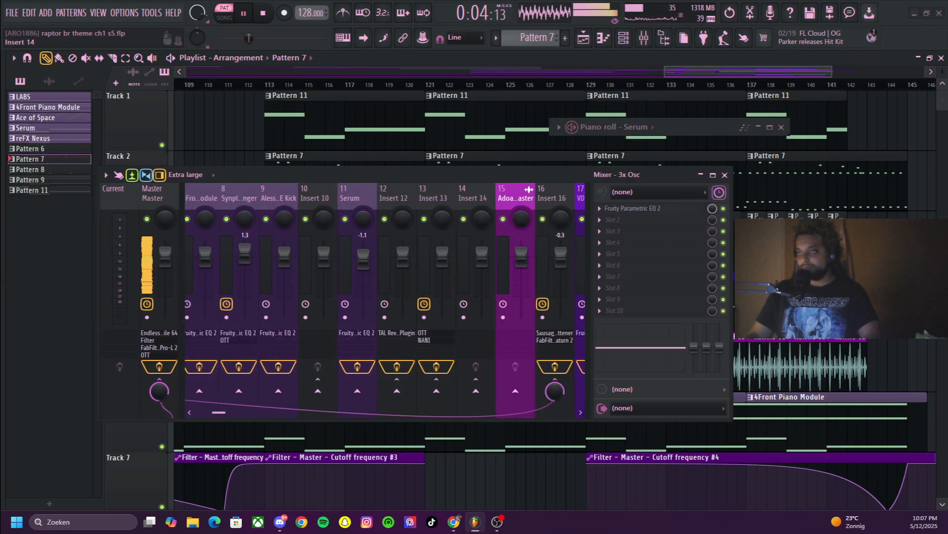
pyautogui.scroll(-3, 366, 292)
pyautogui.press('space')
pyautogui.scroll(2, 363, 291)
pyautogui.moveTo(203, 412)
pyautogui.mouseDown()
pyautogui.moveTo(275, 412)
pyautogui.moveTo(201, 412)
pyautogui.mouseUp()
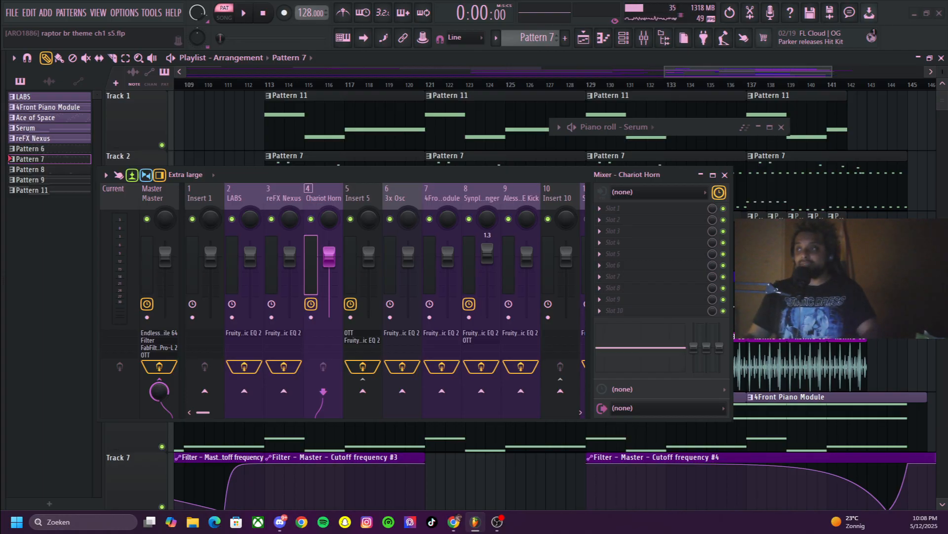
# Collapse the mixer, switch to song mode, play the arrangement from bar 113 and stop it
pyautogui.click(701, 174)
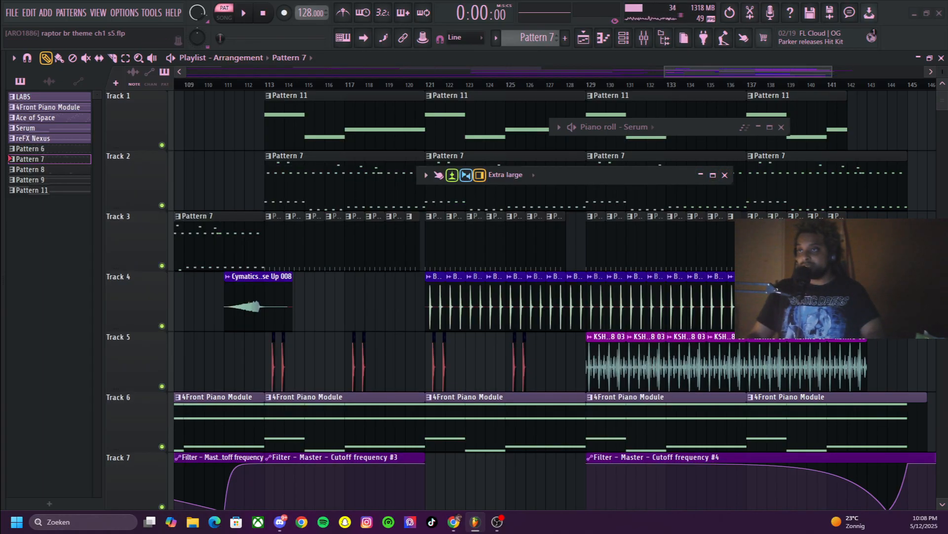
pyautogui.press('l')
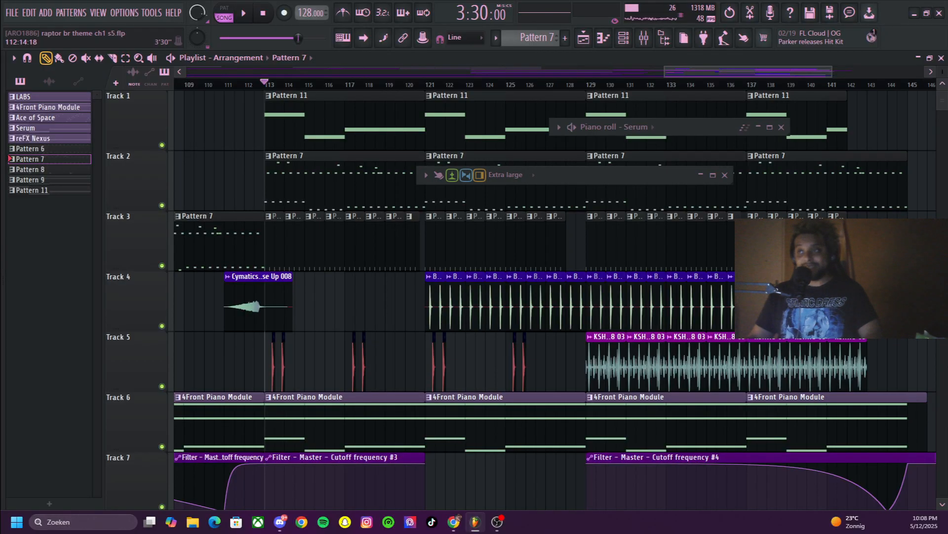
pyautogui.press('space')
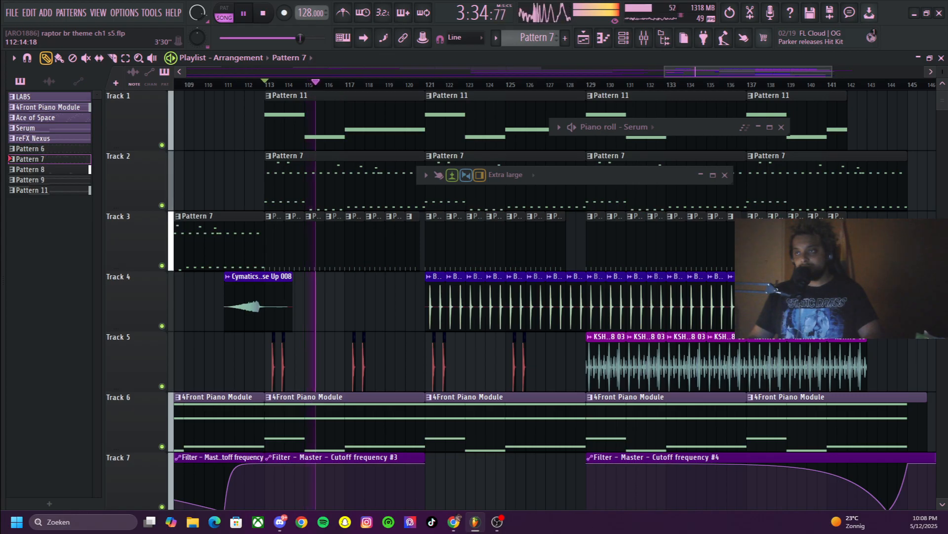
pyautogui.press('space')
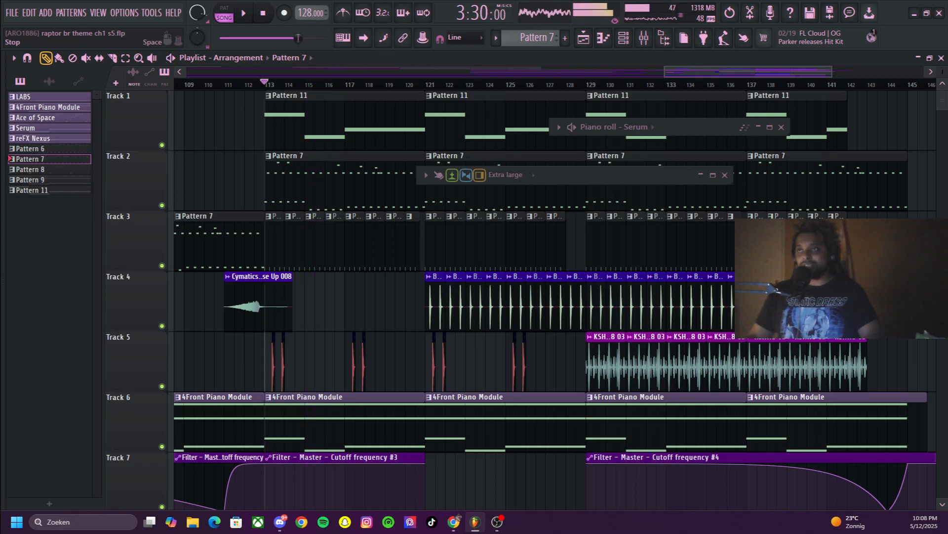
pyautogui.click(263, 13)
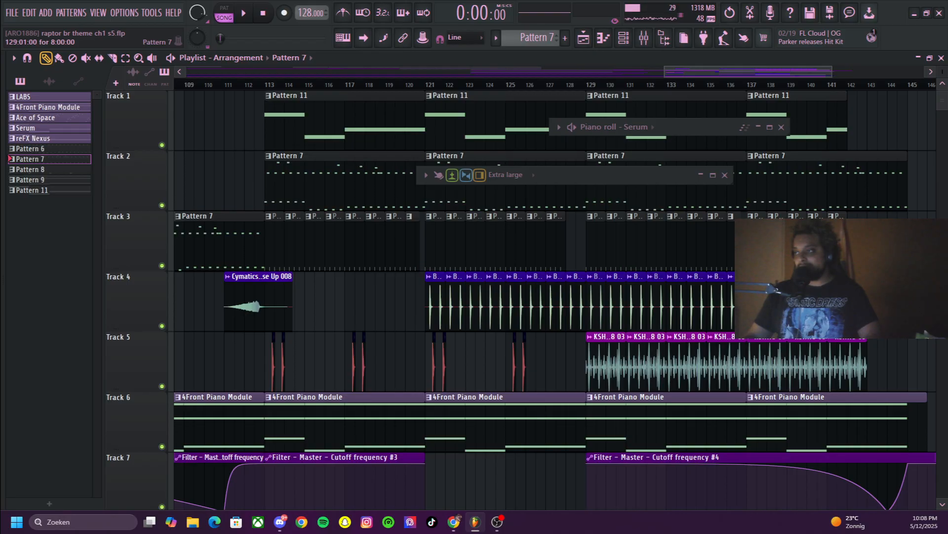
# Expand the mixer, set the playhead just before bar 113, solo Track 3, play it and stop
pyautogui.click(701, 174)
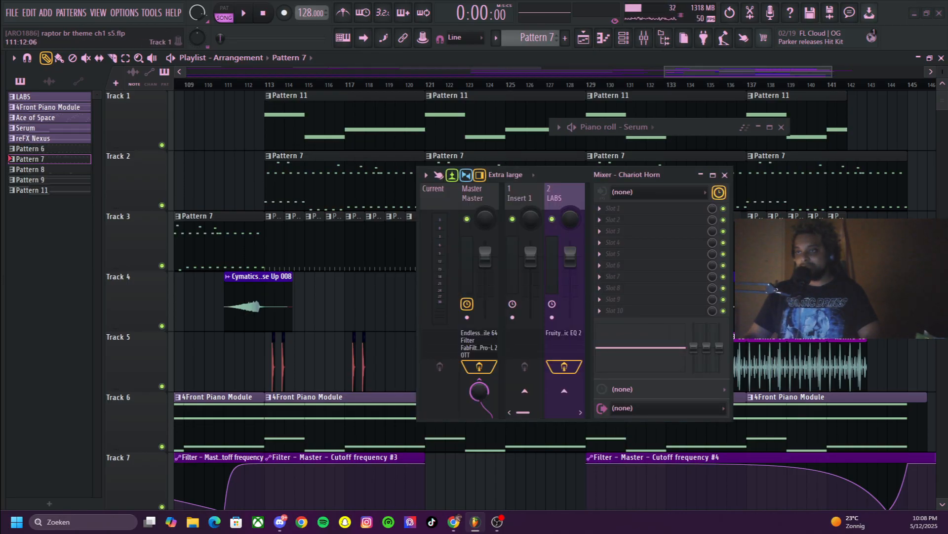
pyautogui.click(254, 84)
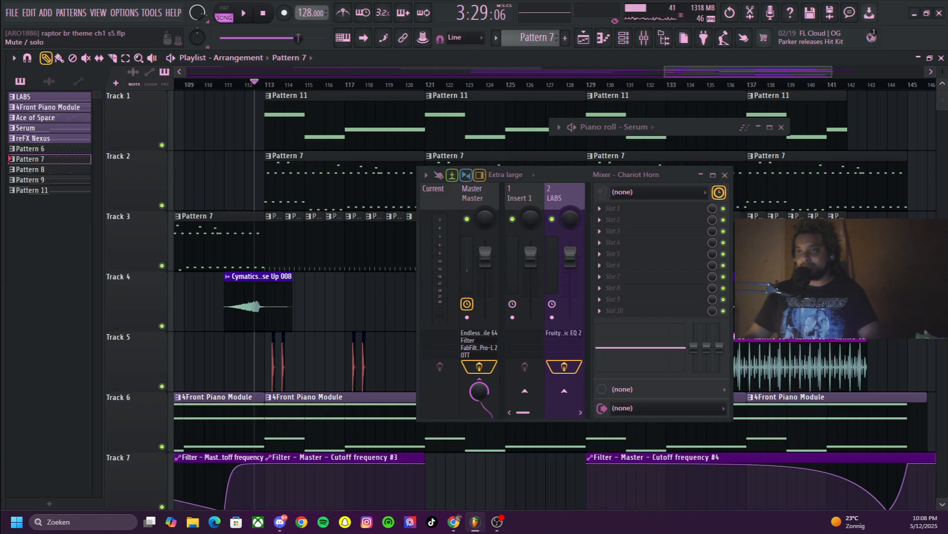
pyautogui.rightClick(162, 265)
pyautogui.press('space')
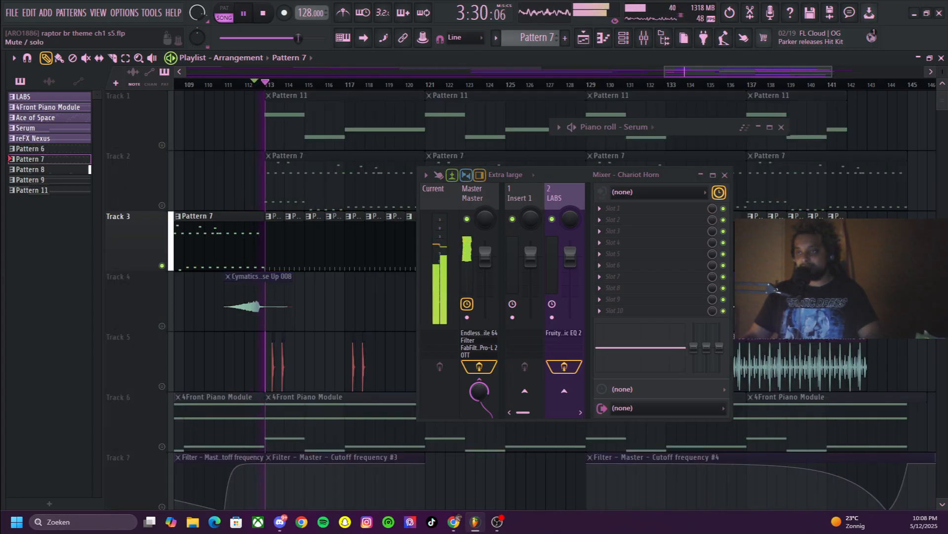
pyautogui.scroll(-2, 162, 265)
pyautogui.scroll(-4, 162, 265)
pyautogui.press('space')
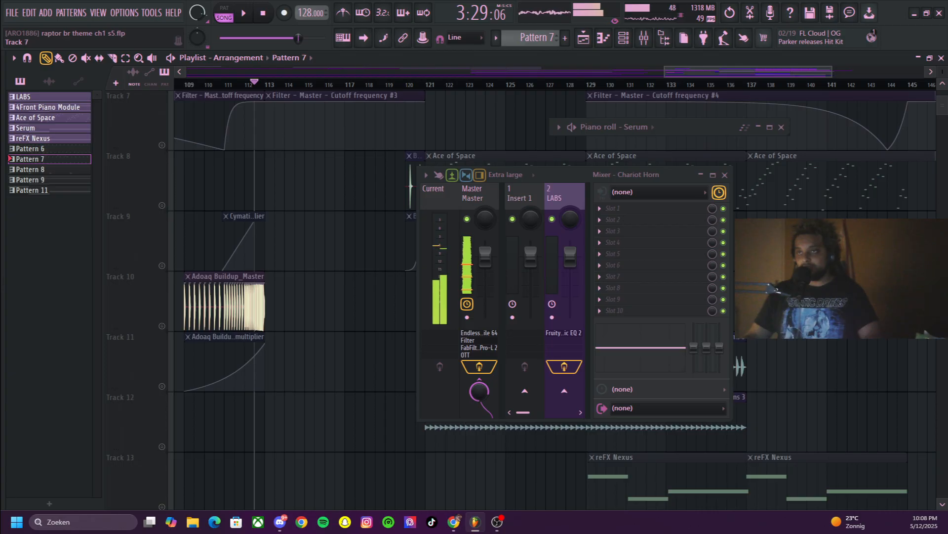
# Enable Track 14's Endless Smile 64 mix level automation alongside soloed Track 3 and play the section
pyautogui.scroll(-5, 162, 265)
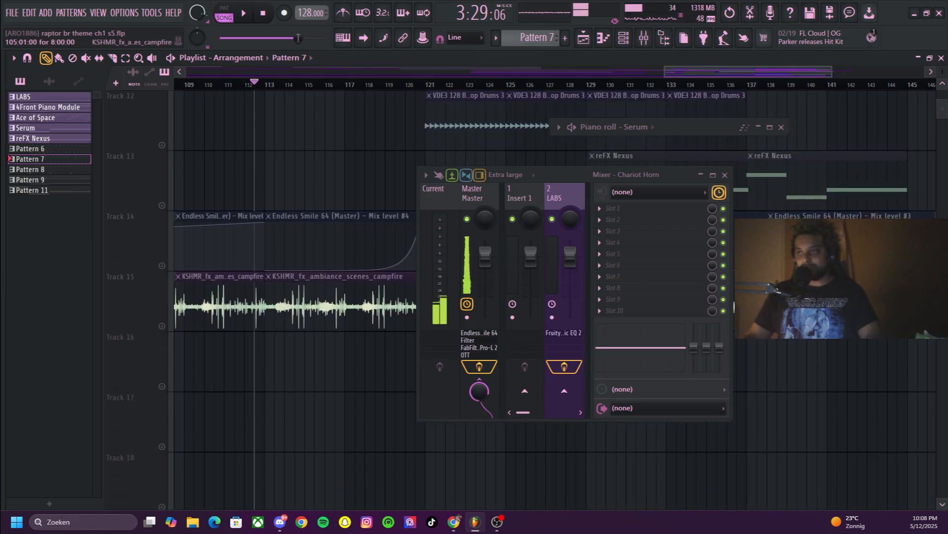
pyautogui.rightClick(162, 265)
pyautogui.press('space')
pyautogui.scroll(2, 162, 265)
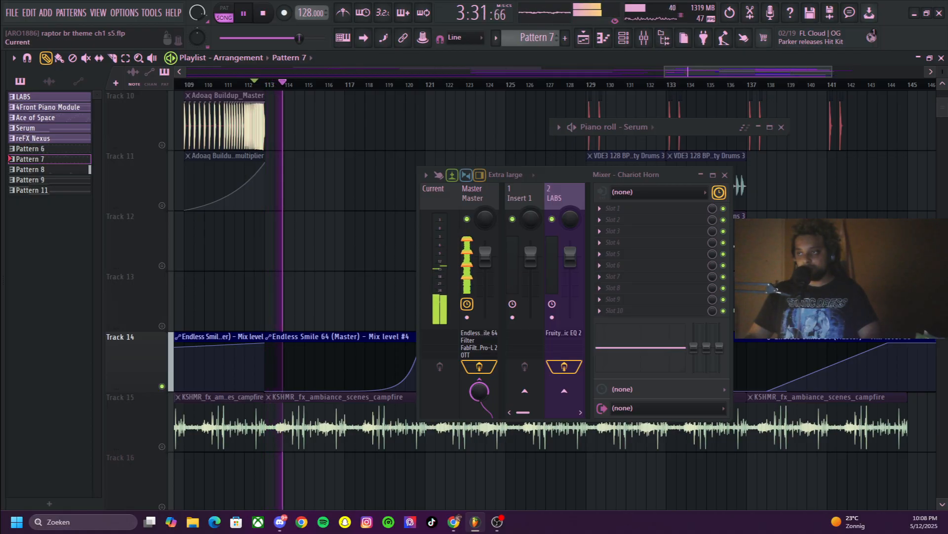
# Widen the mixer, select the Alesso REFUNE Kick track, open its Fruity Parametric EQ 2 and stop playback
pyautogui.moveTo(418, 257); pyautogui.dragTo(102, 257)
pyautogui.click(524, 198)
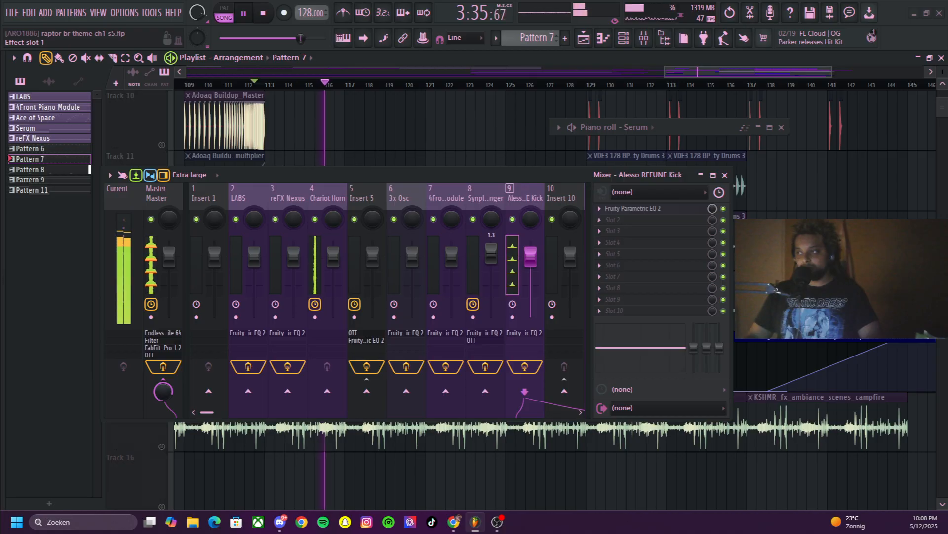
pyautogui.click(633, 209)
pyautogui.moveTo(558, 175); pyautogui.dragTo(287, 186)
pyautogui.press('space')
# Move the equalizer and mixer windows aside and collapse the mixer to uncover the first playlist tracks
pyautogui.moveTo(384, 167); pyautogui.dragTo(334, 341)
pyautogui.moveTo(296, 187); pyautogui.dragTo(684, 47)
pyautogui.moveTo(296, 341); pyautogui.dragTo(294, 451)
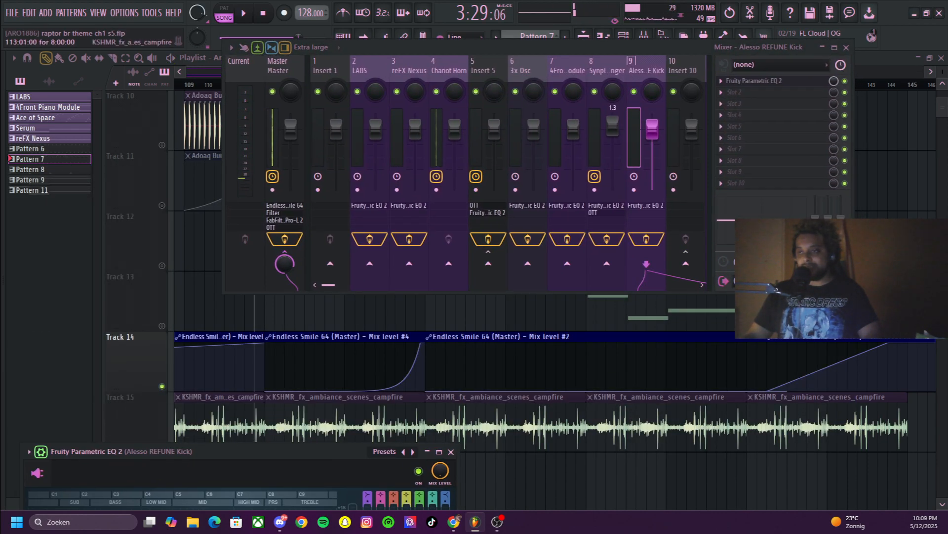
pyautogui.scroll(9, 396, 371)
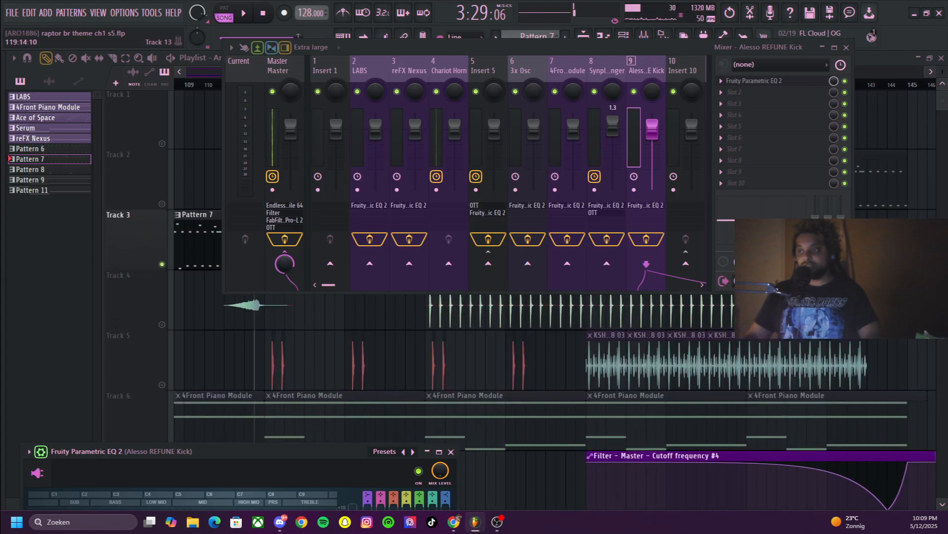
pyautogui.click(822, 48)
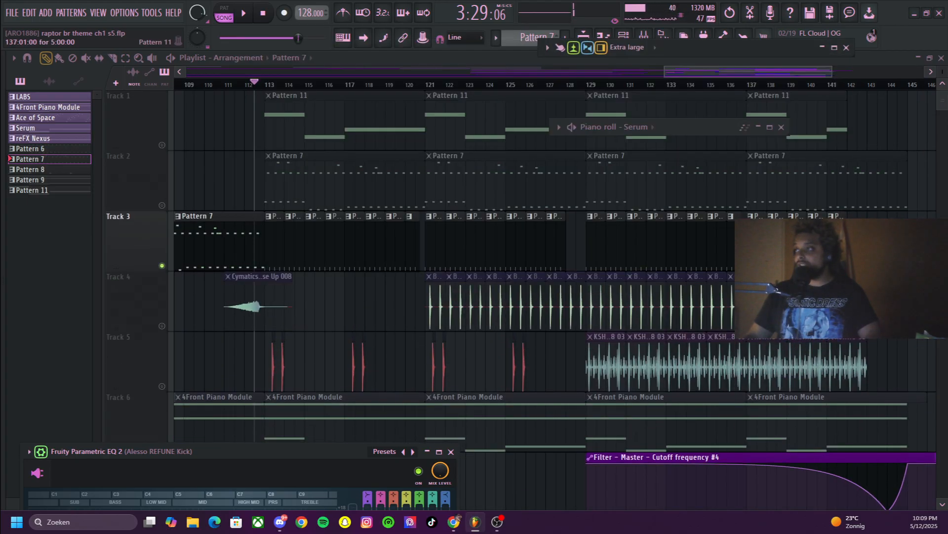
# Select Pattern 11 from Track 1, move the collapsed mixer clear of the toolbar and open the channel rack
pyautogui.click(459, 119)
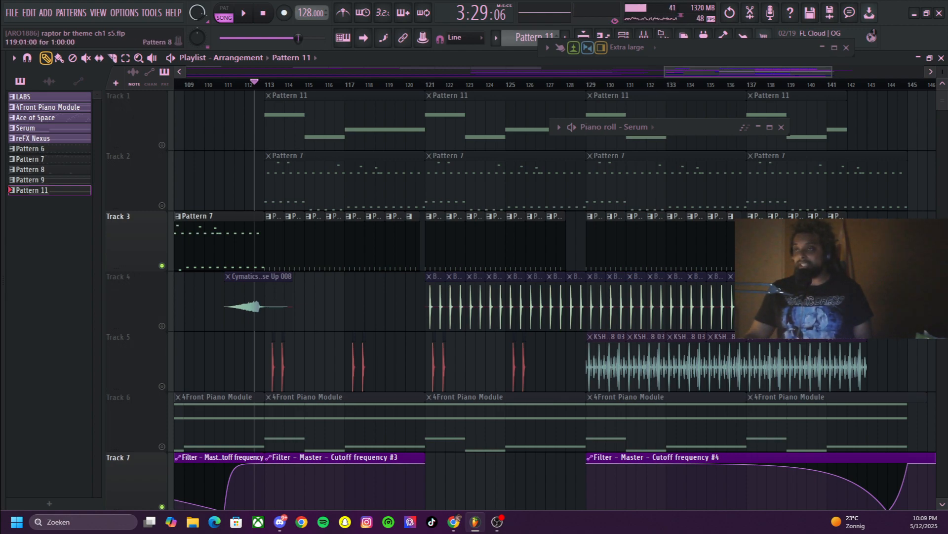
pyautogui.moveTo(691, 47); pyautogui.dragTo(668, 133)
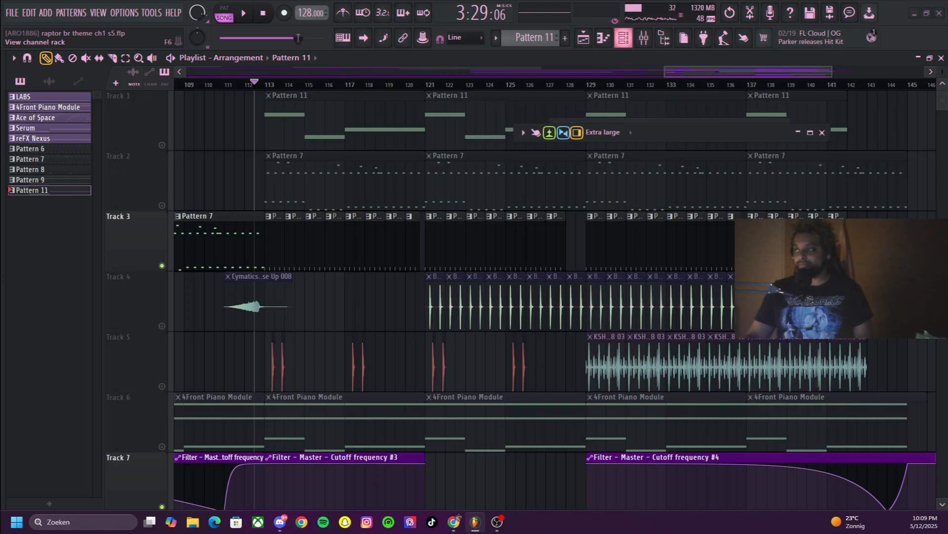
pyautogui.click(623, 38)
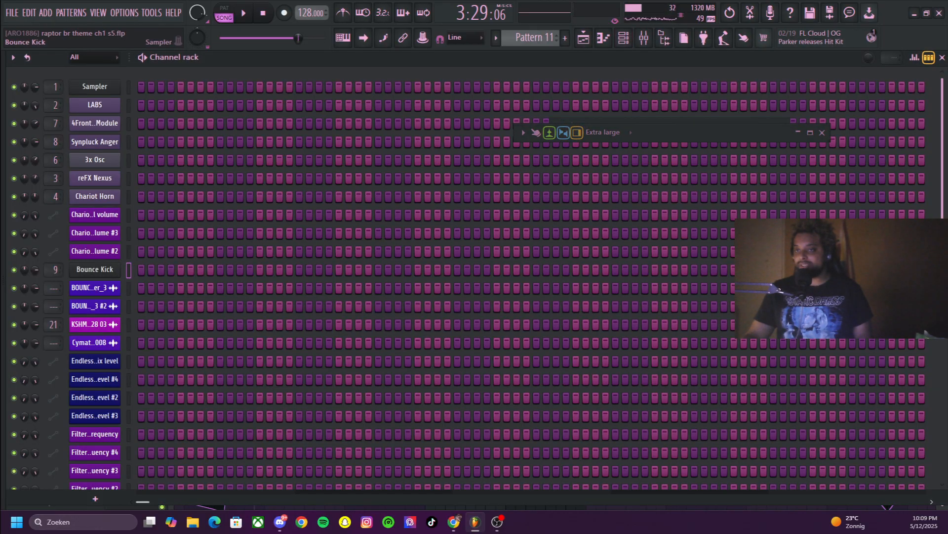
# Open the Bounce Kick sampler channel, then expand the collapsed mixer and widen it to show more insert tracks
pyautogui.click(94, 269)
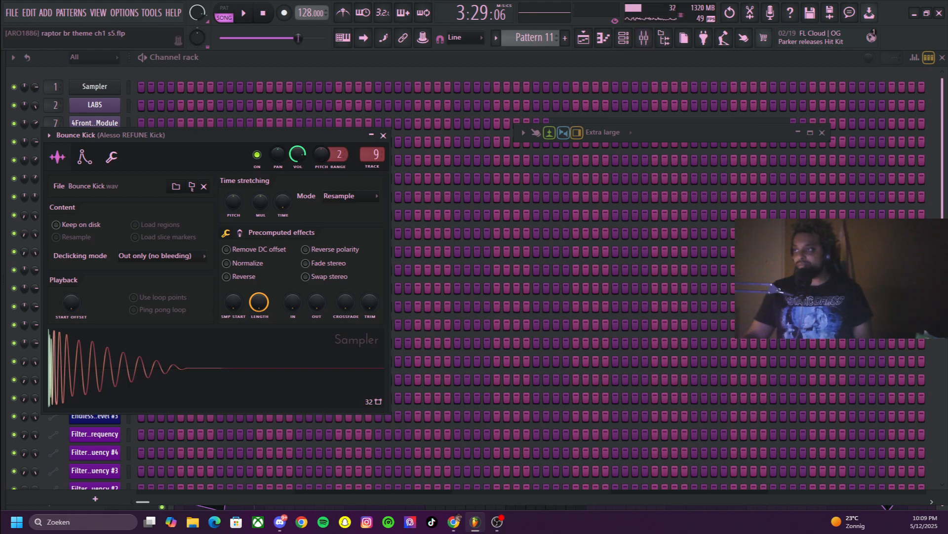
pyautogui.click(798, 132)
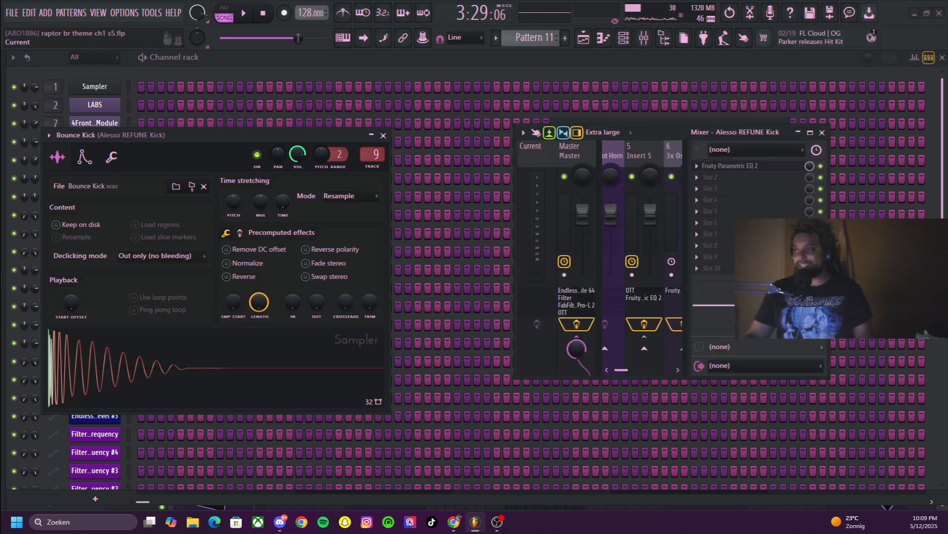
pyautogui.moveTo(514, 251); pyautogui.dragTo(197, 251)
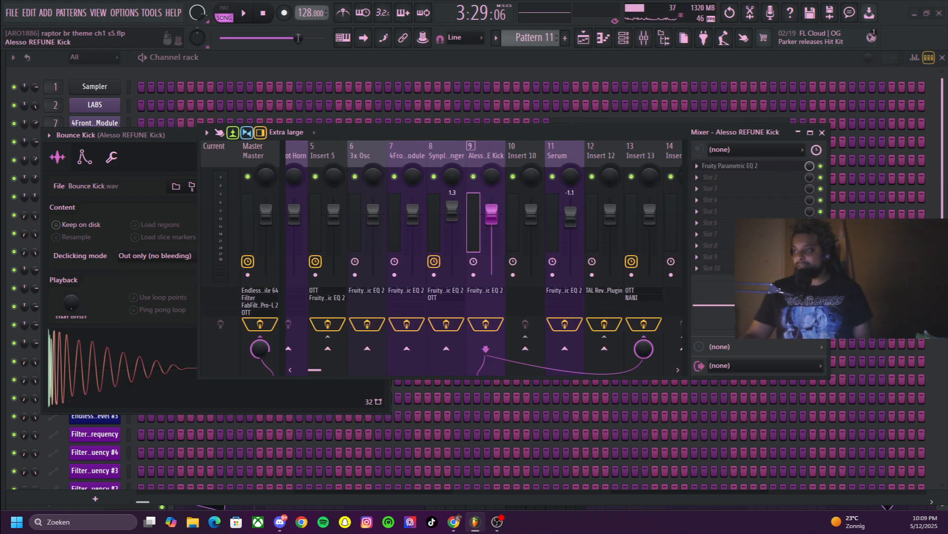
# Select Insert 13, open its OTT compressor with the mixer moved aside, and set the low band value to 23.9
pyautogui.click(641, 156)
pyautogui.click(716, 166)
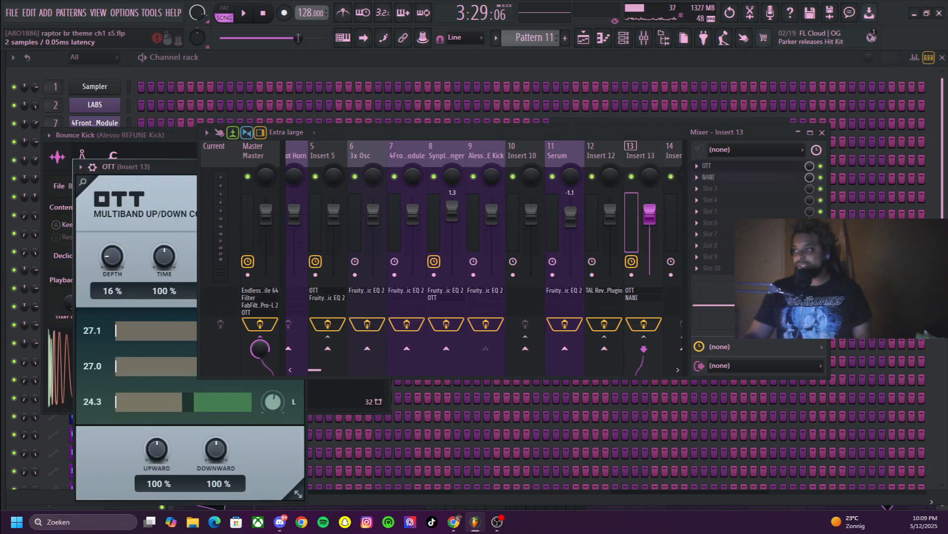
pyautogui.moveTo(553, 132); pyautogui.dragTo(671, 117)
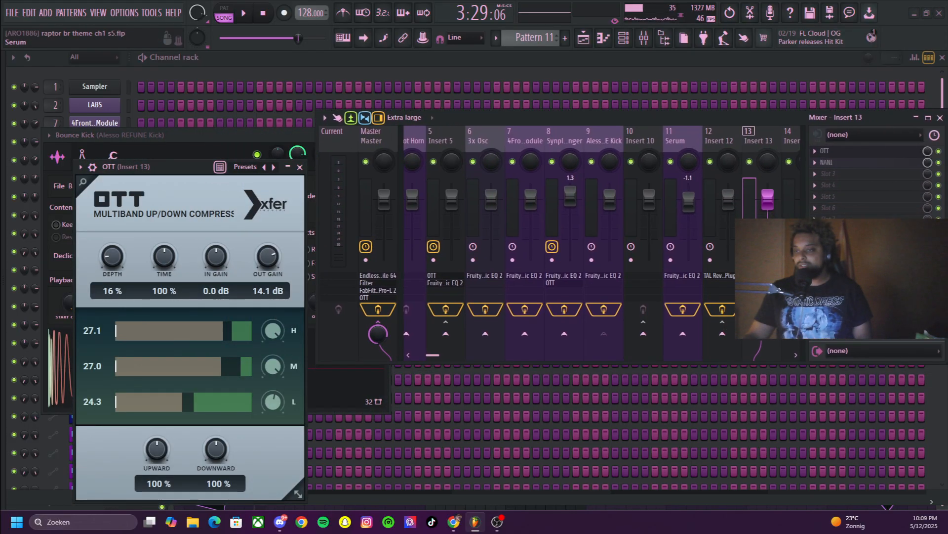
pyautogui.moveTo(188, 402); pyautogui.dragTo(182, 402)
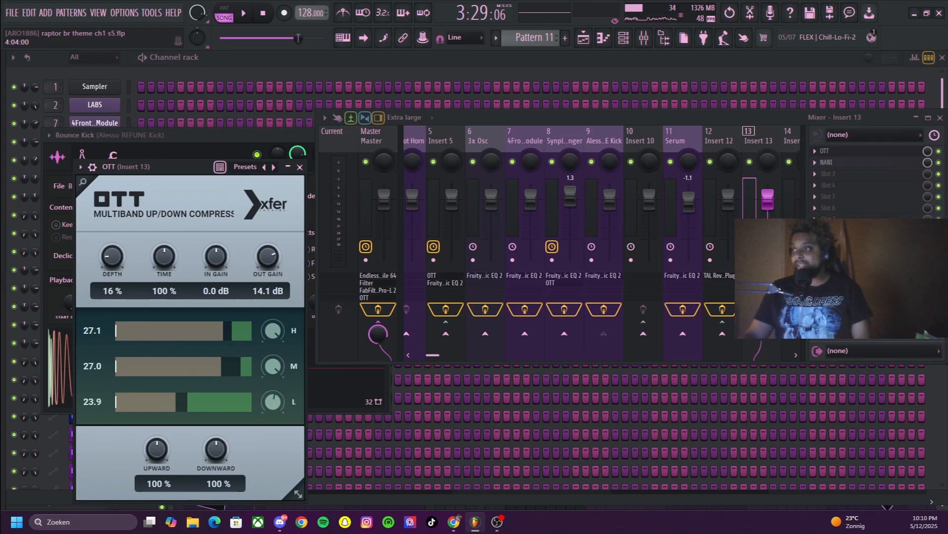
# Open the NANI effect on Insert 13 and move the mixer clear of the plugin window
pyautogui.moveTo(432, 355); pyautogui.dragTo(450, 355)
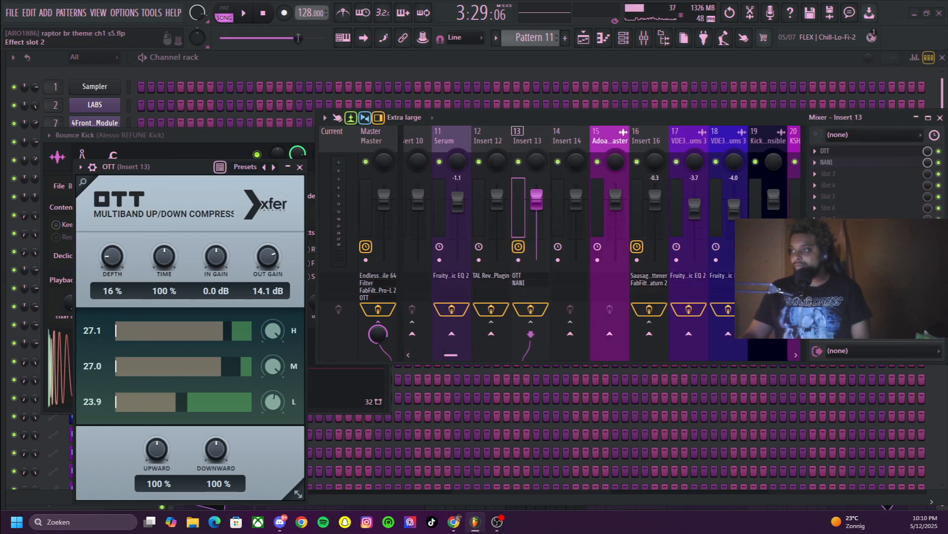
pyautogui.click(828, 162)
pyautogui.moveTo(764, 118); pyautogui.dragTo(893, 72)
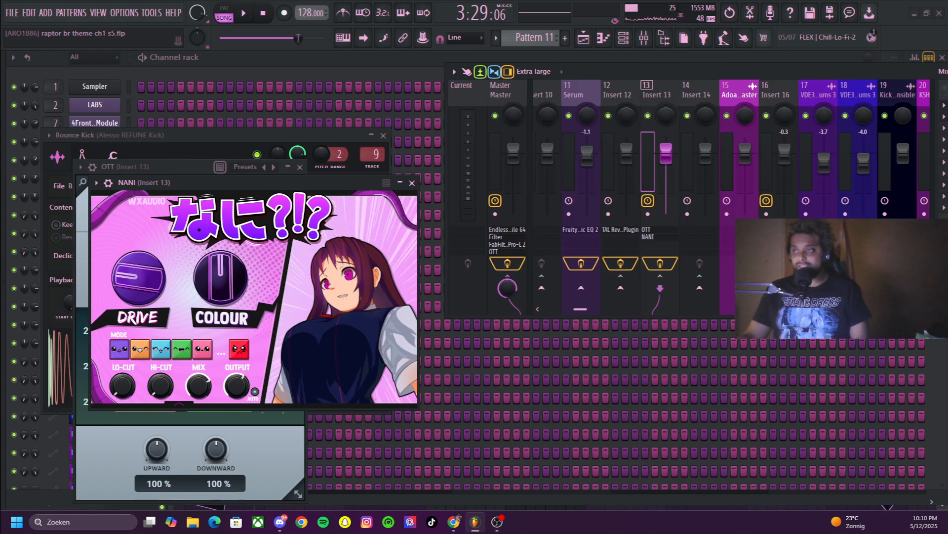
pyautogui.moveTo(407, 198)
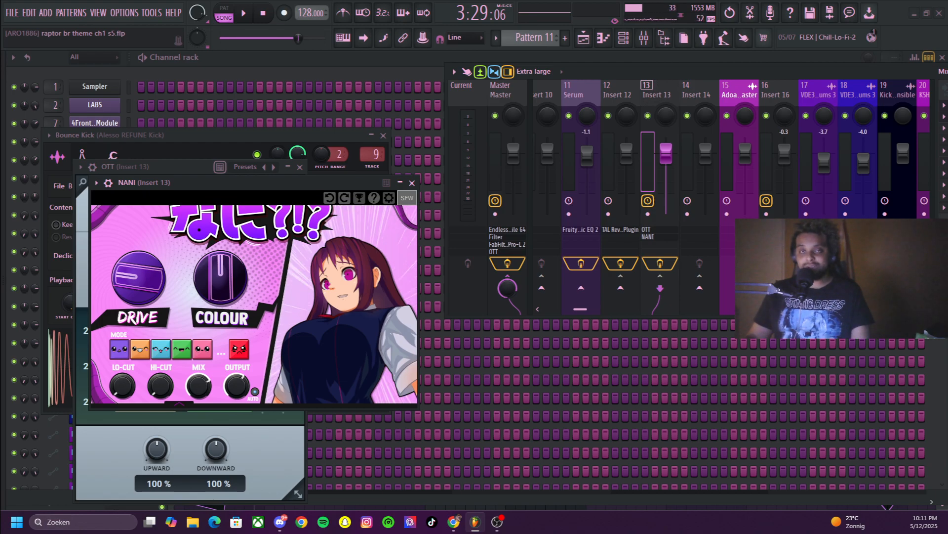
# Disable OTT and NANI on Insert 13 and switch playback to pattern mode for a brief test play
pyautogui.moveTo(771, 71); pyautogui.dragTo(550, 177)
pyautogui.click(849, 211)
pyautogui.click(848, 222)
pyautogui.press('l')
pyautogui.press('space')
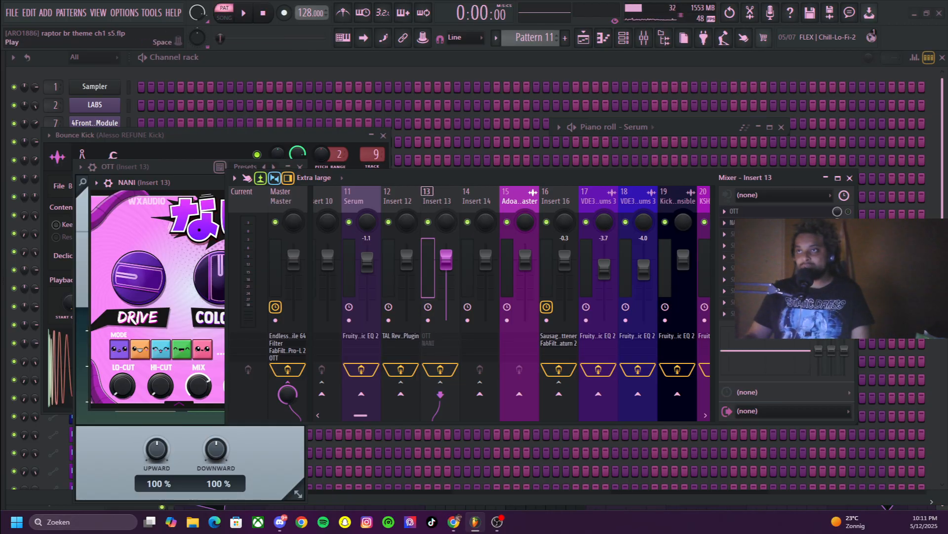
pyautogui.press('space')
# Bring up the playlist, select Pattern 8 from Track 3 and audition it with Insert 13's effects bypassed
pyautogui.press('F5')
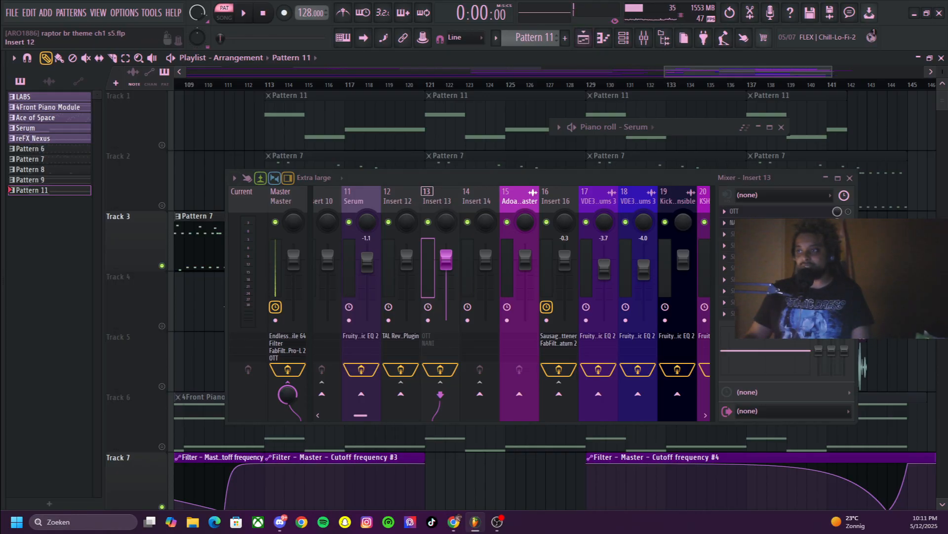
pyautogui.moveTo(402, 178); pyautogui.dragTo(376, 268)
pyautogui.click(315, 237)
pyautogui.press('space')
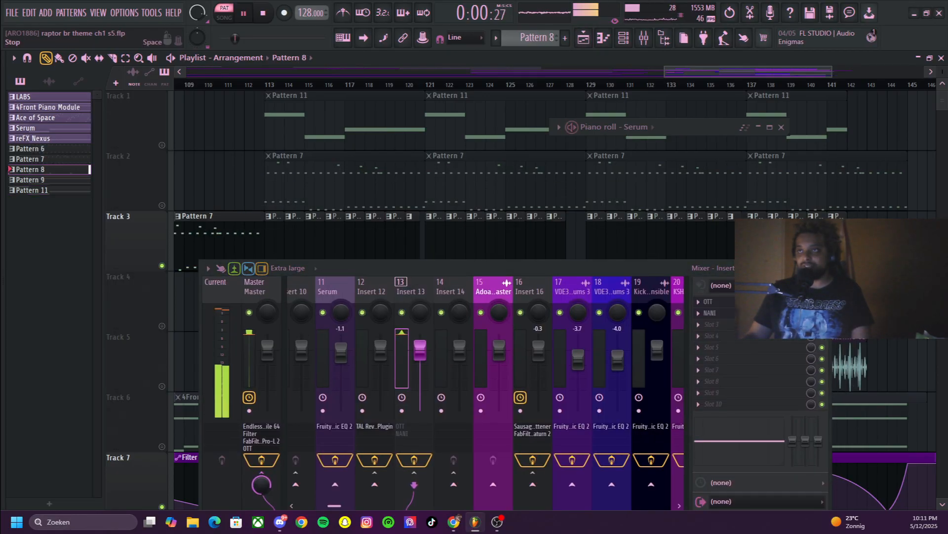
pyautogui.press('space')
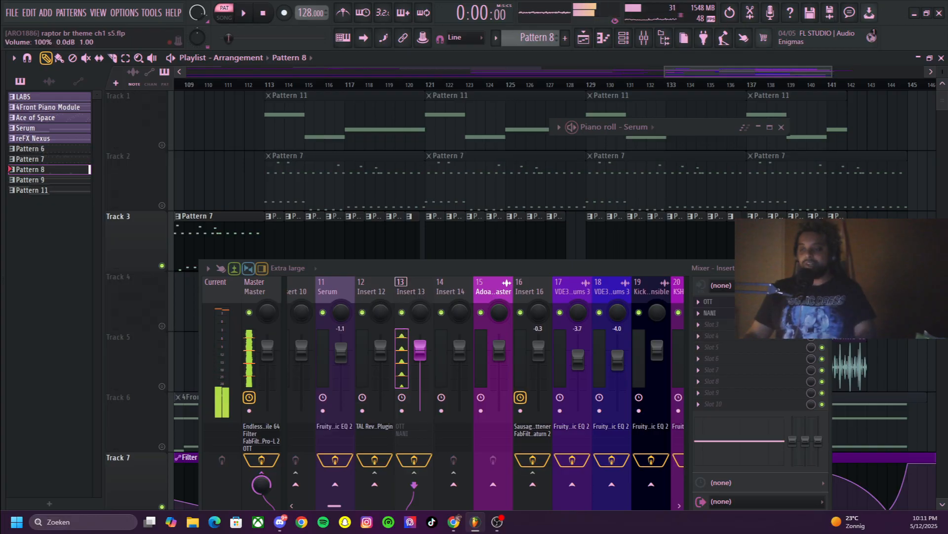
# Disable Endless Smile 64 on the Master track, play Pattern 8 and show the channel rack
pyautogui.click(267, 349)
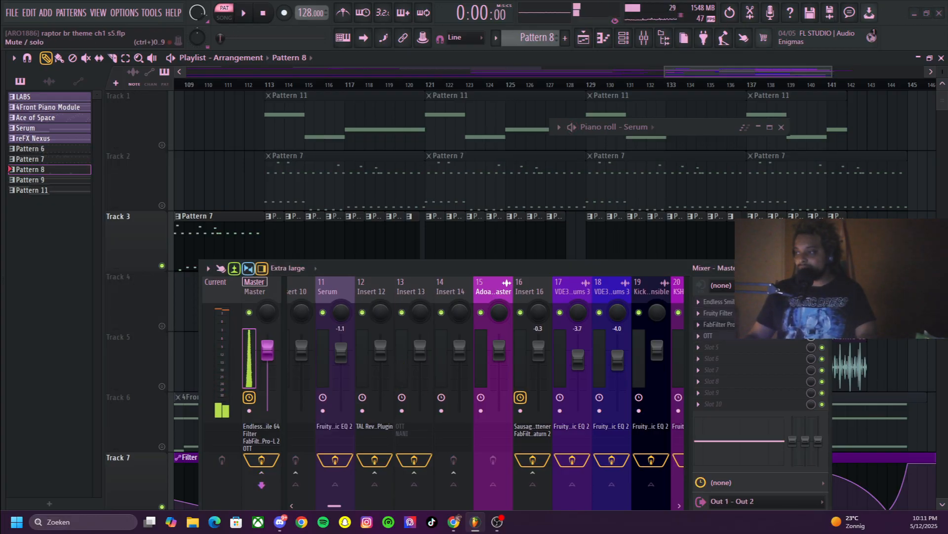
pyautogui.press('space')
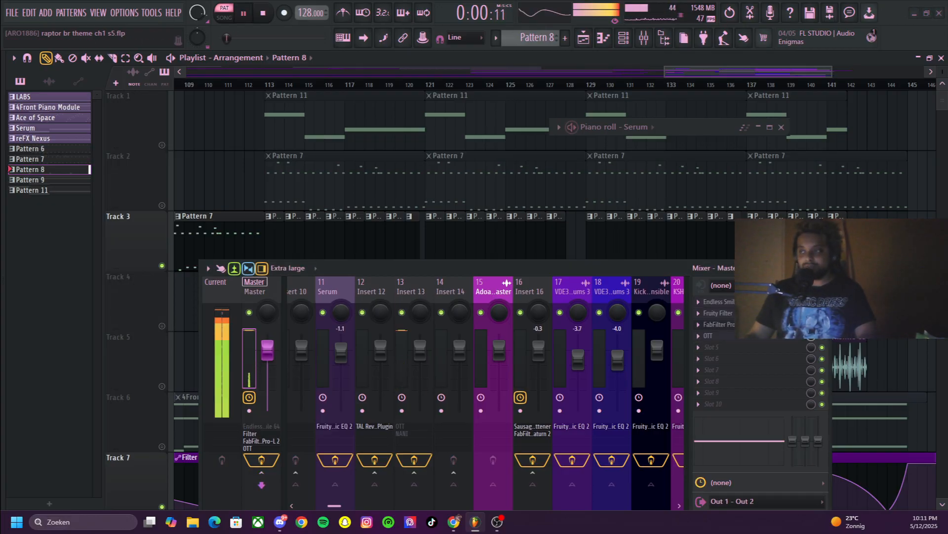
pyautogui.scroll(-1, 657, 236)
pyautogui.click(624, 38)
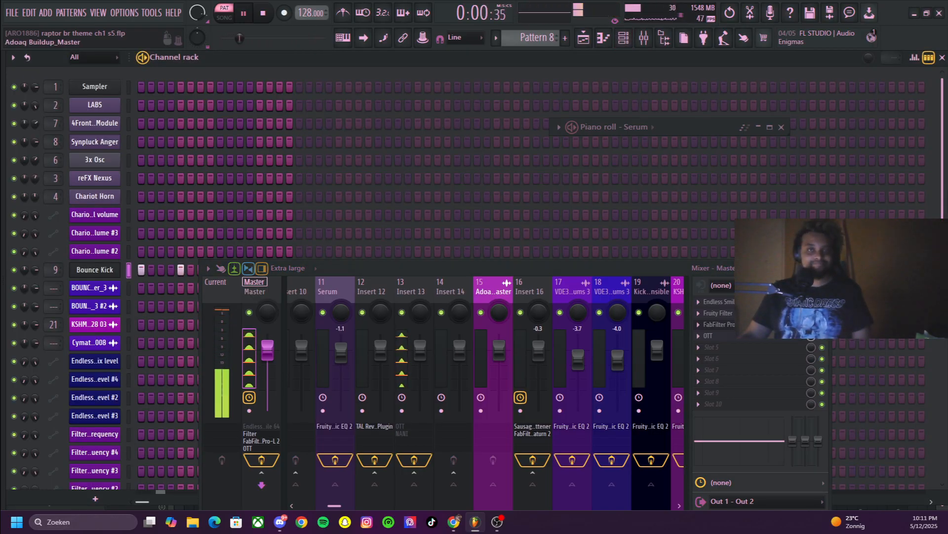
# Select Insert 13, re-enable its OTT and NANI effects while Pattern 8 plays, and stop playback
pyautogui.click(412, 291)
pyautogui.moveTo(420, 268); pyautogui.dragTo(331, 115)
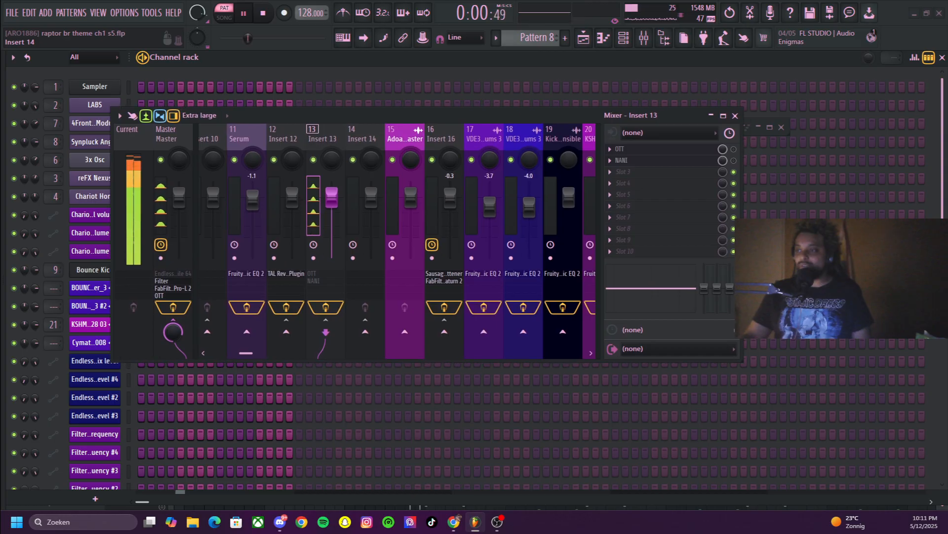
pyautogui.hscroll(-5, 356, 237)
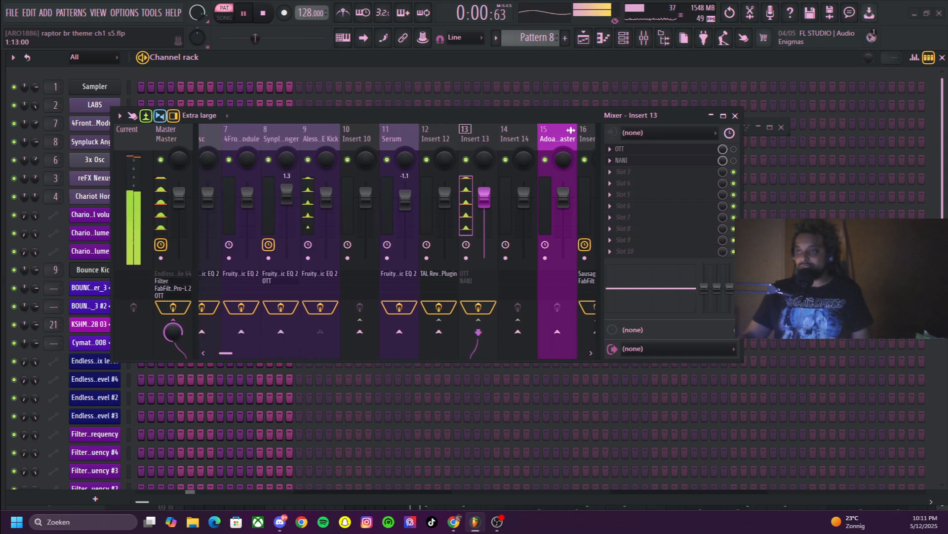
pyautogui.click(734, 149)
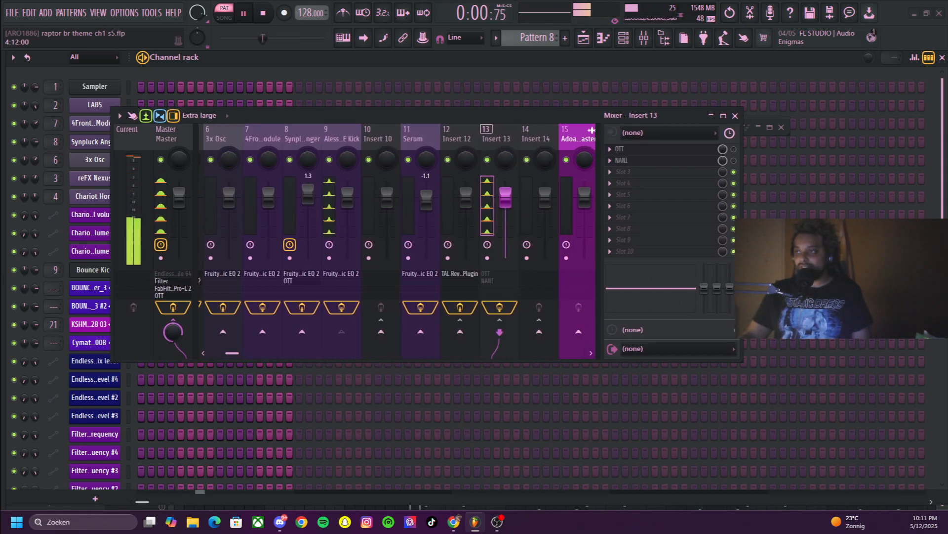
pyautogui.click(734, 160)
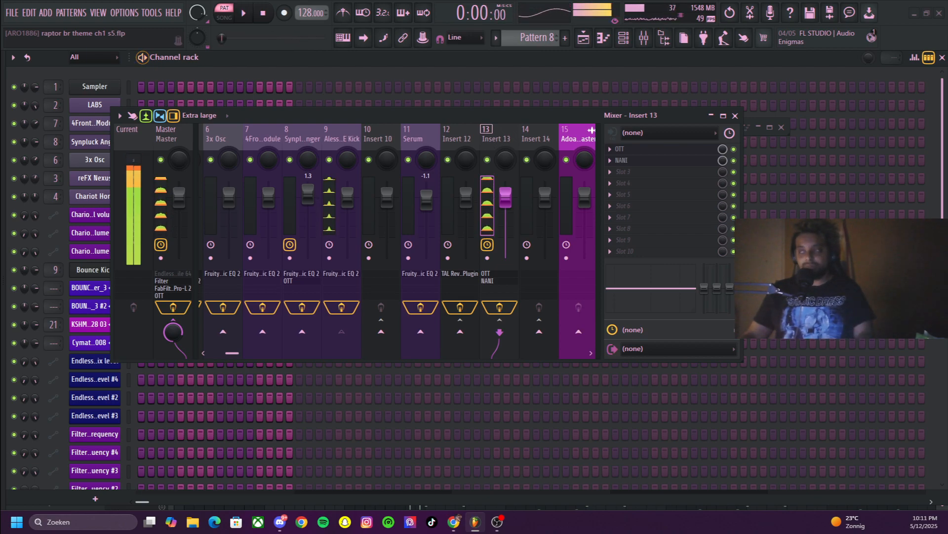
pyautogui.press('space')
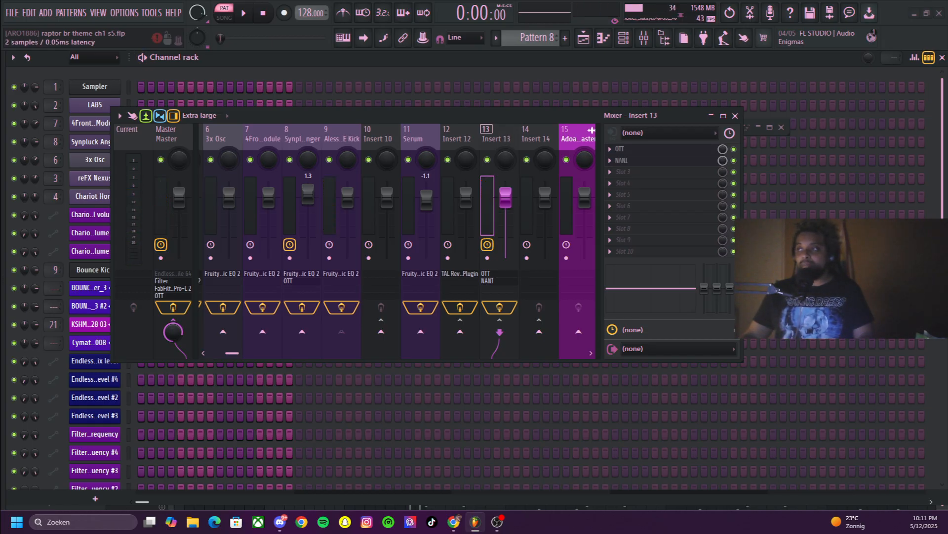
# Reopen OTT on Insert 13 and reposition the mixer to inspect the compressor settings
pyautogui.click(635, 150)
pyautogui.moveTo(462, 116); pyautogui.dragTo(596, 120)
pyautogui.moveTo(476, 120); pyautogui.dragTo(588, 150)
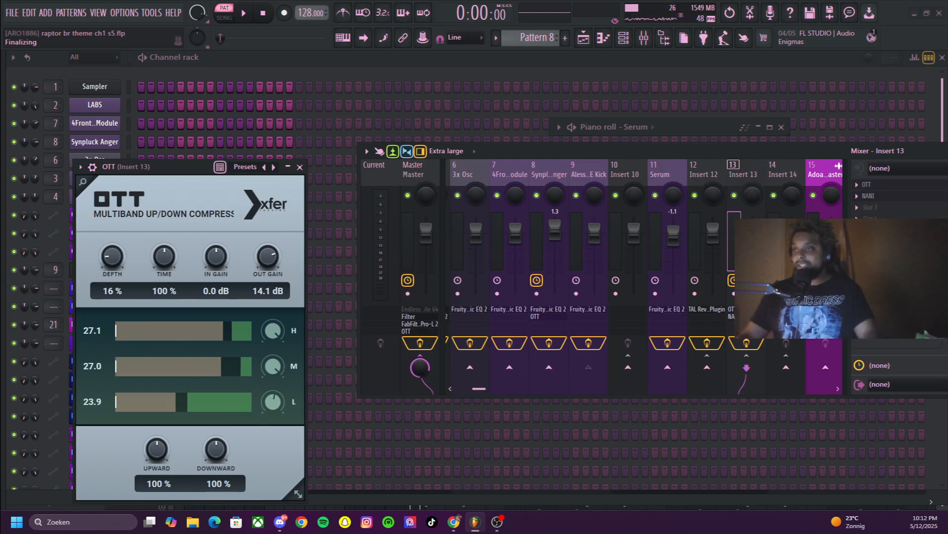
pyautogui.moveTo(642, 151); pyautogui.dragTo(458, 165)
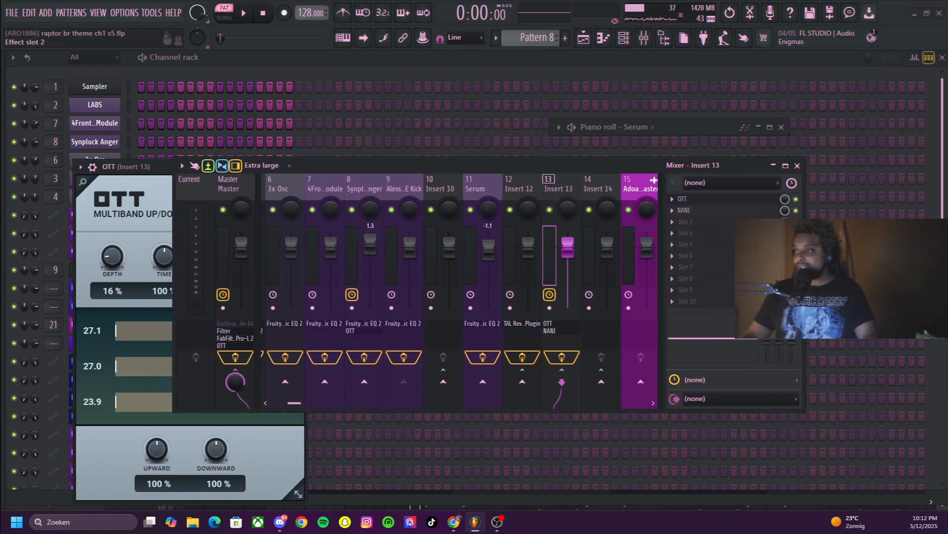
# Reopen NANI on Insert 13, move the mixer aside and audition Pattern 8 with both effects active
pyautogui.click(702, 210)
pyautogui.moveTo(603, 166); pyautogui.dragTo(857, 154)
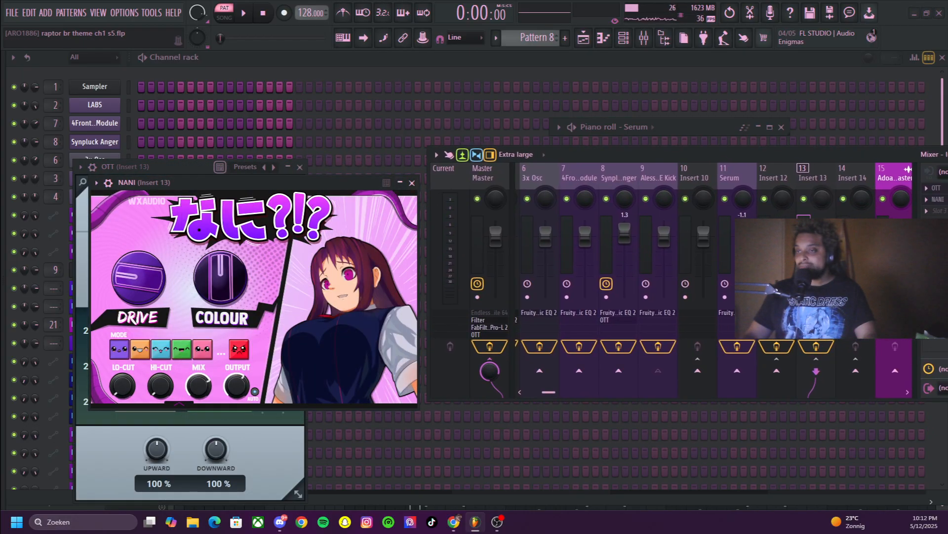
pyautogui.press('space')
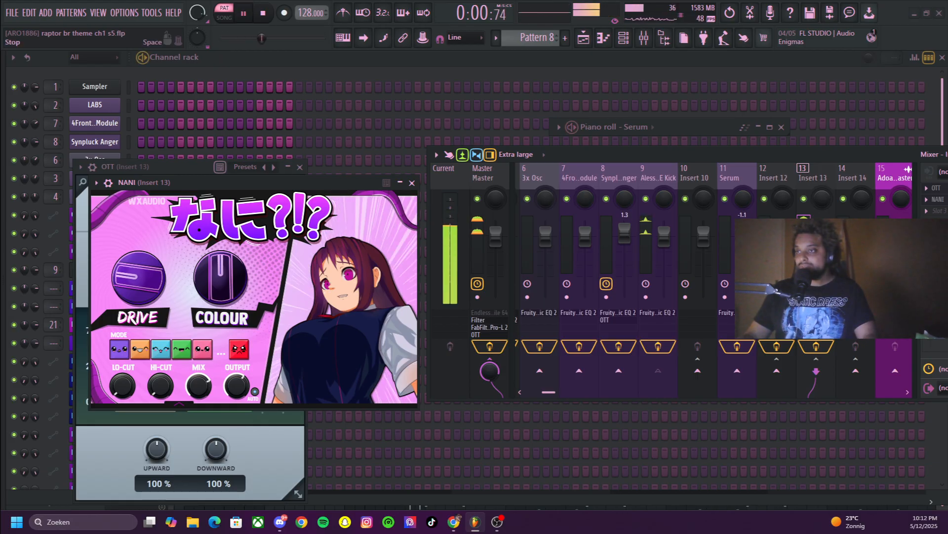
pyautogui.press('space')
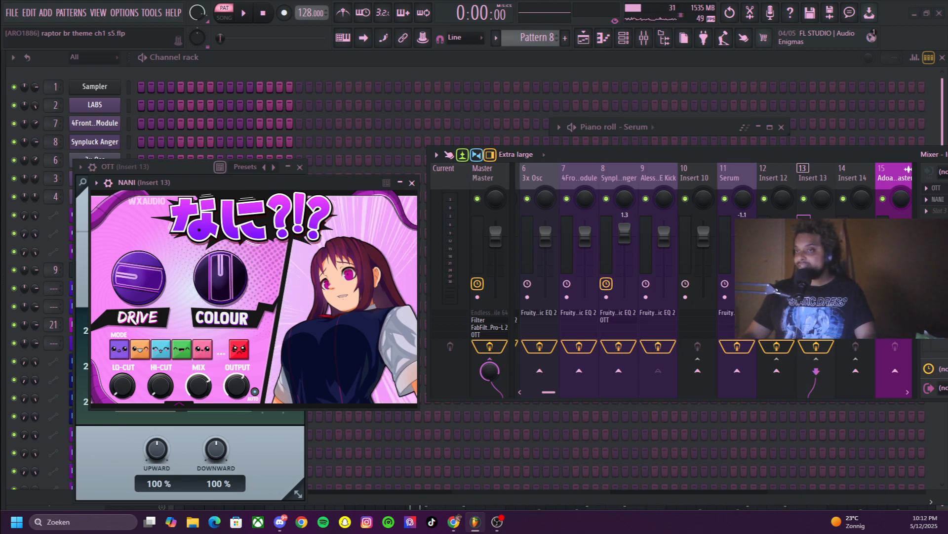
# Collapse the mixer, return to the playlist, unsolo Track 3 and examine the arrangement zoomed to bars 109–122
pyautogui.moveTo(741, 154); pyautogui.dragTo(421, 174)
pyautogui.click(708, 174)
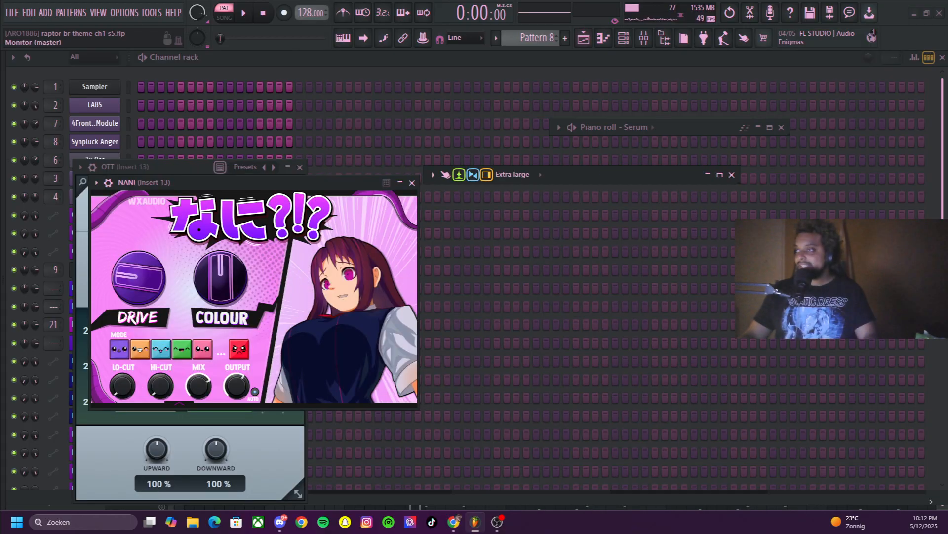
pyautogui.click(583, 38)
pyautogui.scroll(1, 390, 272)
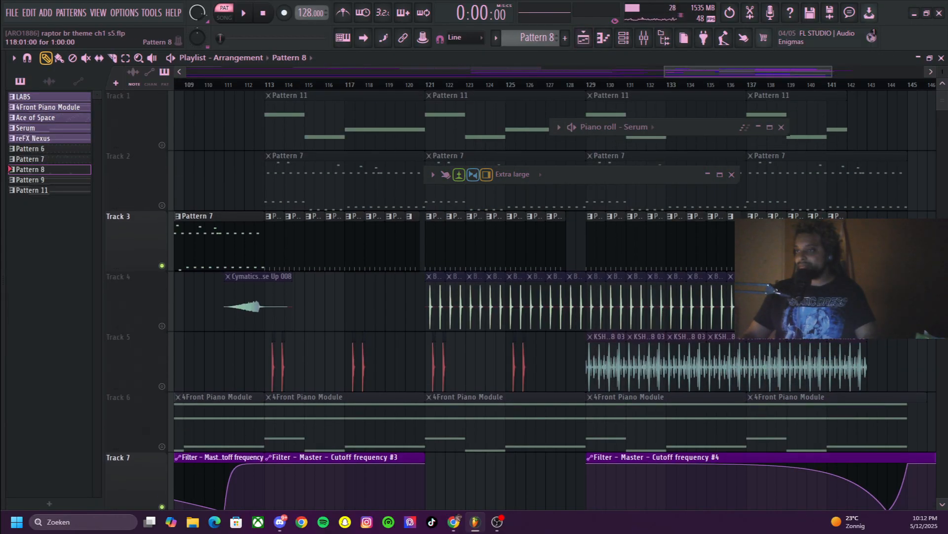
pyautogui.scroll(-2, 521, 296)
pyautogui.scroll(-1, 521, 297)
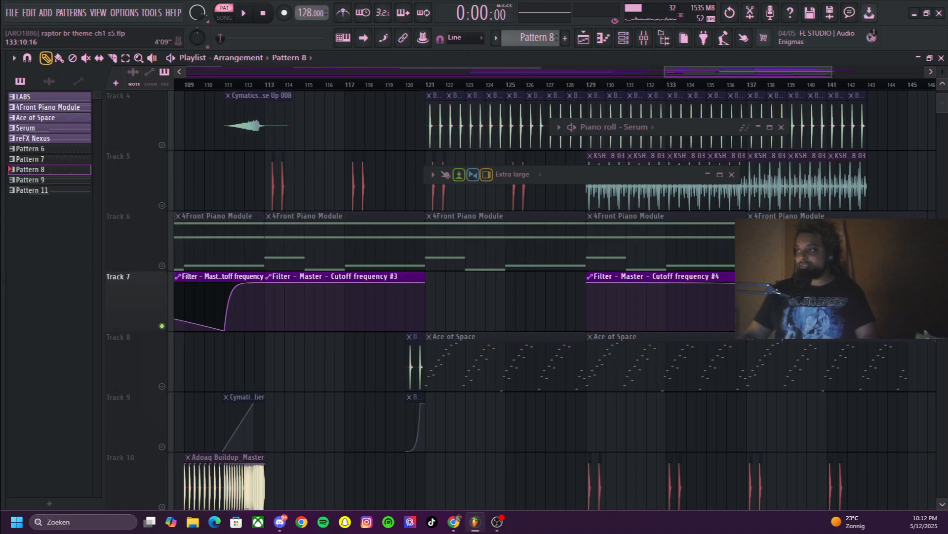
pyautogui.moveTo(667, 73); pyautogui.dragTo(726, 72)
pyautogui.scroll(2, 593, 301)
pyautogui.scroll(-3, 543, 297)
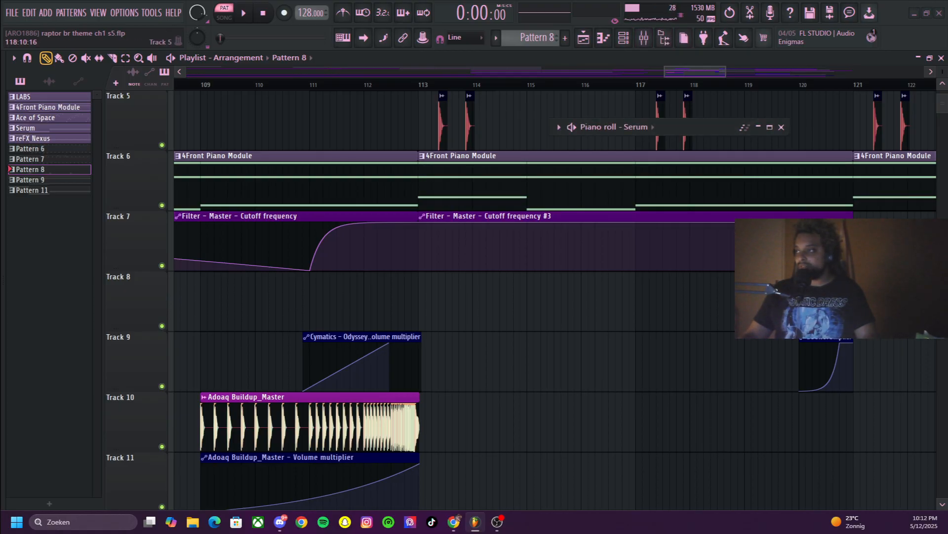
pyautogui.click(644, 39)
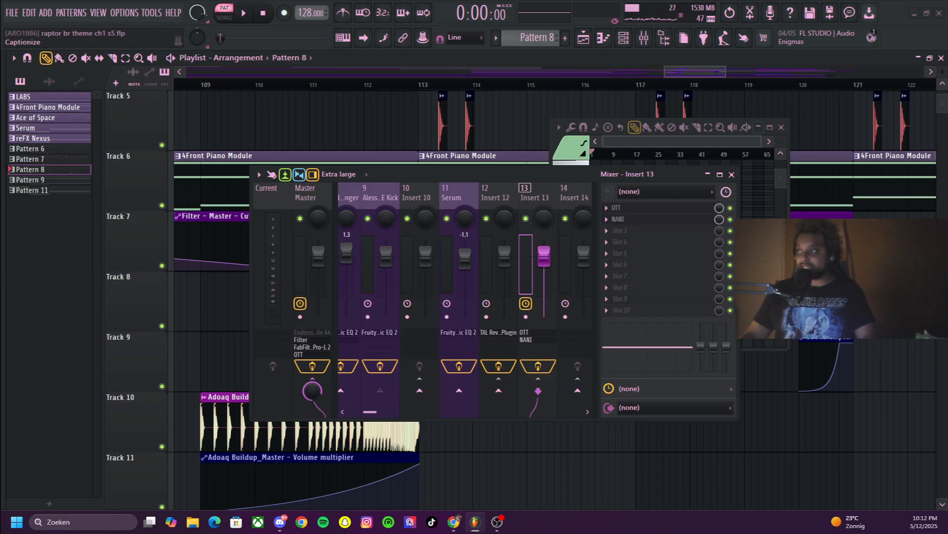
pyautogui.click(708, 174)
pyautogui.click(758, 127)
# Set the song position near bar 112, solo Track 3 with Track 5 also enabled, and play the section
pyautogui.scroll(4, 440, 195)
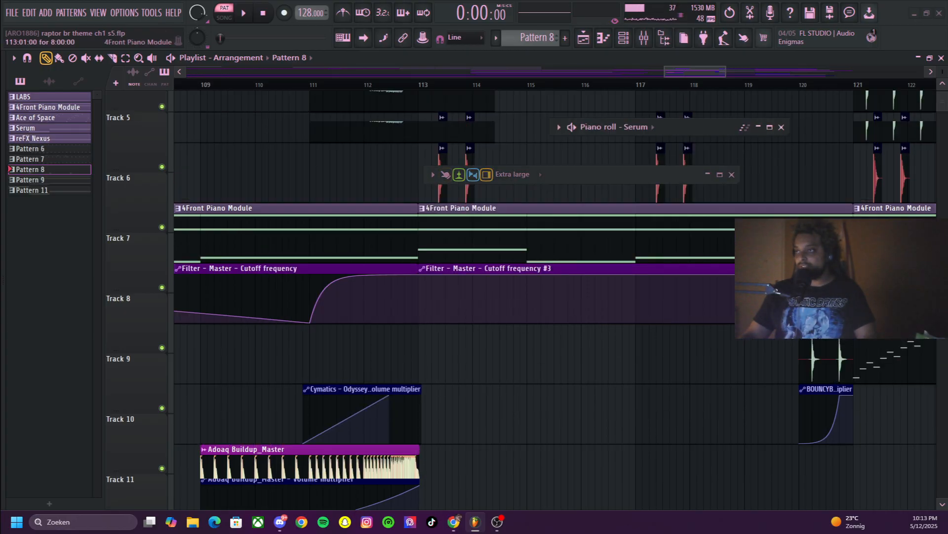
pyautogui.click(362, 84)
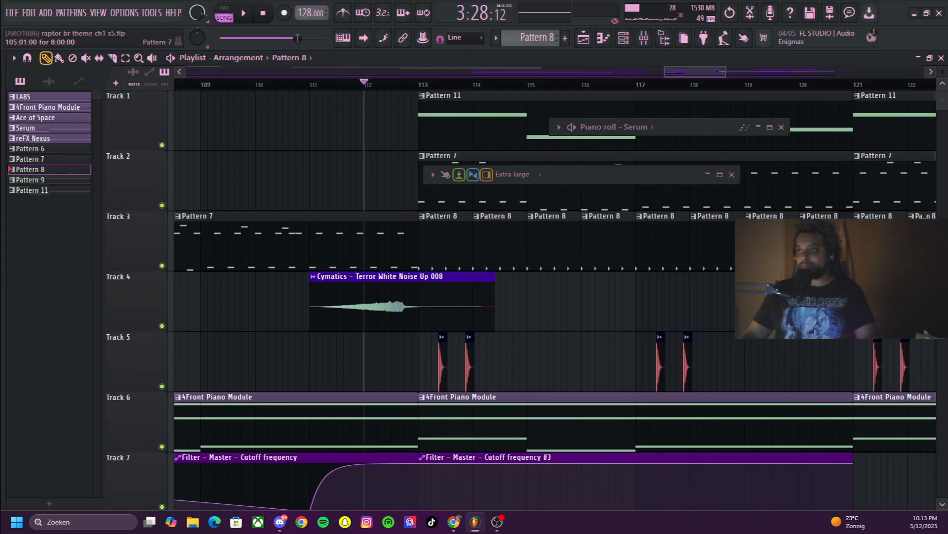
pyautogui.rightClick(162, 265)
pyautogui.click(161, 386)
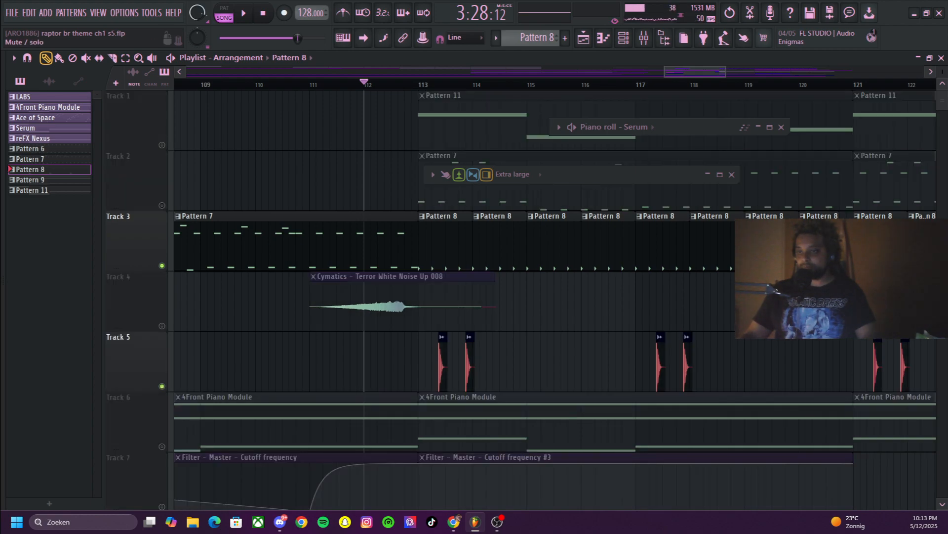
pyautogui.press('space')
pyautogui.scroll(-5, 277, 267)
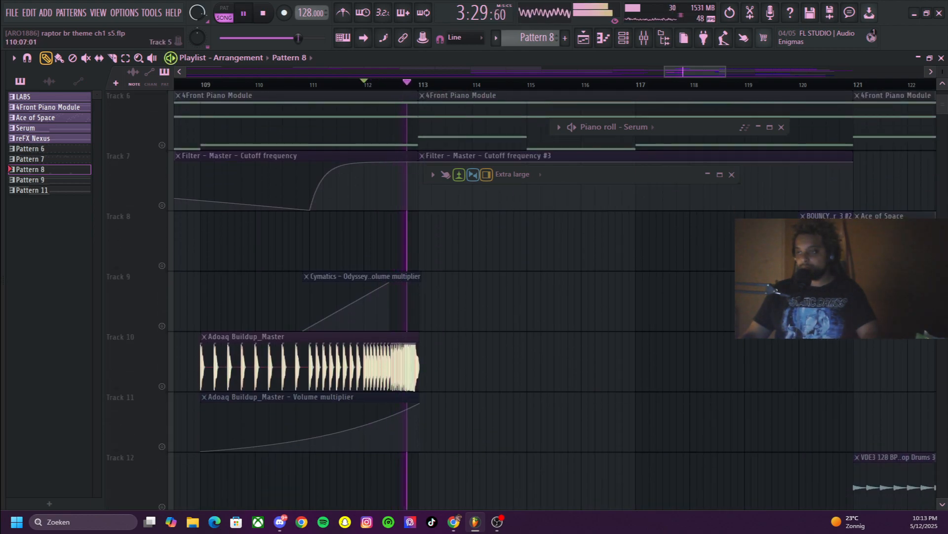
# Unsolo the playlist tracks and play the section near bar 112 with the full mix
pyautogui.scroll(4, 277, 267)
pyautogui.scroll(1, 552, 300)
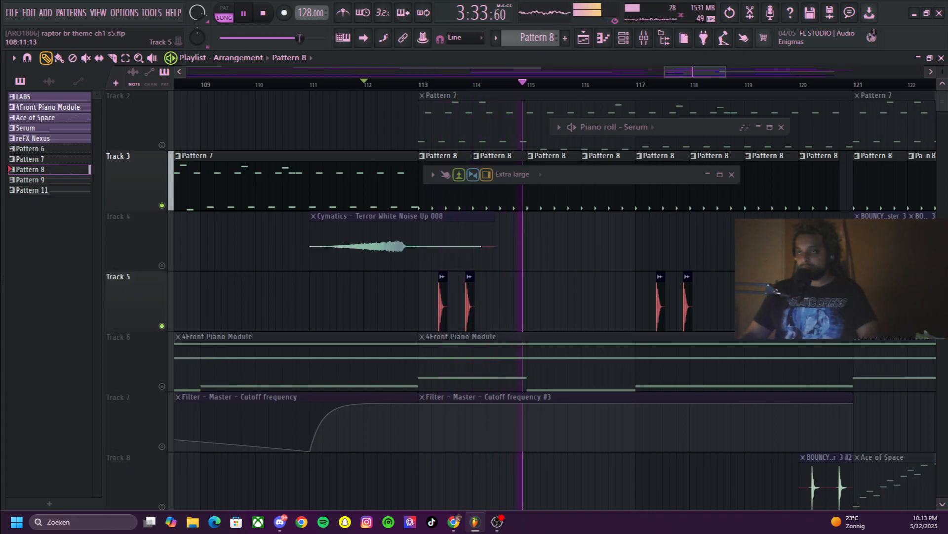
pyautogui.press('space')
pyautogui.rightClick(162, 266)
pyautogui.rightClick(162, 266)
pyautogui.press('space')
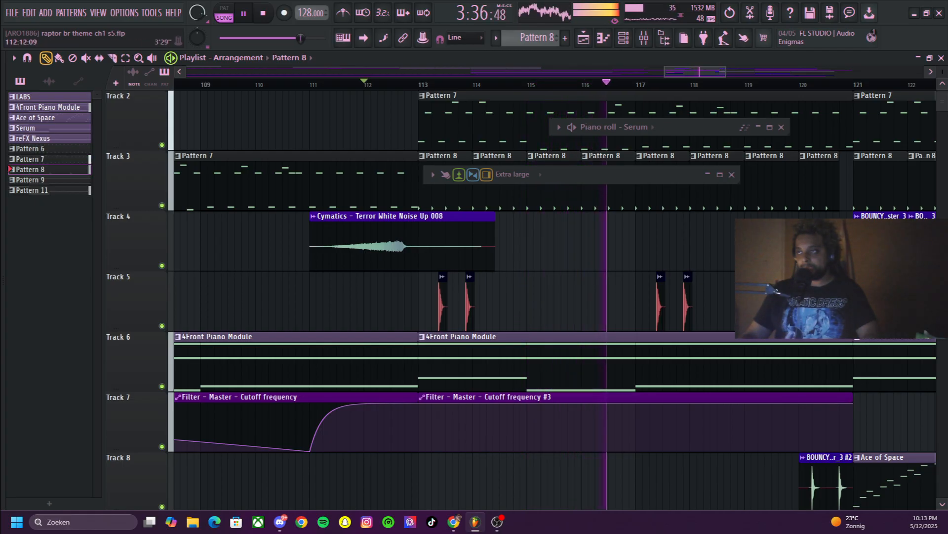
pyautogui.press('space')
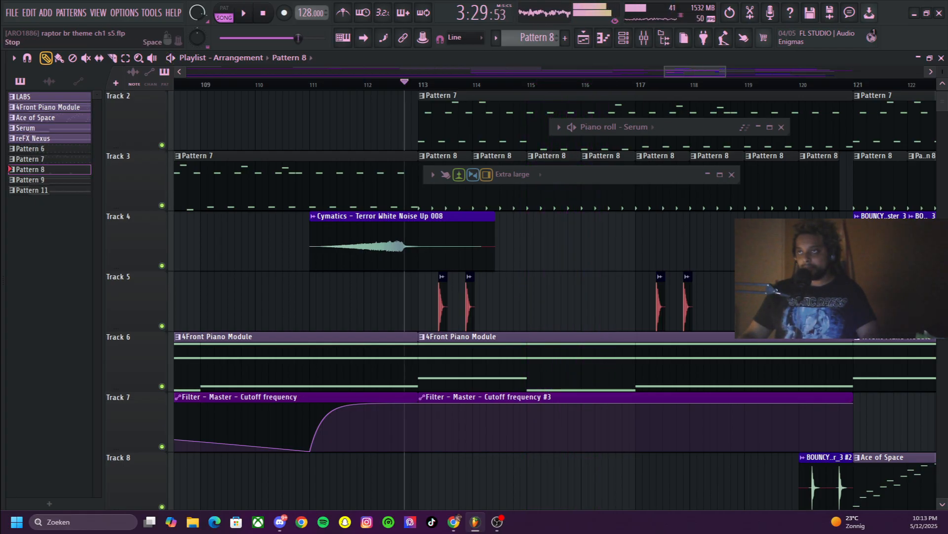
# Compare the section from near bar 113 with Track 5 muted and with it enabled again
pyautogui.click(263, 13)
pyautogui.click(162, 326)
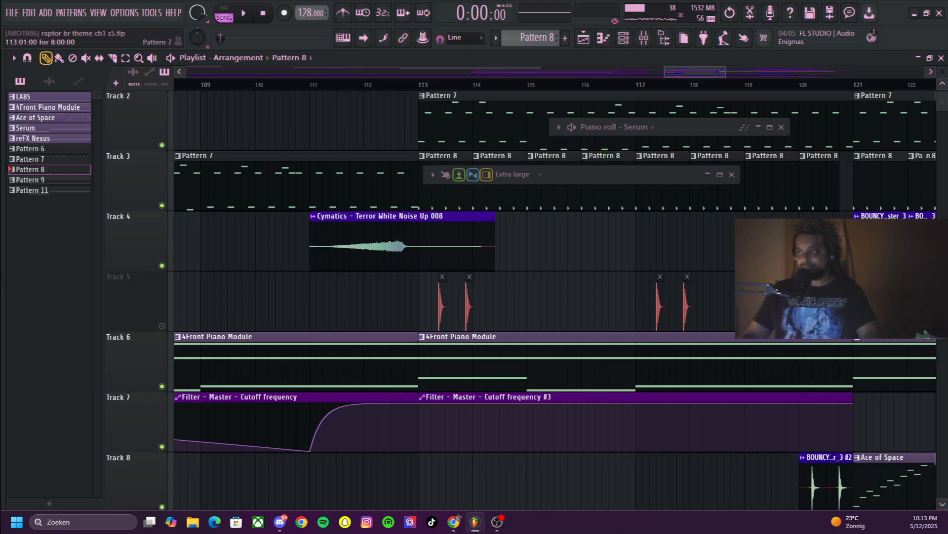
pyautogui.press('space')
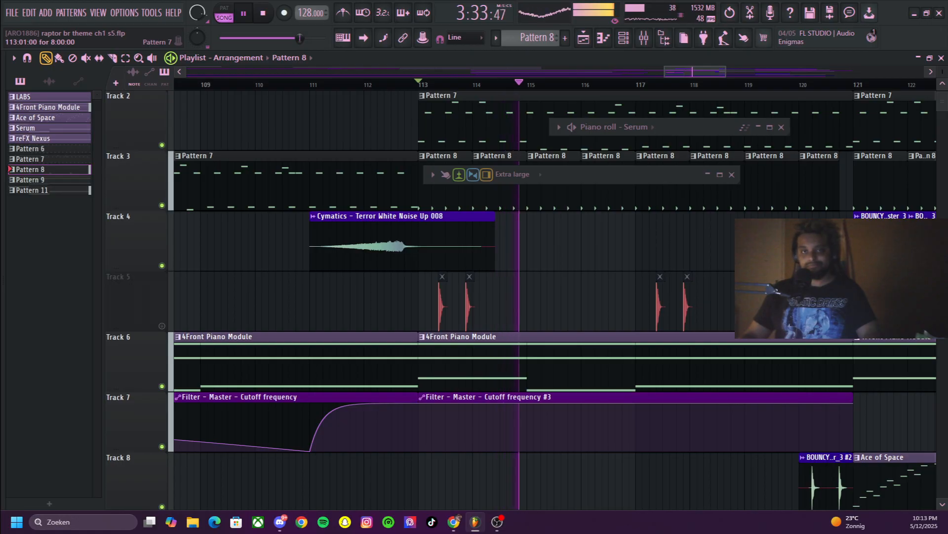
pyautogui.press('space')
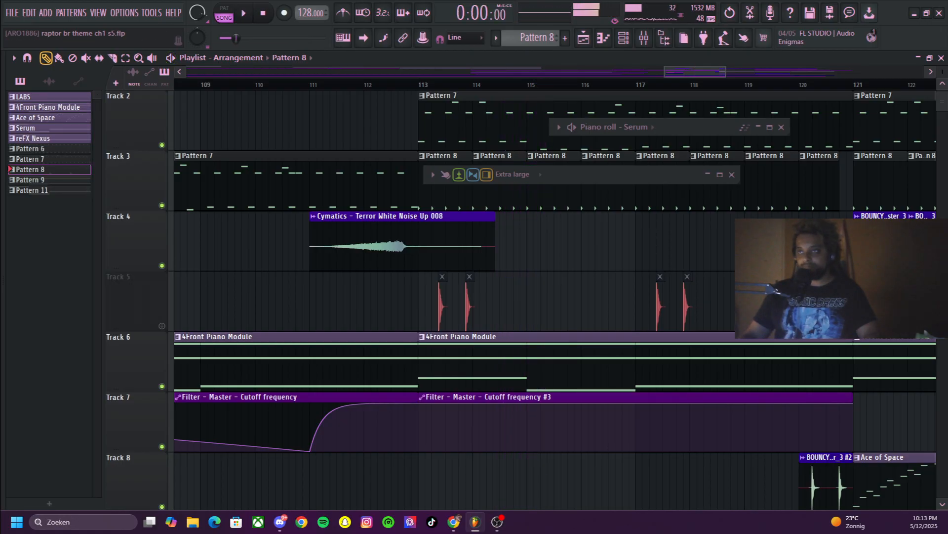
pyautogui.scroll(1, 554, 302)
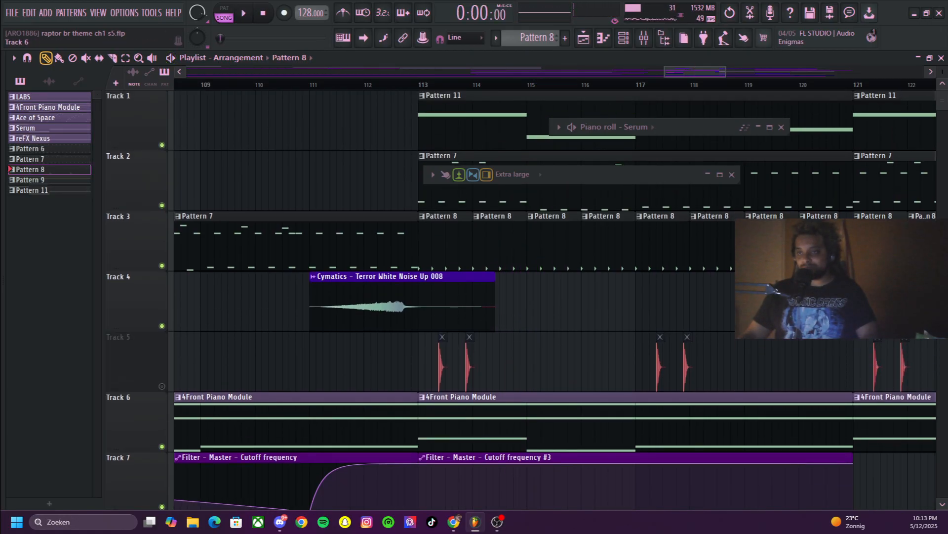
pyautogui.scroll(-1, 553, 301)
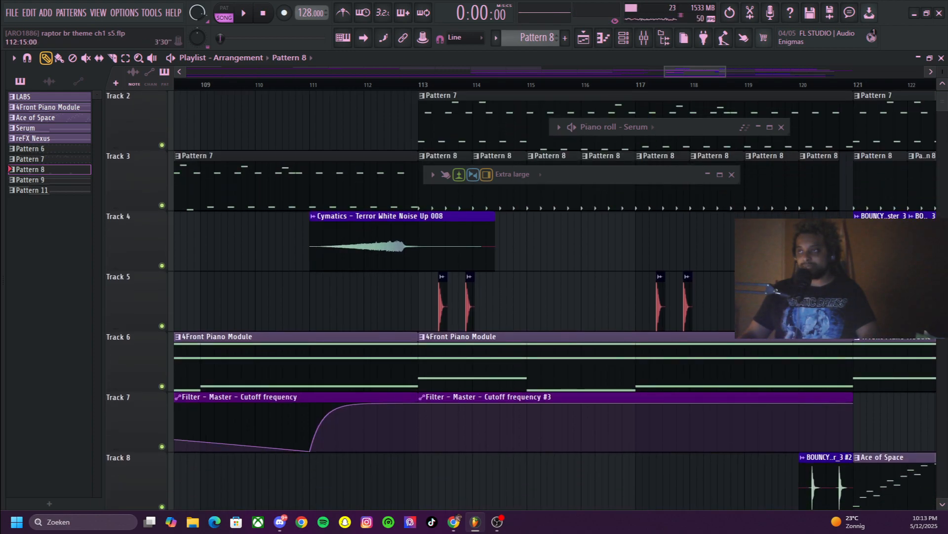
pyautogui.press('space')
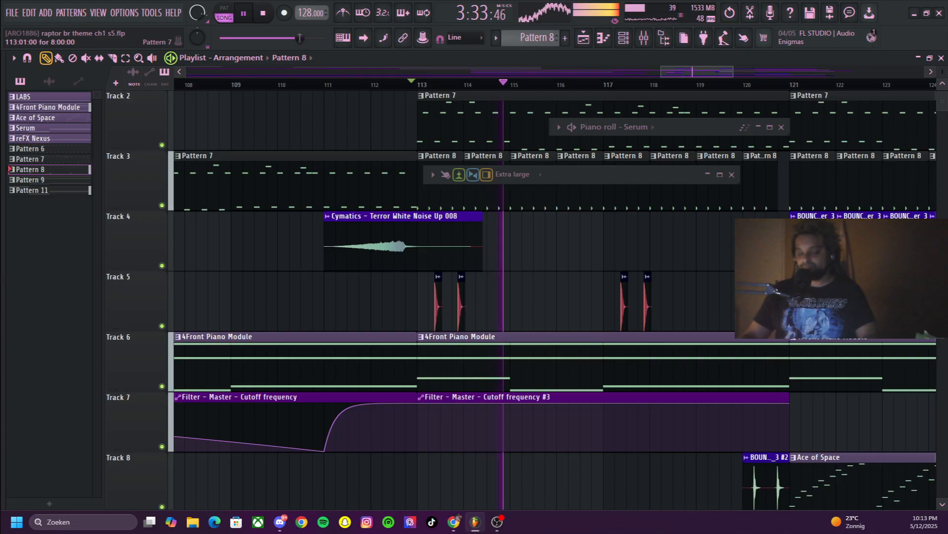
pyautogui.scroll(1, 554, 301)
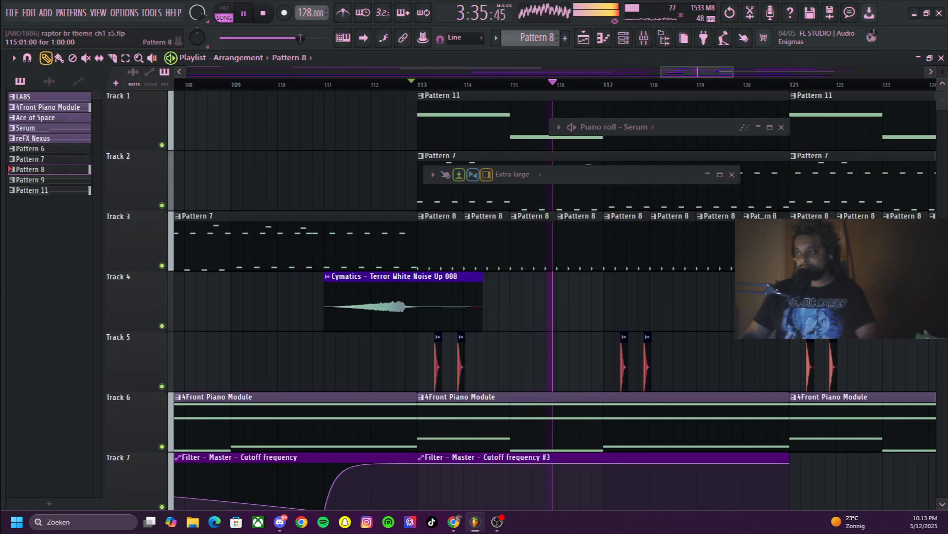
pyautogui.press('space')
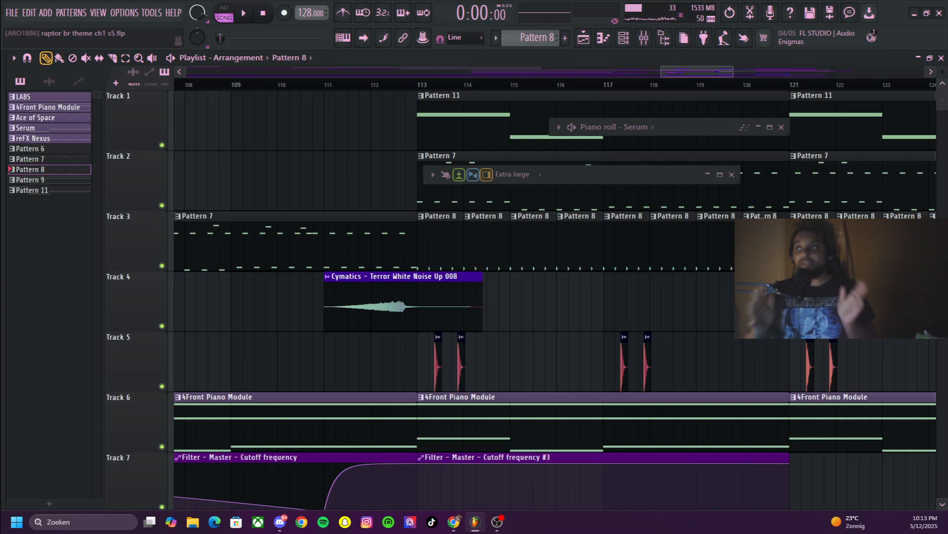
# Examine the arrangement down to Track 14 and widen the playlist view to bars 108–135 around the Track 4 clips
pyautogui.scroll(-2, 534, 208)
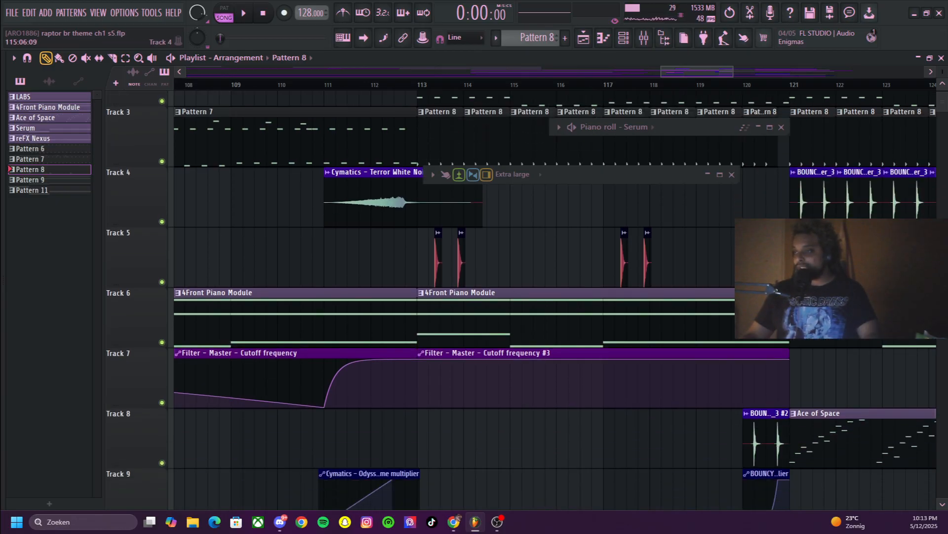
pyautogui.scroll(-9, 533, 207)
pyautogui.scroll(2, 533, 207)
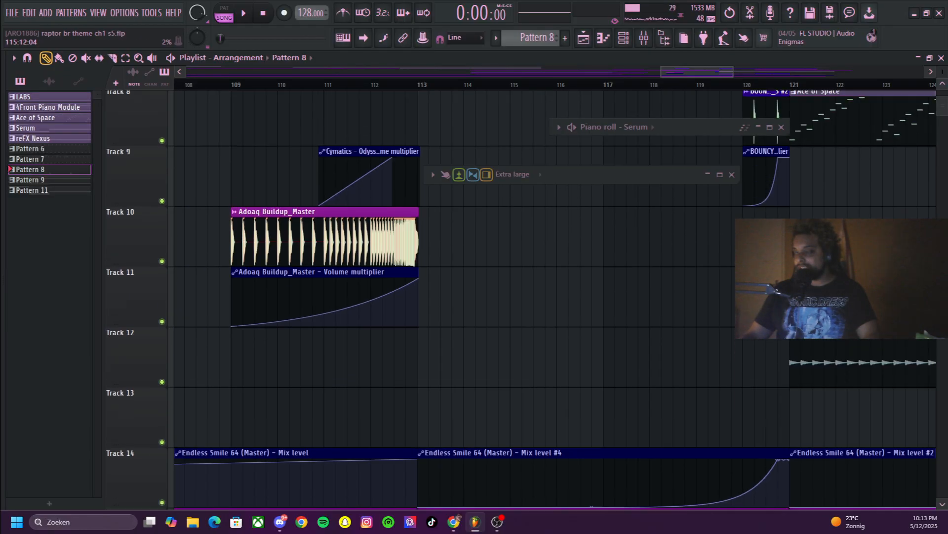
pyautogui.scroll(8, 546, 113)
pyautogui.moveTo(733, 72); pyautogui.dragTo(785, 72)
pyautogui.click(539, 277)
pyautogui.click(559, 298)
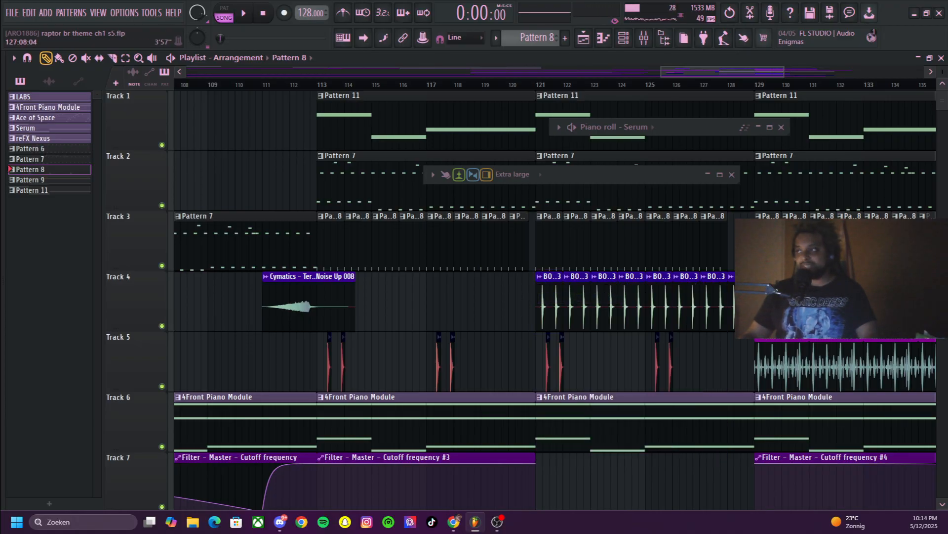
# Inspect the build-up and automation clips on Tracks 5 to 15 between bars 108 and 135
pyautogui.moveTo(784, 72); pyautogui.dragTo(737, 72)
pyautogui.scroll(-4, 543, 296)
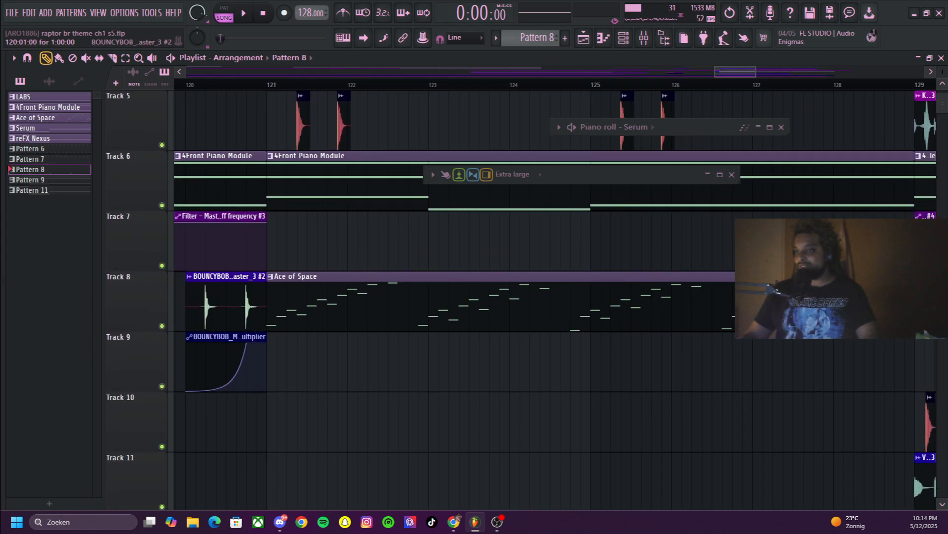
pyautogui.moveTo(736, 72); pyautogui.dragTo(681, 72)
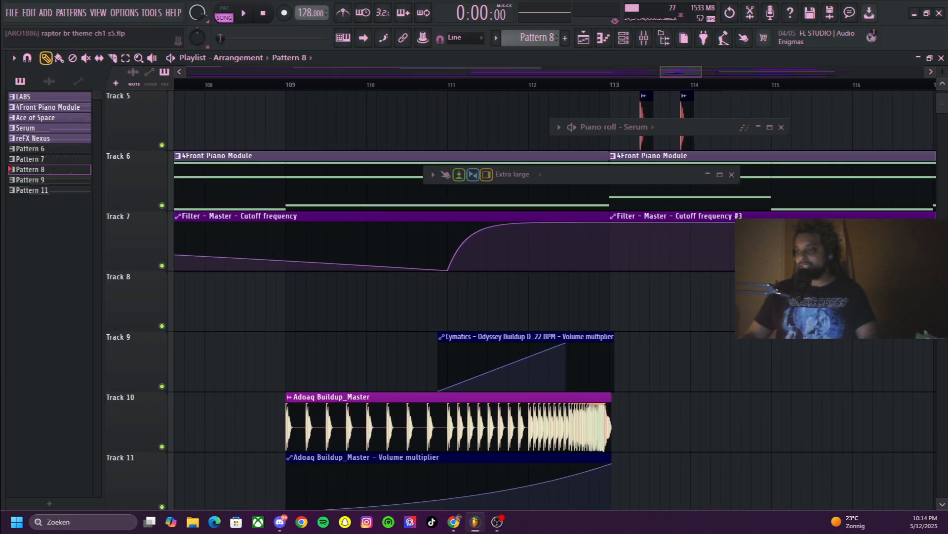
pyautogui.keyDown('ctrl'); pyautogui.scroll(-3, 524, 178); pyautogui.keyUp('ctrl')
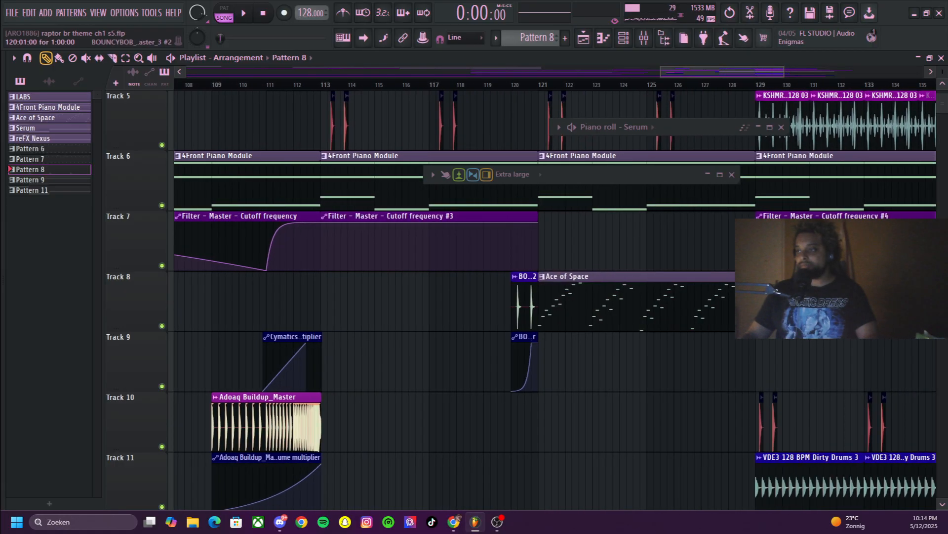
pyautogui.scroll(-7, 524, 178)
pyautogui.scroll(1, 524, 178)
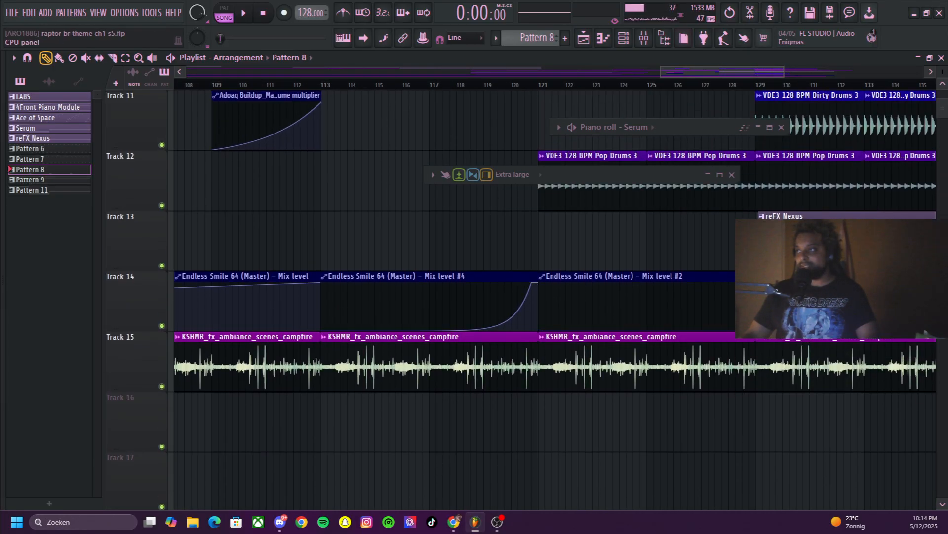
# Select the Master track in the mixer, collapse the mixer and set the song position near bar 116
pyautogui.click(708, 174)
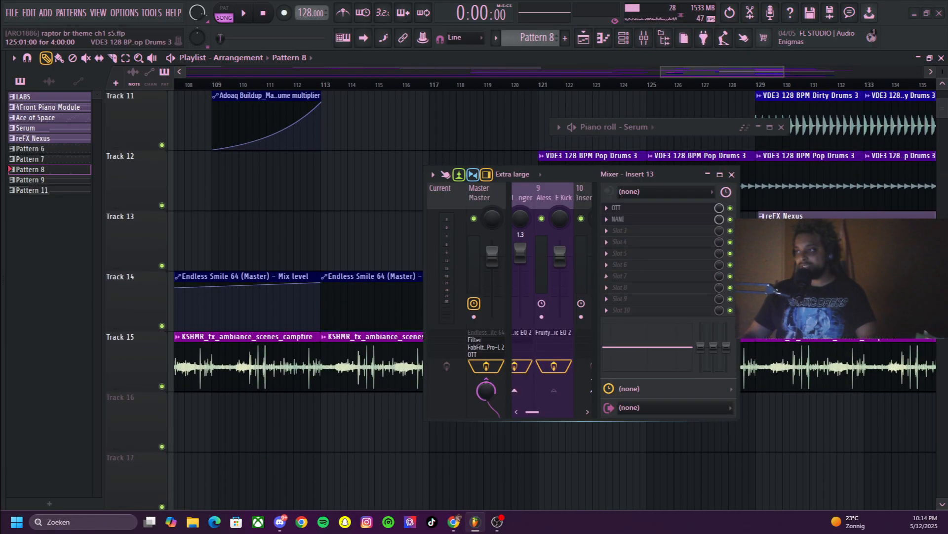
pyautogui.click(479, 198)
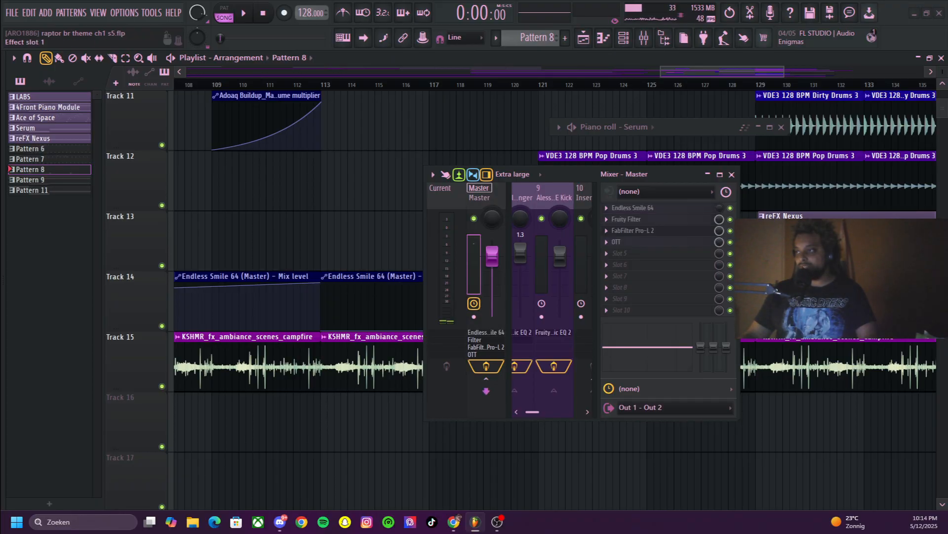
pyautogui.click(708, 174)
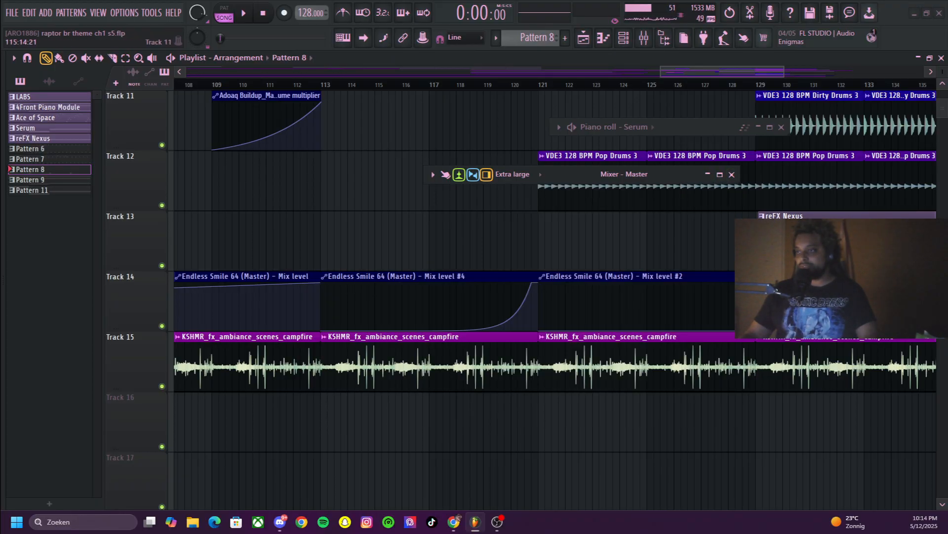
pyautogui.click(405, 84)
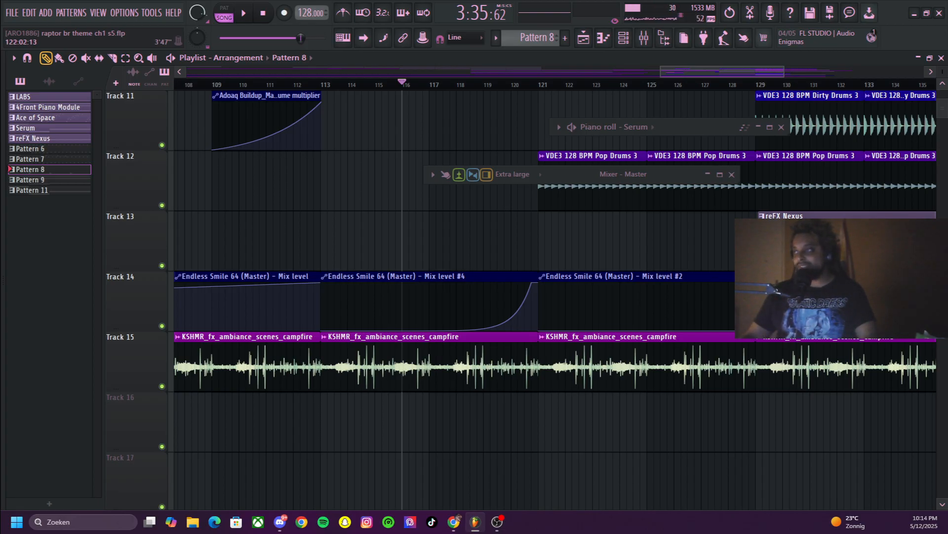
# Open Endless Smile 64 on the Master, move the mixer aside and play the section from near bar 116
pyautogui.click(644, 38)
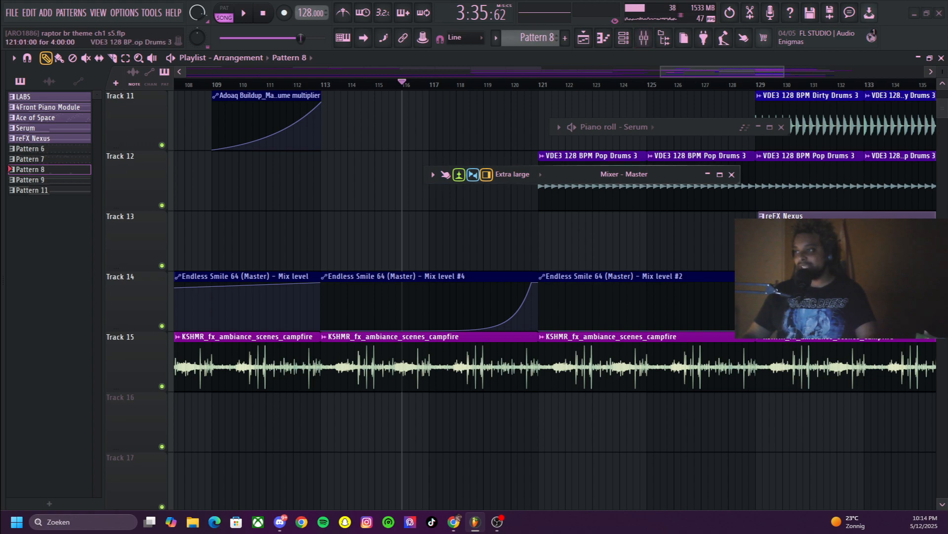
pyautogui.click(632, 208)
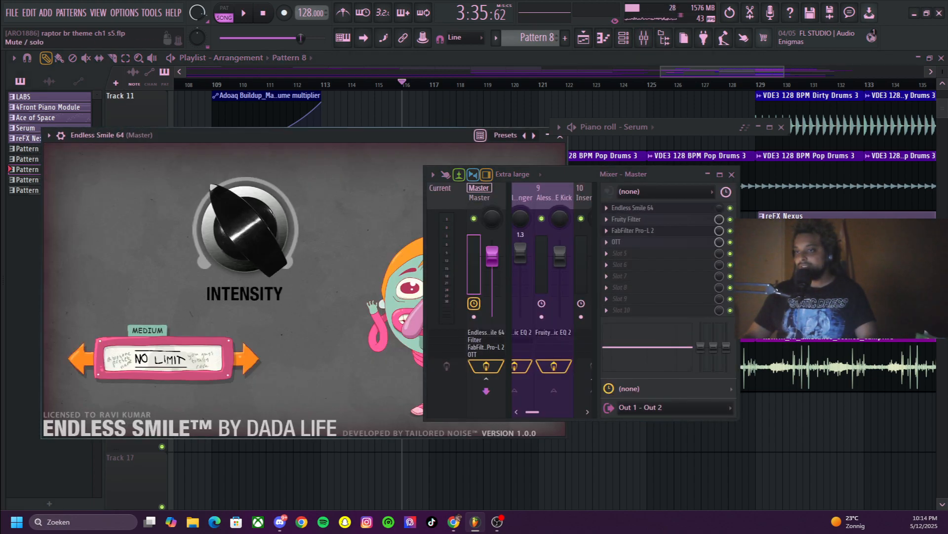
pyautogui.moveTo(642, 174); pyautogui.dragTo(319, 376)
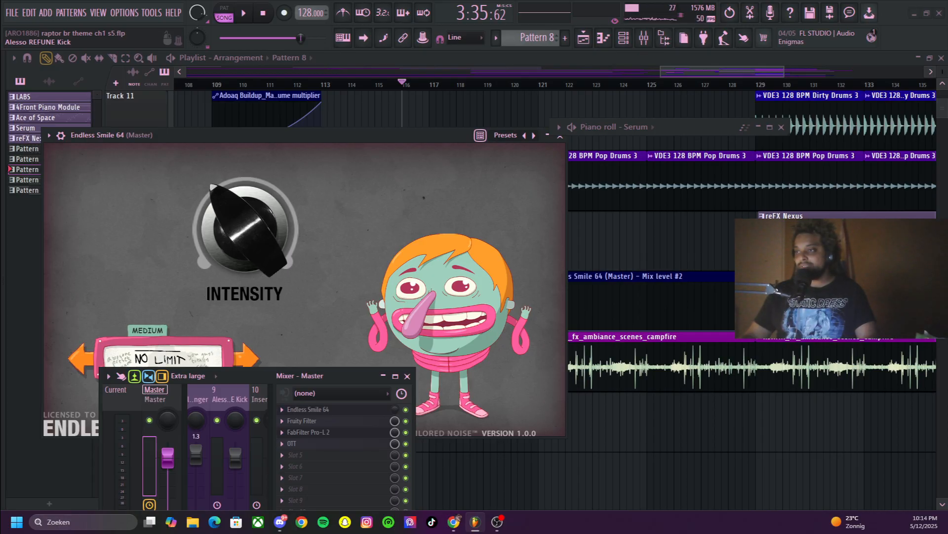
pyautogui.press('space')
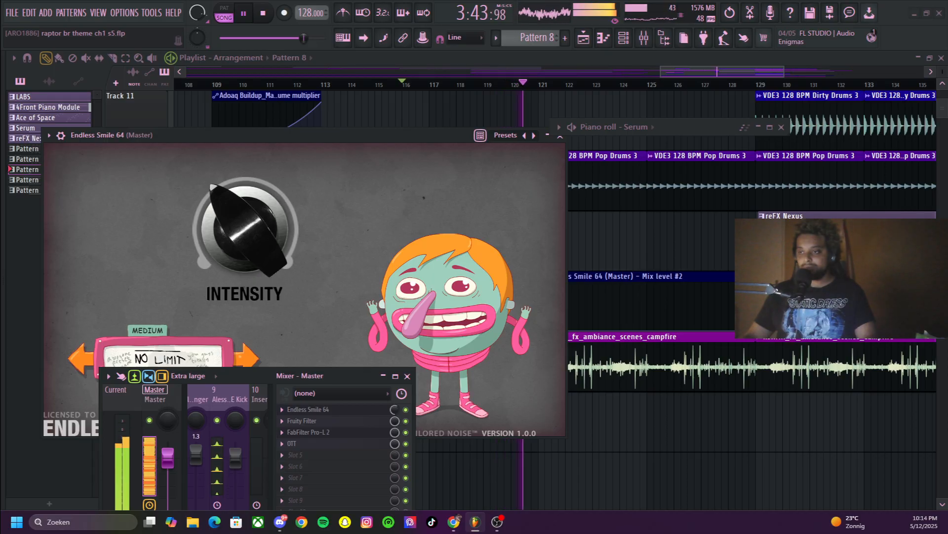
pyautogui.press('space')
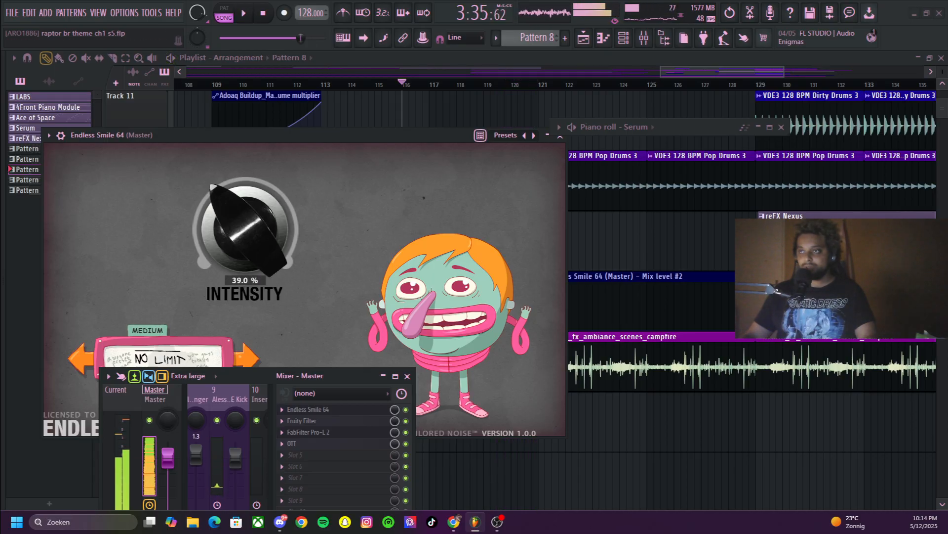
# Try Endless Smile 64's Intensity at 0% with playback stopped and undo the knob changes
pyautogui.click(263, 13)
pyautogui.moveTo(245, 228); pyautogui.dragTo(245, 269)
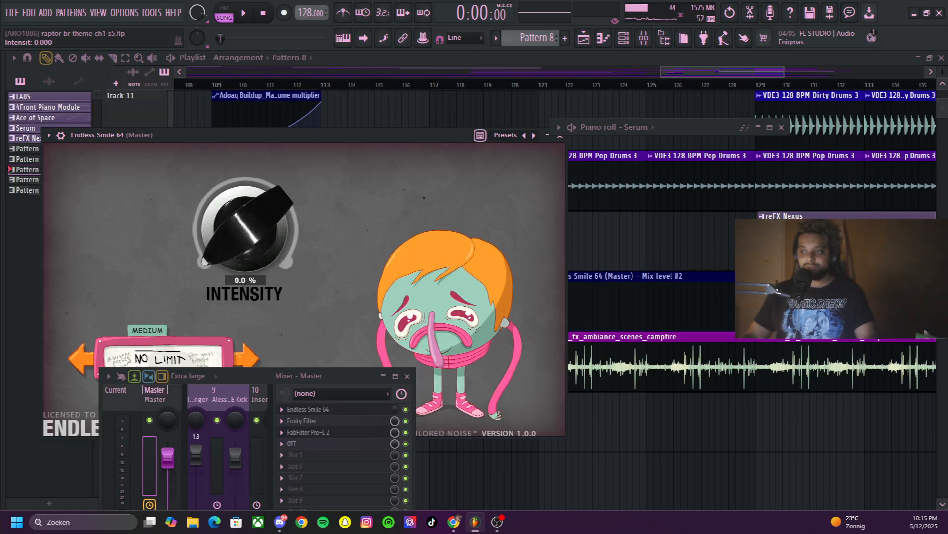
pyautogui.hotkey('ctrl', 'z')
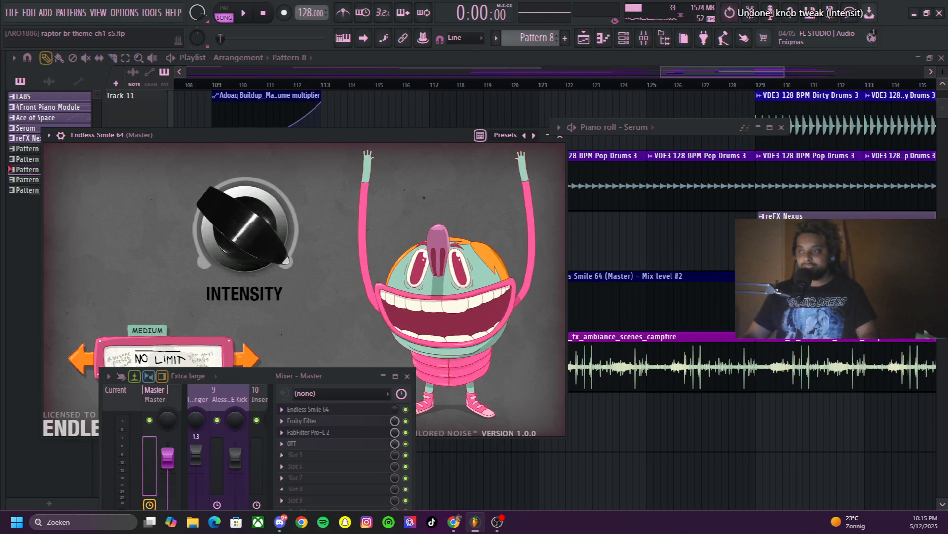
pyautogui.hotkey('ctrl', 'z')
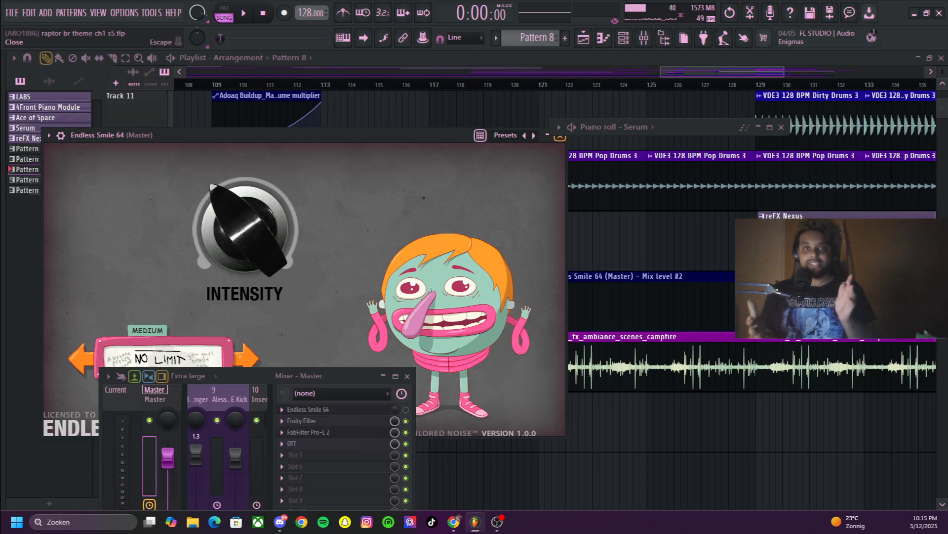
# Close Endless Smile 64 and the mixer, and return to the playlist at bars 113–140
pyautogui.click(559, 135)
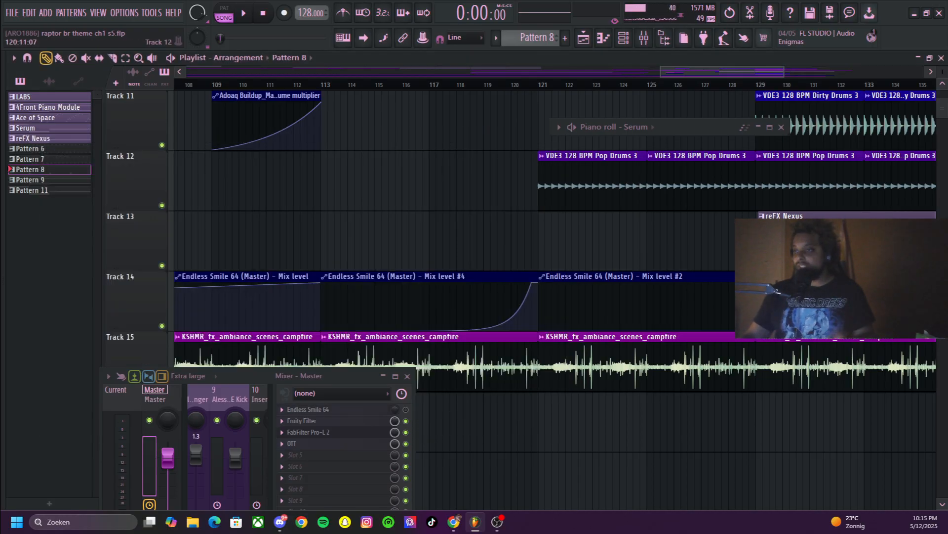
pyautogui.click(407, 376)
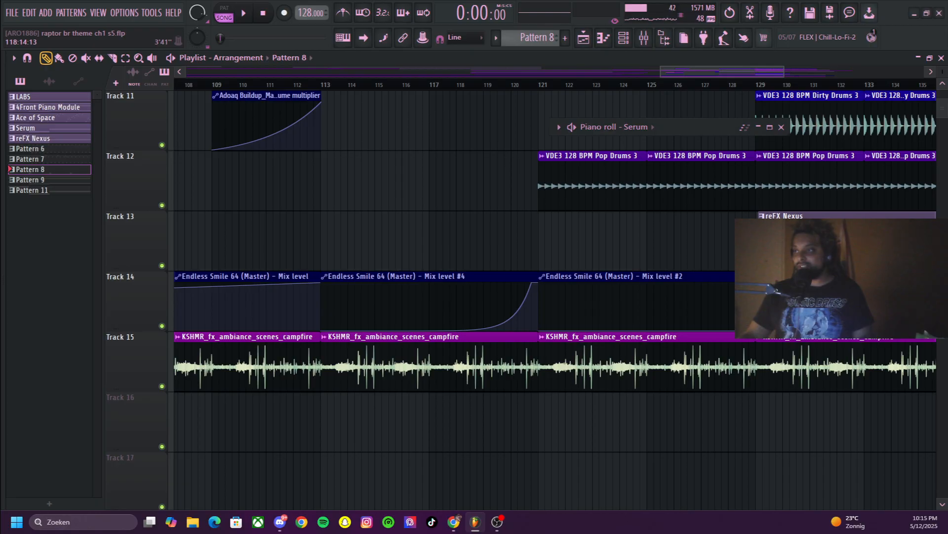
pyautogui.hscroll(5, 462, 361)
pyautogui.scroll(3, 462, 360)
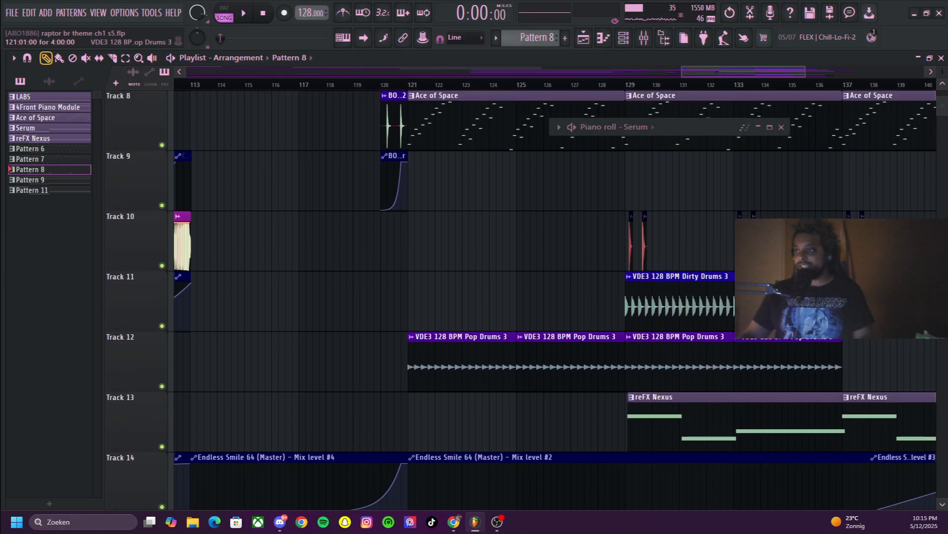
# Preview the VDE3 128 BPM Pop Drums 3 clip at bar 121 on Track 12 and return to the upper tracks
pyautogui.click(412, 337)
pyautogui.click(416, 340)
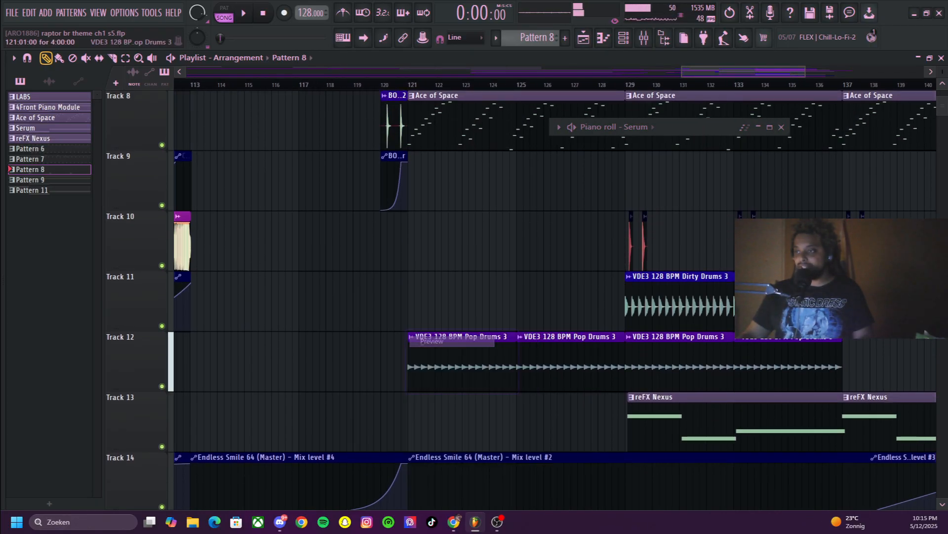
pyautogui.scroll(5, 417, 339)
pyautogui.scroll(3, 418, 296)
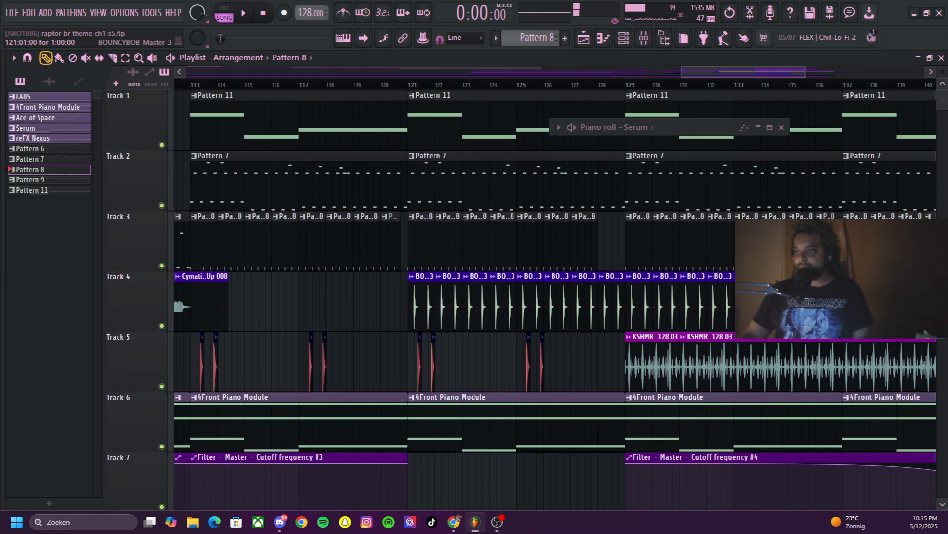
# Preview the BOUNCYBOB_Master_3 kick clip at bar 121 on Track 4 and the VDE3 128 BPM Dirty Drums 3 clip at bar 129 on Track 11
pyautogui.click(412, 277)
pyautogui.click(452, 298)
pyautogui.moveTo(732, 72)
pyautogui.mouseDown()
pyautogui.moveTo(795, 72)
pyautogui.moveTo(747, 72)
pyautogui.mouseUp()
pyautogui.scroll(-3, 420, 257)
pyautogui.scroll(-5, 544, 242)
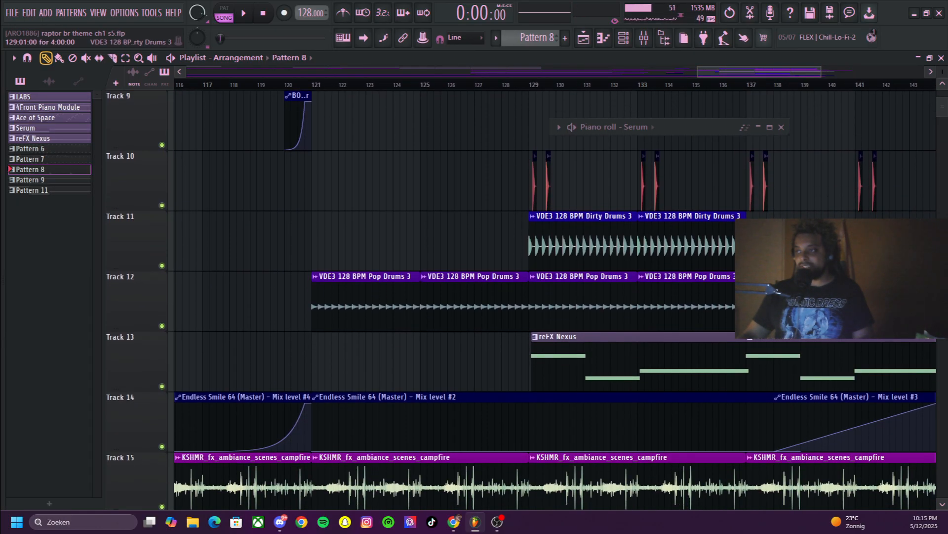
pyautogui.click(532, 216)
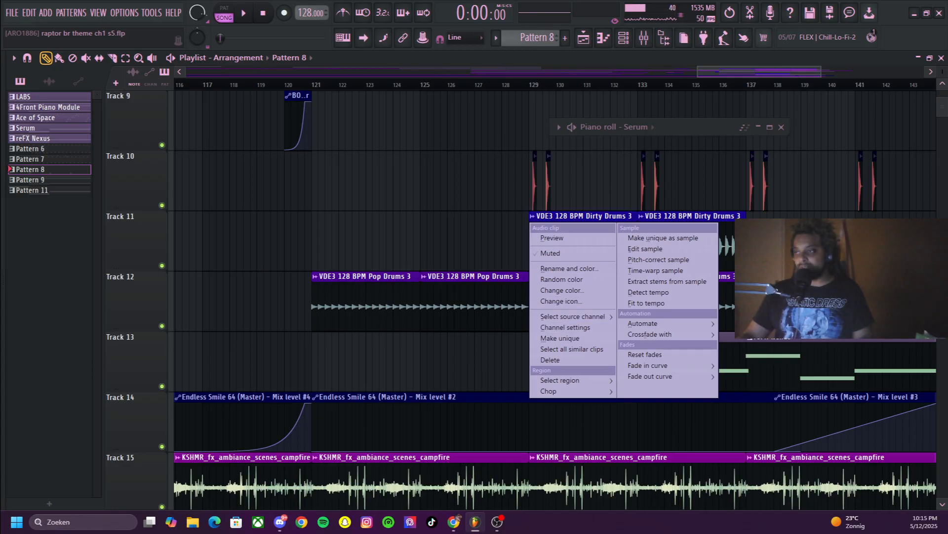
pyautogui.click(552, 238)
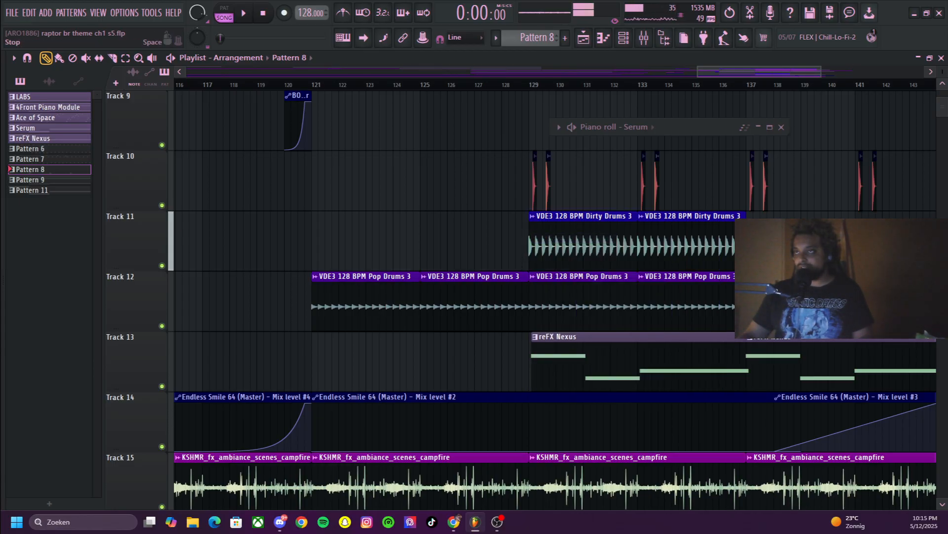
# Look over the layers around bar 129 and preview the KSHMR Shaker Loops 128 03 clip on Track 5
pyautogui.scroll(-2, 544, 183)
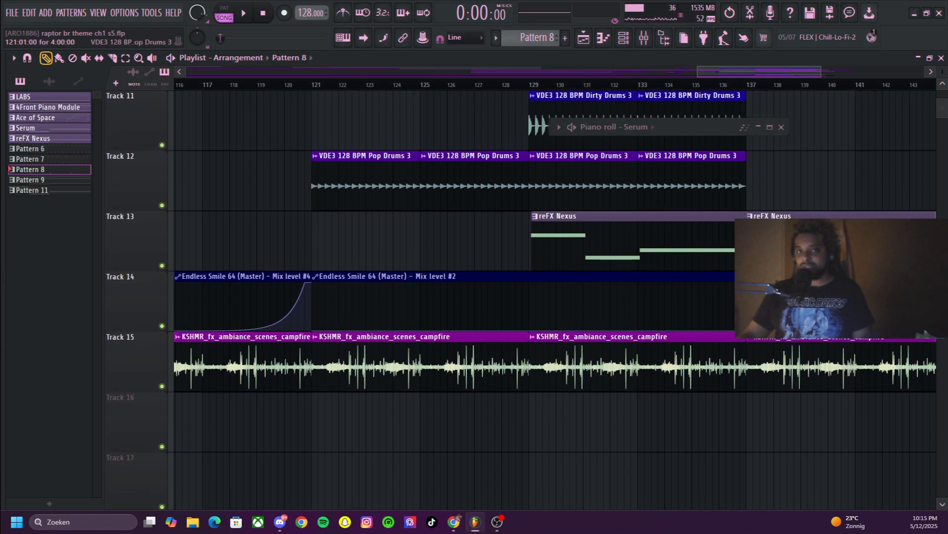
pyautogui.scroll(1, 543, 297)
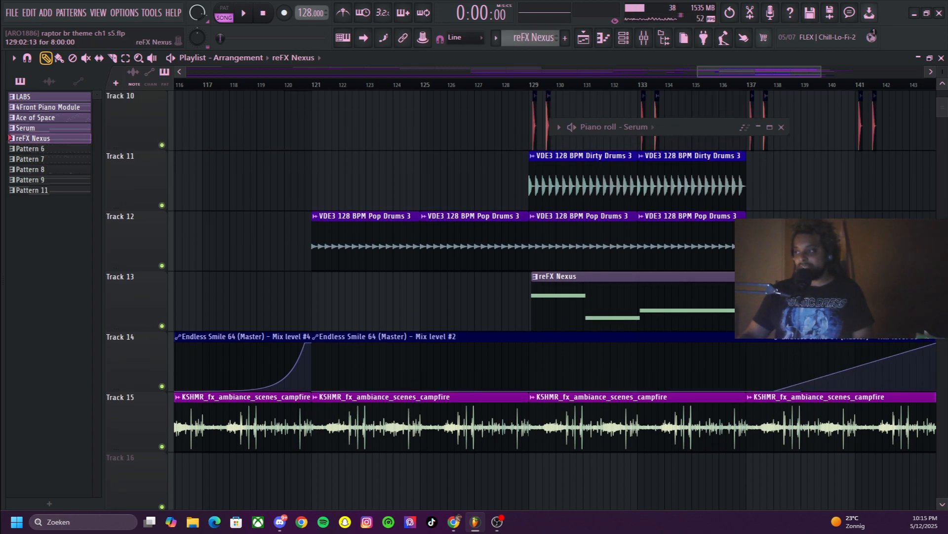
pyautogui.scroll(1, 544, 296)
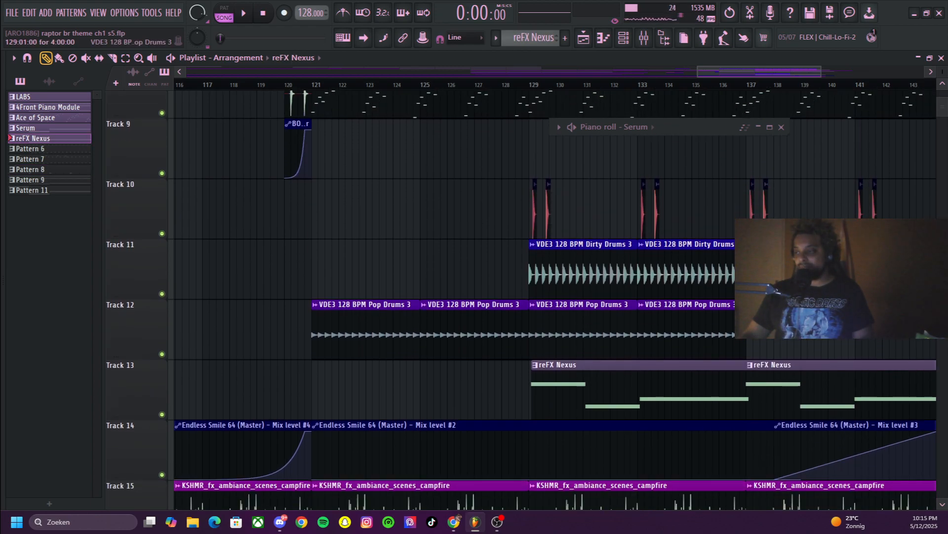
pyautogui.scroll(4, 543, 296)
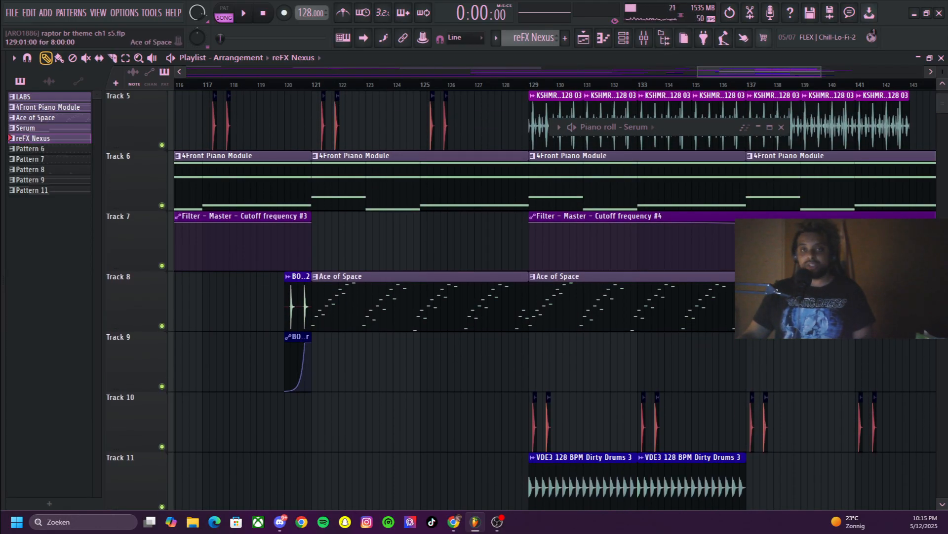
pyautogui.scroll(4, 544, 296)
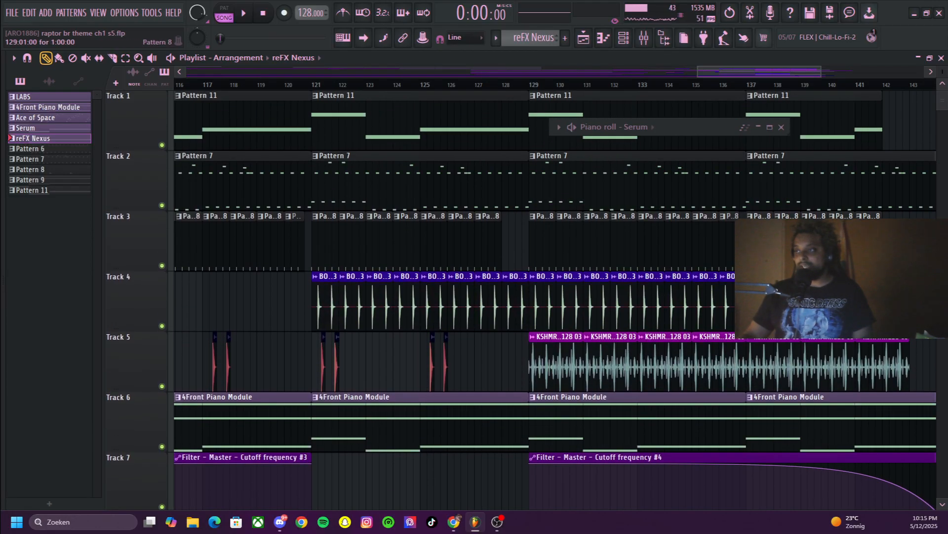
pyautogui.scroll(-2, 543, 297)
pyautogui.click(533, 216)
pyautogui.click(554, 238)
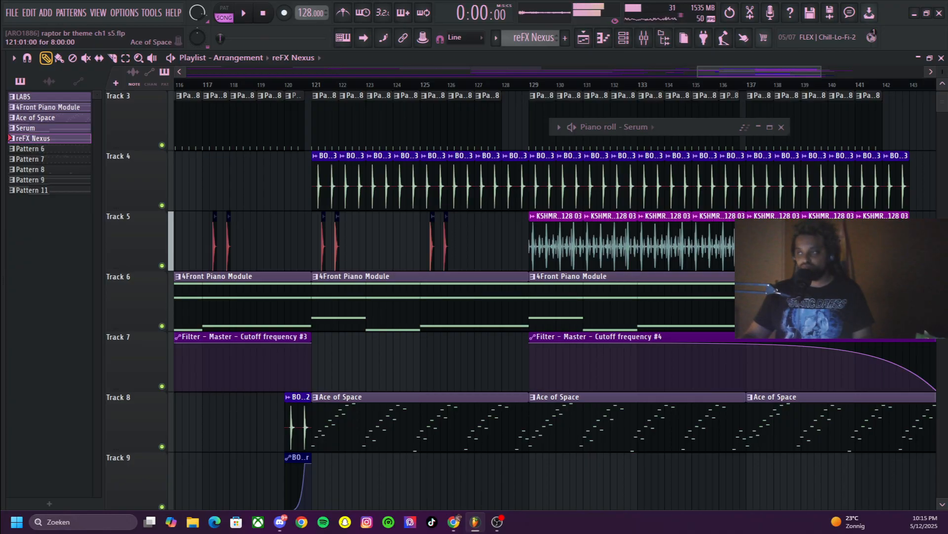
# Play the reFX Nexus pattern from Track 13 on its own in pattern mode and stop it
pyautogui.moveTo(820, 72); pyautogui.dragTo(789, 72)
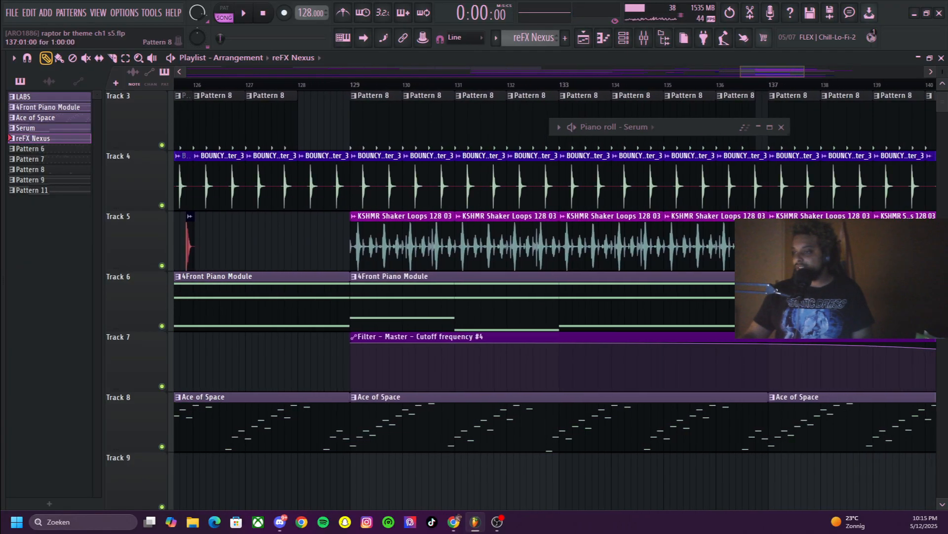
pyautogui.scroll(-6, 465, 296)
pyautogui.scroll(-3, 521, 300)
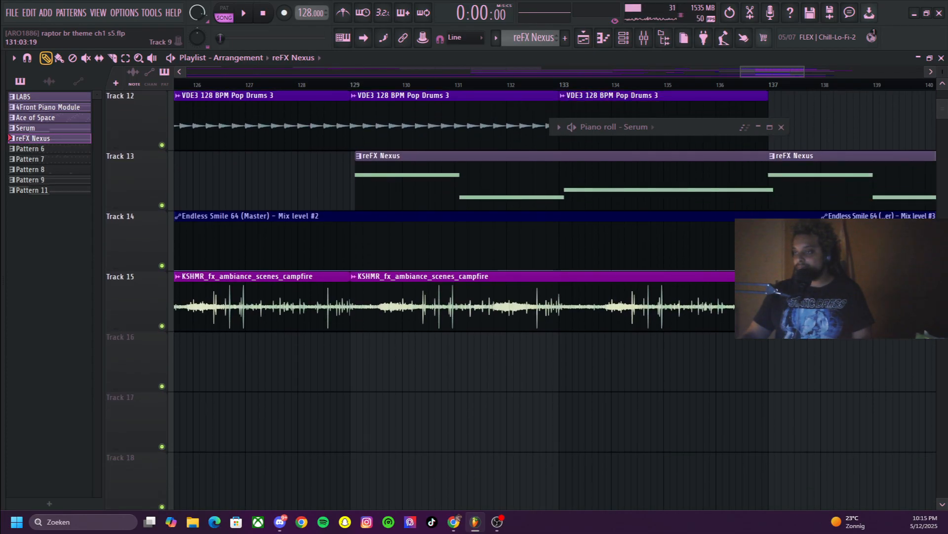
pyautogui.scroll(2, 520, 300)
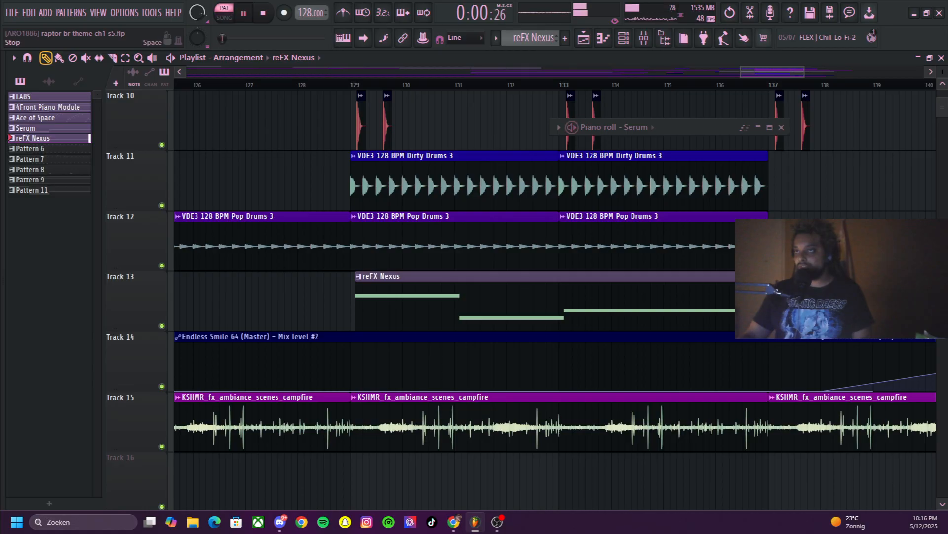
pyautogui.press('space')
pyautogui.scroll(8, 544, 123)
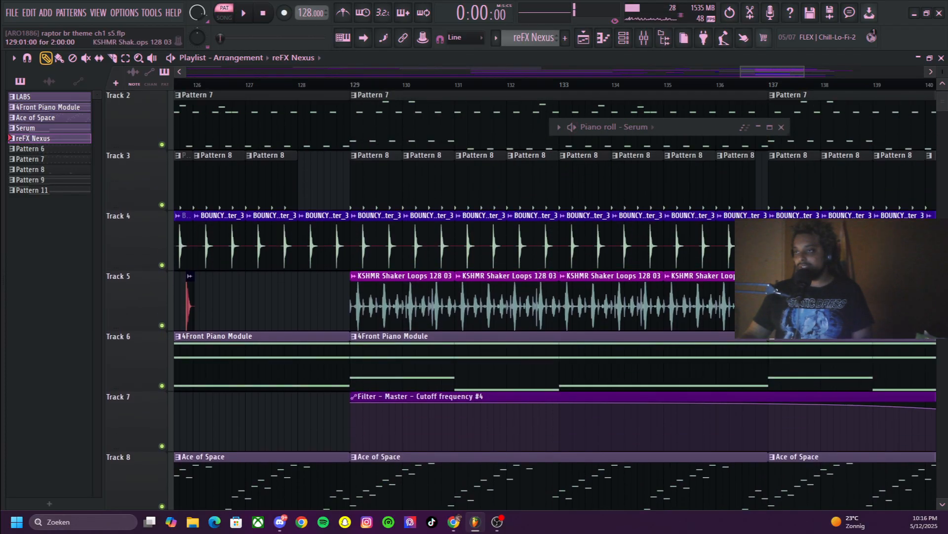
# Play the song from just before bar 121 and frame the playlist on bars 121–142
pyautogui.moveTo(740, 72); pyautogui.dragTo(419, 71)
pyautogui.moveTo(518, 72); pyautogui.dragTo(655, 71)
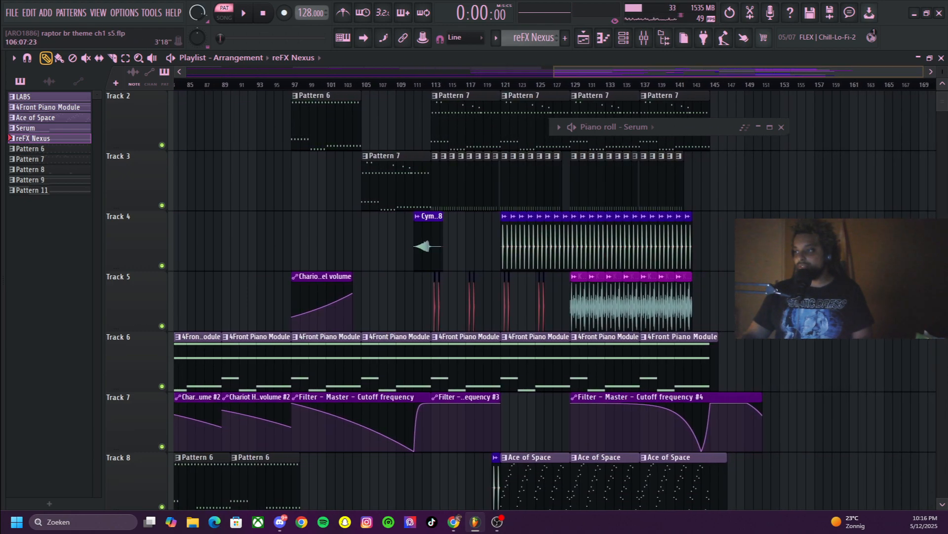
pyautogui.click(488, 83)
pyautogui.press('space')
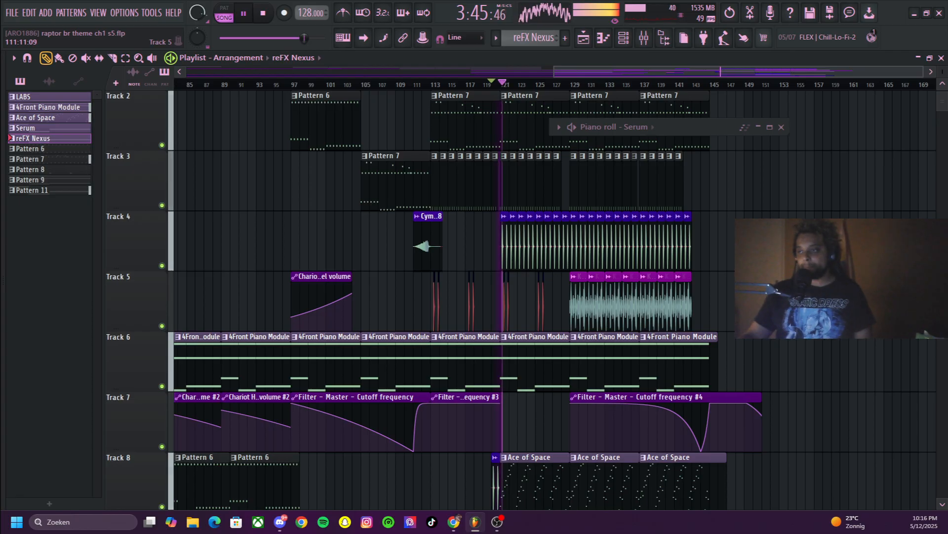
pyautogui.moveTo(923, 73); pyautogui.dragTo(608, 73)
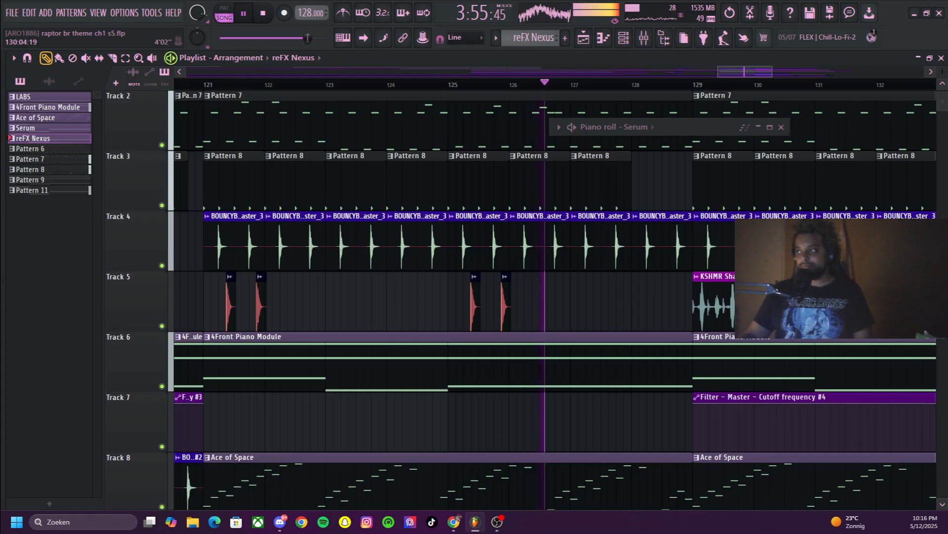
pyautogui.moveTo(771, 72); pyautogui.dragTo(815, 71)
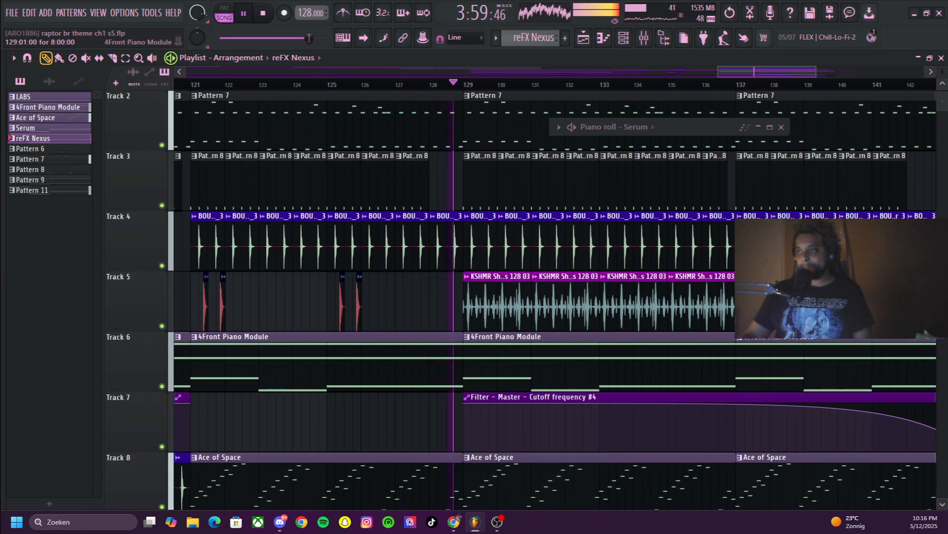
# Follow playback from bar 129 across the upper and lower tracks and stop it near bar 144
pyautogui.scroll(-7, 554, 296)
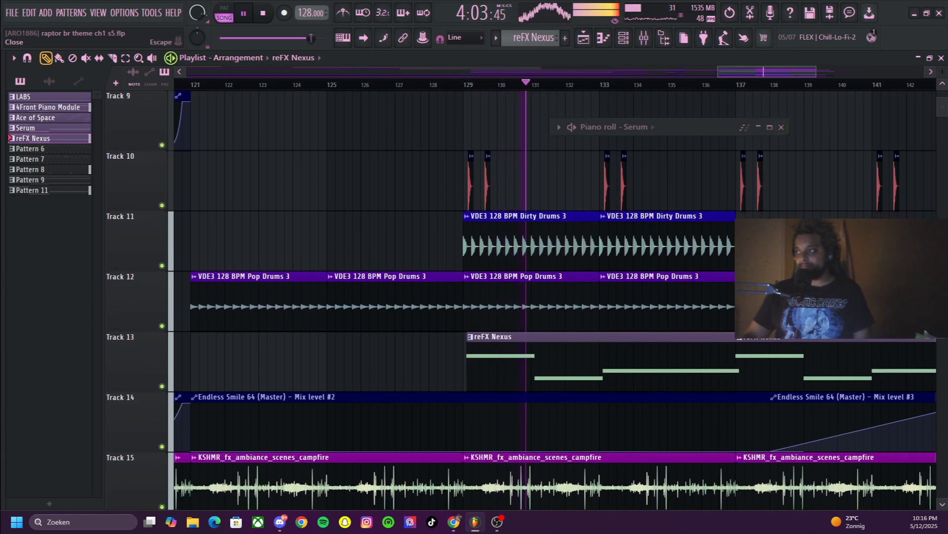
pyautogui.moveTo(816, 72); pyautogui.dragTo(852, 72)
pyautogui.scroll(-5, 702, 361)
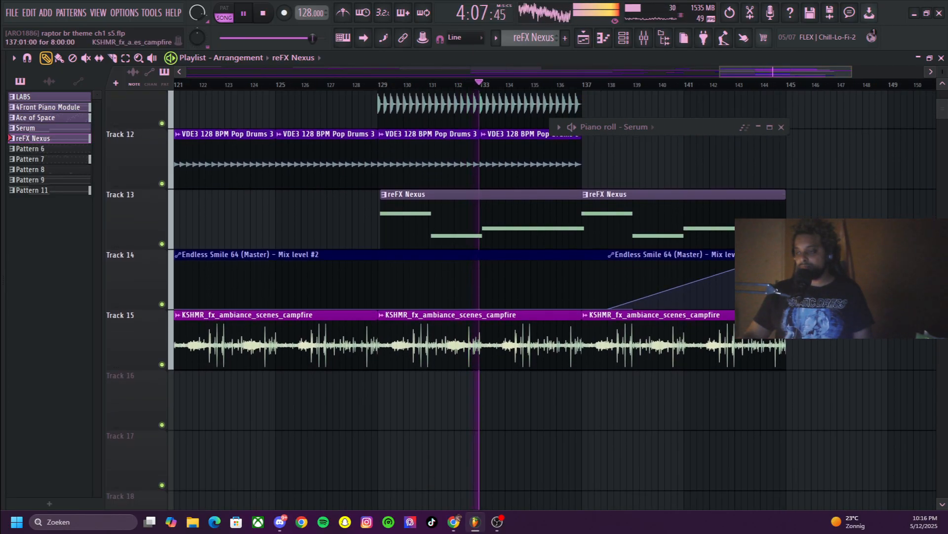
pyautogui.scroll(9, 551, 300)
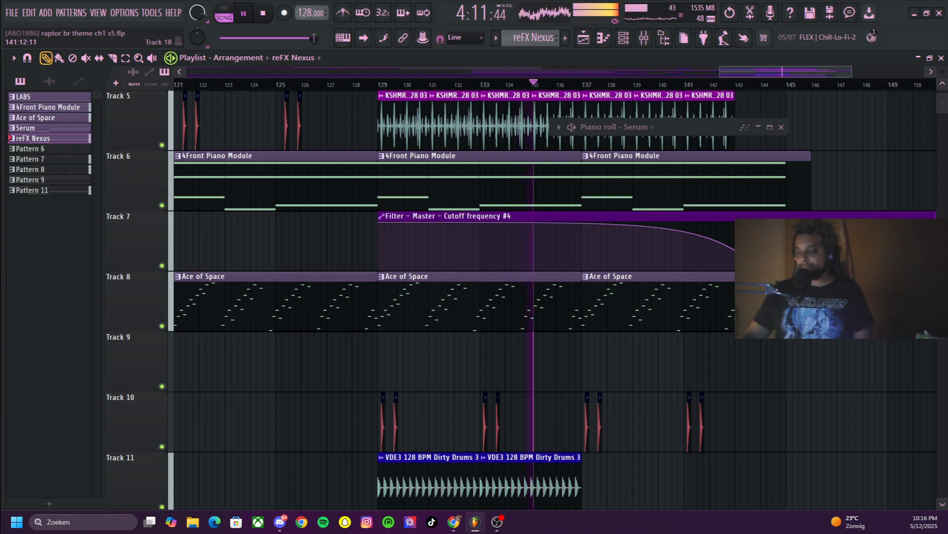
pyautogui.scroll(4, 552, 300)
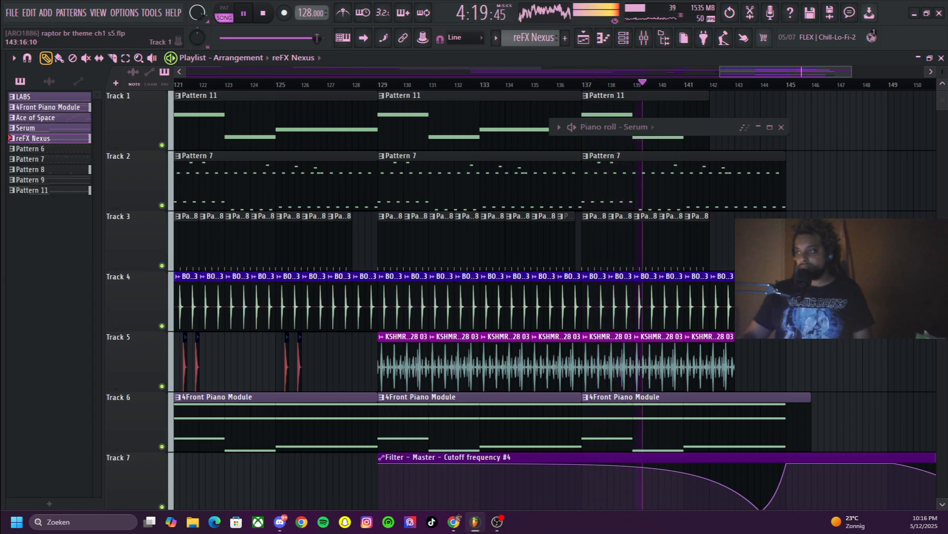
pyautogui.moveTo(851, 72)
pyautogui.mouseDown()
pyautogui.moveTo(792, 72)
pyautogui.moveTo(849, 72)
pyautogui.mouseUp()
pyautogui.scroll(-9, 521, 297)
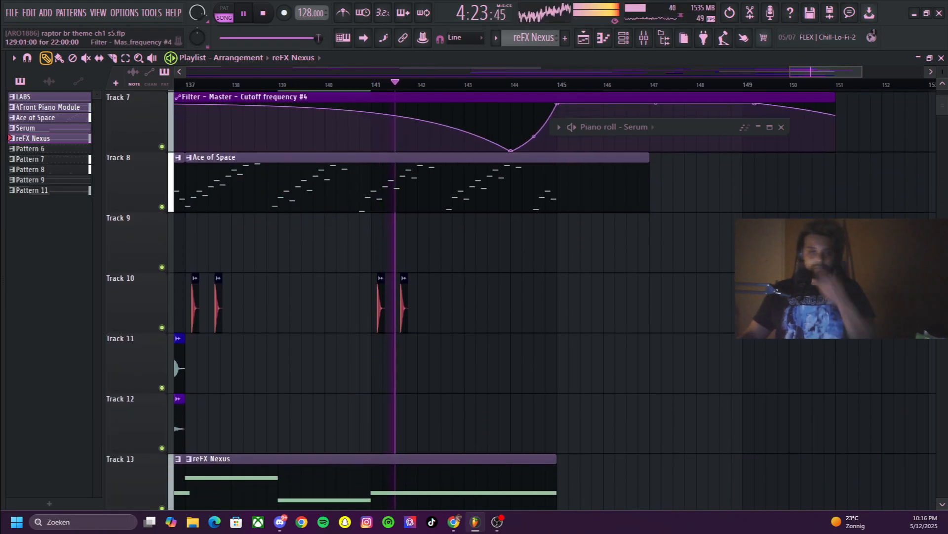
pyautogui.scroll(-3, 521, 297)
pyautogui.scroll(10, 521, 296)
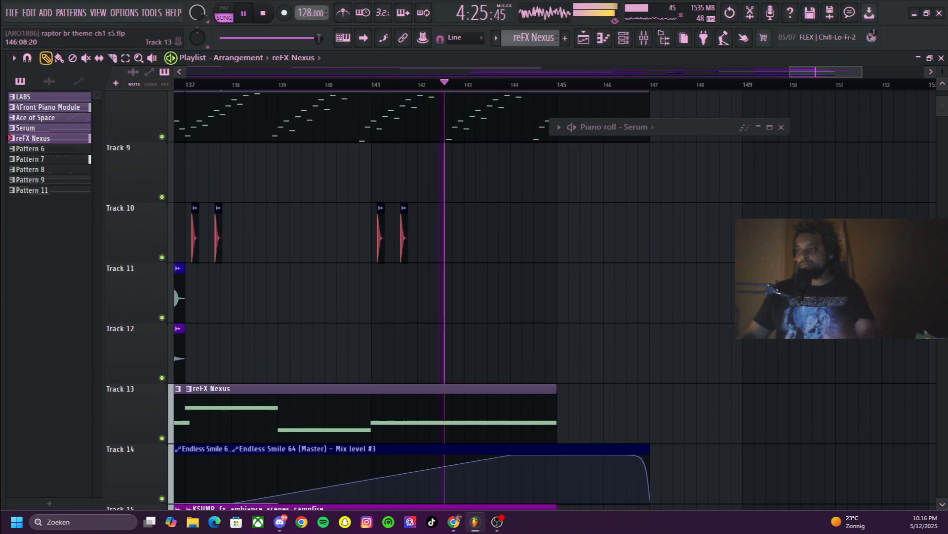
pyautogui.scroll(2, 521, 296)
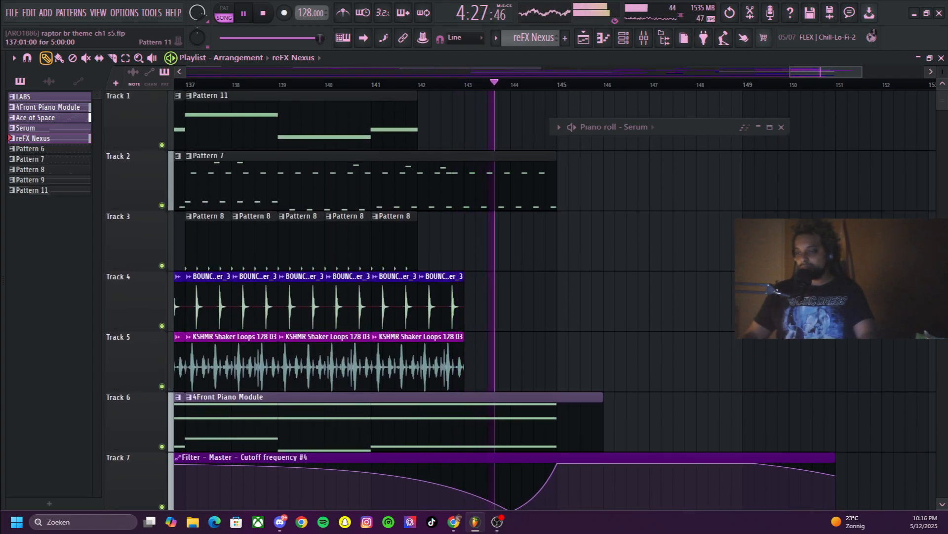
pyautogui.press('space')
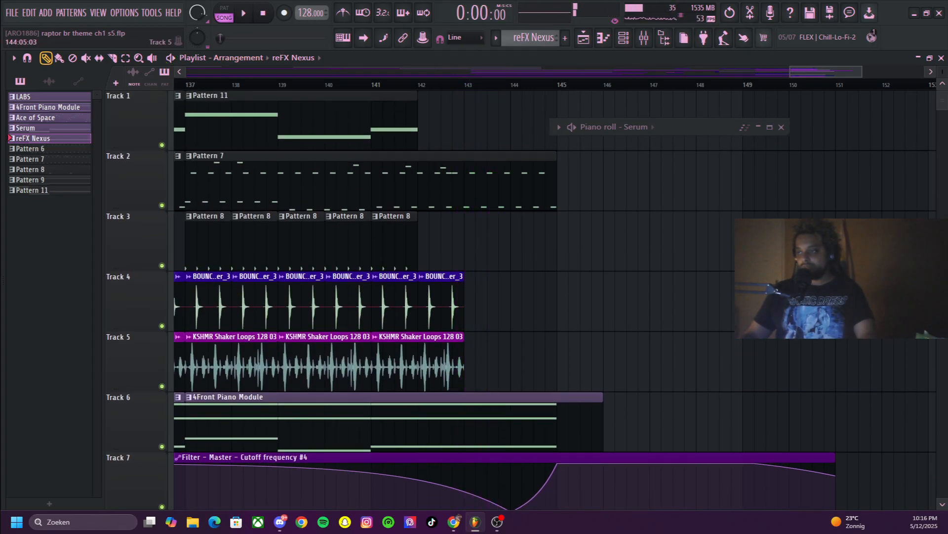
# Play the ending from near bar 144, examining the filter cutoff and Endless Smile automation, and stop after the final fade
pyautogui.scroll(-2, 521, 297)
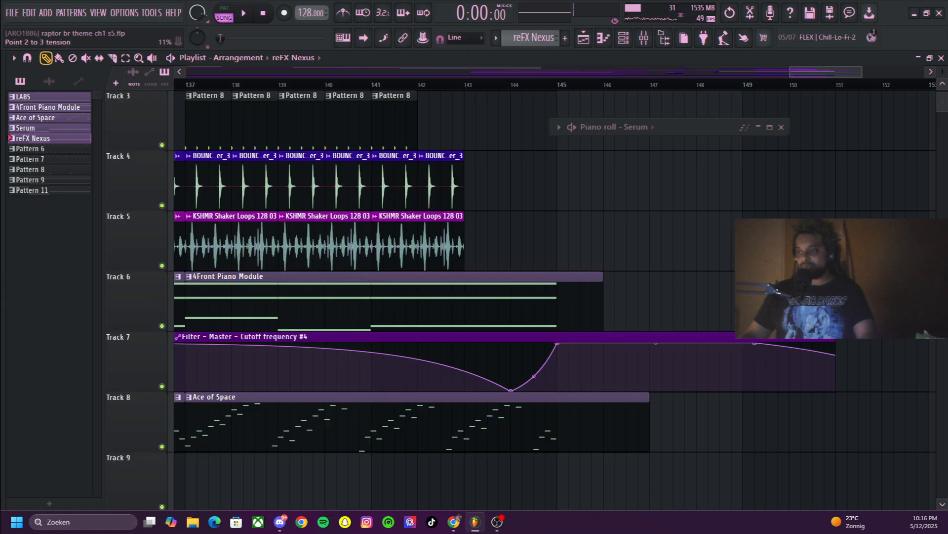
pyautogui.press('space')
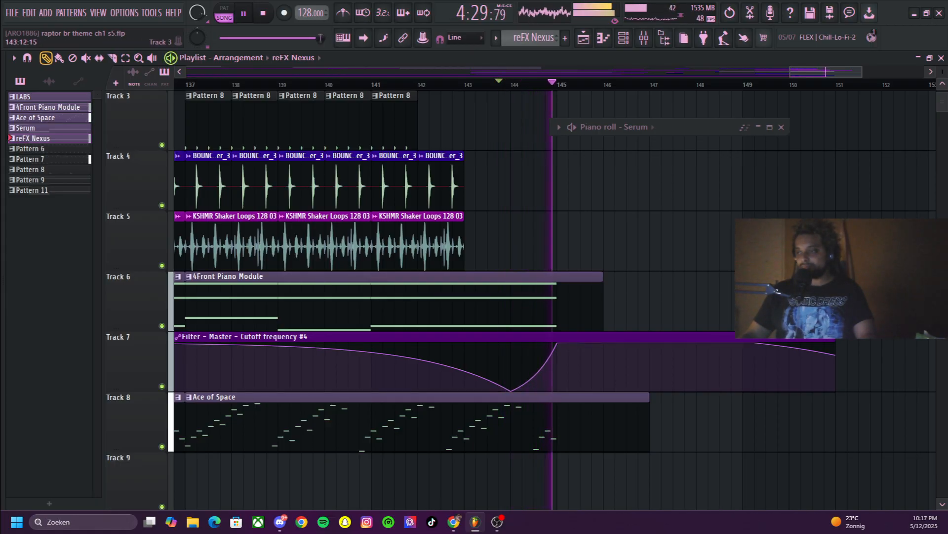
pyautogui.scroll(-10, 520, 420)
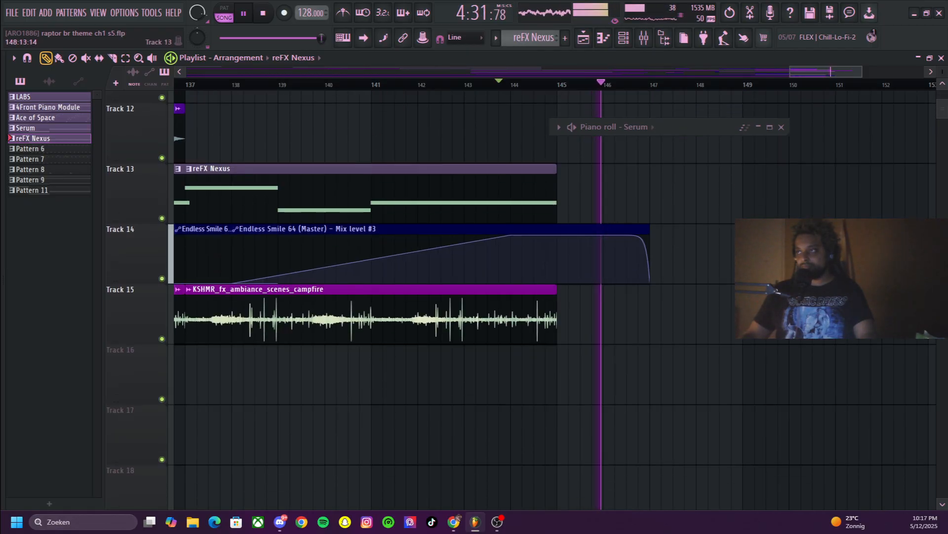
pyautogui.scroll(2, 521, 420)
pyautogui.scroll(9, 551, 300)
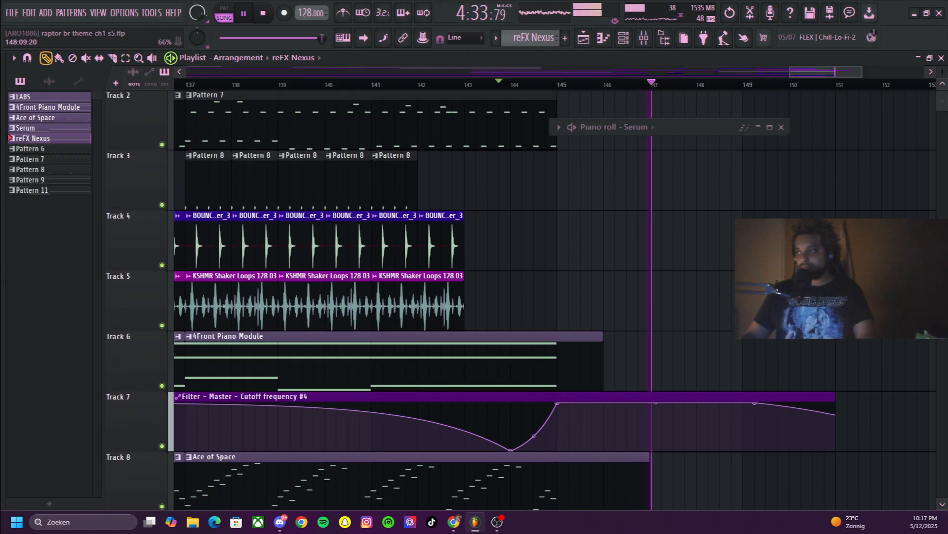
pyautogui.moveTo(791, 72); pyautogui.dragTo(717, 72)
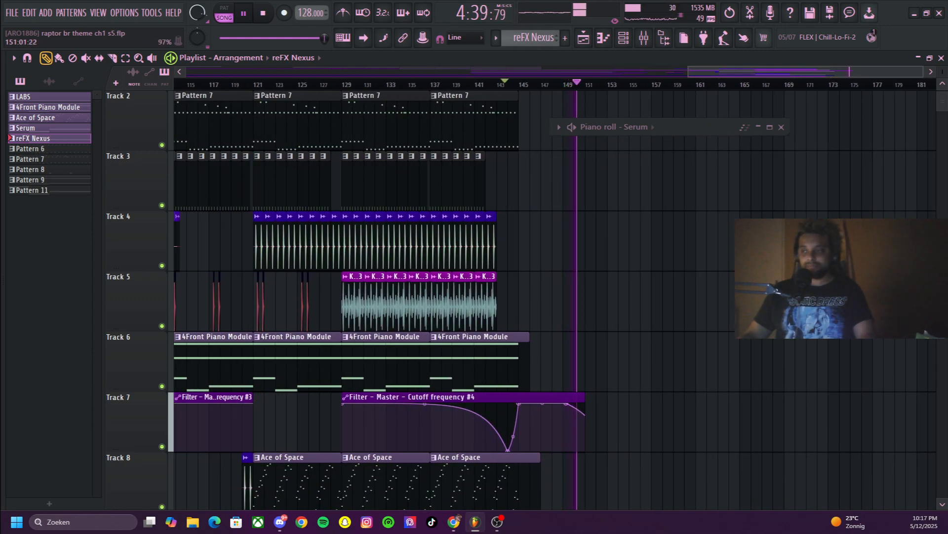
pyautogui.press('space')
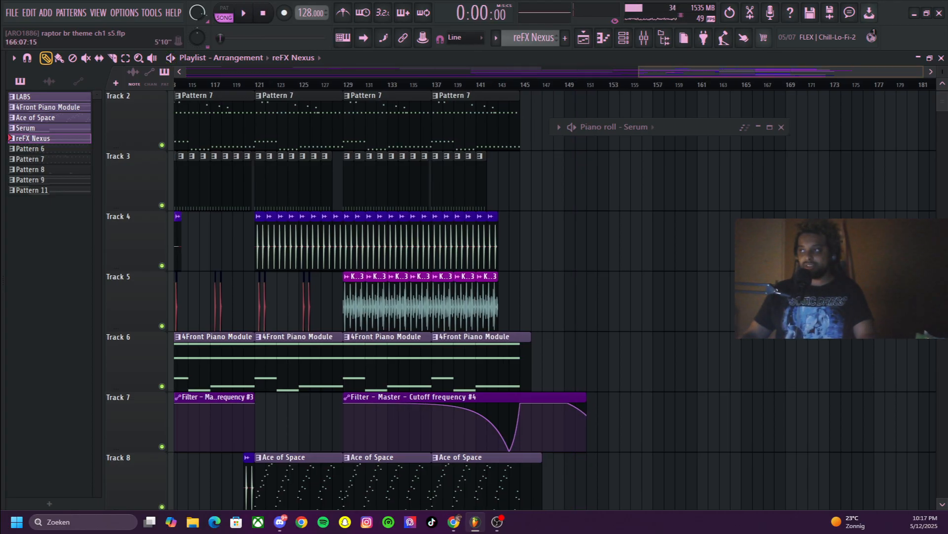
# Select the LABS pattern at bar 1 on Track 1, inspect its LABS instrument from the channel rack, and close the instrument
pyautogui.moveTo(746, 72); pyautogui.dragTo(232, 72)
pyautogui.scroll(1, 223, 121)
pyautogui.doubleClick(218, 121)
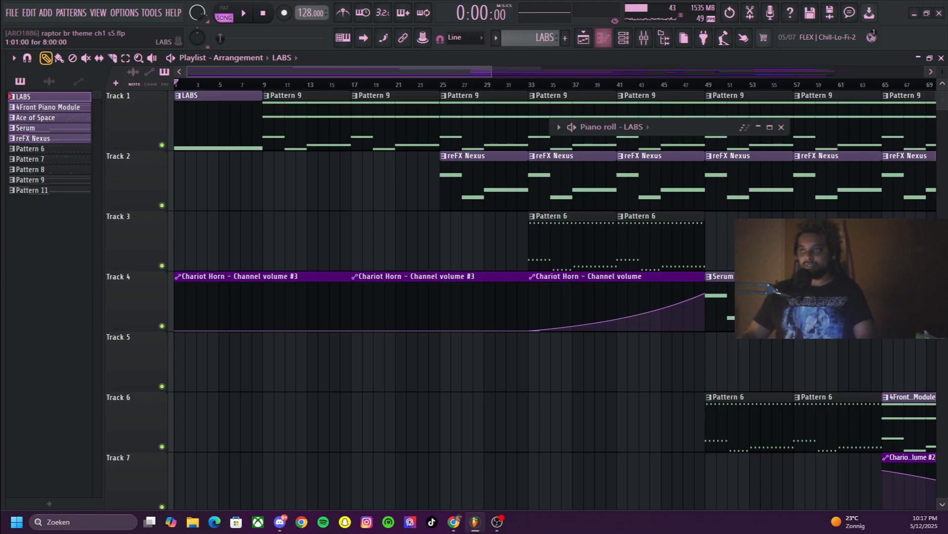
pyautogui.press('F6')
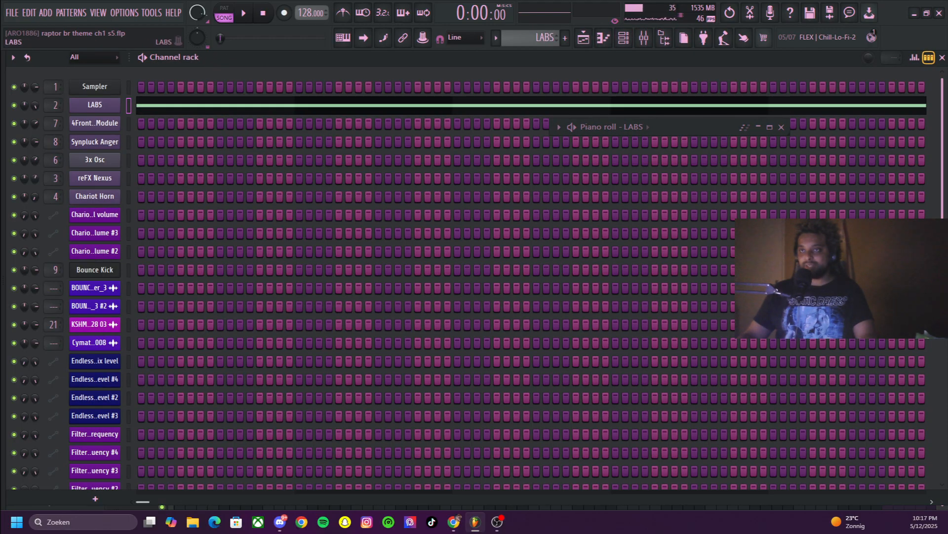
pyautogui.click(95, 105)
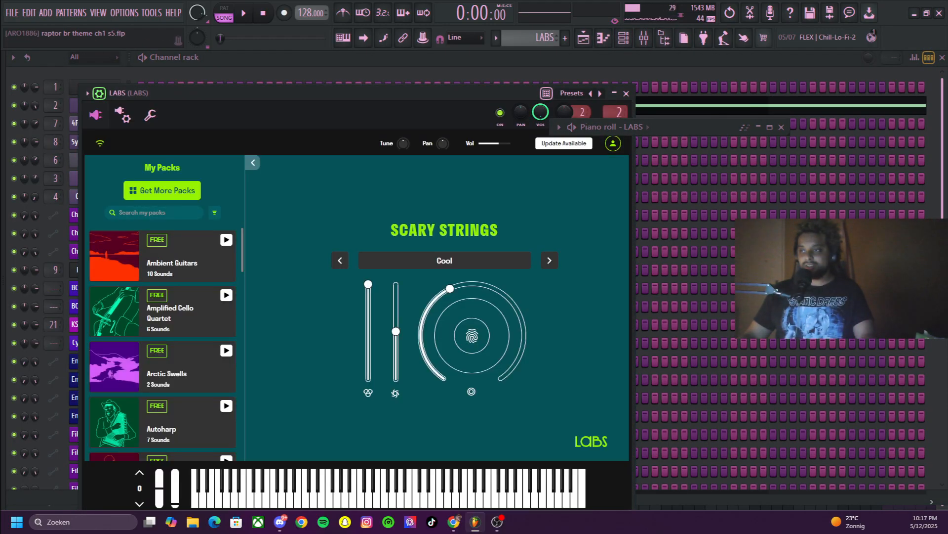
pyautogui.click(626, 94)
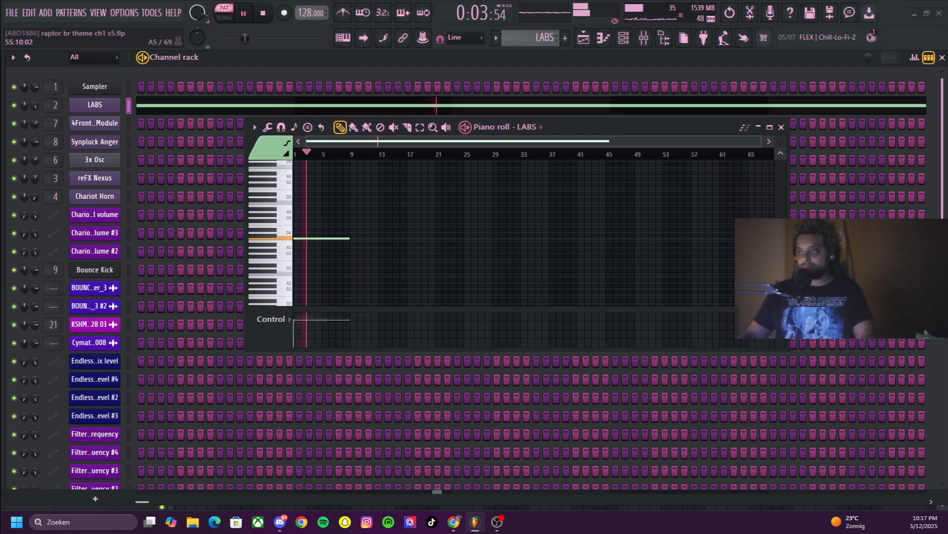
# Examine the LABS pattern's sustained note over bars 1–9 in the piano roll, stop playback, and return to the playlist with the piano roll closed
pyautogui.moveTo(762, 141); pyautogui.dragTo(655, 142)
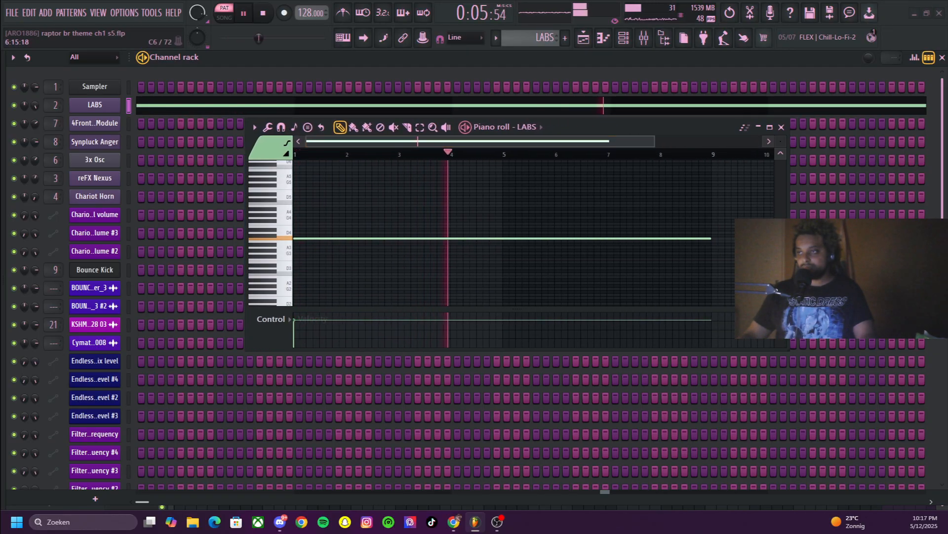
pyautogui.scroll(1, 432, 237)
pyautogui.click(583, 37)
pyautogui.press('space')
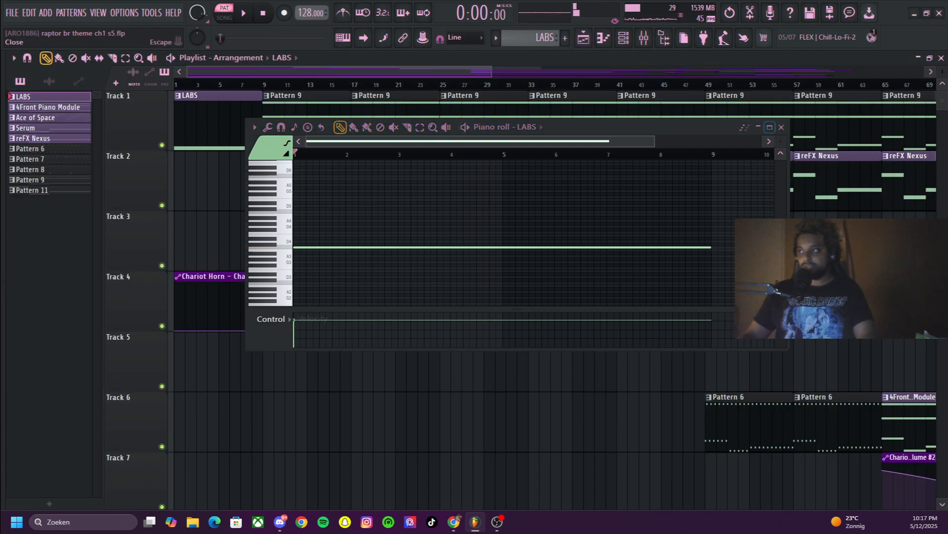
pyautogui.click(781, 127)
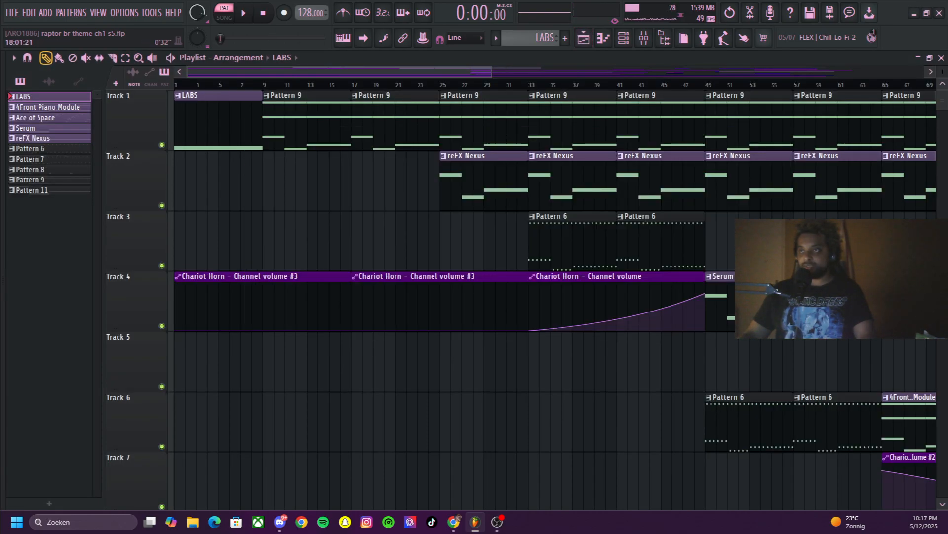
# Frame the full arrangement in the playlist and look over its tracks down to Track 15 and back to the upper tracks
pyautogui.moveTo(492, 71); pyautogui.dragTo(924, 71)
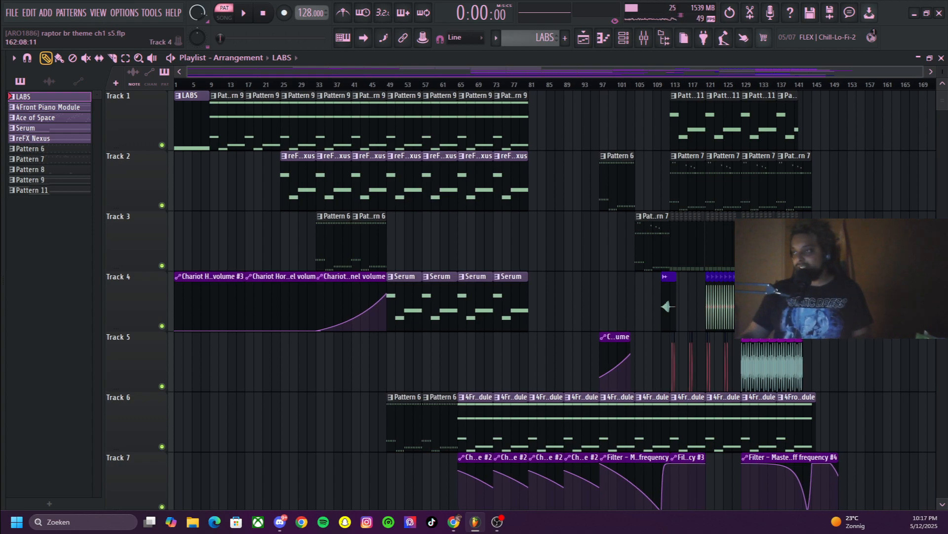
pyautogui.scroll(-7, 134, 257)
pyautogui.scroll(-5, 198, 256)
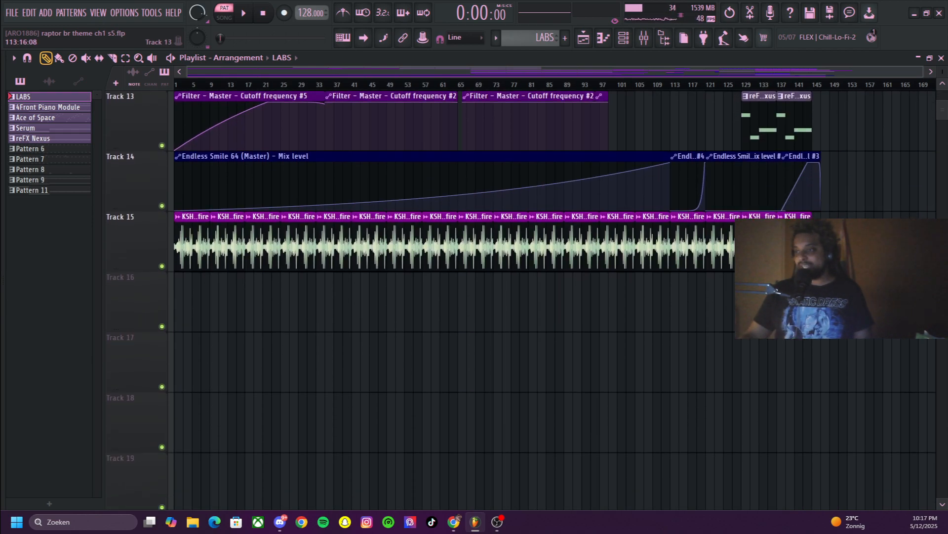
pyautogui.scroll(2, 197, 257)
pyautogui.scroll(10, 672, 306)
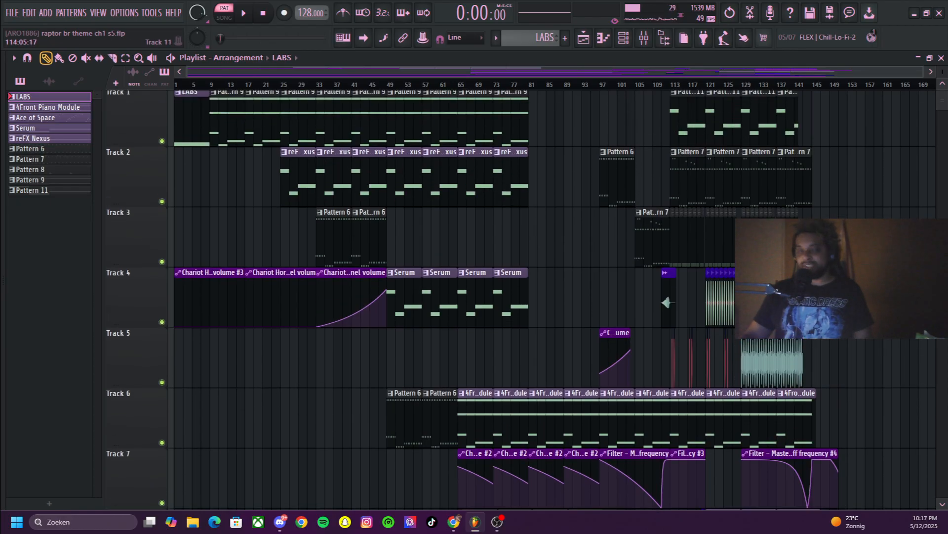